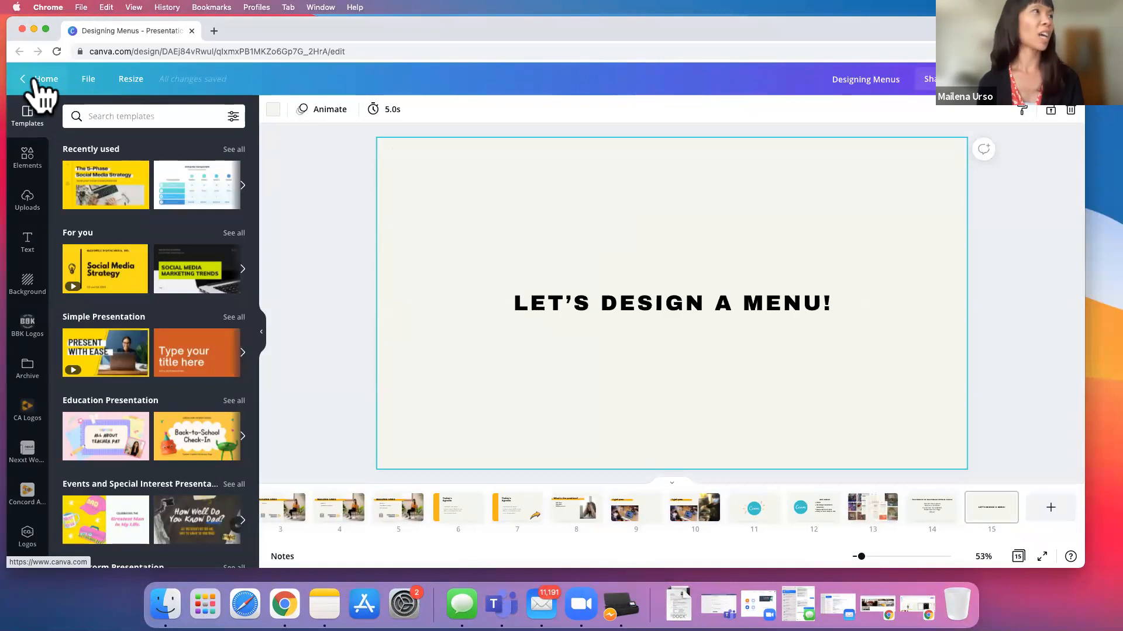
# Return from the Designing Menus presentation to the home page, and load canva.com in a new incognito window.
pyautogui.click(38, 79)
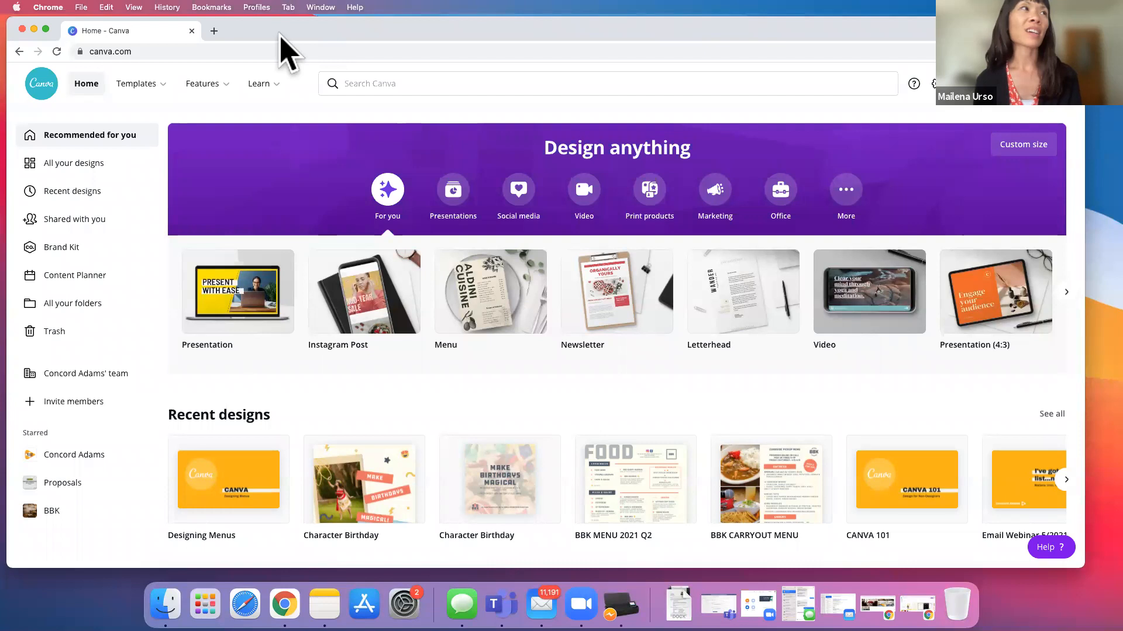
pyautogui.click(29, 8)
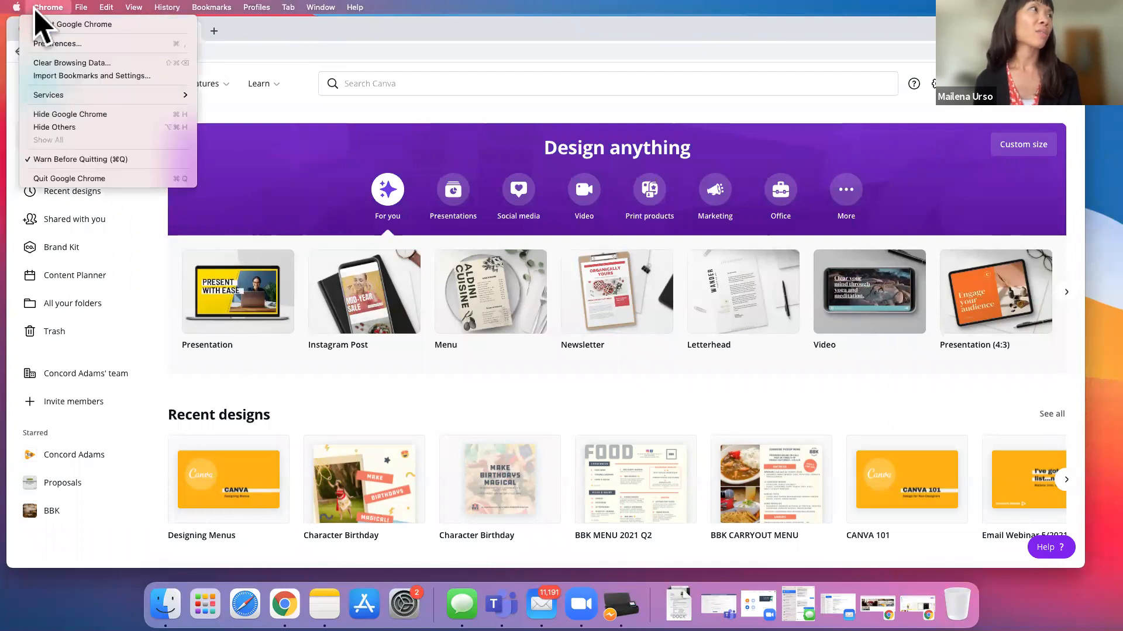
pyautogui.click(108, 50)
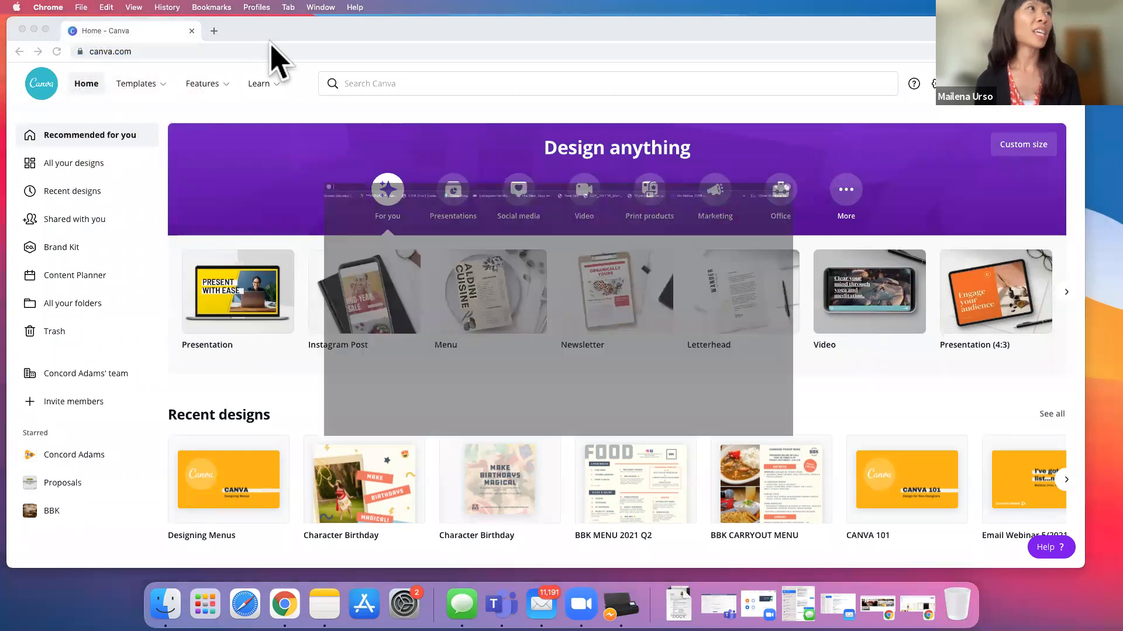
pyautogui.write('canva')
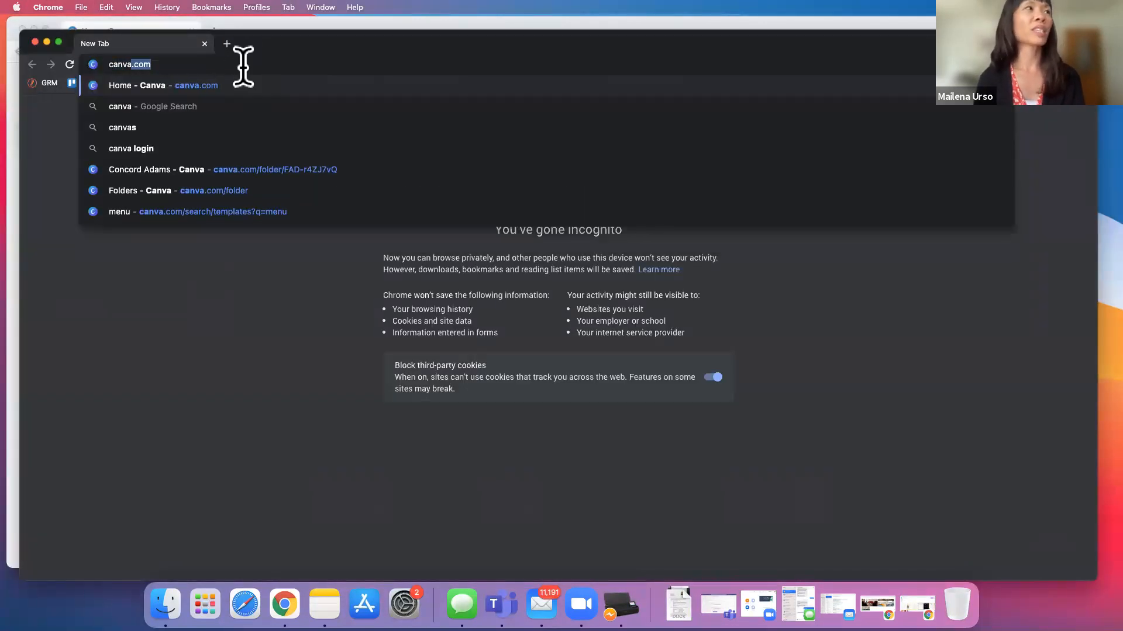
pyautogui.press('Return')
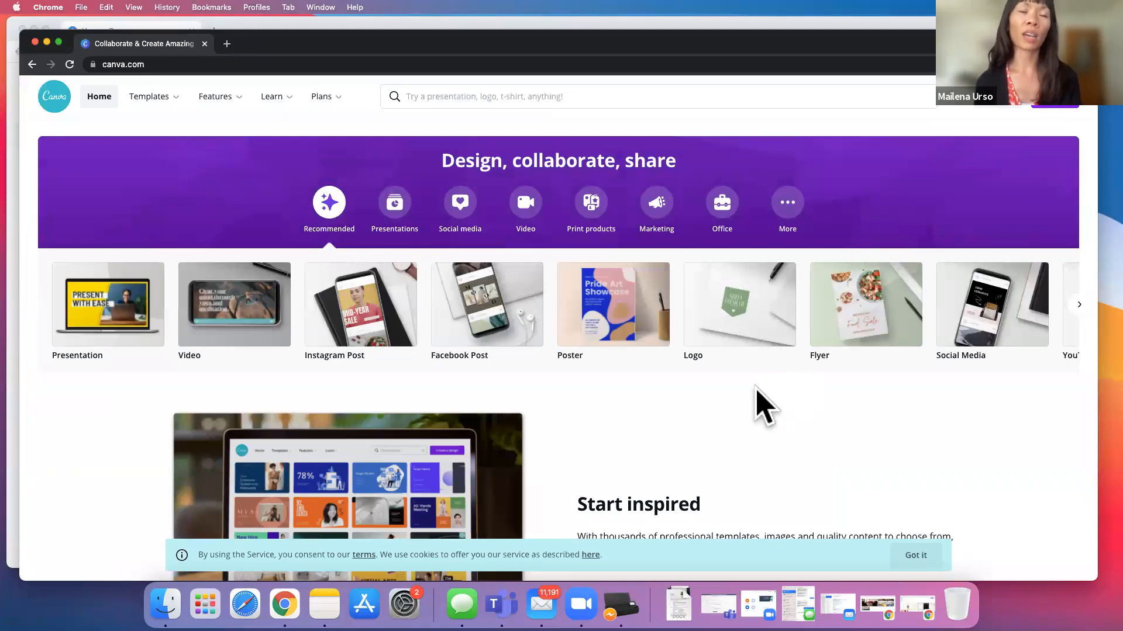
# Review the account sign-up options in the incognito window, close them, and switch back to the signed-in home page.
pyautogui.click(1057, 113)
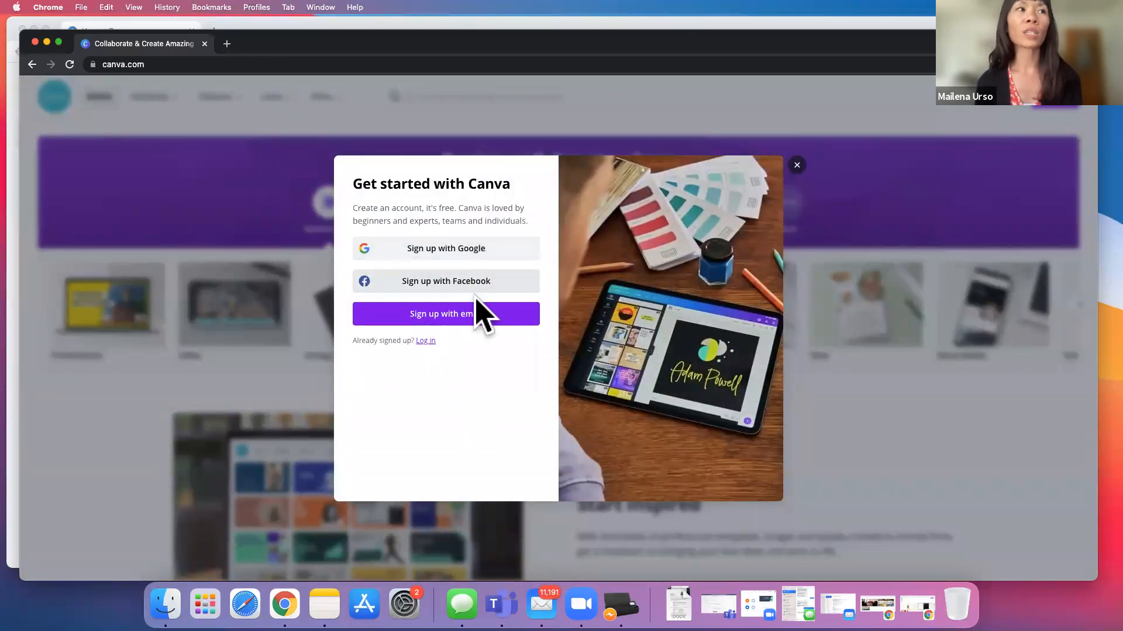
pyautogui.click(797, 166)
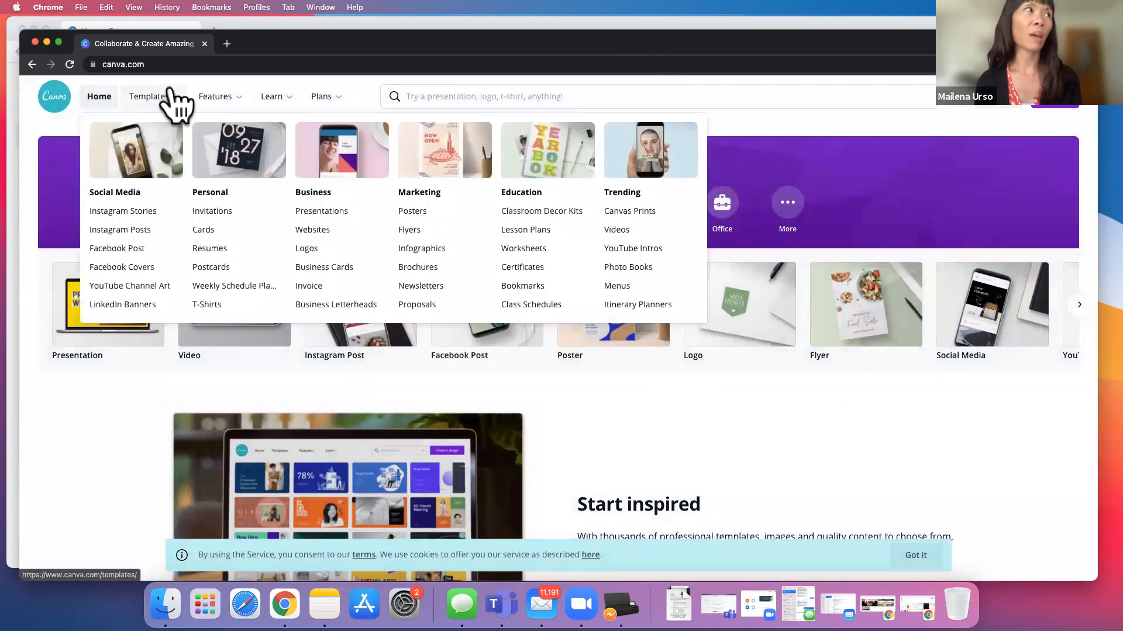
pyautogui.moveTo(290, 57); pyautogui.dragTo(289, 300)
pyautogui.click(357, 118)
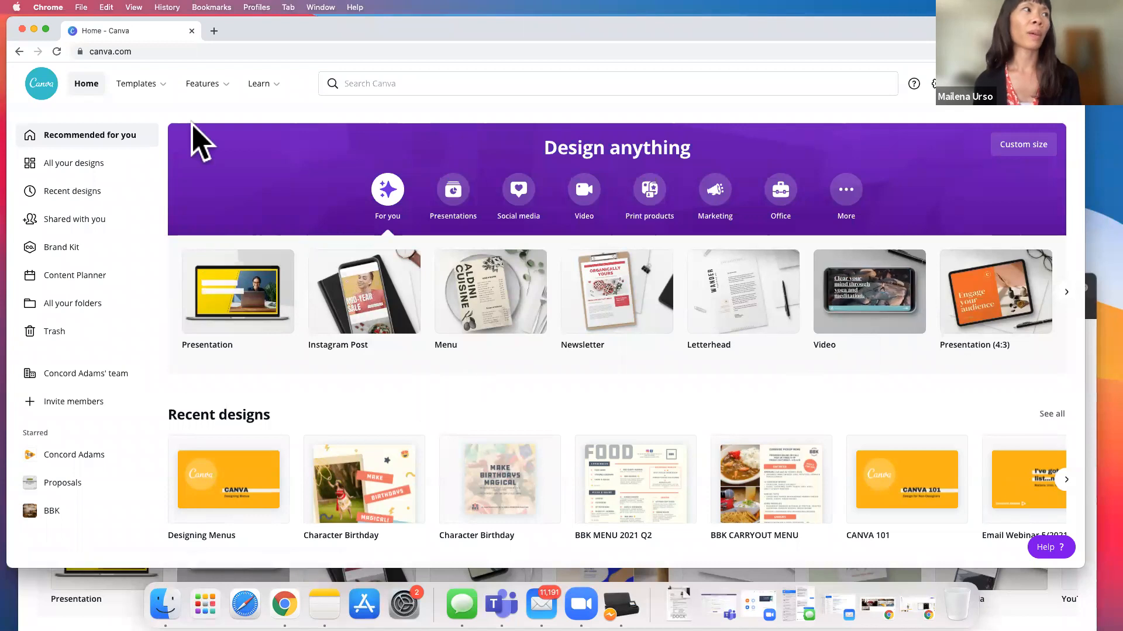
# Open the BBK Brand Kit and examine its brand logos, brand colors, brand fonts and uploaded fonts.
pyautogui.moveTo(153, 88)
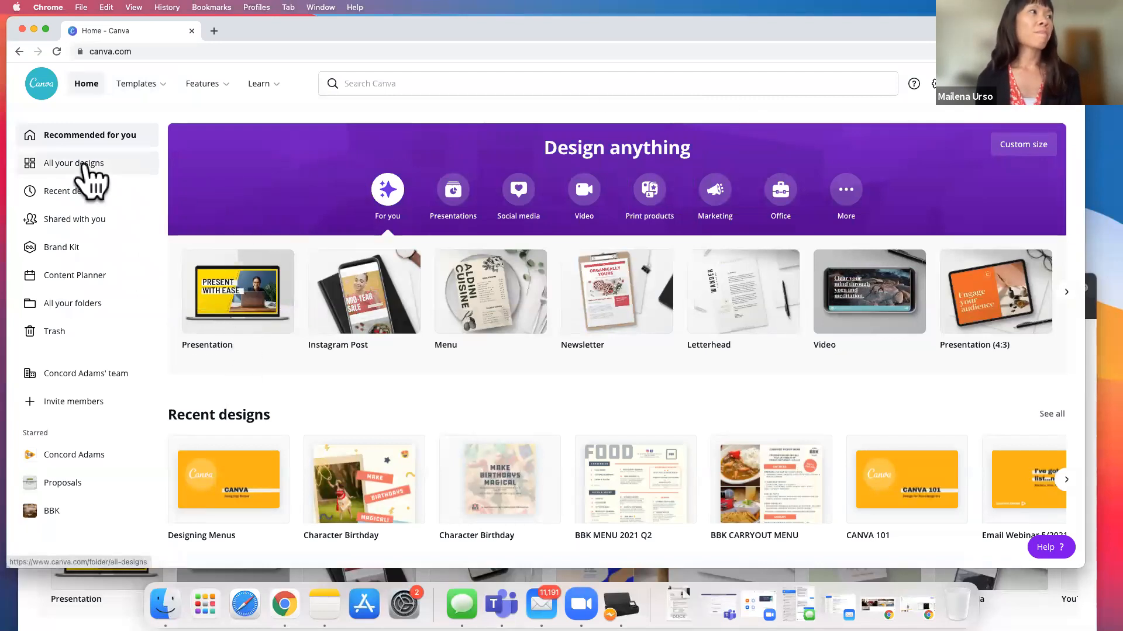
pyautogui.click(66, 258)
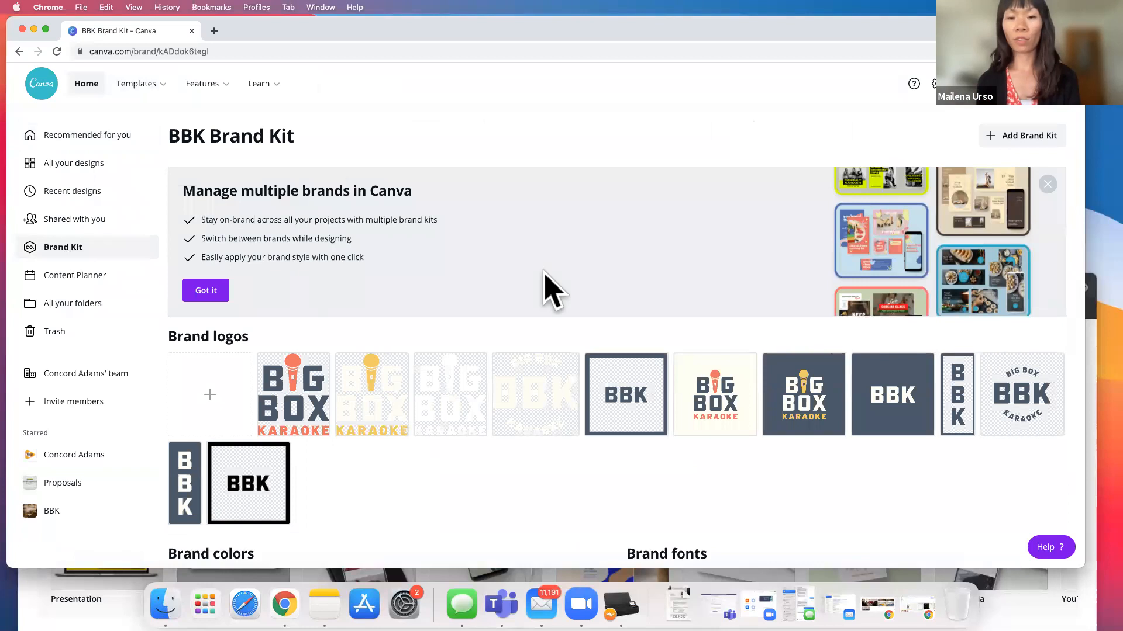
pyautogui.scroll(-5, 608, 480)
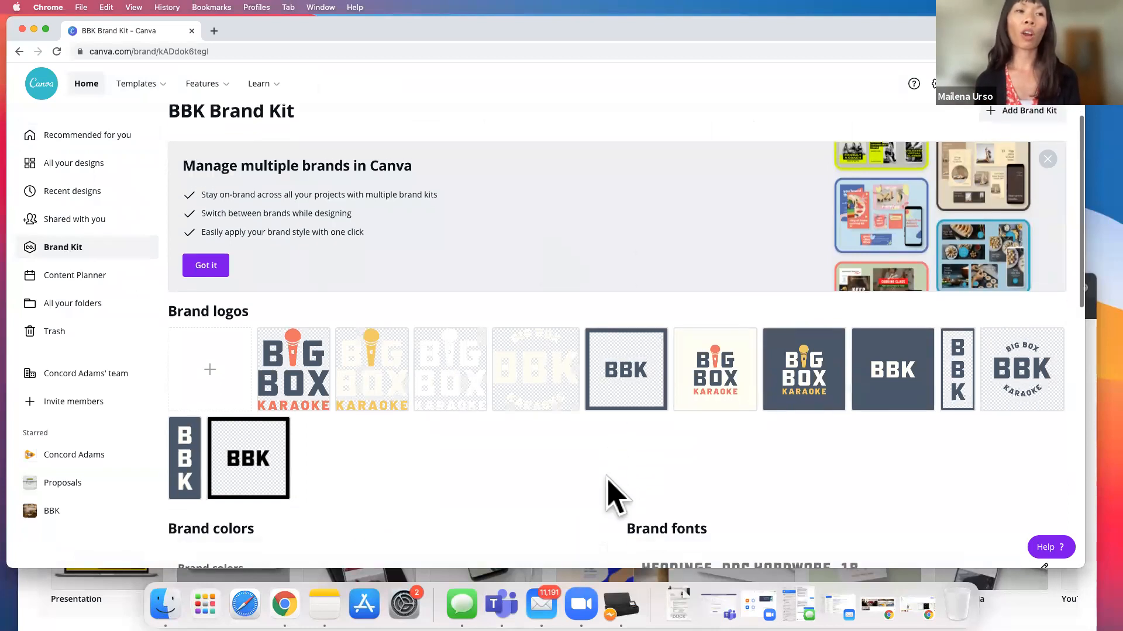
pyautogui.scroll(-1, 608, 494)
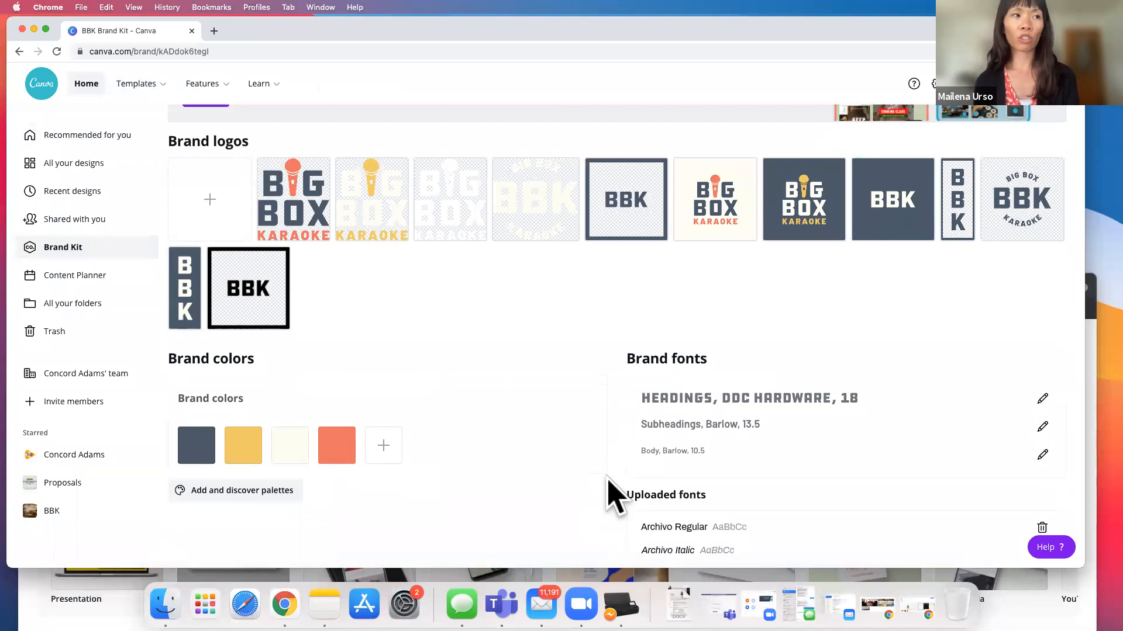
pyautogui.scroll(-1, 550, 392)
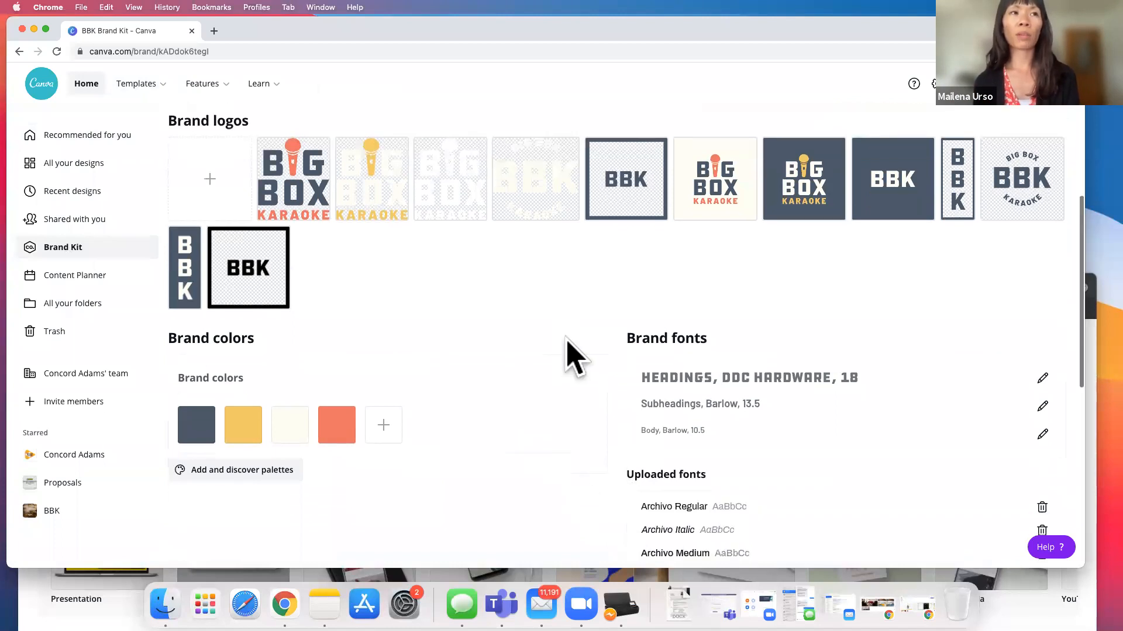
pyautogui.scroll(2, 570, 338)
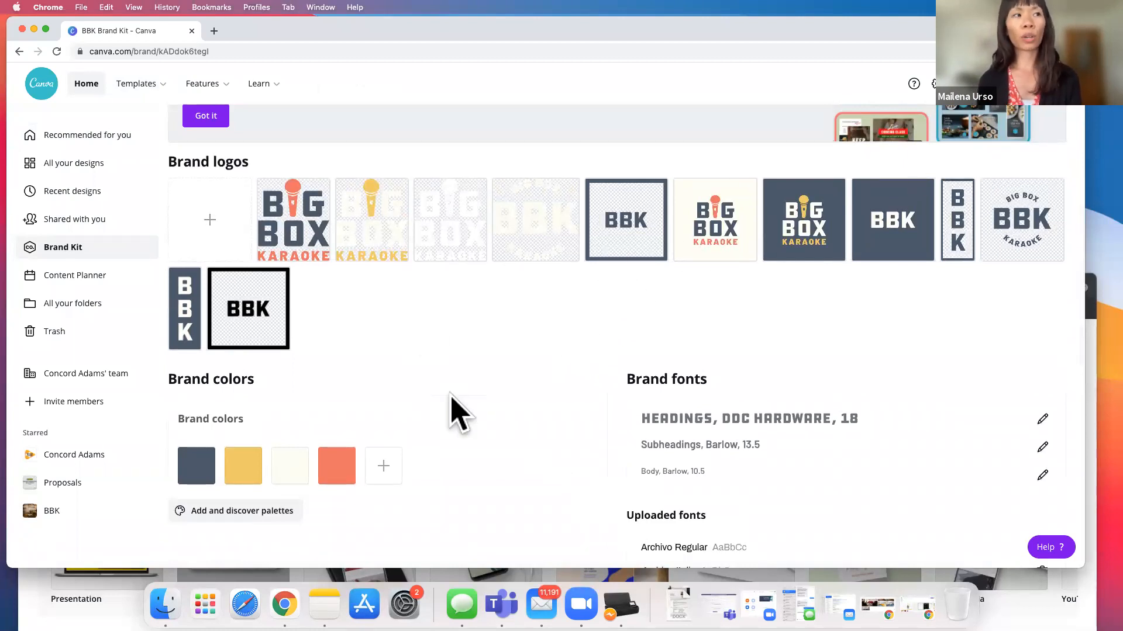
pyautogui.scroll(-3, 451, 408)
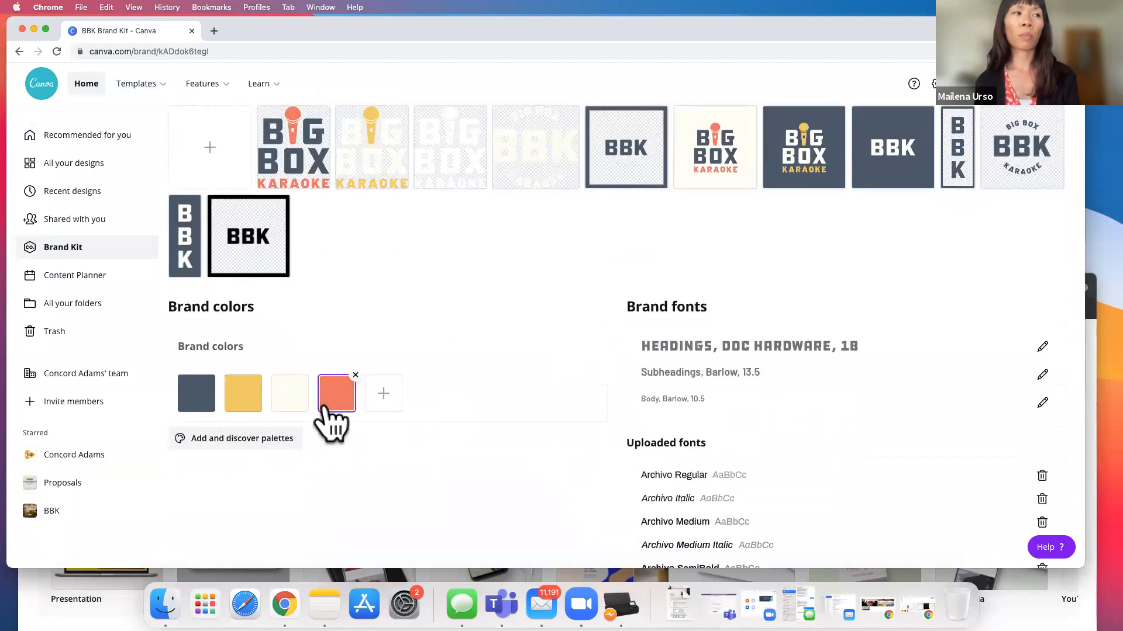
pyautogui.scroll(-1, 409, 503)
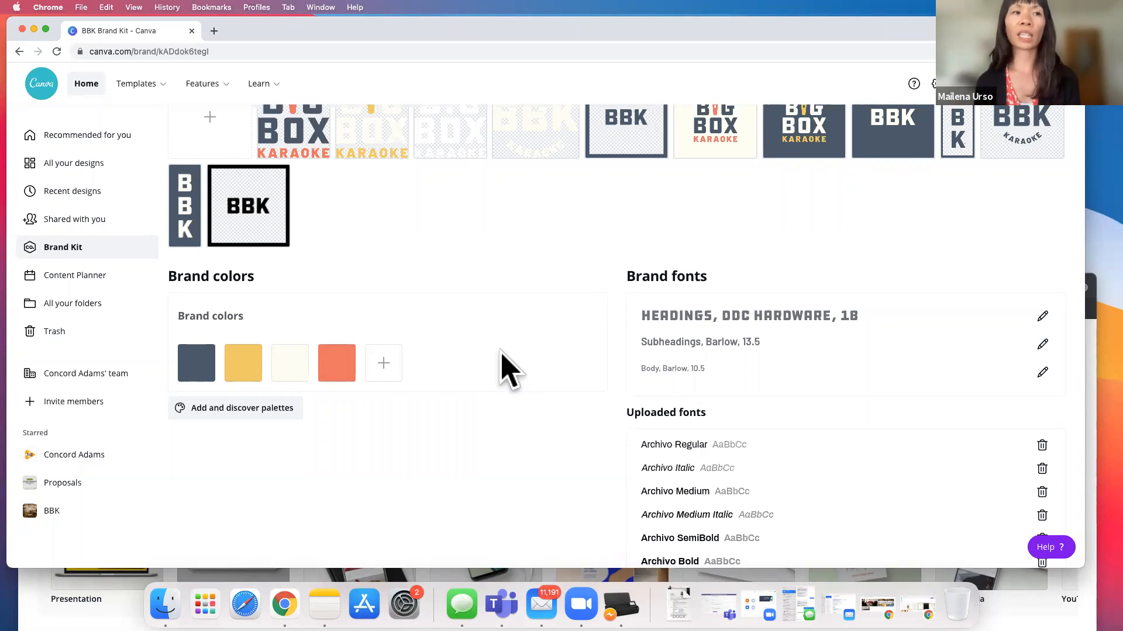
pyautogui.scroll(1, 479, 316)
pyautogui.scroll(1, 544, 327)
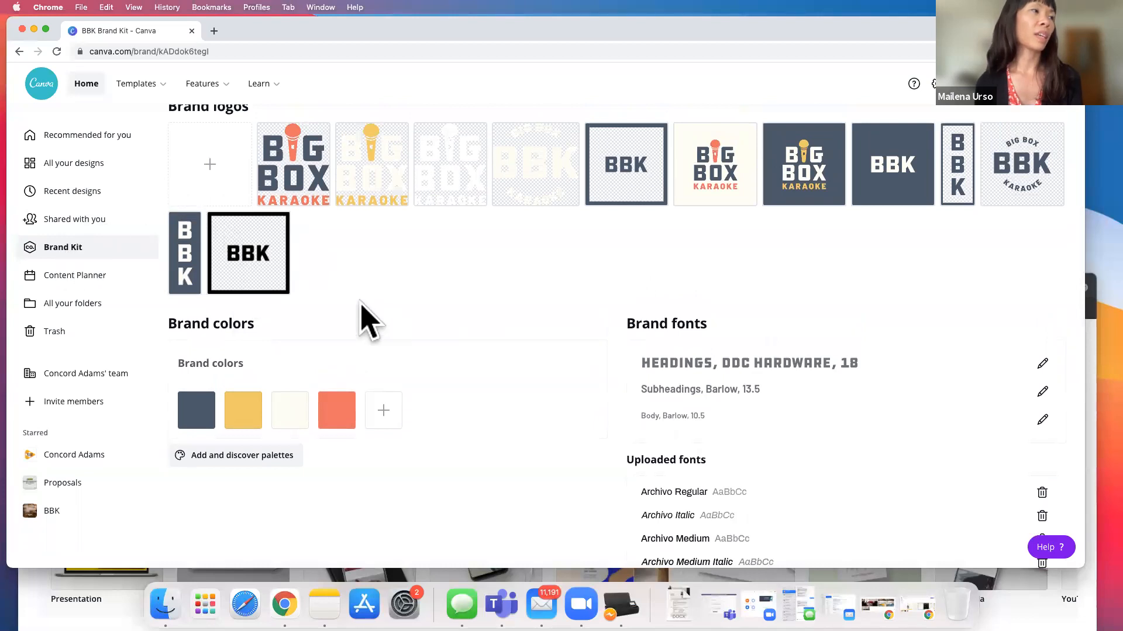
pyautogui.scroll(1, 357, 310)
# Open the Content Planner, view the designs and templates offered for scheduling on July 12, and close the selection.
pyautogui.click(66, 280)
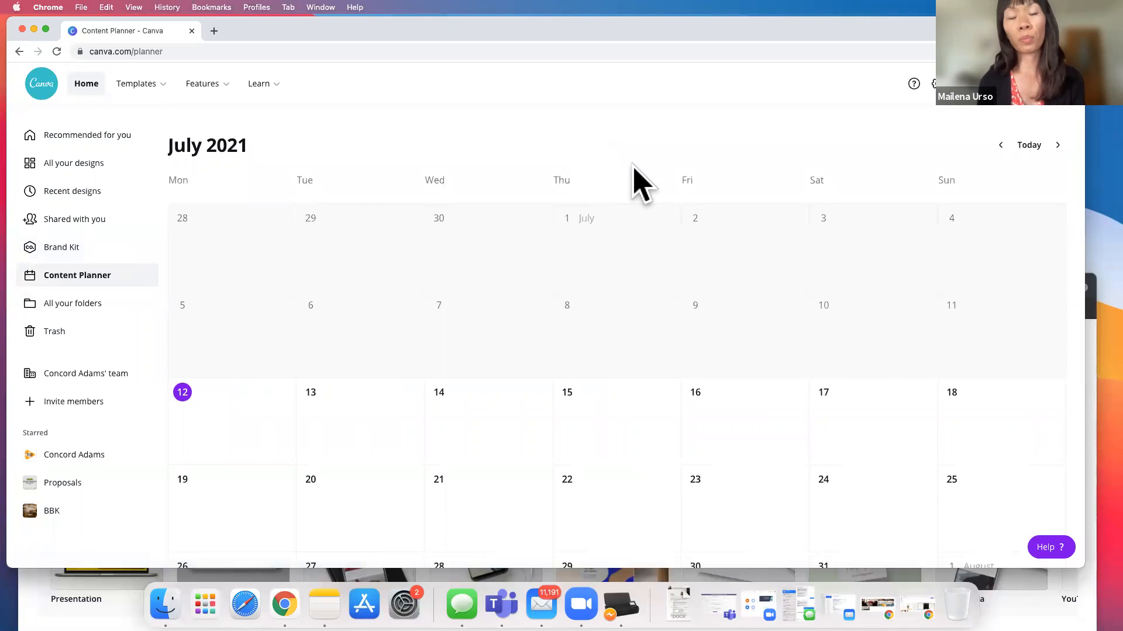
pyautogui.moveTo(195, 409)
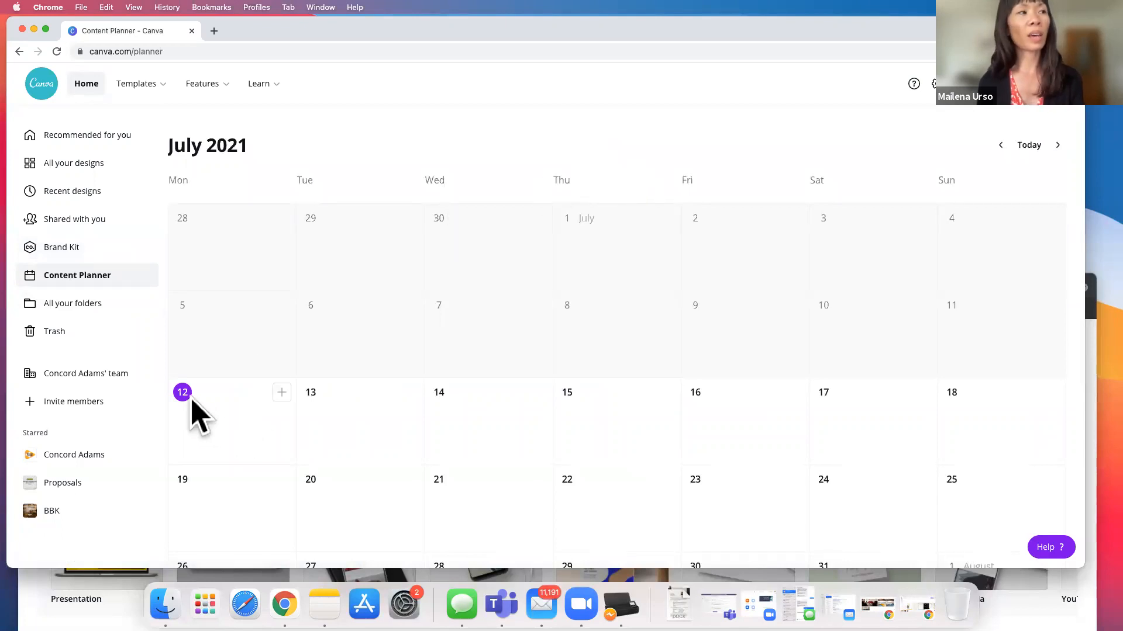
pyautogui.click(281, 392)
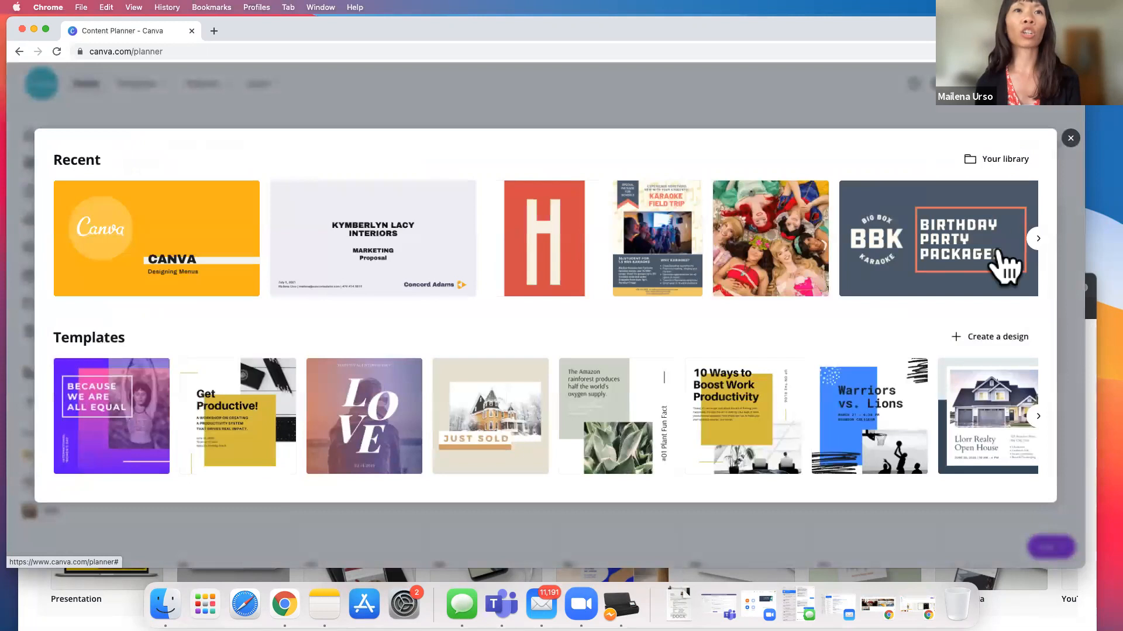
pyautogui.click(1071, 139)
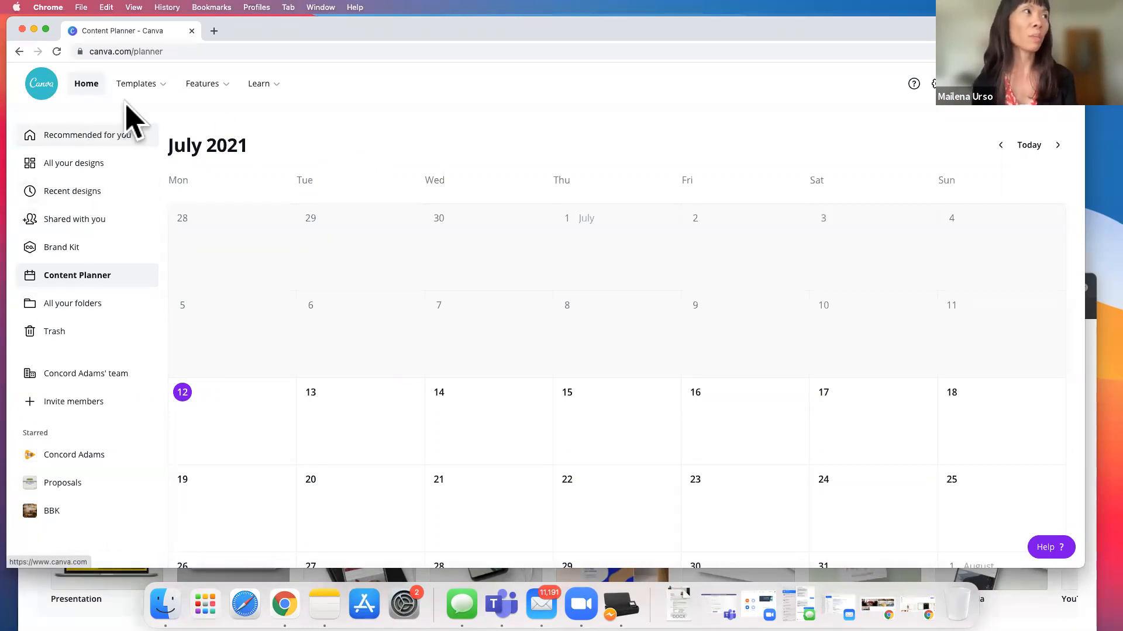
# Return to the home page and search Canva for "menu" templates.
pyautogui.moveTo(137, 85)
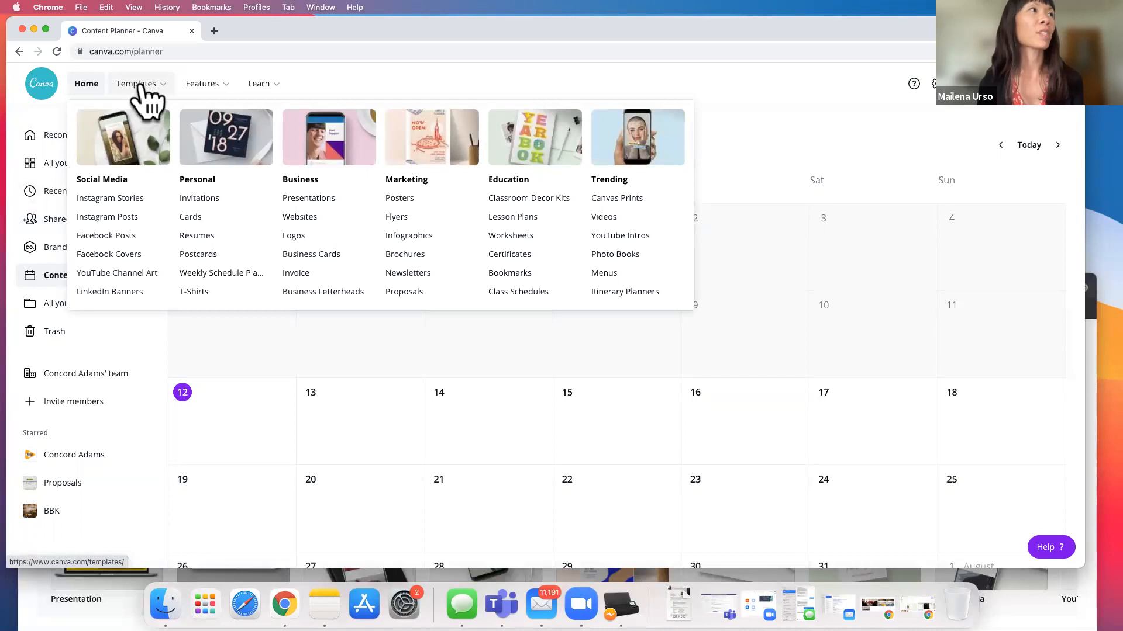
pyautogui.click(43, 84)
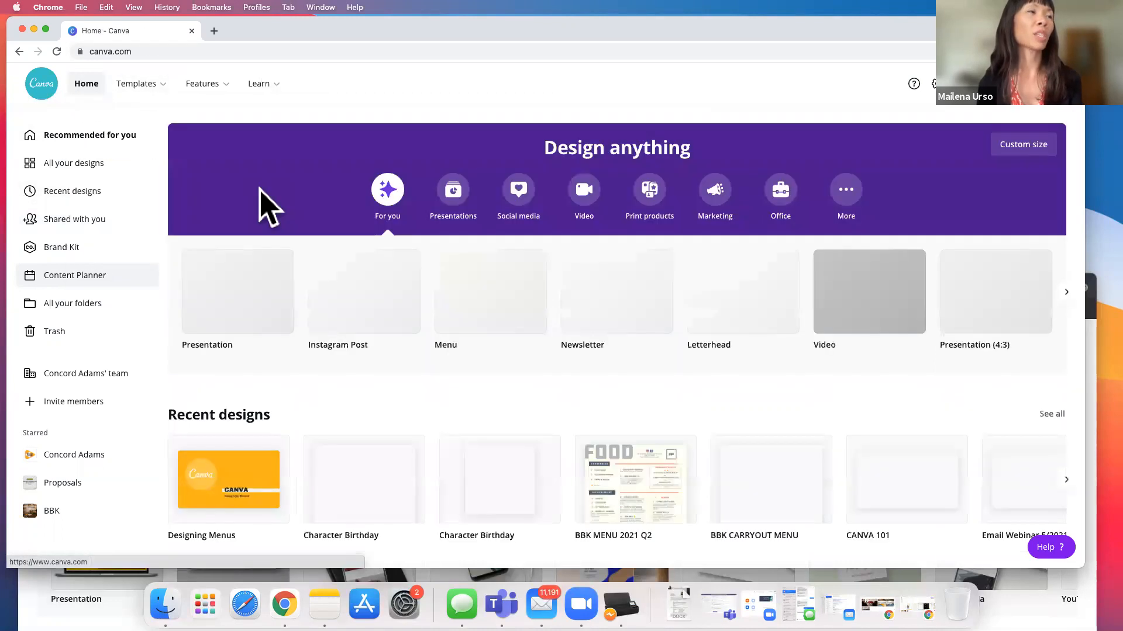
pyautogui.click(405, 82)
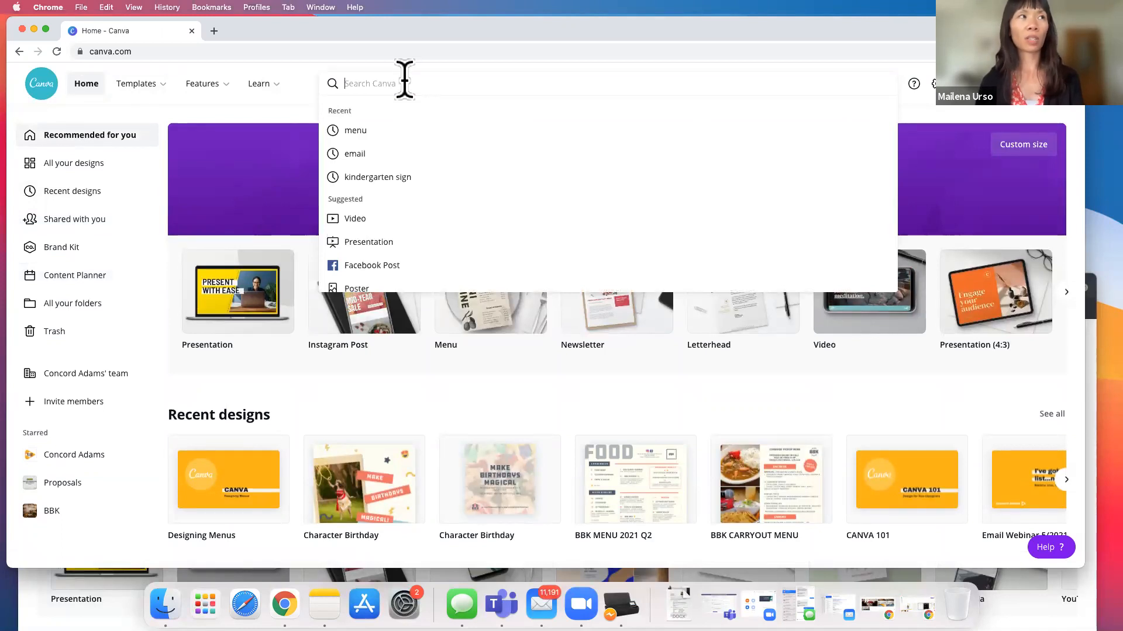
pyautogui.write('menu')
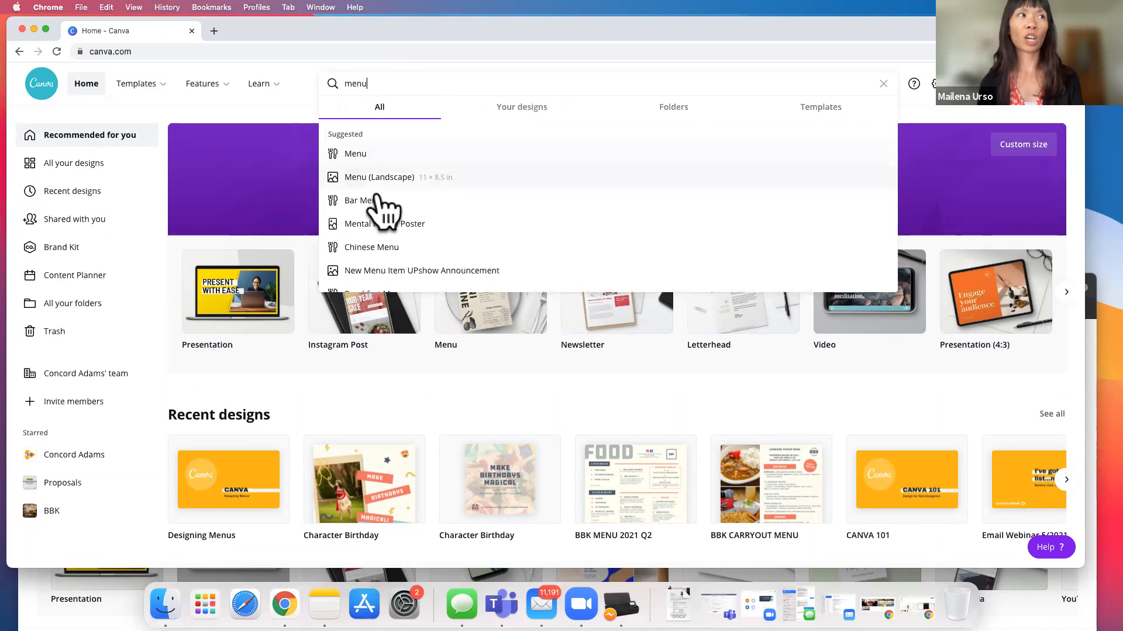
pyautogui.scroll(-2, 391, 260)
pyautogui.scroll(2, 388, 257)
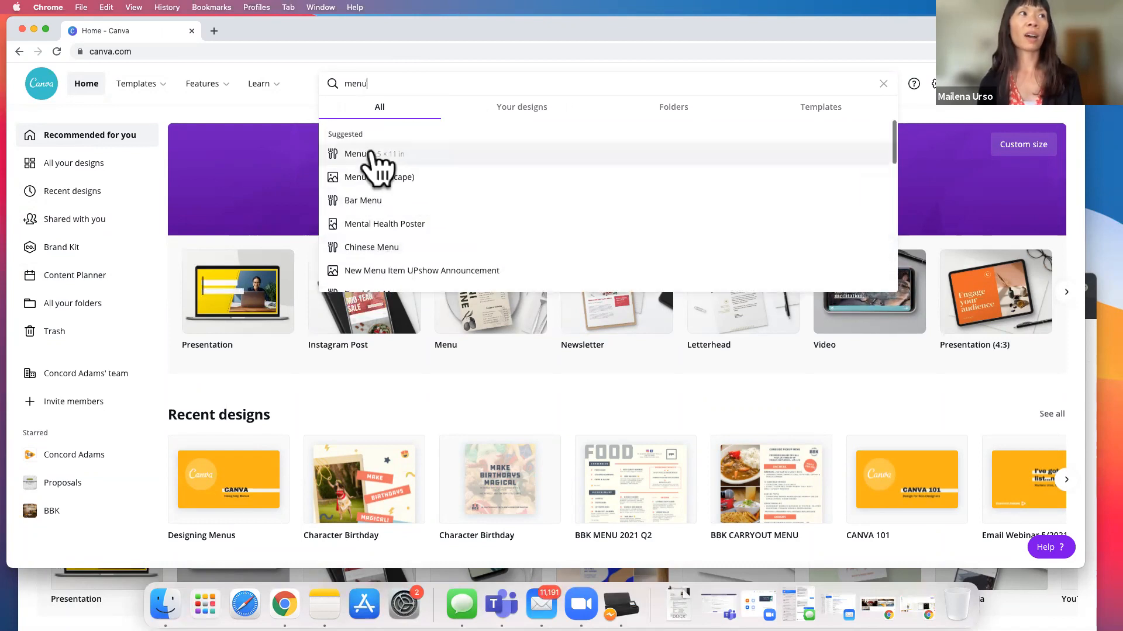
pyautogui.scroll(-5, 401, 220)
pyautogui.scroll(5, 409, 186)
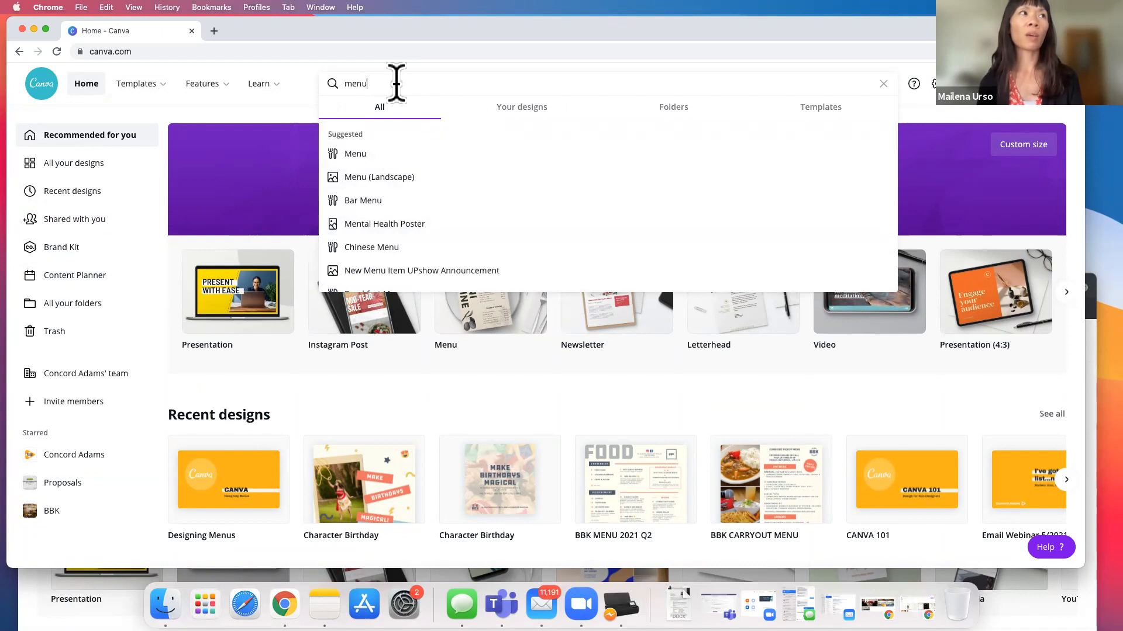
pyautogui.press('Return')
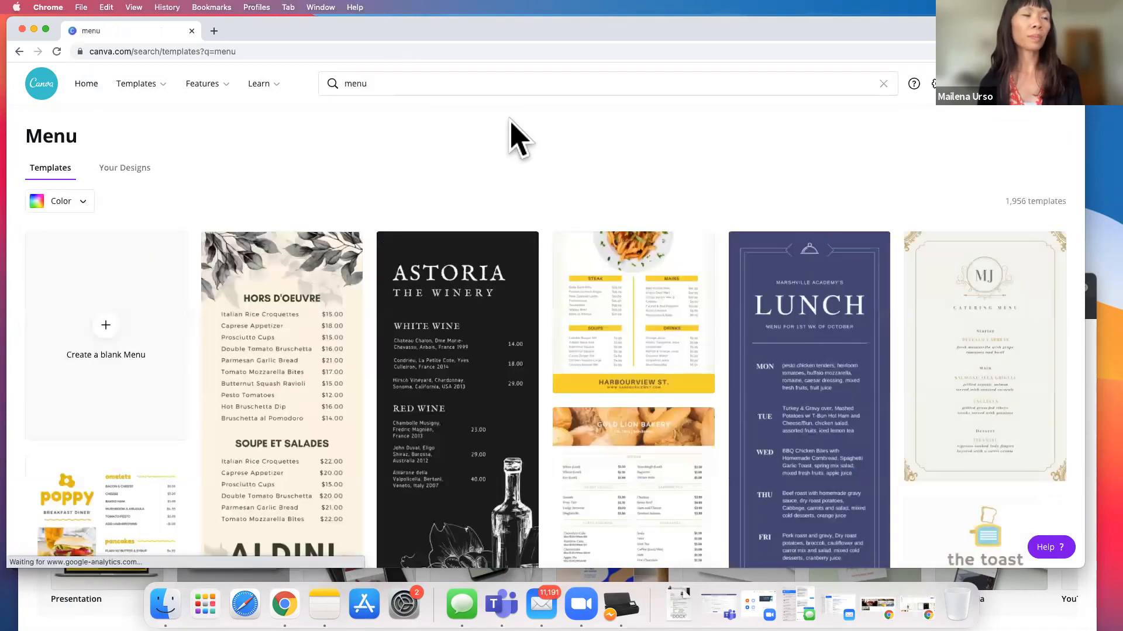
# Browse the menu template results and compare their layouts and styles.
pyautogui.scroll(-1, 570, 199)
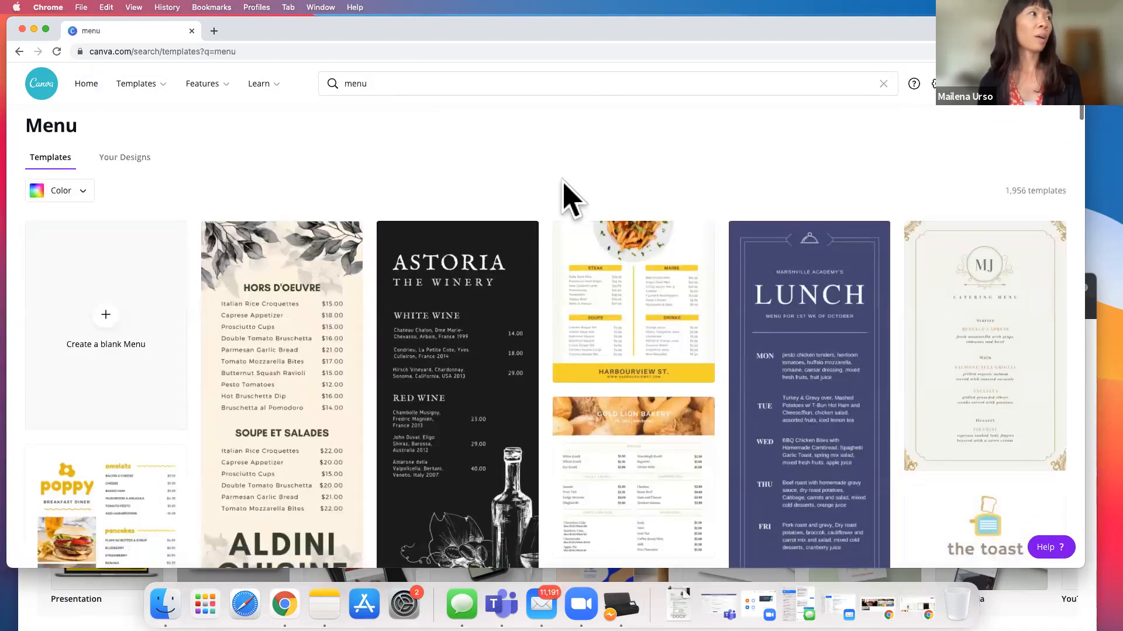
pyautogui.scroll(-5, 409, 351)
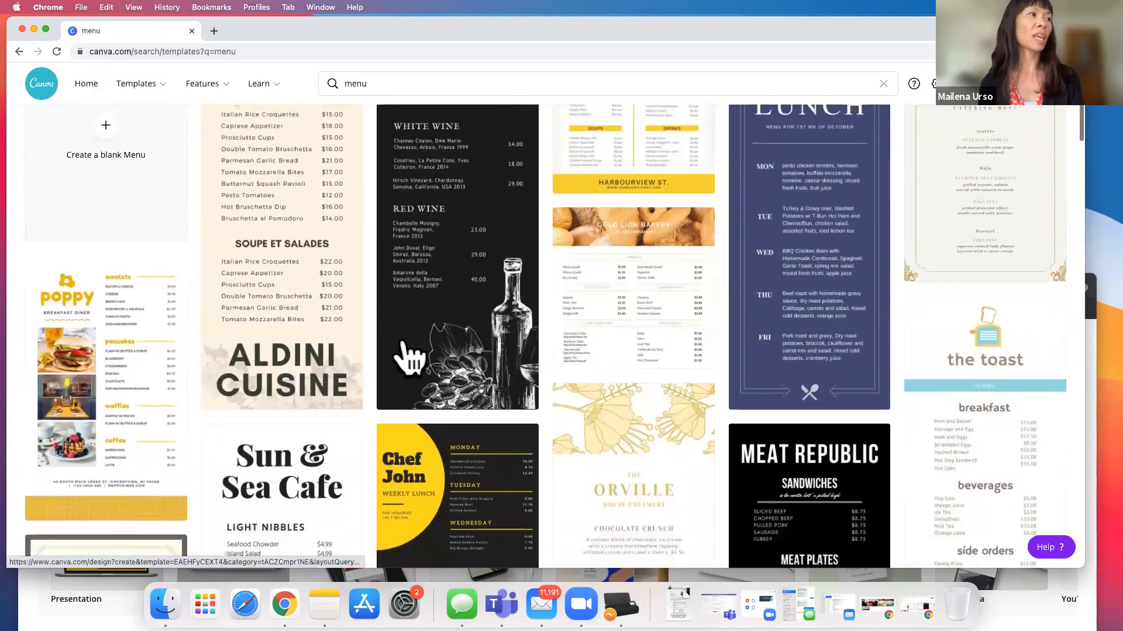
pyautogui.scroll(-8, 408, 356)
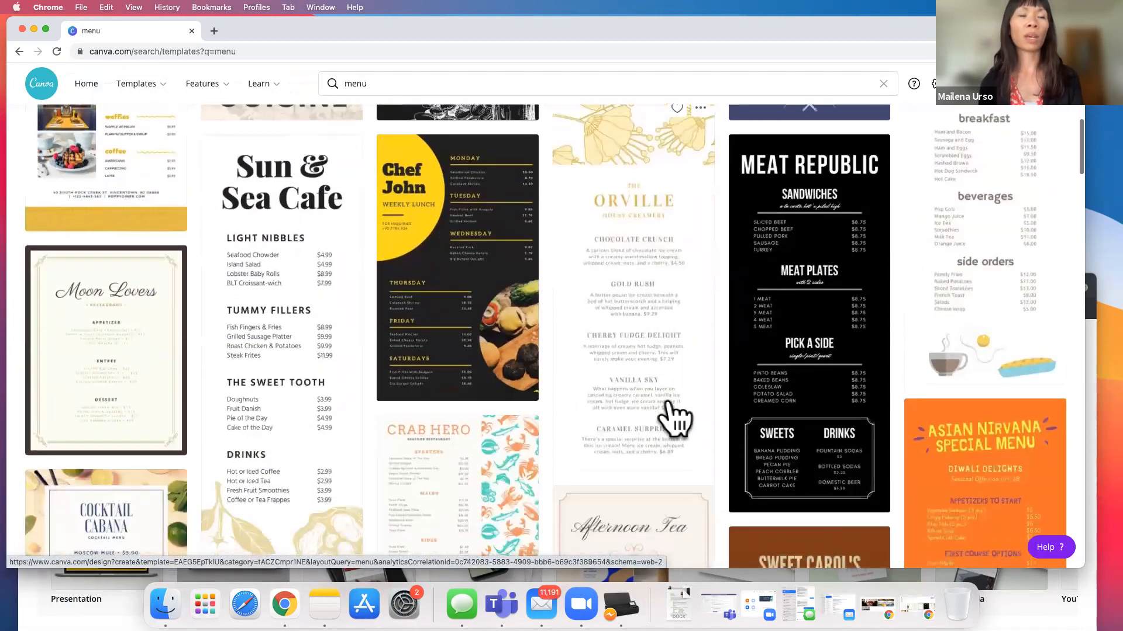
pyautogui.scroll(-4, 672, 416)
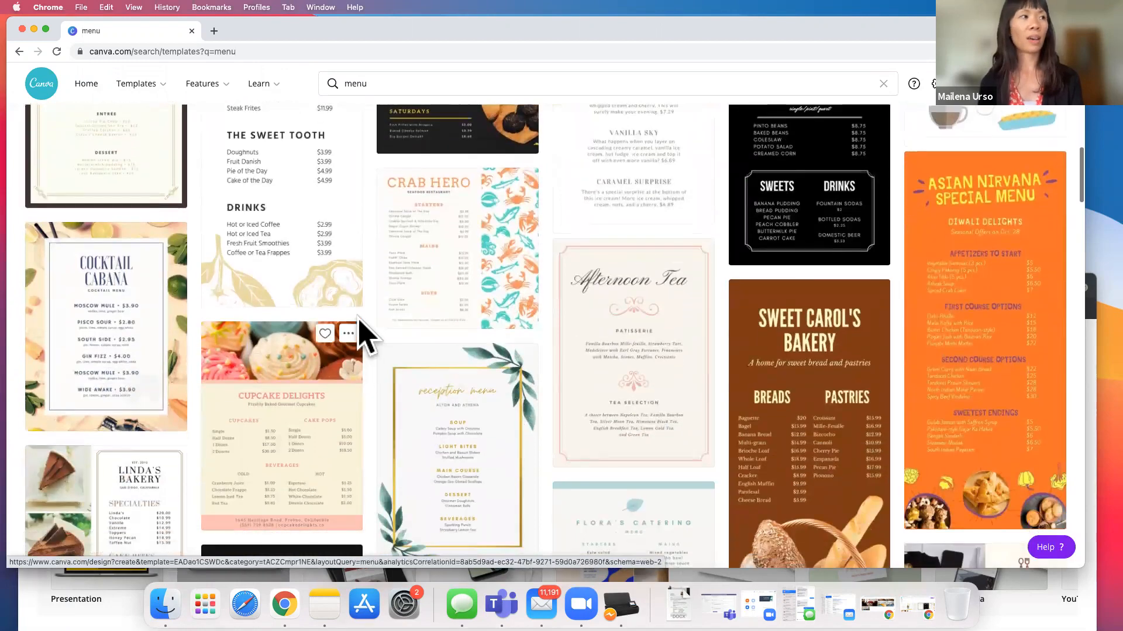
pyautogui.scroll(6, 363, 333)
pyautogui.scroll(12, 371, 363)
pyautogui.scroll(-6, 376, 389)
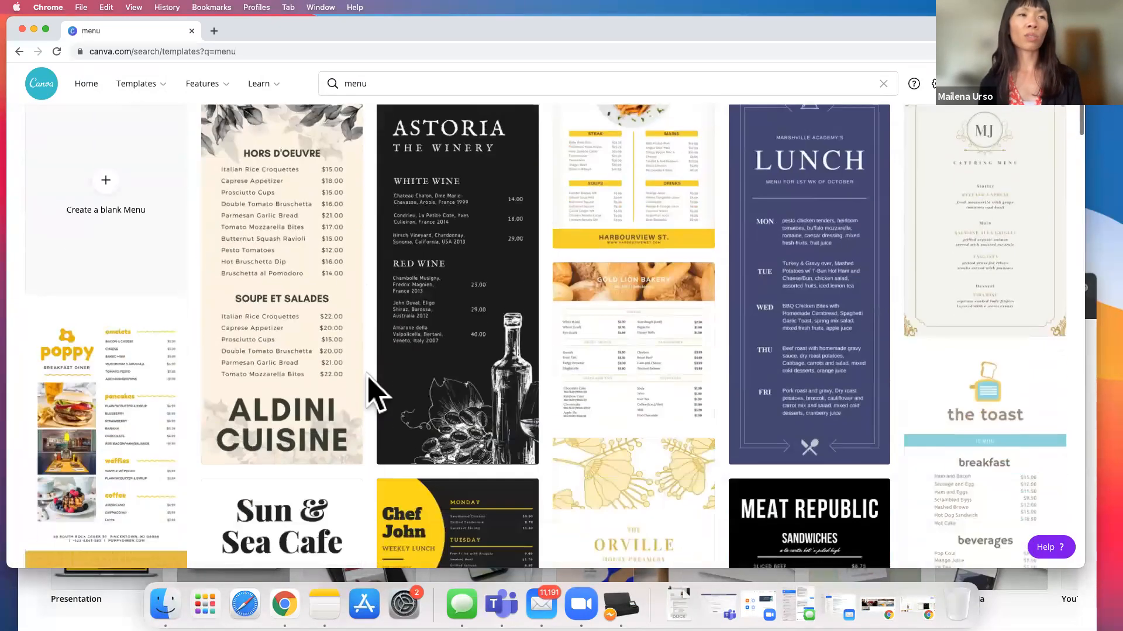
pyautogui.scroll(-5, 725, 398)
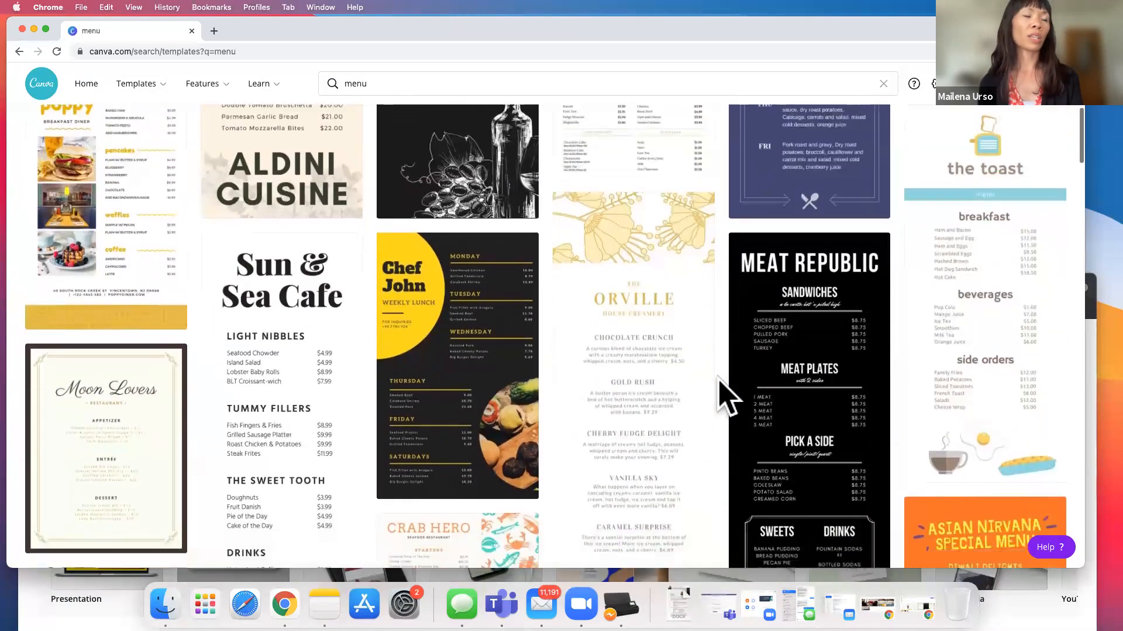
pyautogui.scroll(-9, 476, 409)
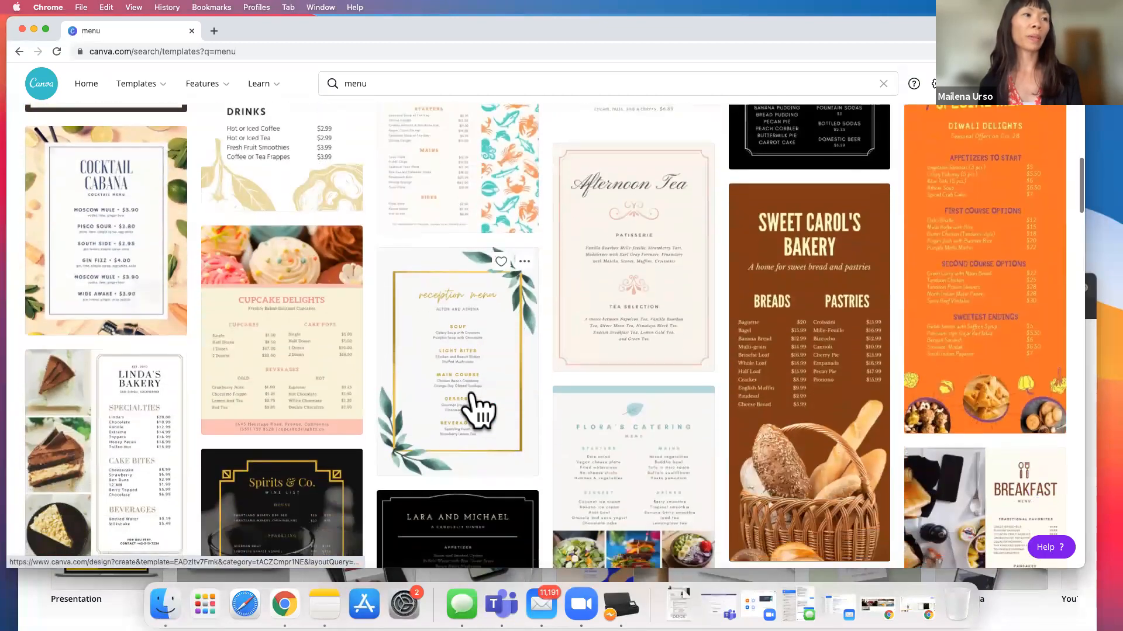
# Find the newspaper-style food menu template with the steak photo in the "menu" results and open it for editing.
pyautogui.scroll(-6, 476, 409)
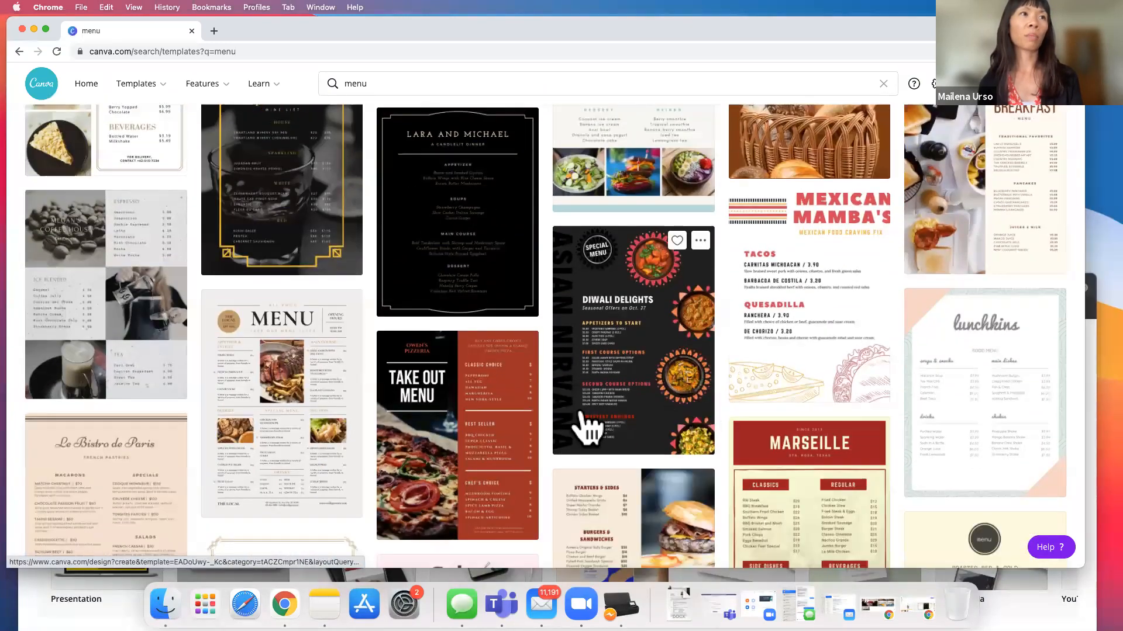
pyautogui.scroll(-1, 533, 338)
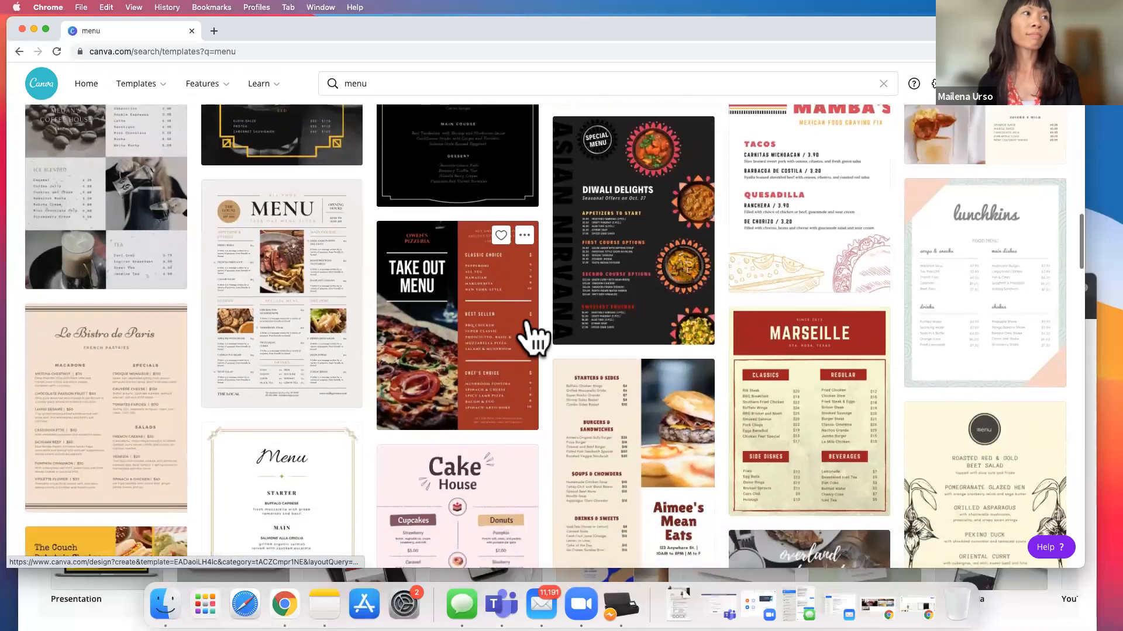
pyautogui.click(324, 310)
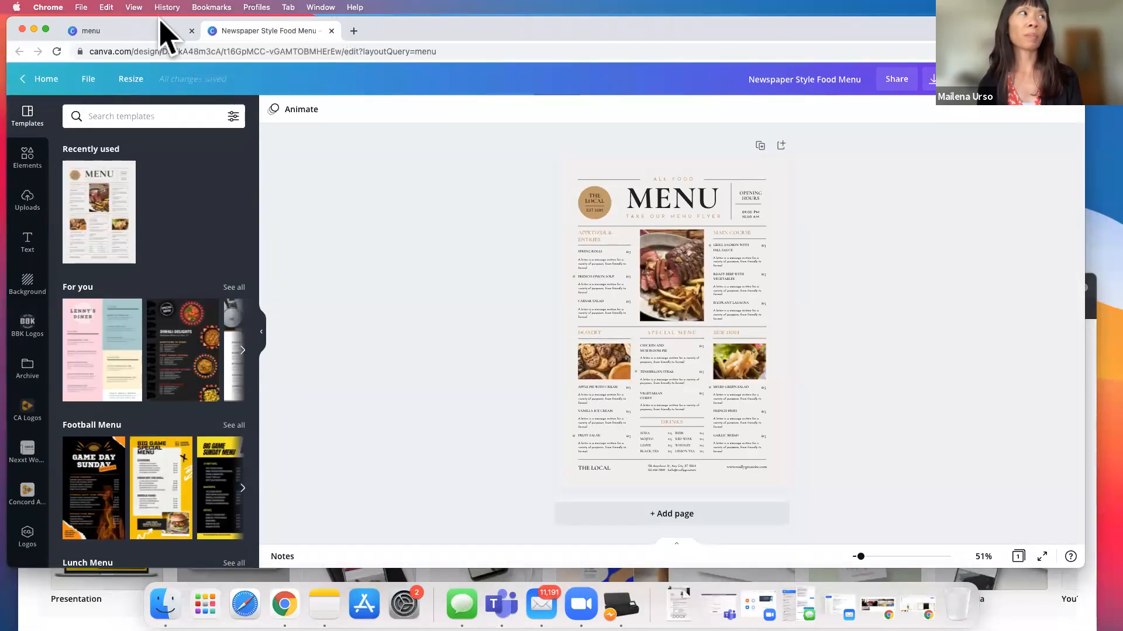
# Go back to the "menu" template results, browse more menu layouts, and return to the Newspaper Style Food Menu design.
pyautogui.click(148, 29)
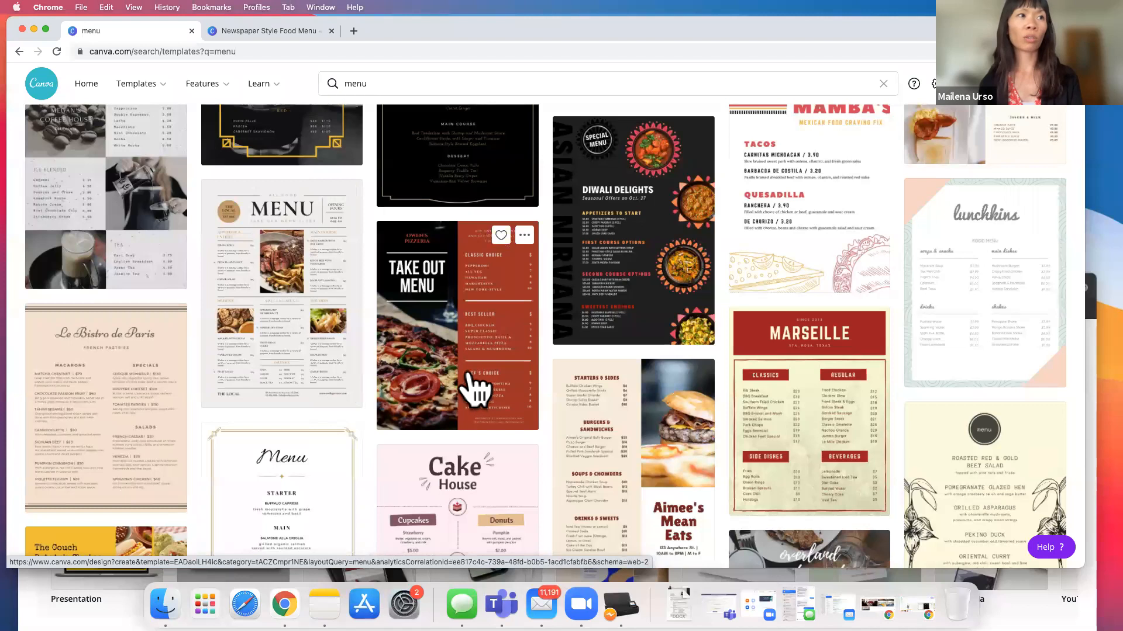
pyautogui.scroll(-1, 623, 412)
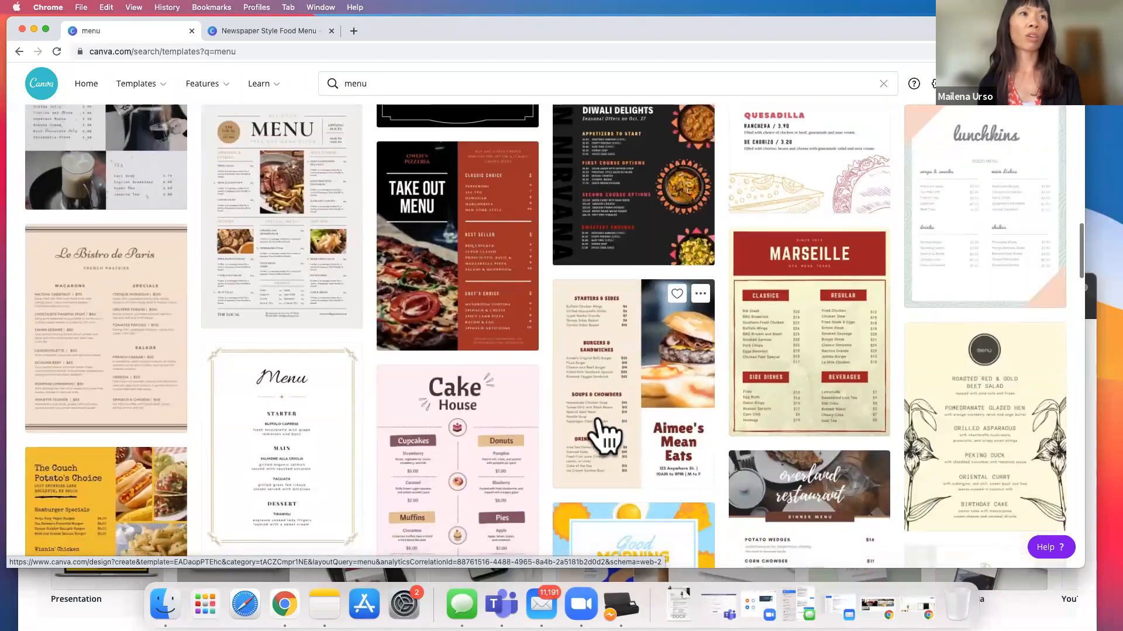
pyautogui.scroll(-1, 602, 426)
pyautogui.scroll(-1, 643, 389)
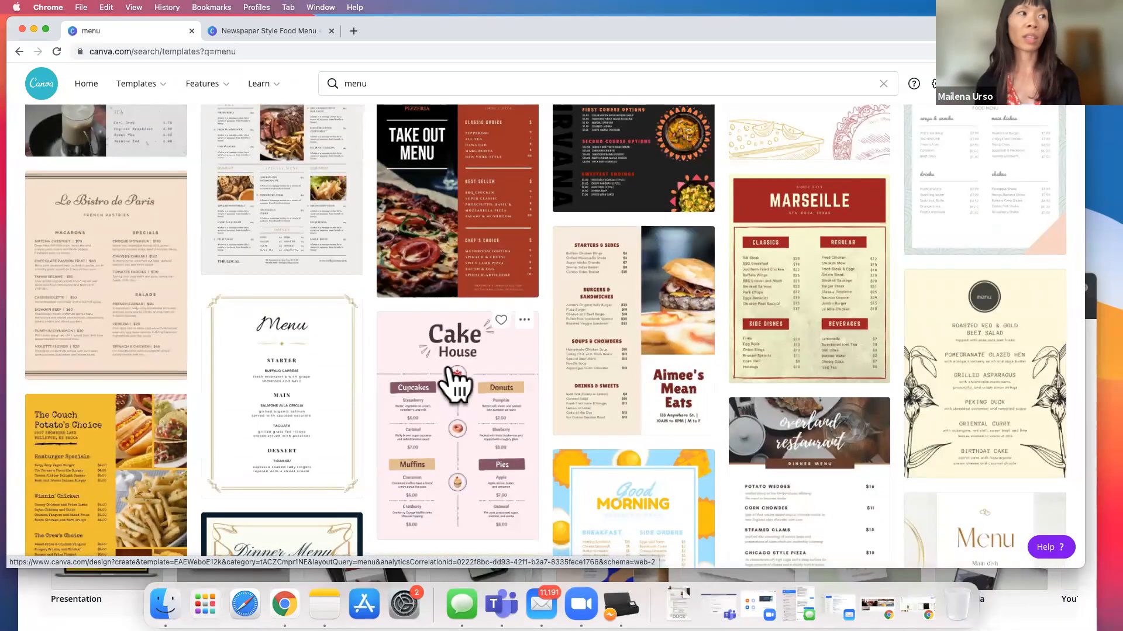
pyautogui.scroll(10, 454, 383)
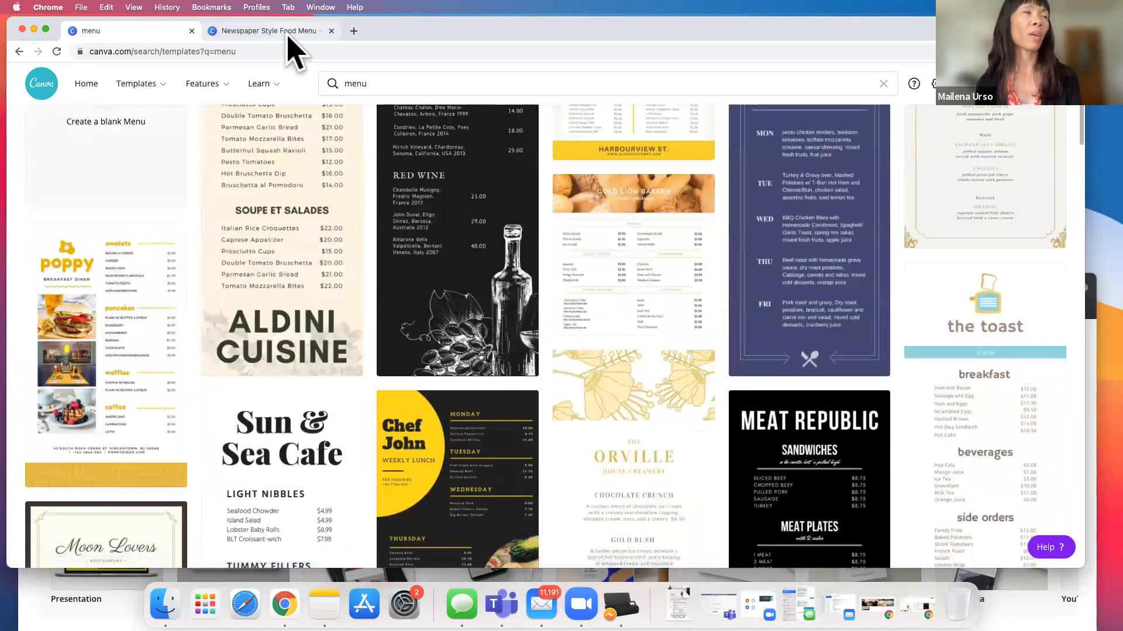
pyautogui.click(288, 35)
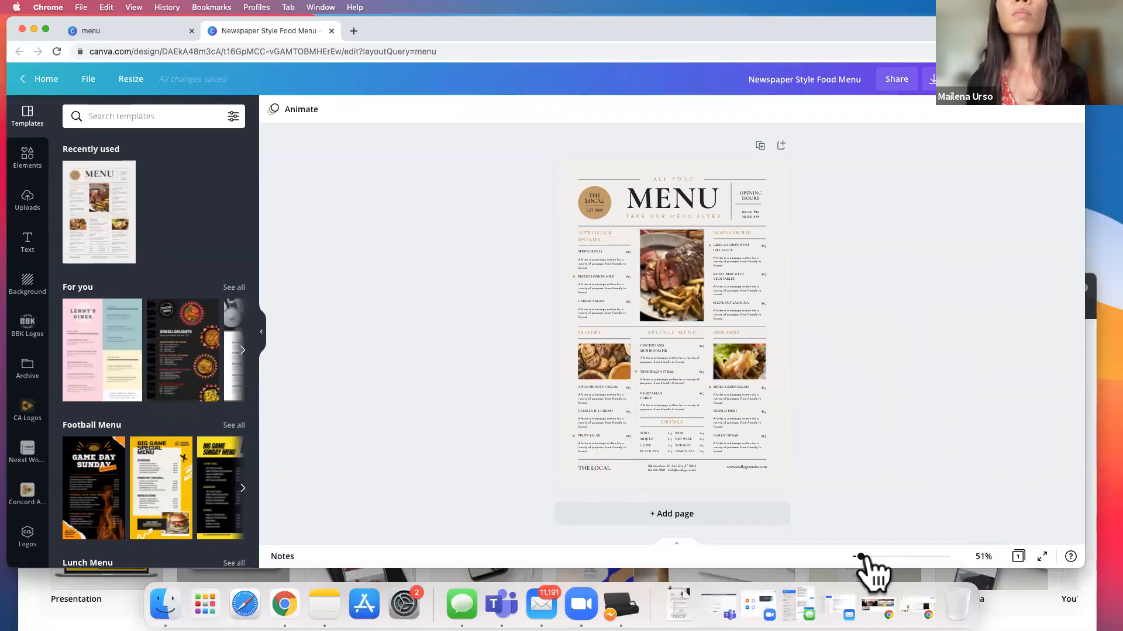
# Enlarge the page to 133% and examine the menu's header, food sections, photos, drinks list and footer contact details.
pyautogui.moveTo(859, 556); pyautogui.dragTo(876, 556)
pyautogui.scroll(10, 907, 301)
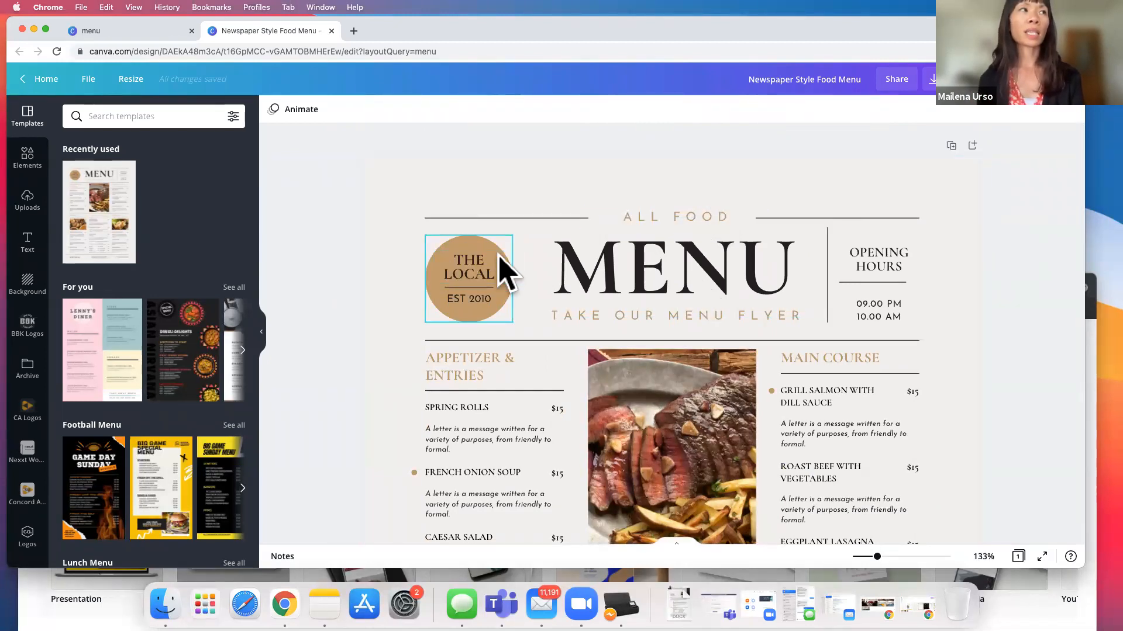
pyautogui.scroll(-5, 601, 409)
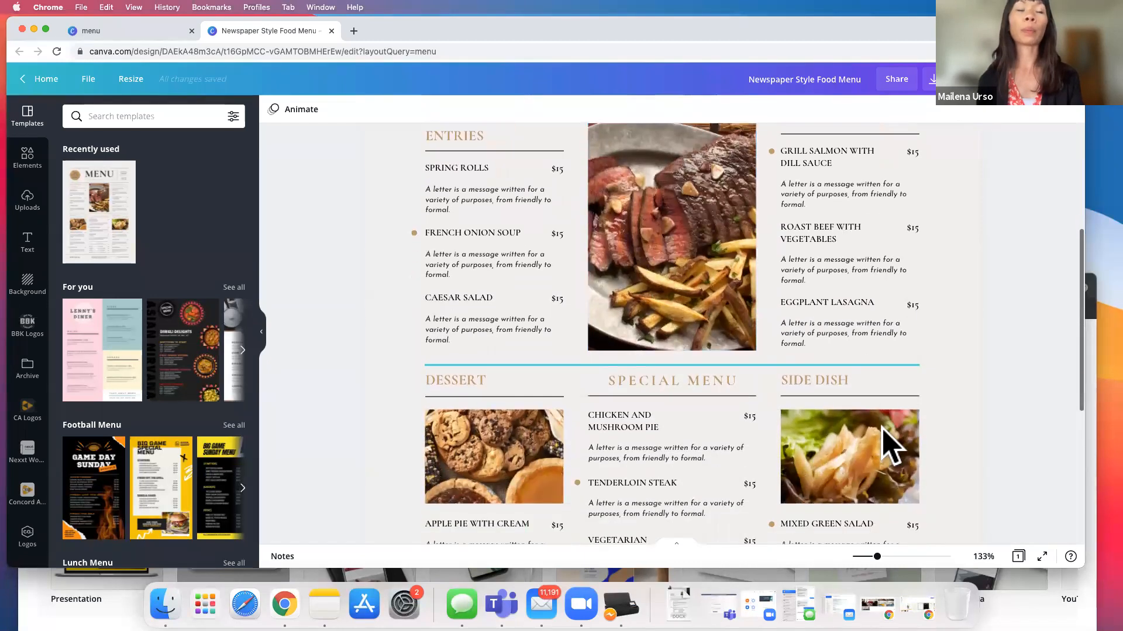
pyautogui.scroll(-6, 844, 498)
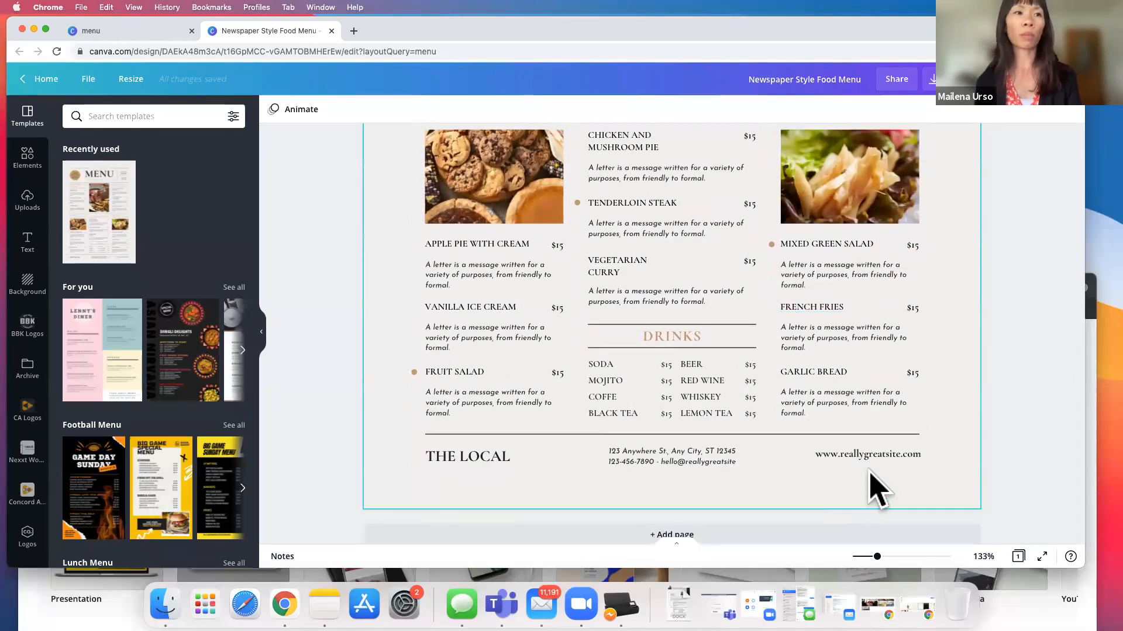
pyautogui.scroll(10, 719, 325)
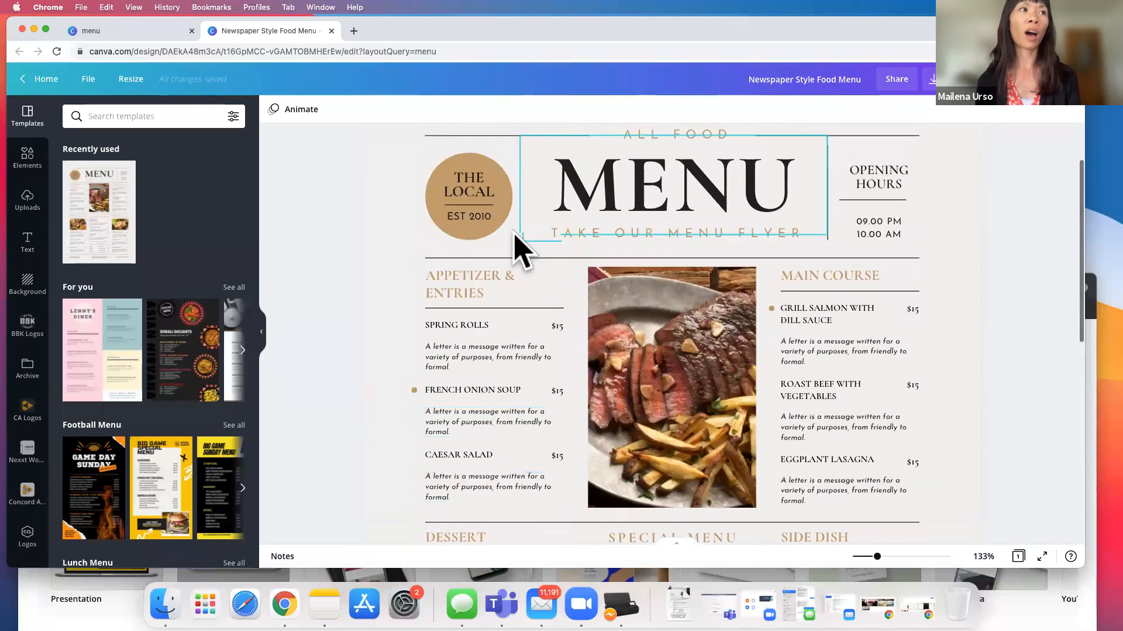
pyautogui.scroll(-2, 818, 374)
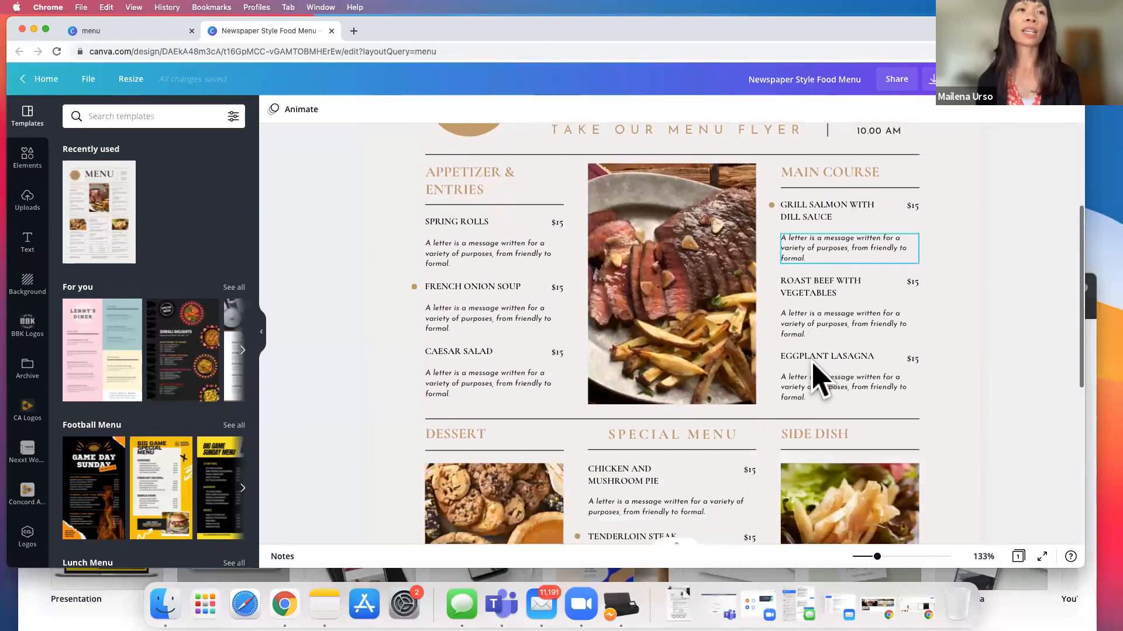
pyautogui.scroll(-1, 818, 381)
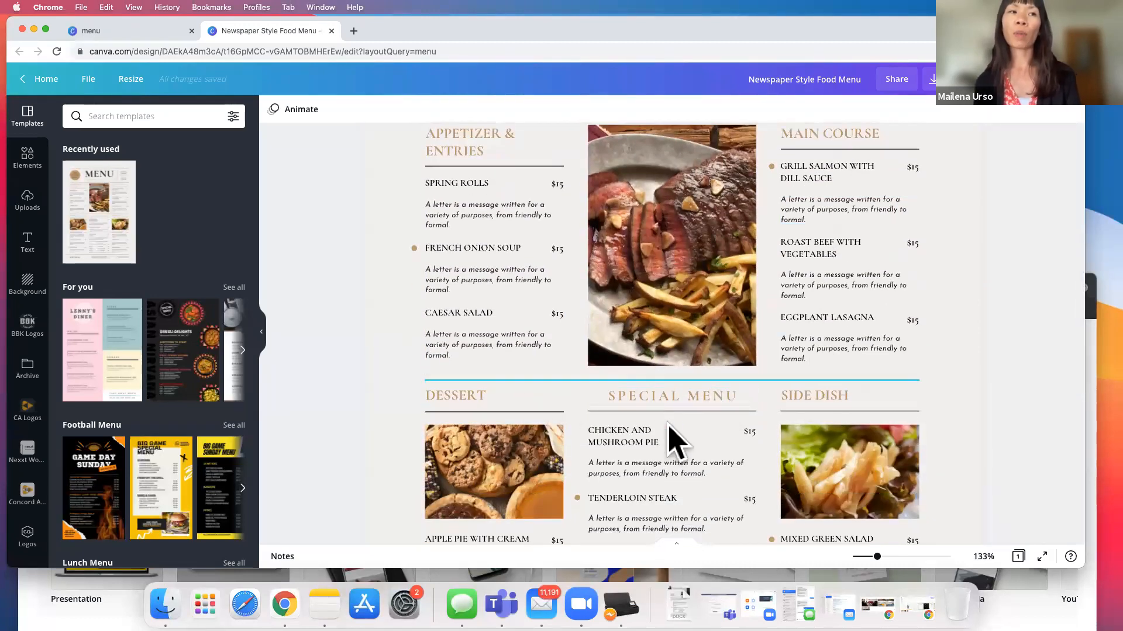
pyautogui.scroll(-4, 678, 451)
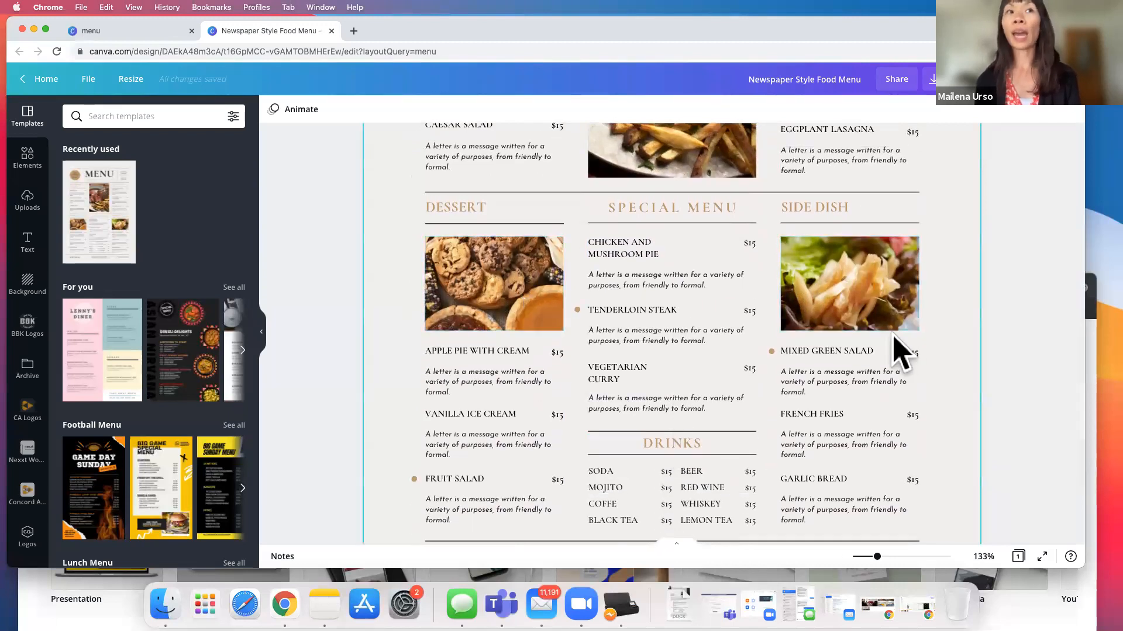
pyautogui.scroll(-2, 707, 483)
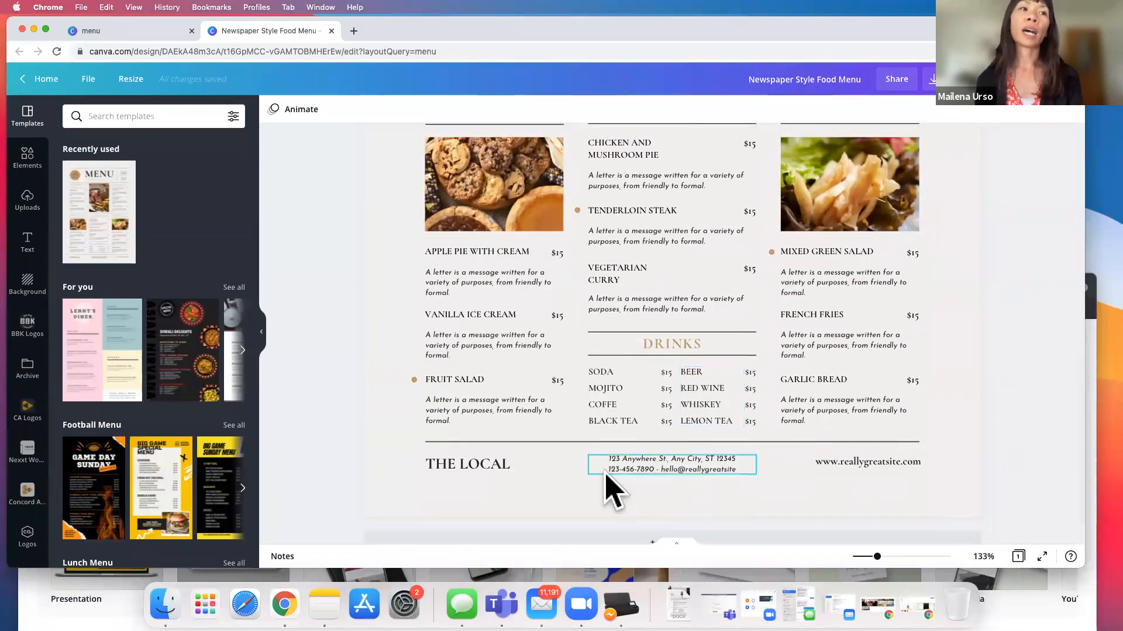
pyautogui.scroll(8, 627, 306)
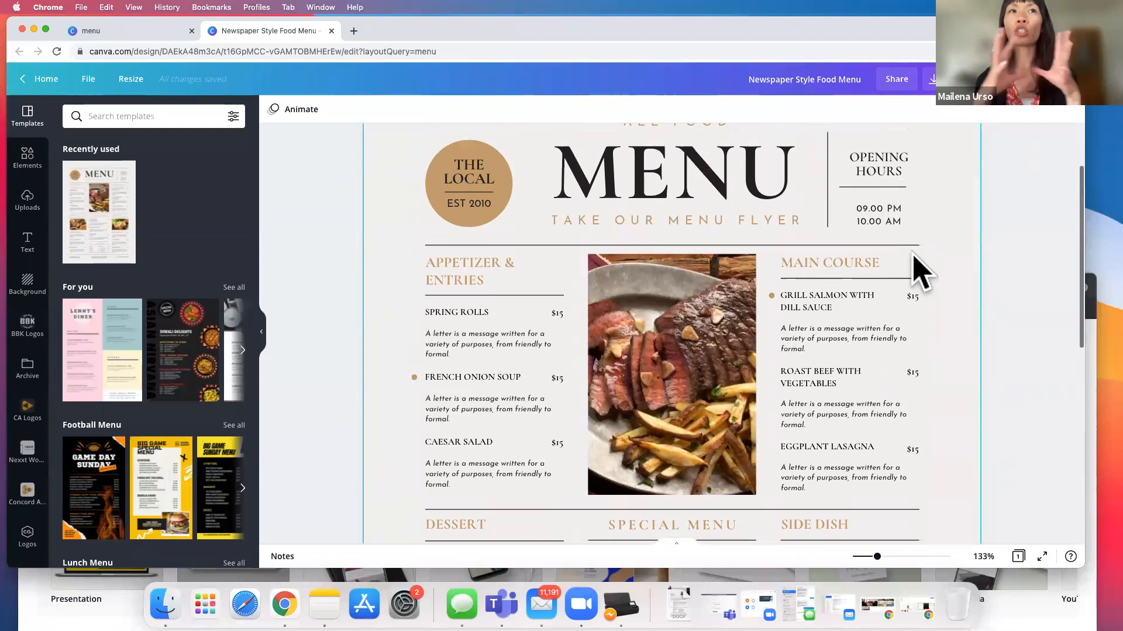
pyautogui.scroll(1, 945, 250)
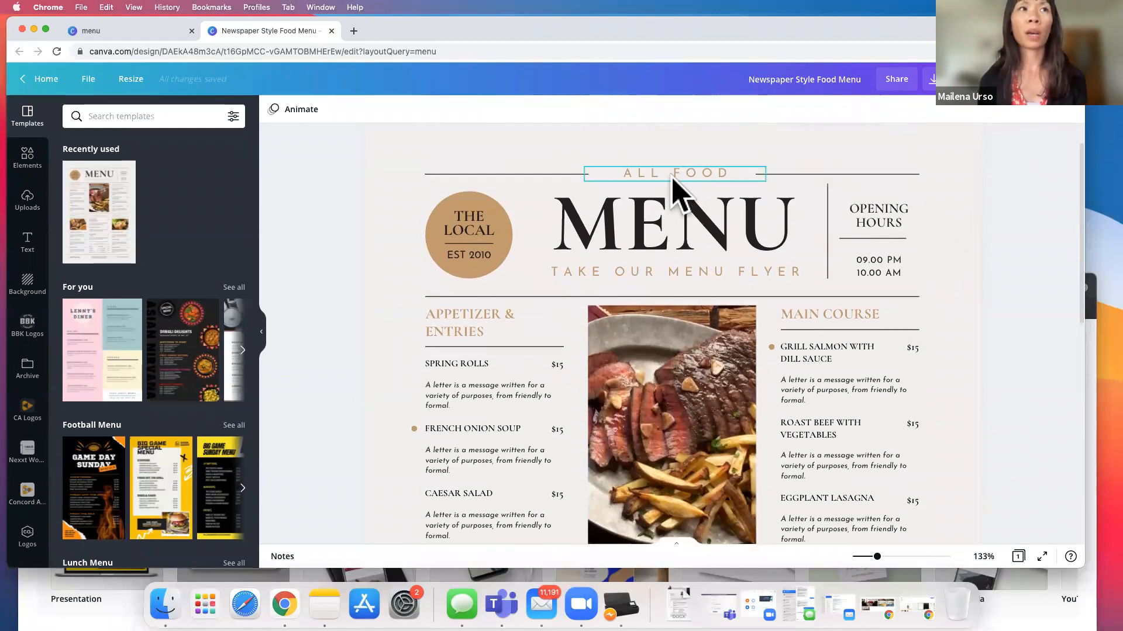
pyautogui.click(390, 212)
pyautogui.click(325, 206)
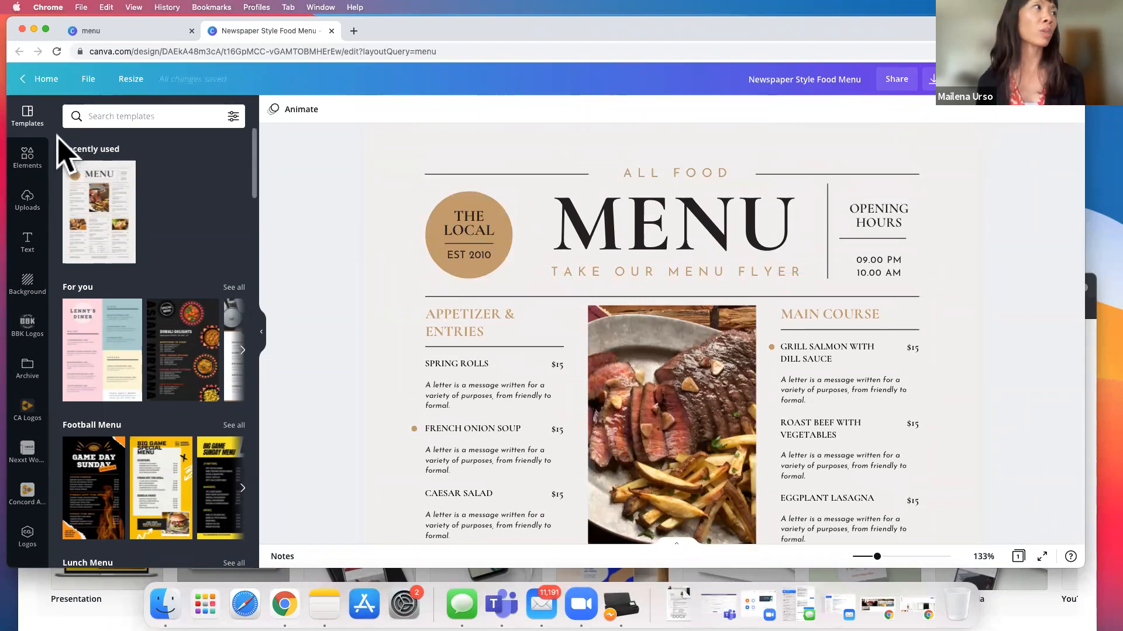
# Open the BBK Logos folder and delete the round "The Local" badge with its text from the menu header.
pyautogui.click(27, 325)
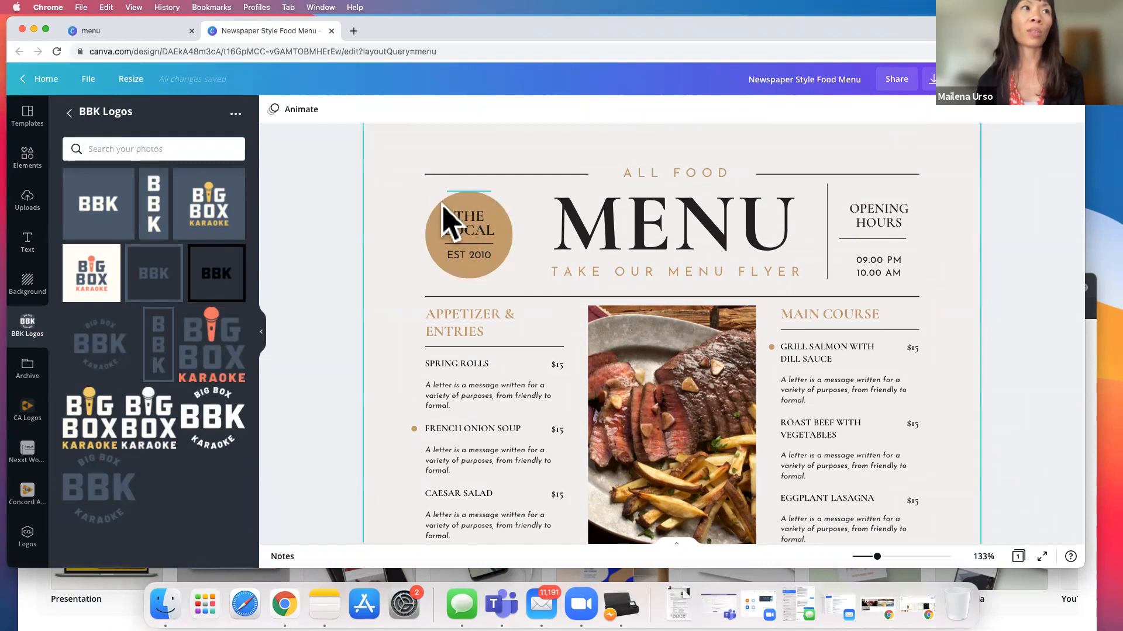
pyautogui.moveTo(404, 202); pyautogui.dragTo(513, 281)
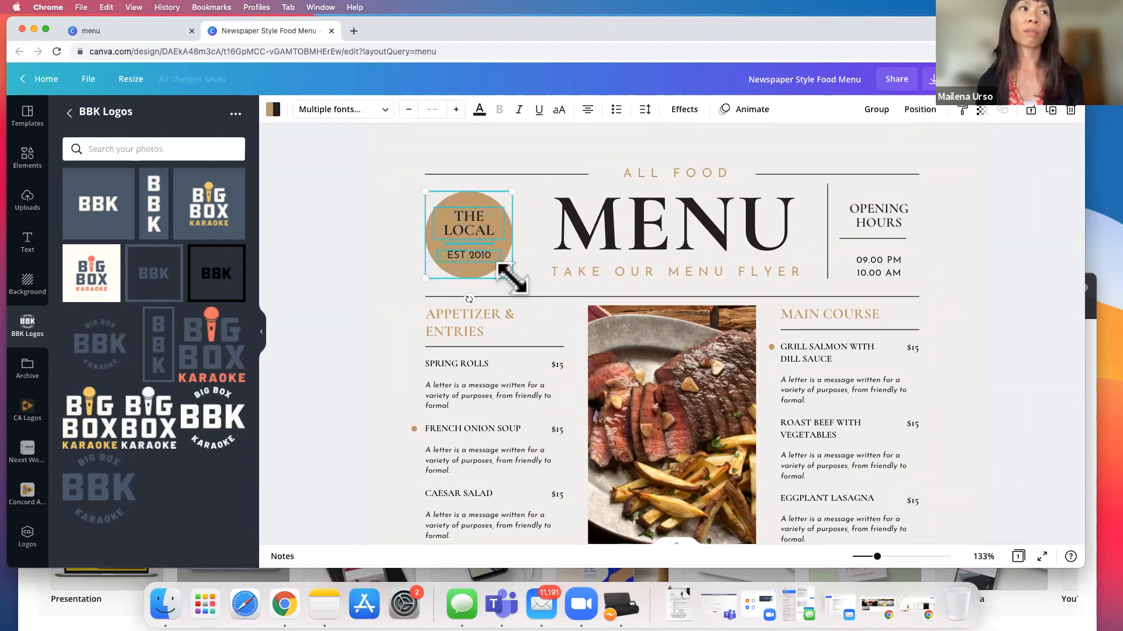
pyautogui.press('Delete')
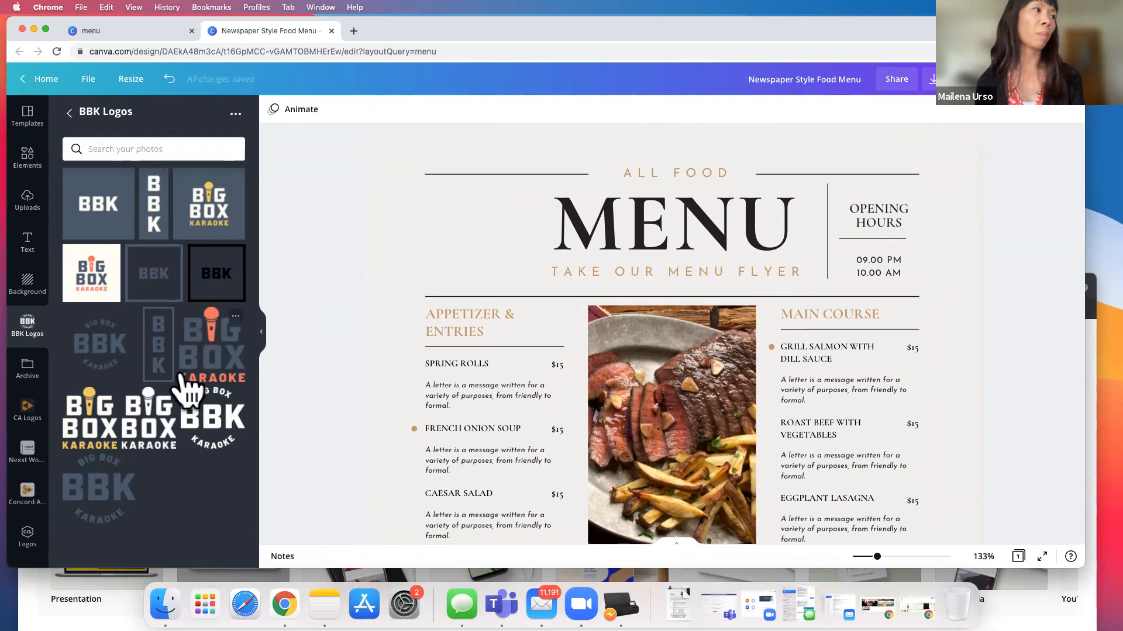
# Insert the slate-blue square-framed BBK logo, shrink it, and place it beside the MENU title where the badge was.
pyautogui.click(152, 272)
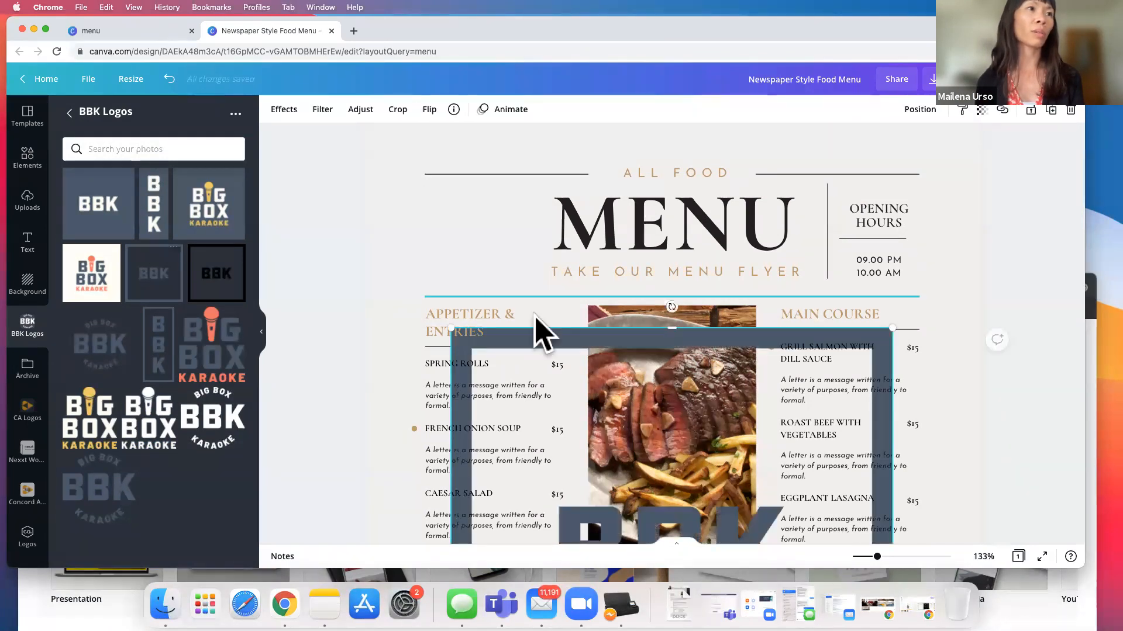
pyautogui.moveTo(579, 356); pyautogui.dragTo(514, 175)
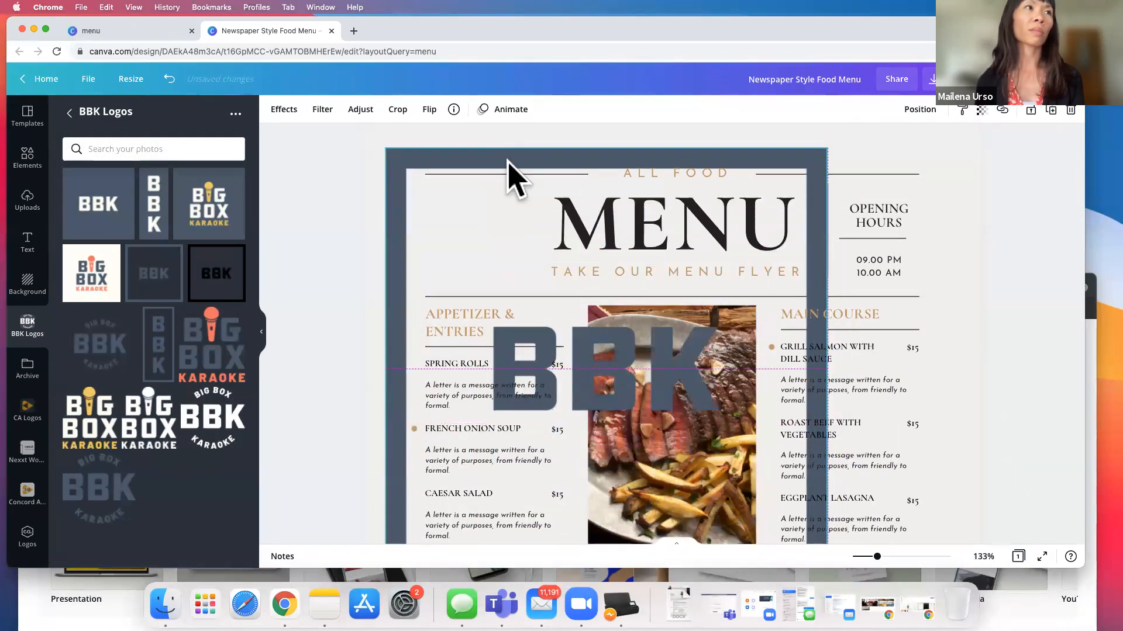
pyautogui.moveTo(381, 150); pyautogui.dragTo(754, 460)
pyautogui.moveTo(765, 539); pyautogui.dragTo(467, 240)
pyautogui.moveTo(426, 188); pyautogui.dragTo(445, 203)
pyautogui.moveTo(493, 253); pyautogui.dragTo(488, 245)
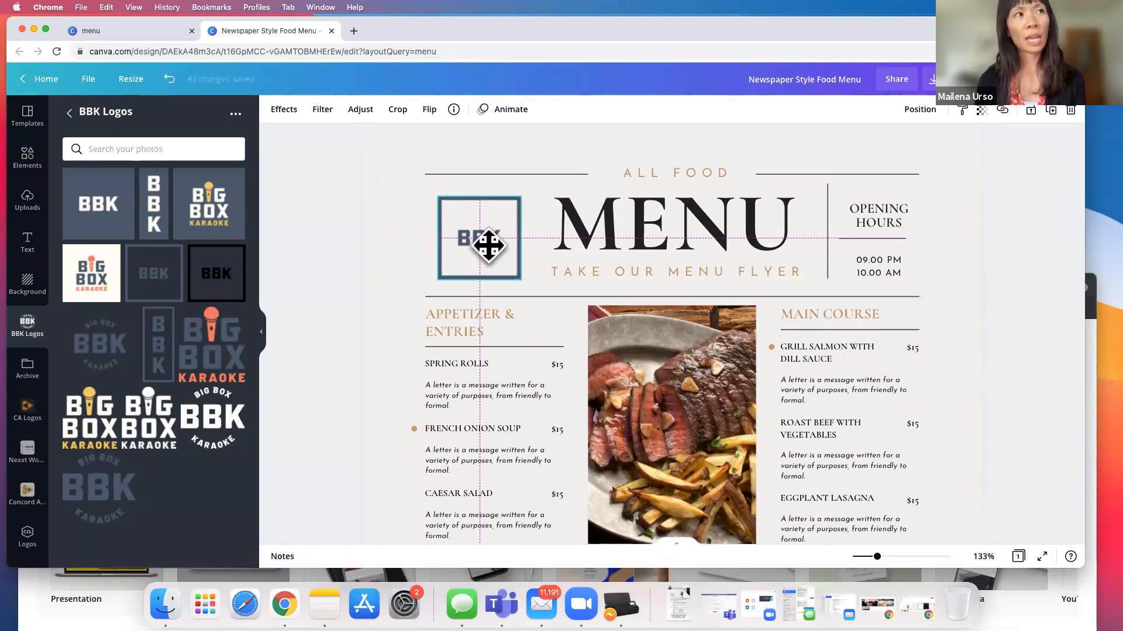
pyautogui.moveTo(488, 246); pyautogui.dragTo(489, 246)
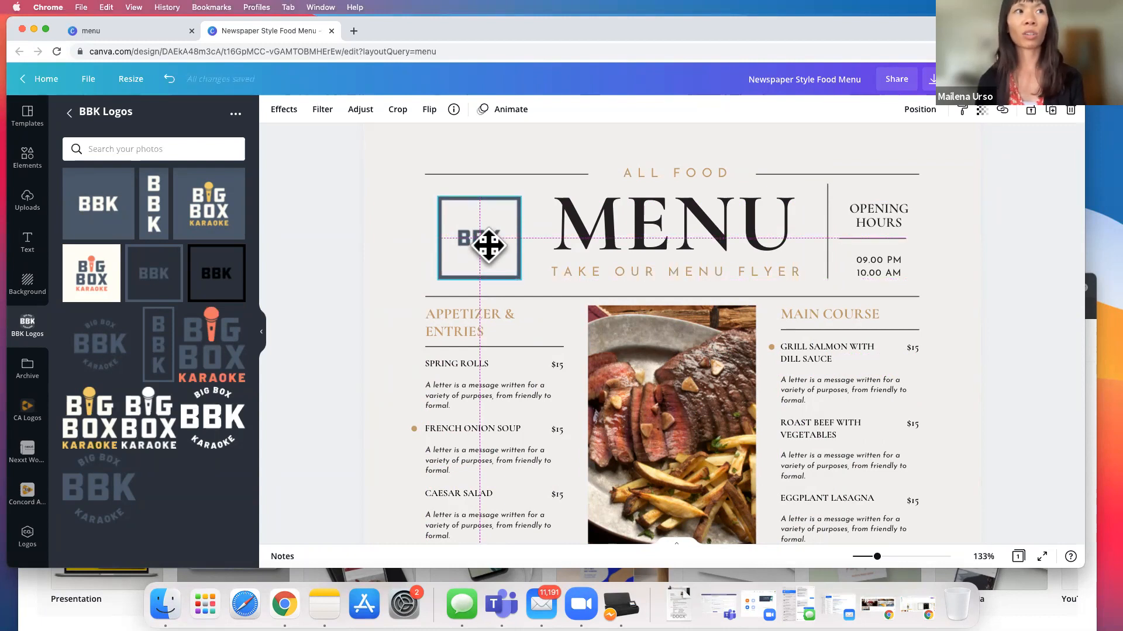
pyautogui.moveTo(489, 245); pyautogui.dragTo(488, 246)
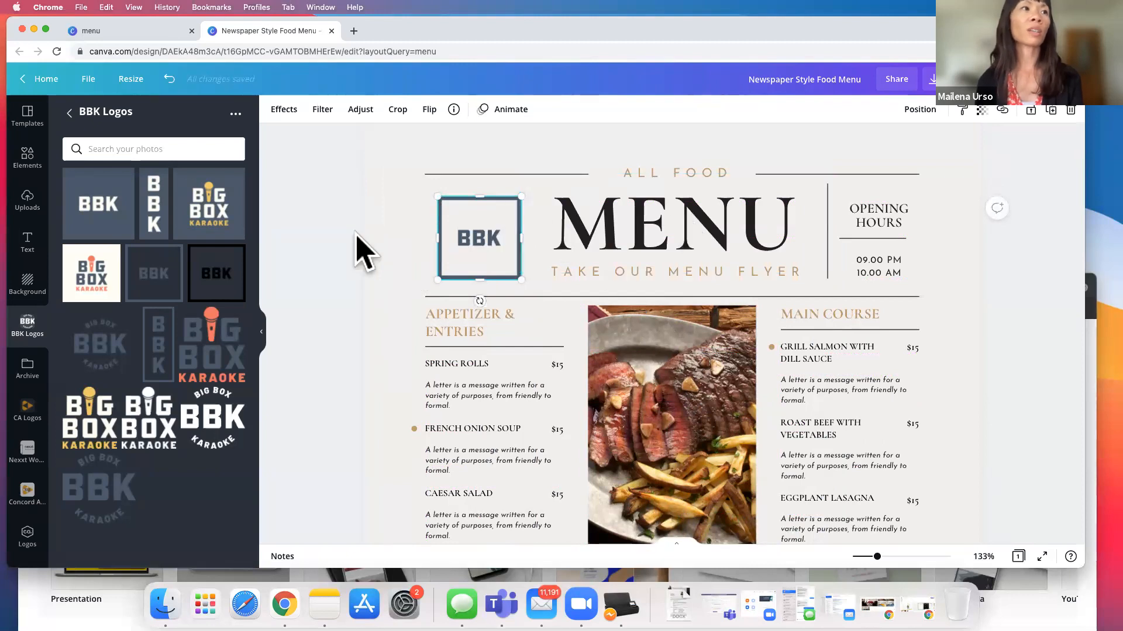
pyautogui.click(321, 246)
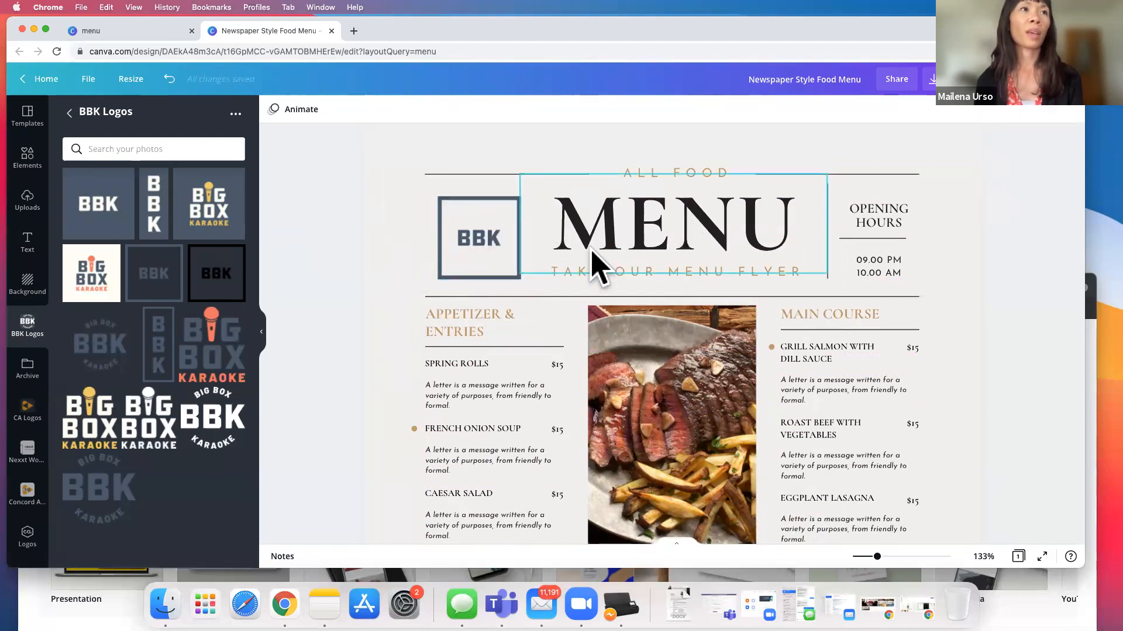
pyautogui.click(693, 246)
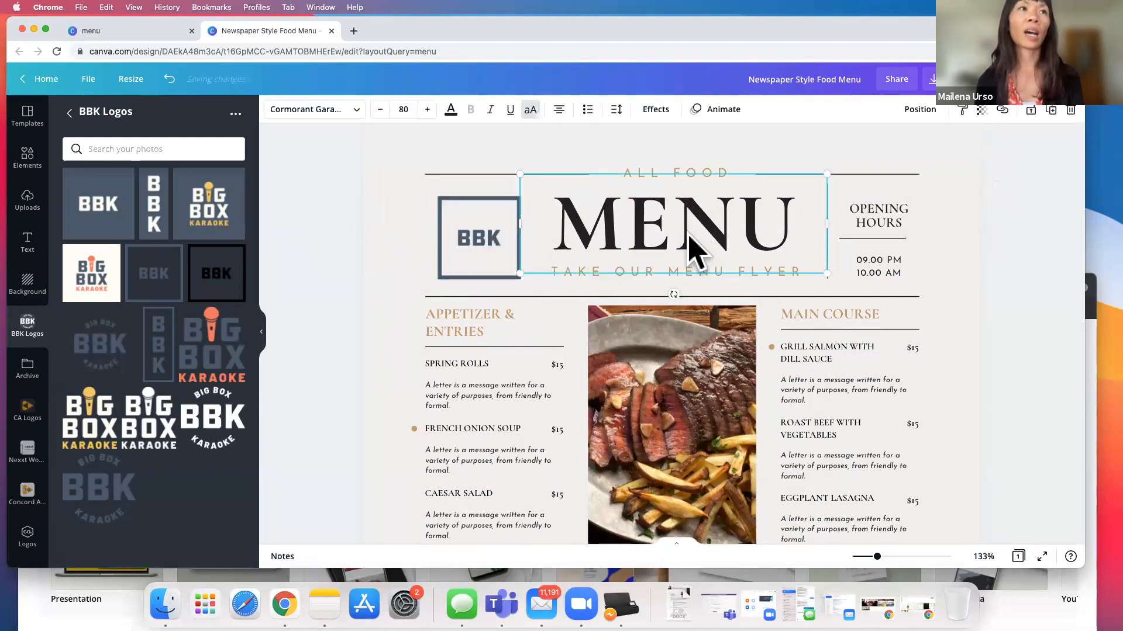
pyautogui.click(690, 239)
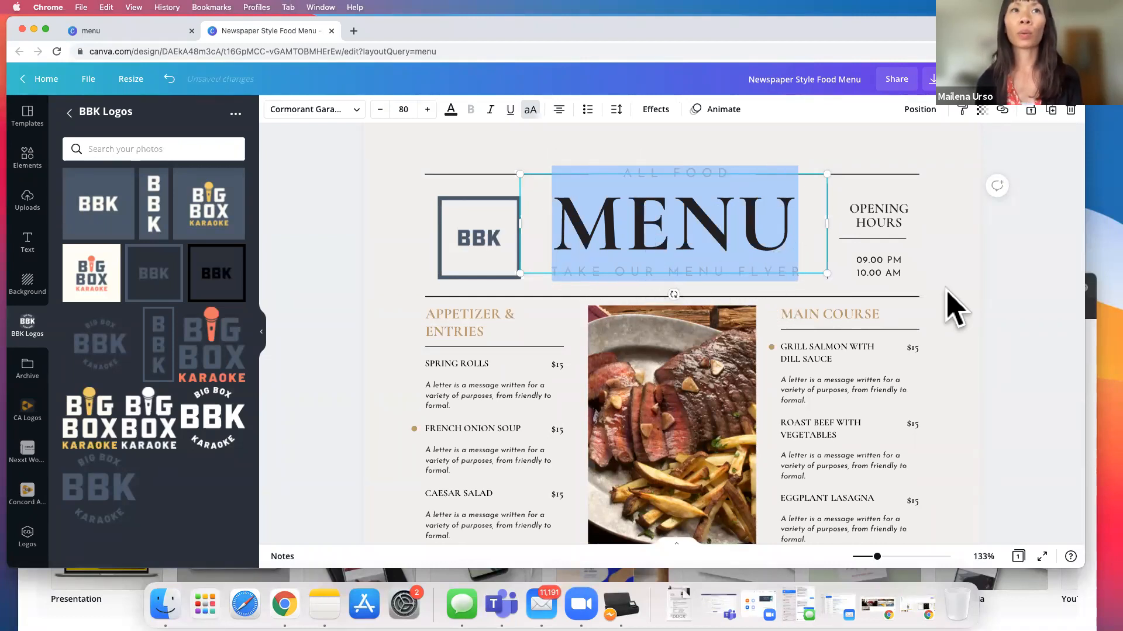
pyautogui.click(953, 307)
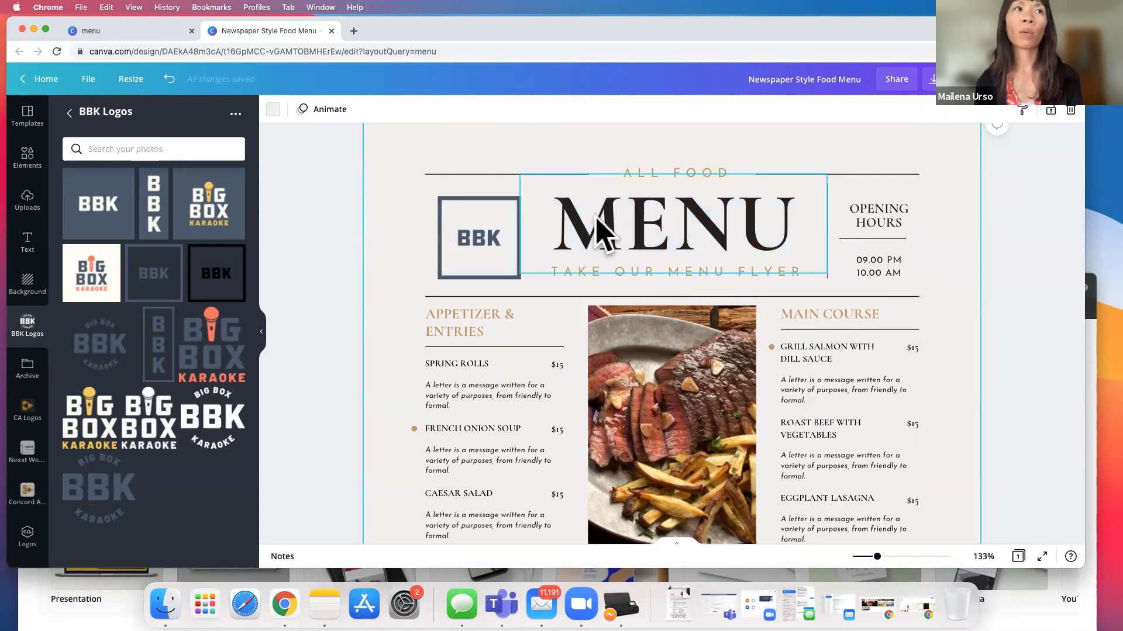
pyautogui.click(665, 223)
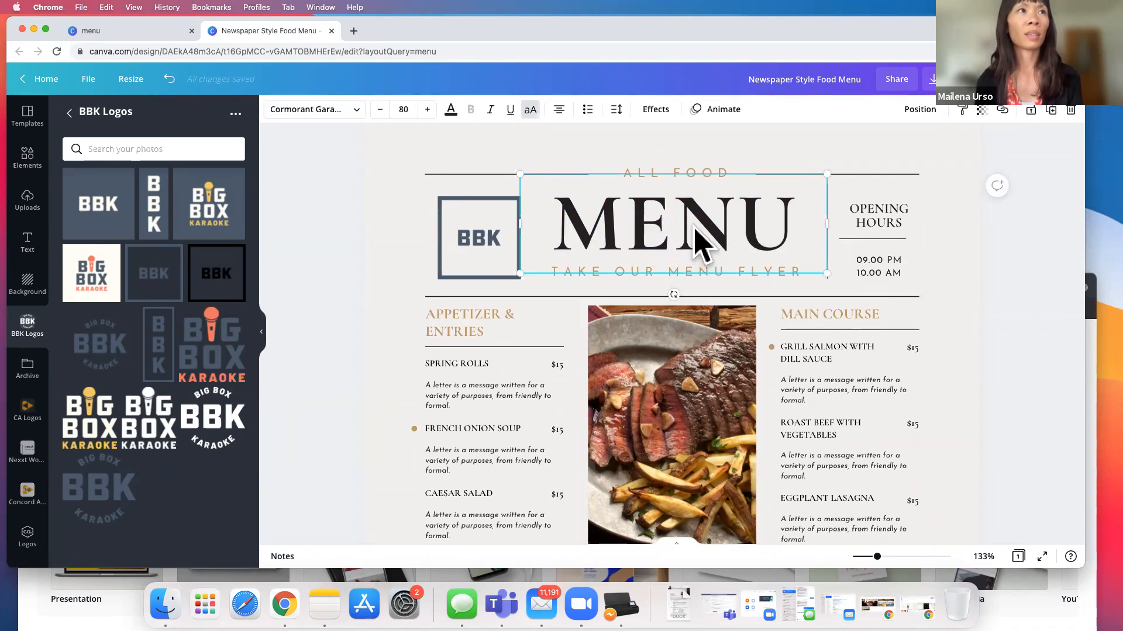
pyautogui.doubleClick(741, 219)
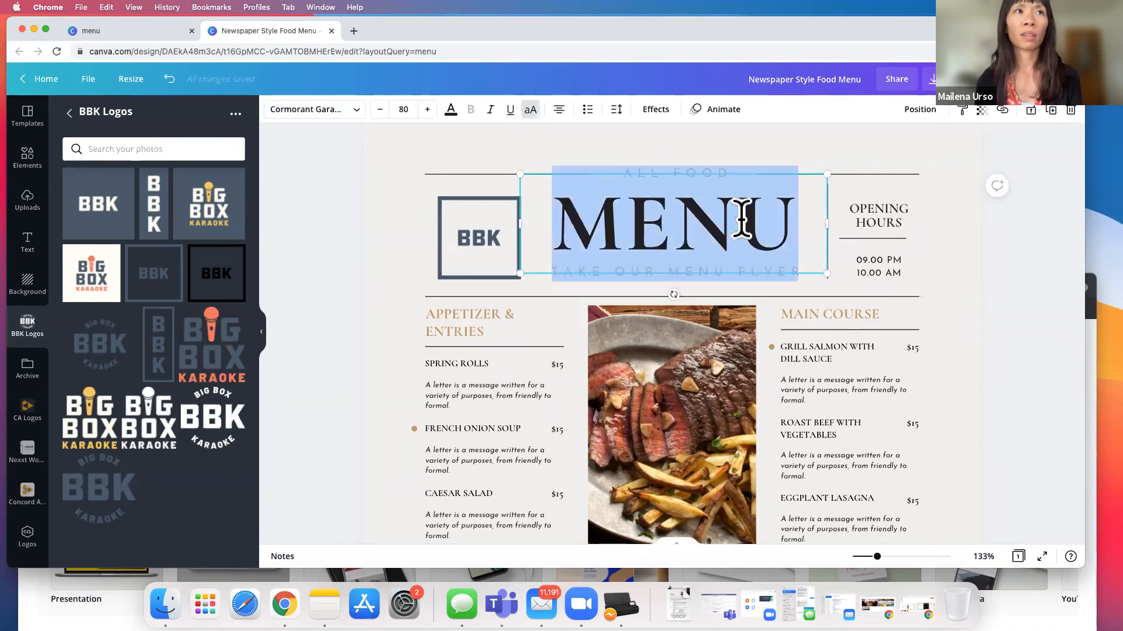
pyautogui.write('F')
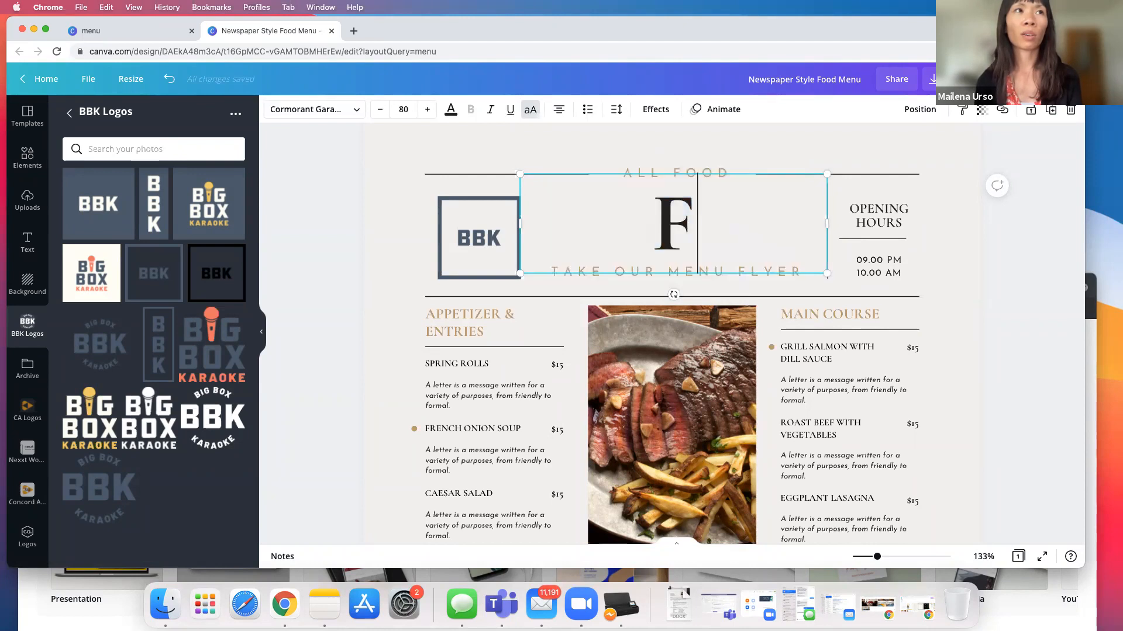
pyautogui.press('BackSpace')
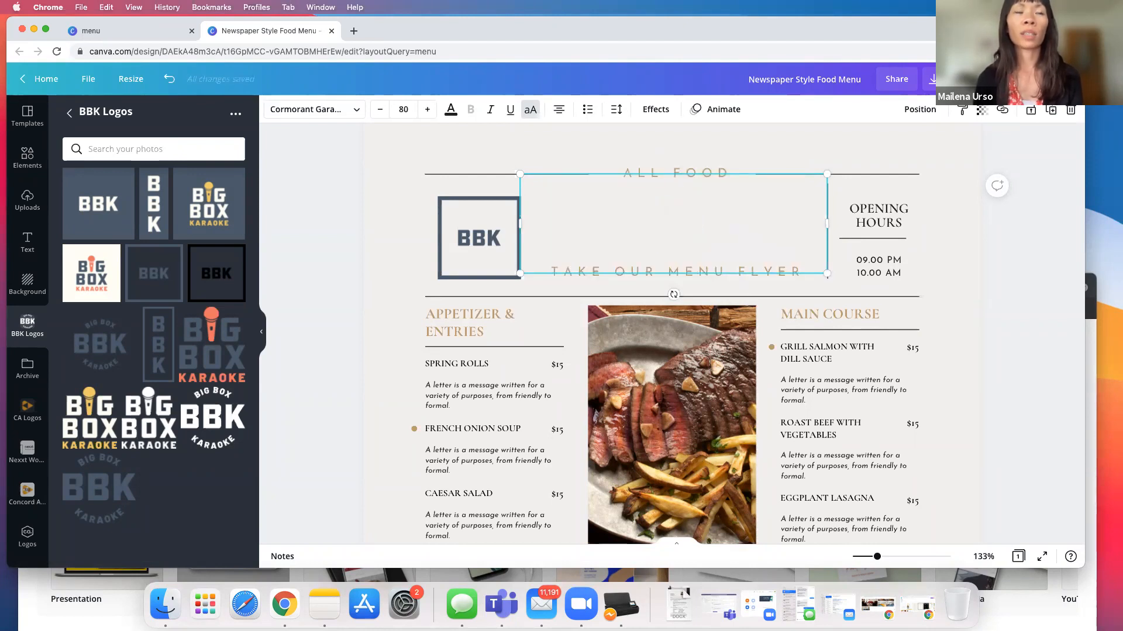
pyautogui.write('MENU')
# Set the MENU title in the DDC Hardware Regular brand font at size 63 and move it slightly lower in the header.
pyautogui.doubleClick(671, 220)
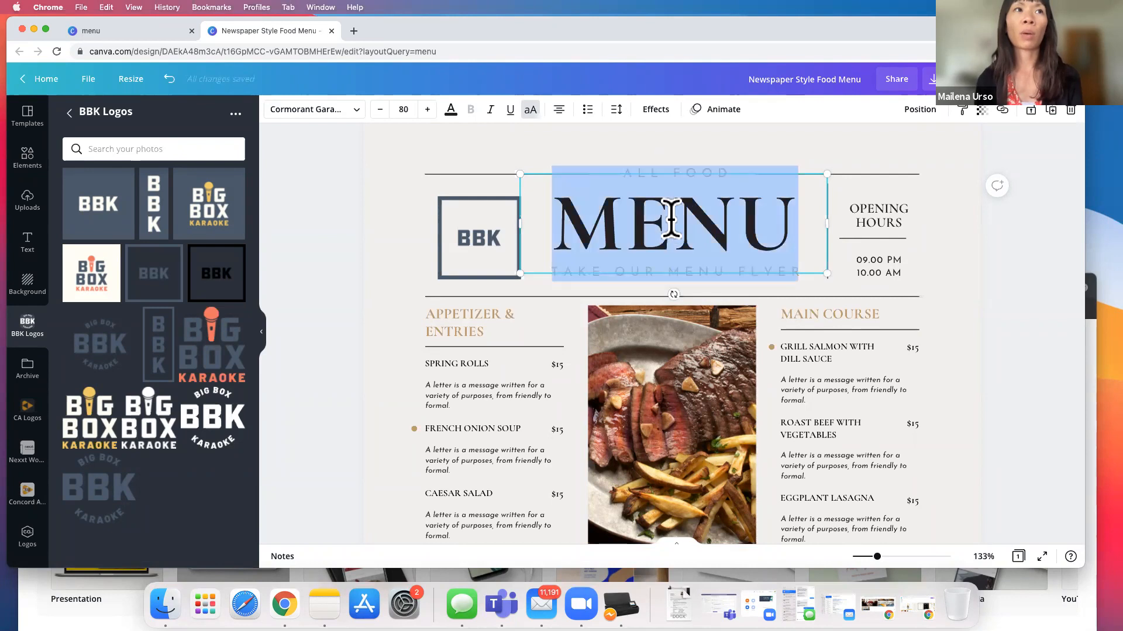
pyautogui.click(354, 115)
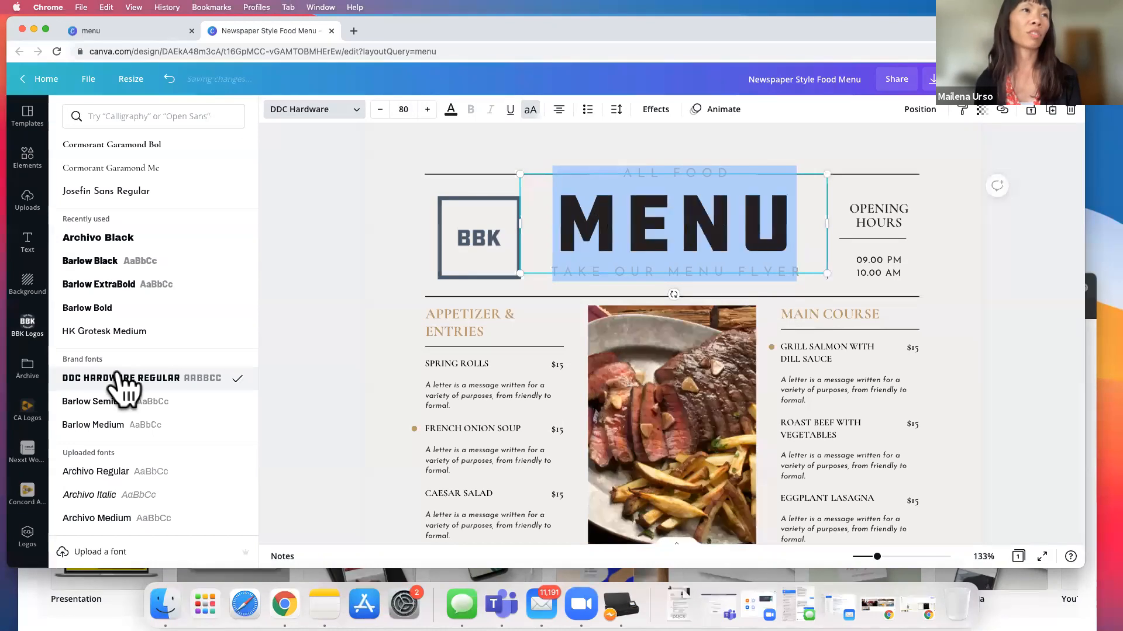
pyautogui.click(380, 109)
pyautogui.click(380, 110)
pyautogui.click(381, 109)
pyautogui.click(380, 109)
pyautogui.click(380, 109)
pyautogui.click(380, 109)
pyautogui.click(380, 109)
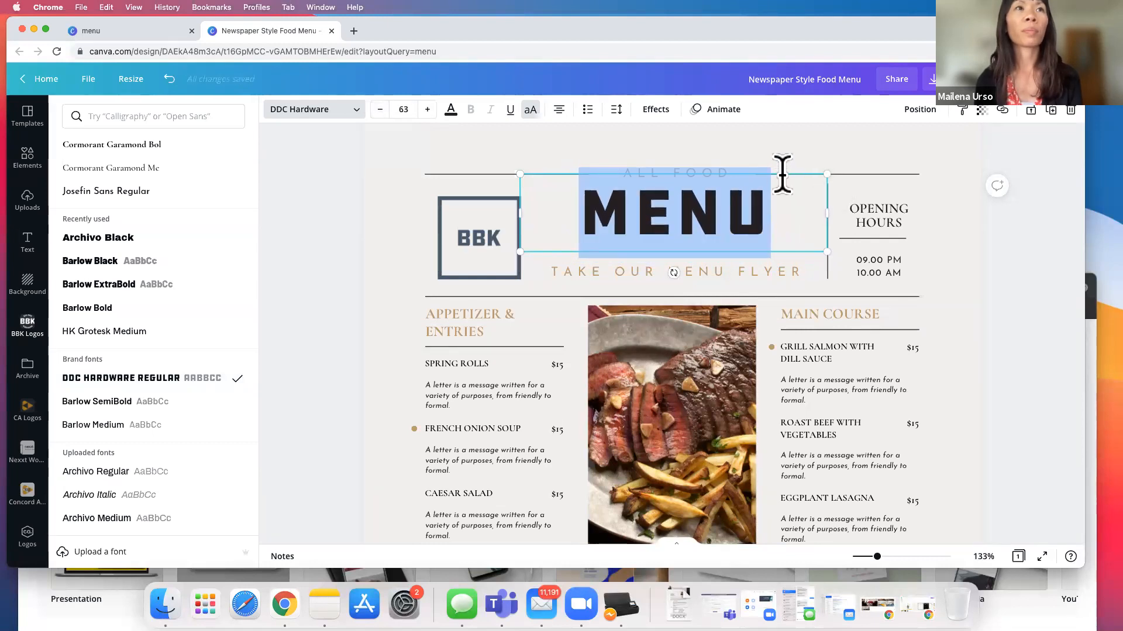
pyautogui.moveTo(784, 184); pyautogui.dragTo(784, 194)
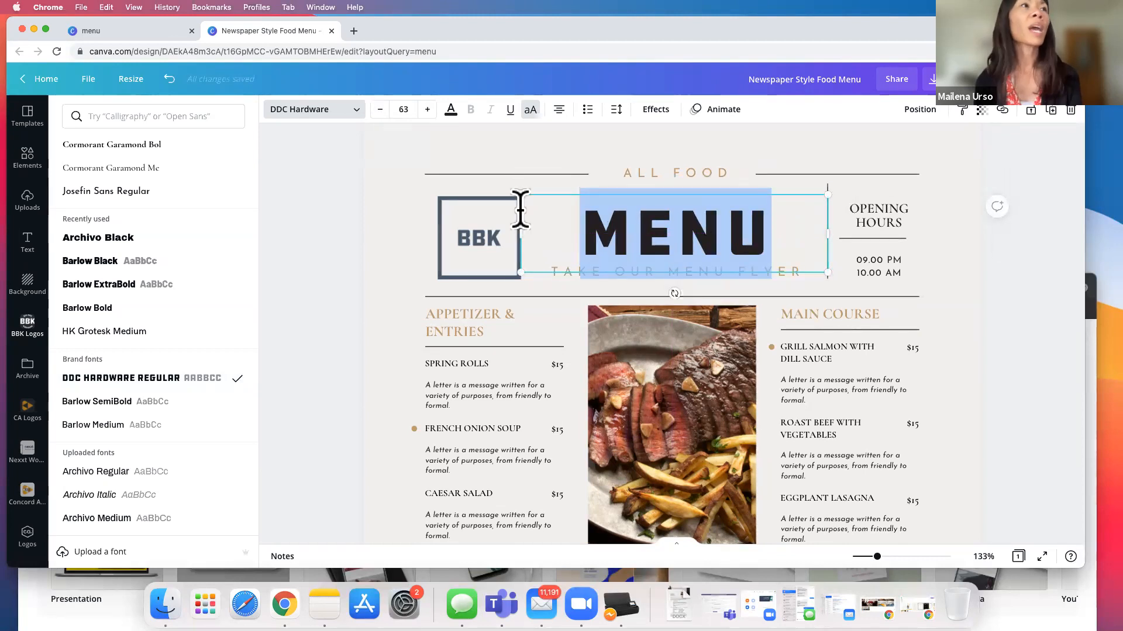
# Recolor the MENU title with the slate-blue brand color to match the BBK logo.
pyautogui.click(450, 111)
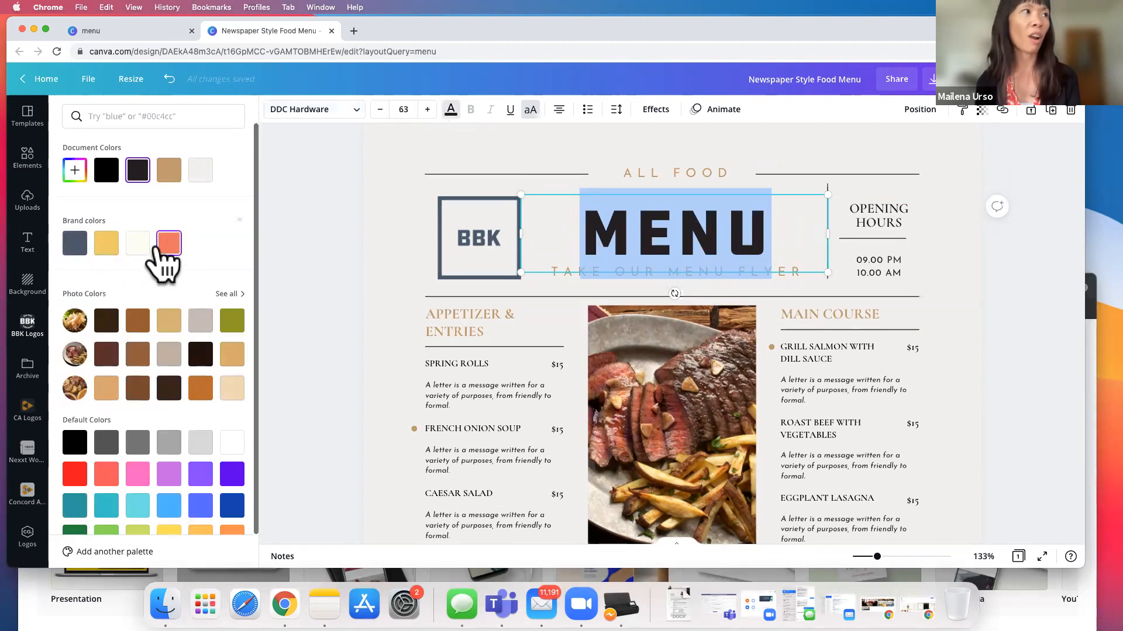
pyautogui.click(75, 243)
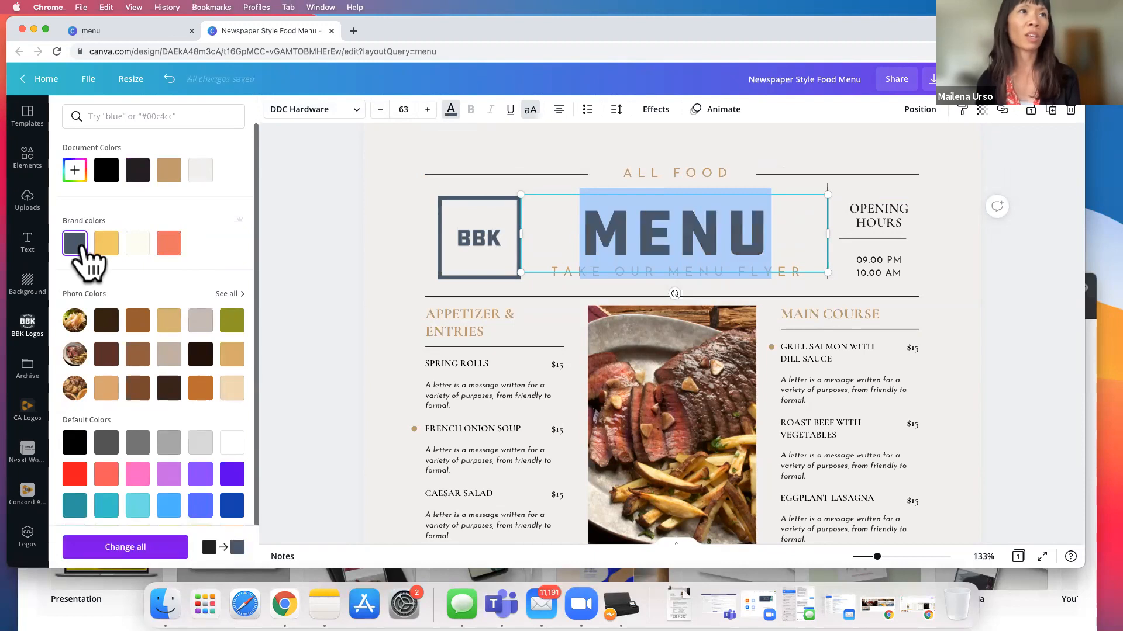
pyautogui.click(316, 242)
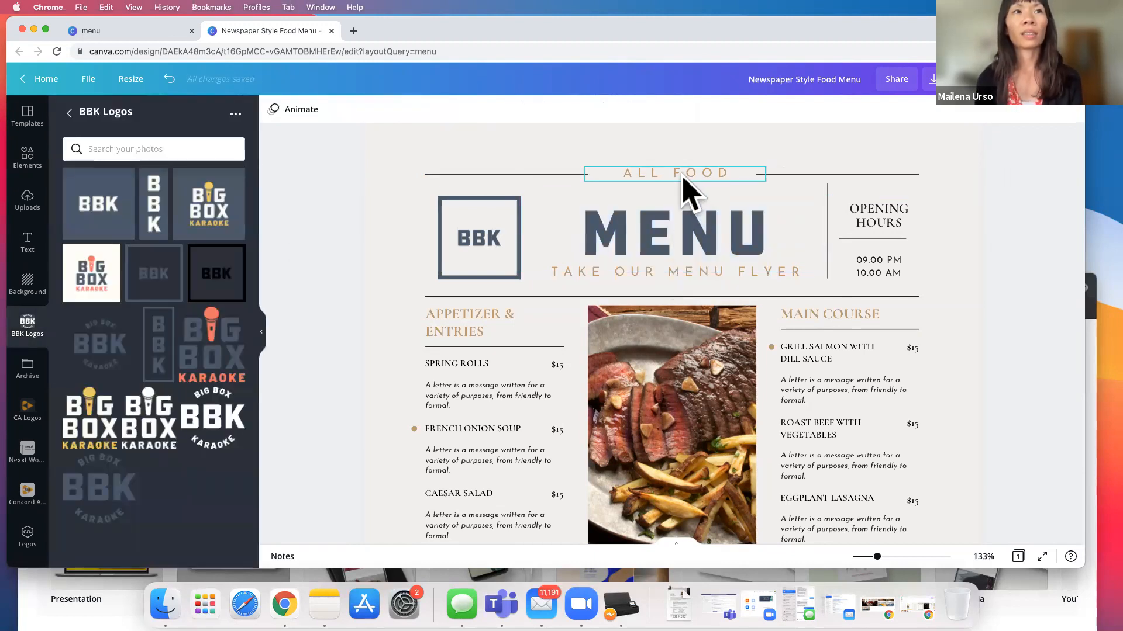
# Delete the ALL FOOD line above the title and replace the tagline below it with "FOOD & DRINKS".
pyautogui.click(690, 193)
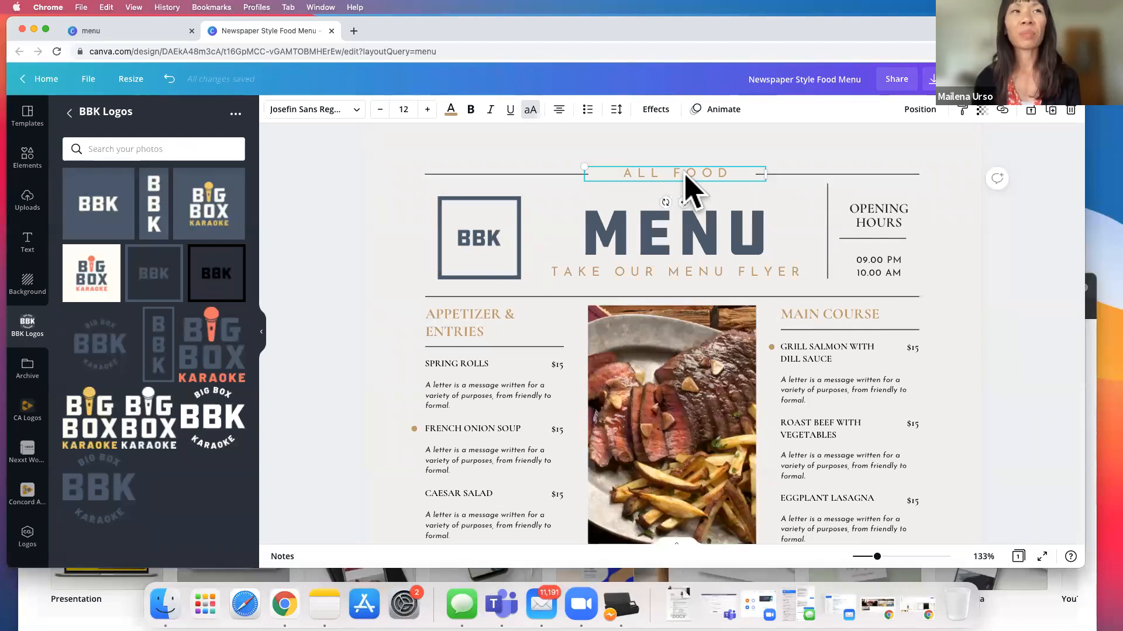
pyautogui.press('Delete')
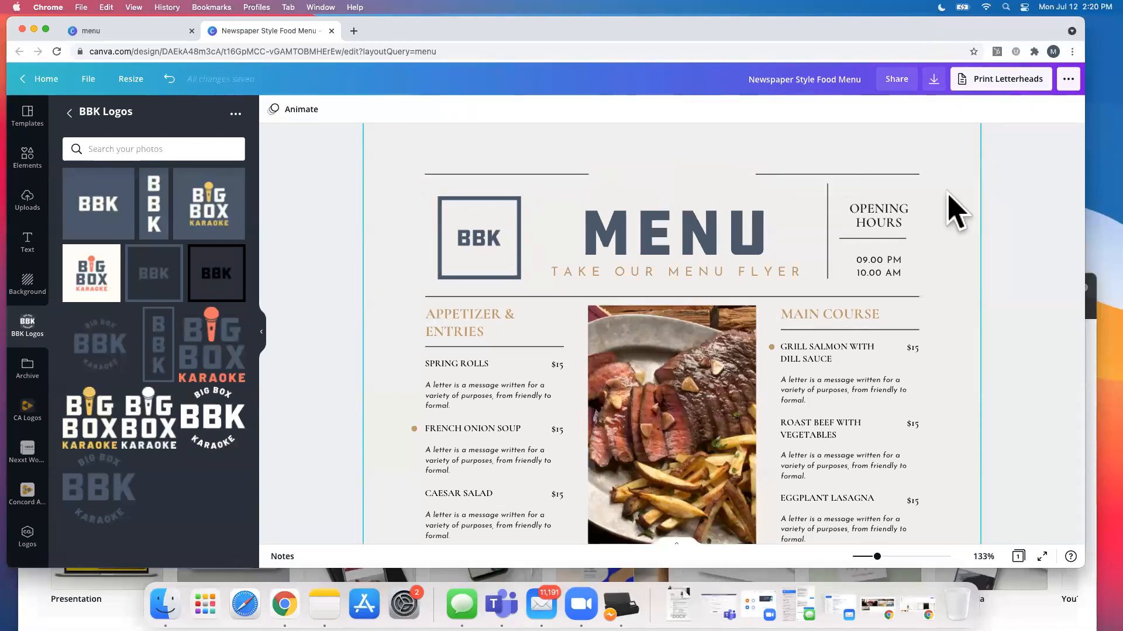
pyautogui.doubleClick(674, 273)
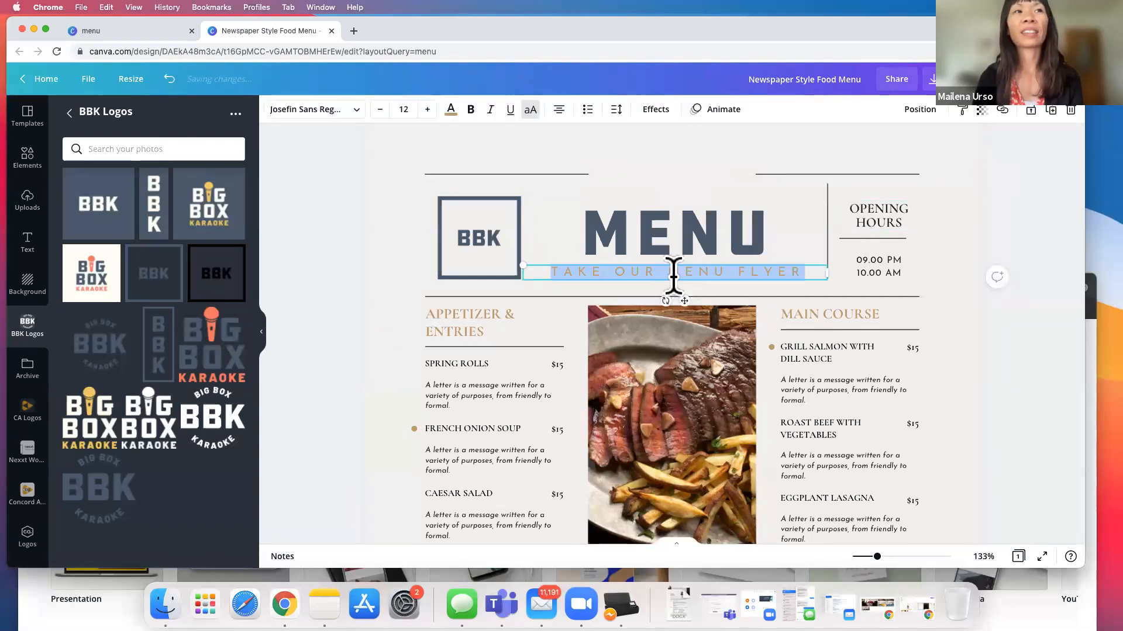
pyautogui.write('FOOD')
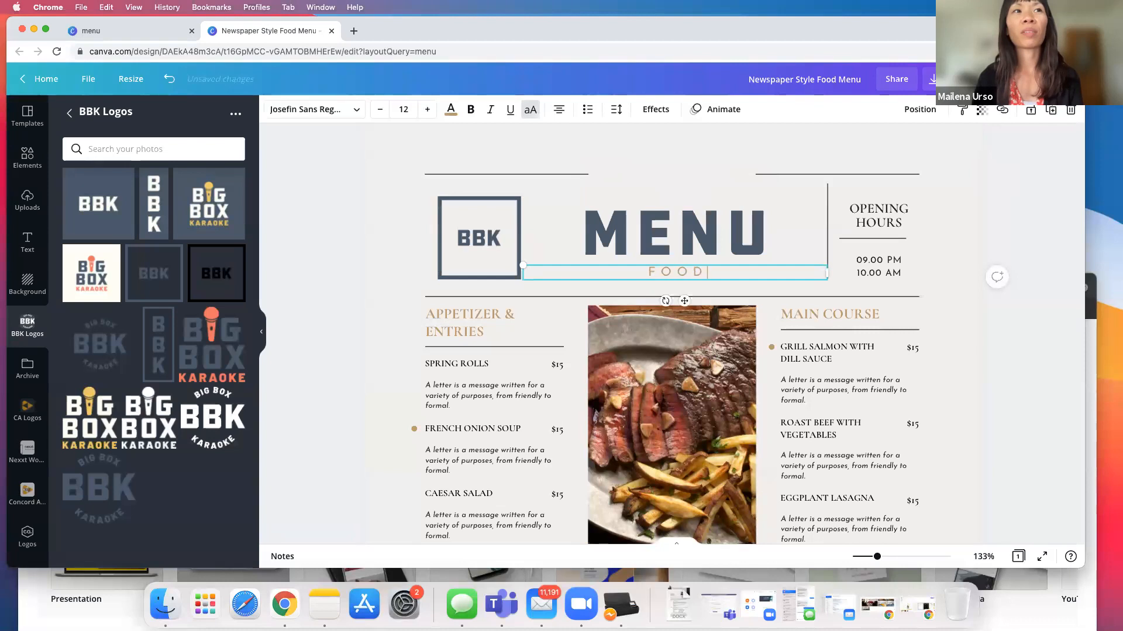
pyautogui.write(' & DRINKS')
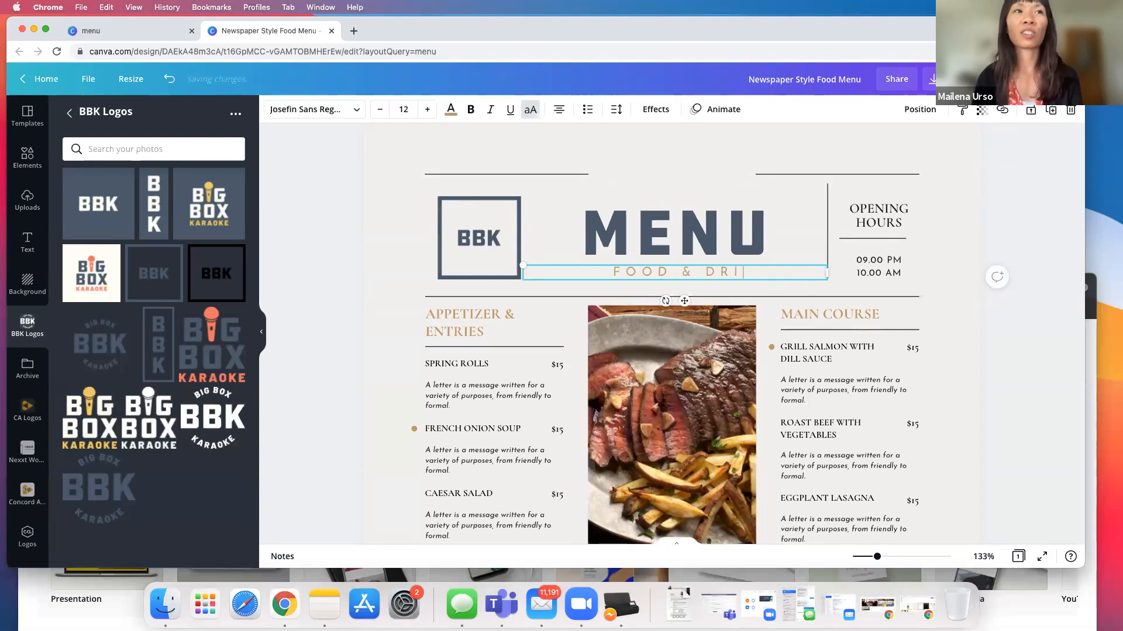
# Format the FOOD & DRINKS tagline in Barlow ExtraBold with the coral brand color.
pyautogui.tripleClick(734, 270)
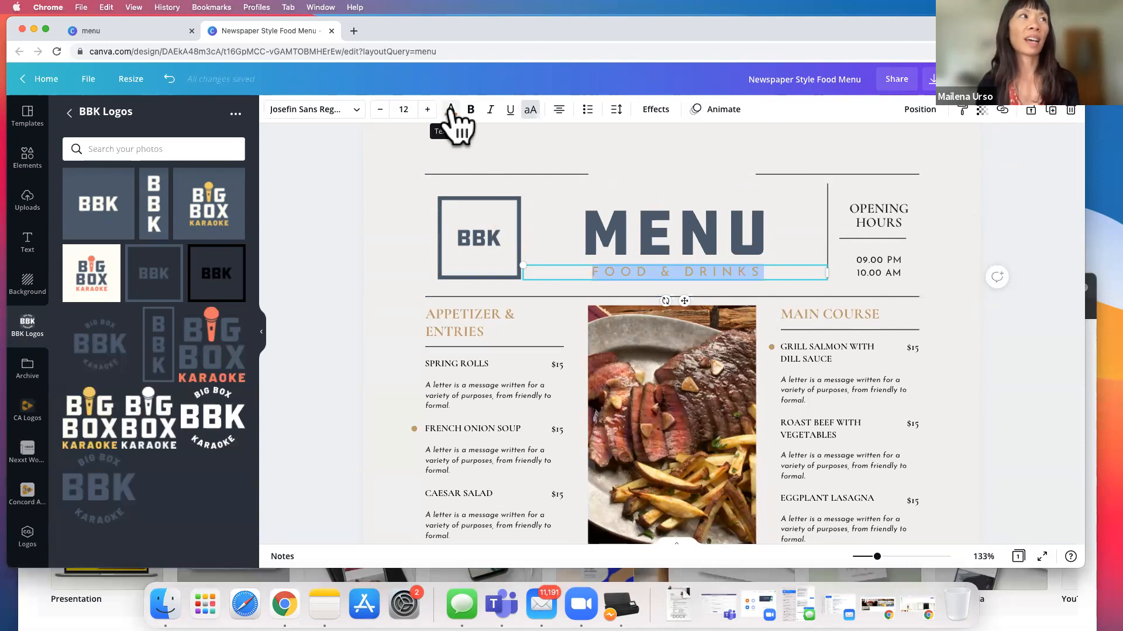
pyautogui.click(354, 110)
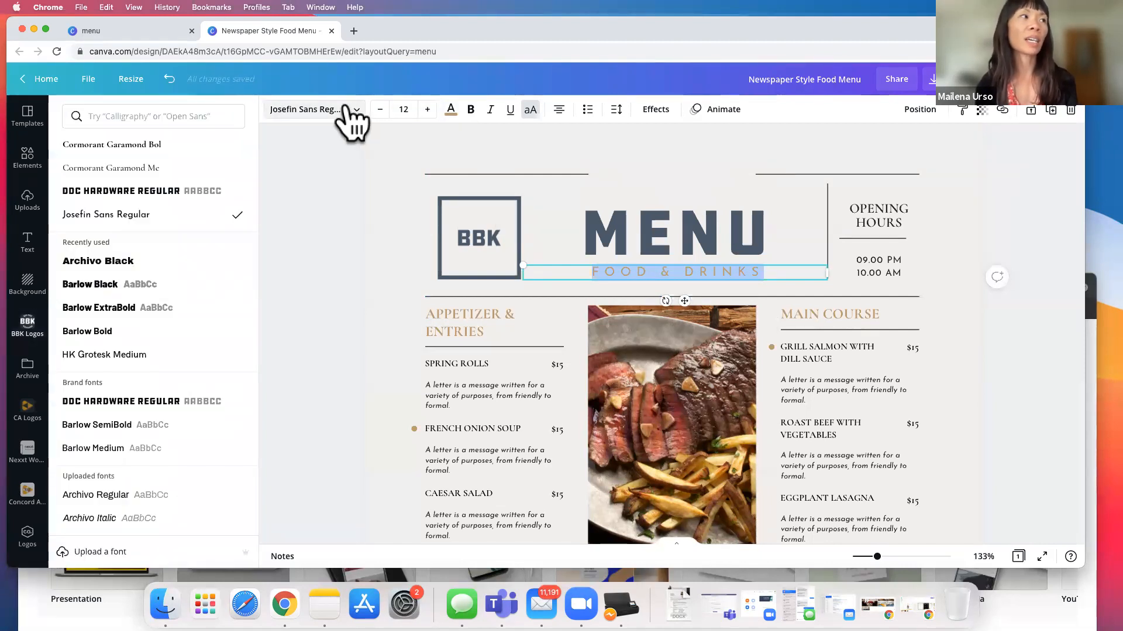
pyautogui.click(108, 306)
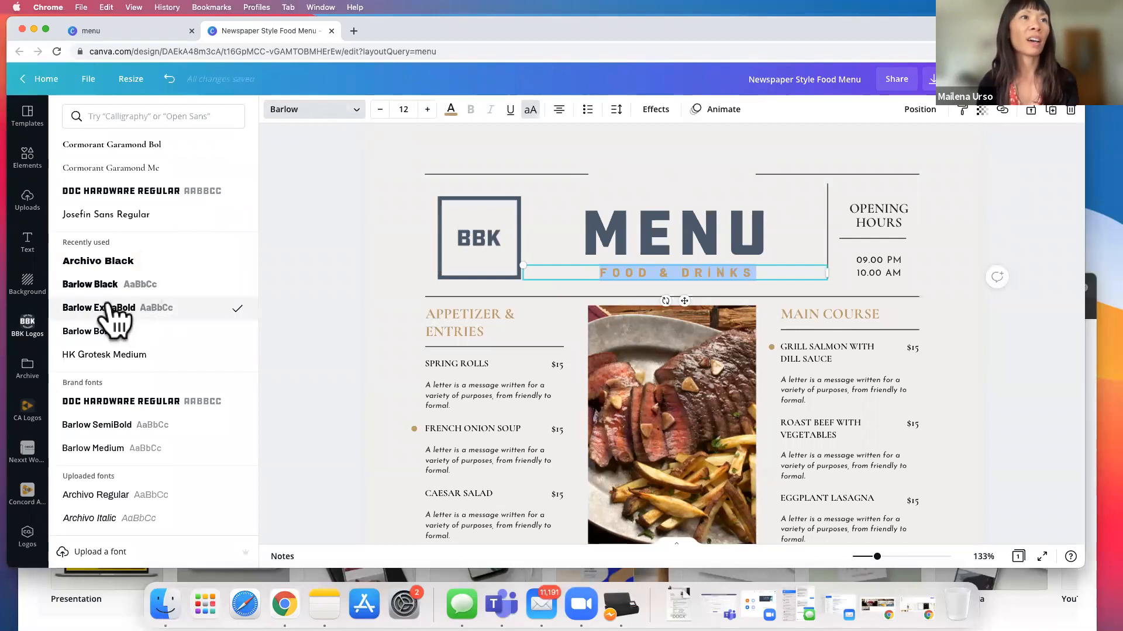
pyautogui.click(450, 110)
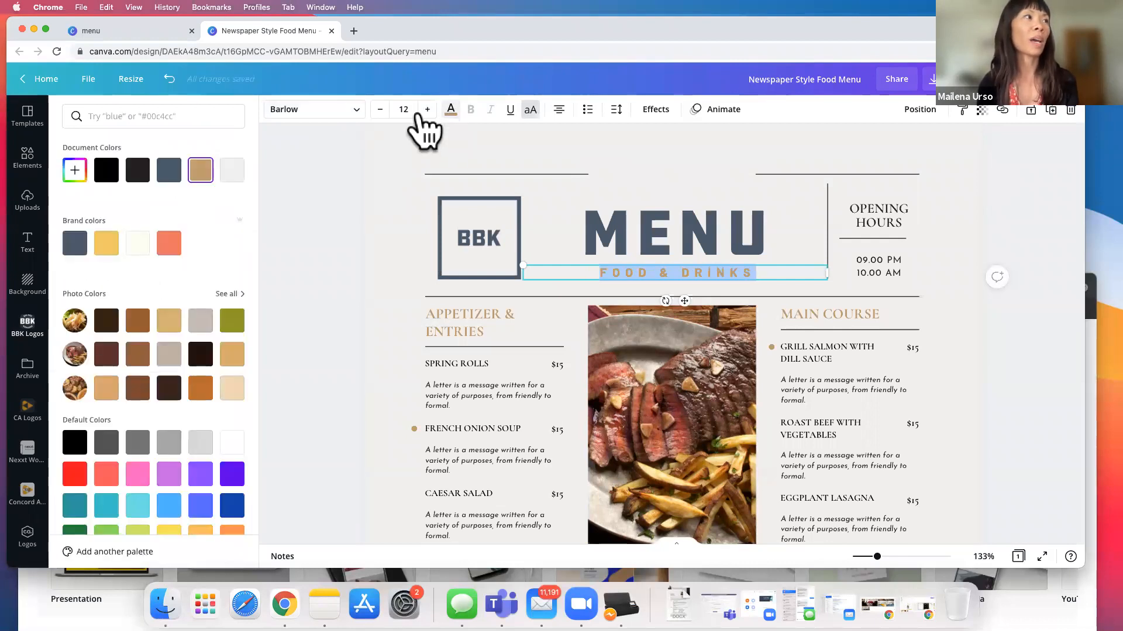
pyautogui.click(168, 242)
pyautogui.click(331, 211)
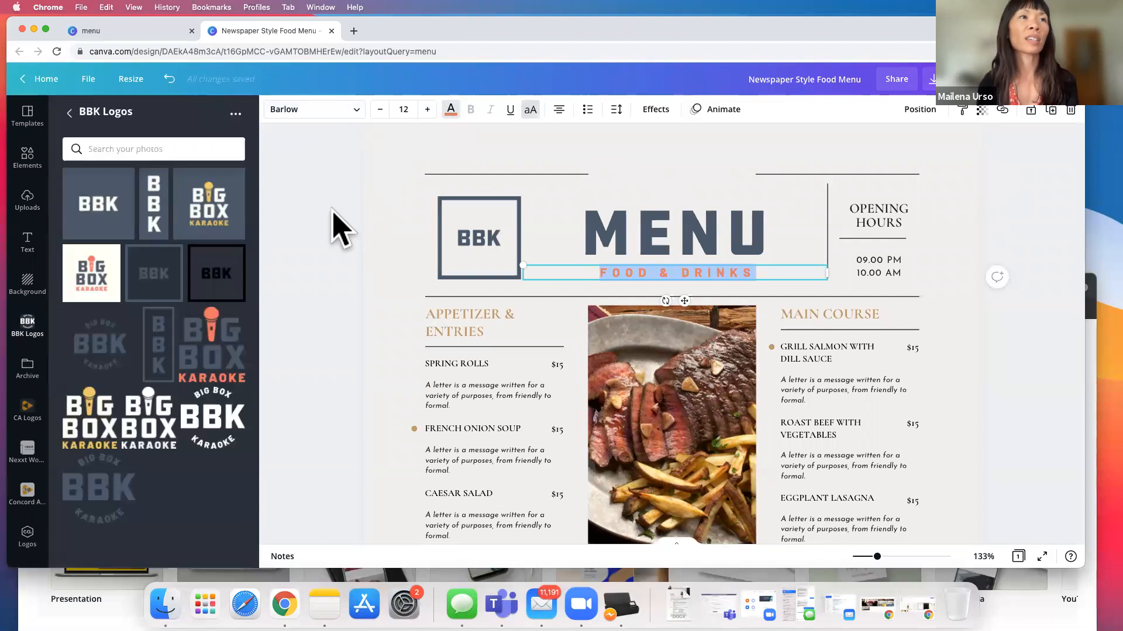
pyautogui.click(365, 266)
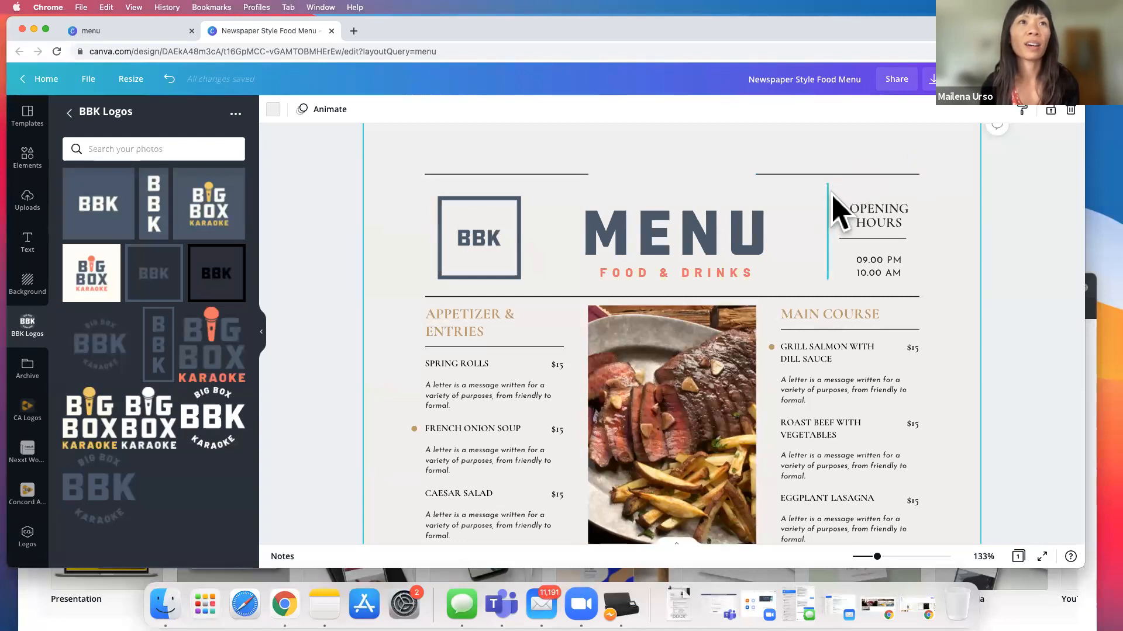
pyautogui.click(878, 271)
pyautogui.click(880, 272)
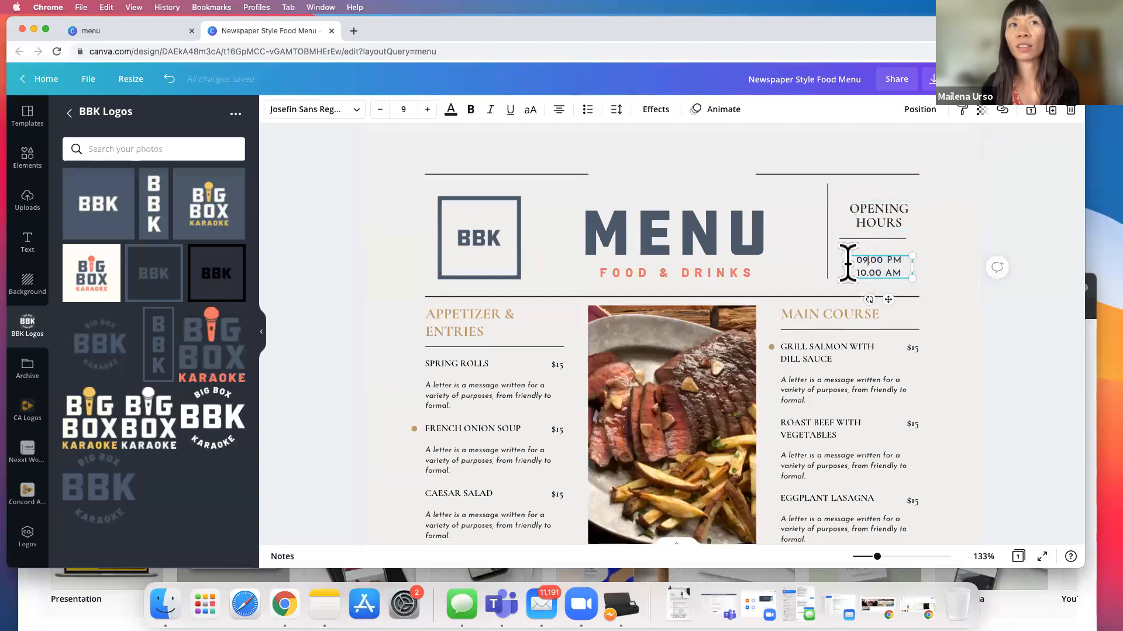
pyautogui.click(996, 235)
# Browse the uploaded images for a replacement menu photo and return to the template suggestions.
pyautogui.scroll(-2, 596, 431)
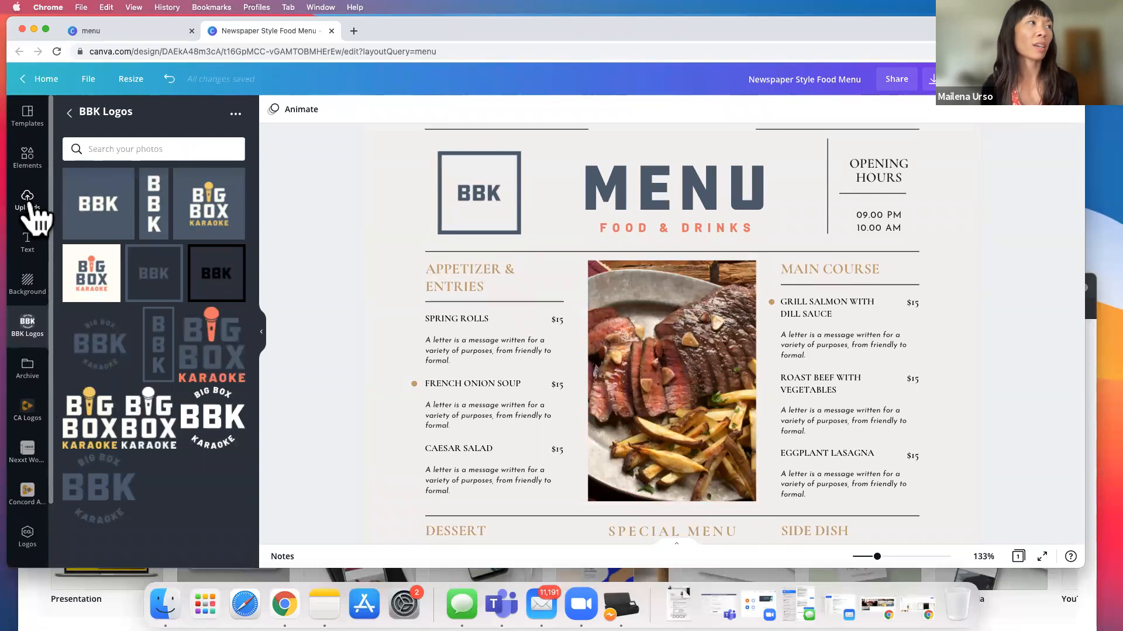
pyautogui.click(28, 202)
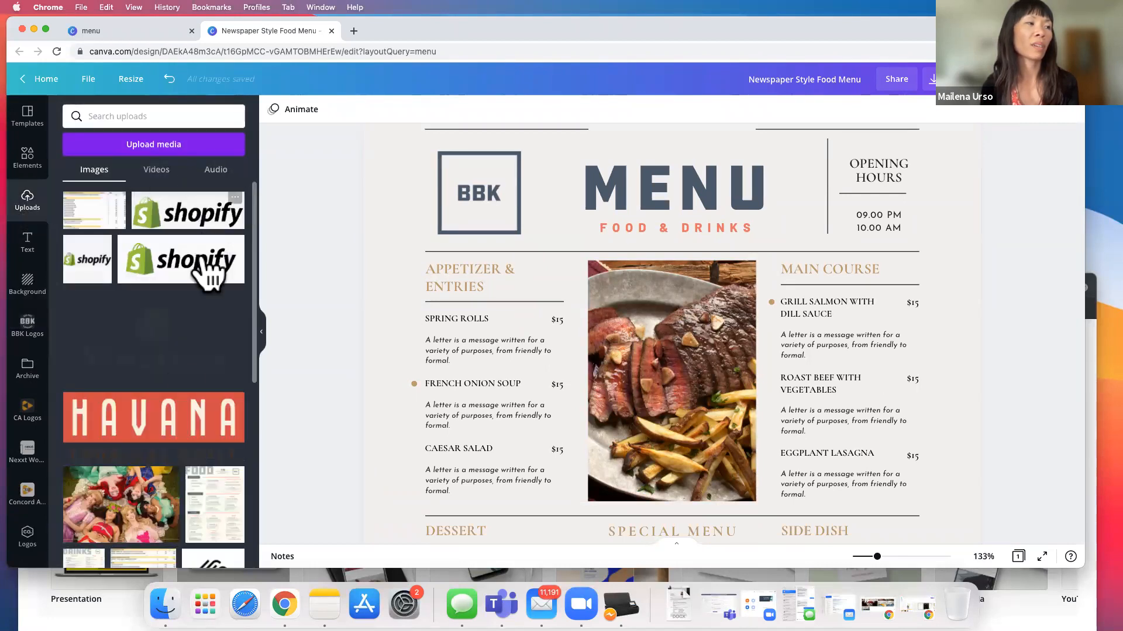
pyautogui.scroll(-8, 170, 444)
pyautogui.scroll(-10, 174, 439)
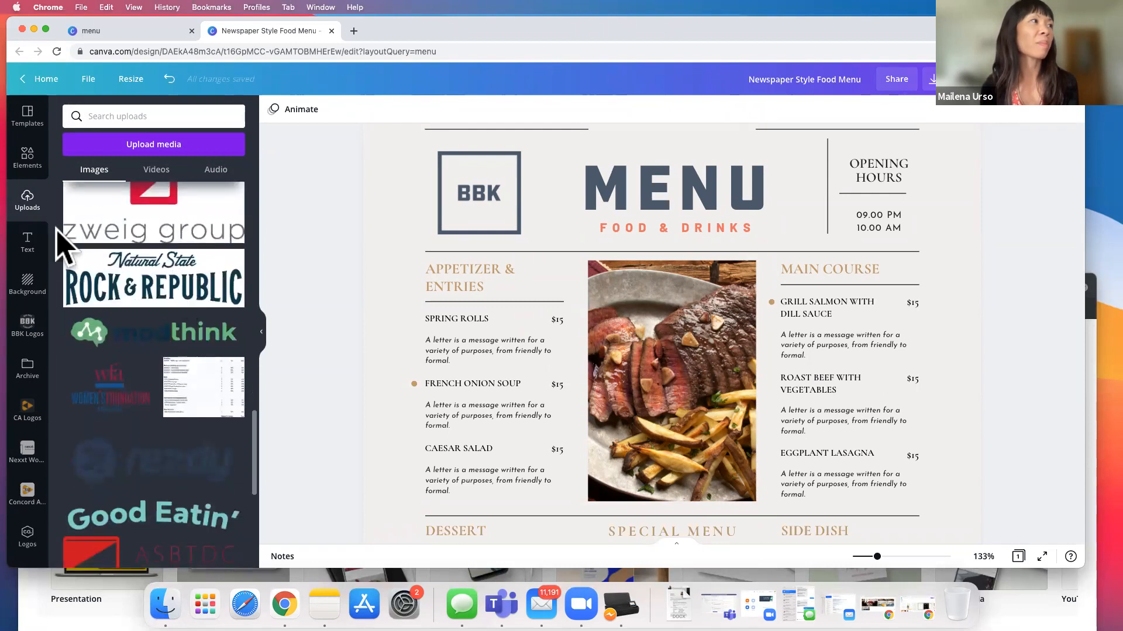
pyautogui.click(30, 120)
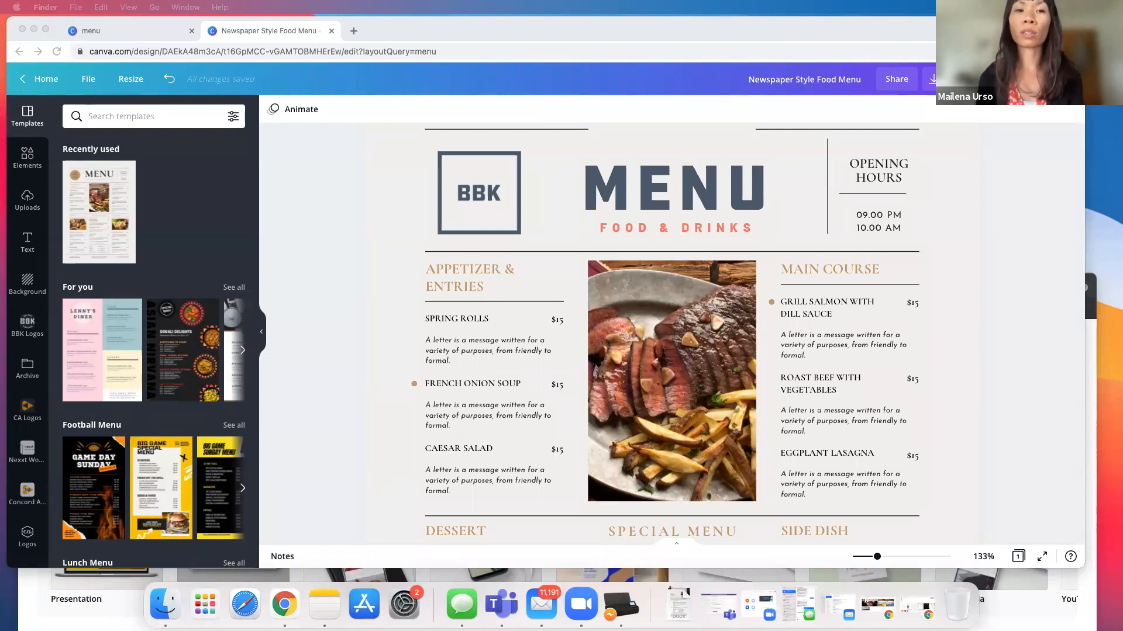
# Upload SAKE COCKTAIL.jpg from the Pictures folder in Finder and replace the central steak photo with it.
pyautogui.moveTo(1122, 409); pyautogui.dragTo(685, 172)
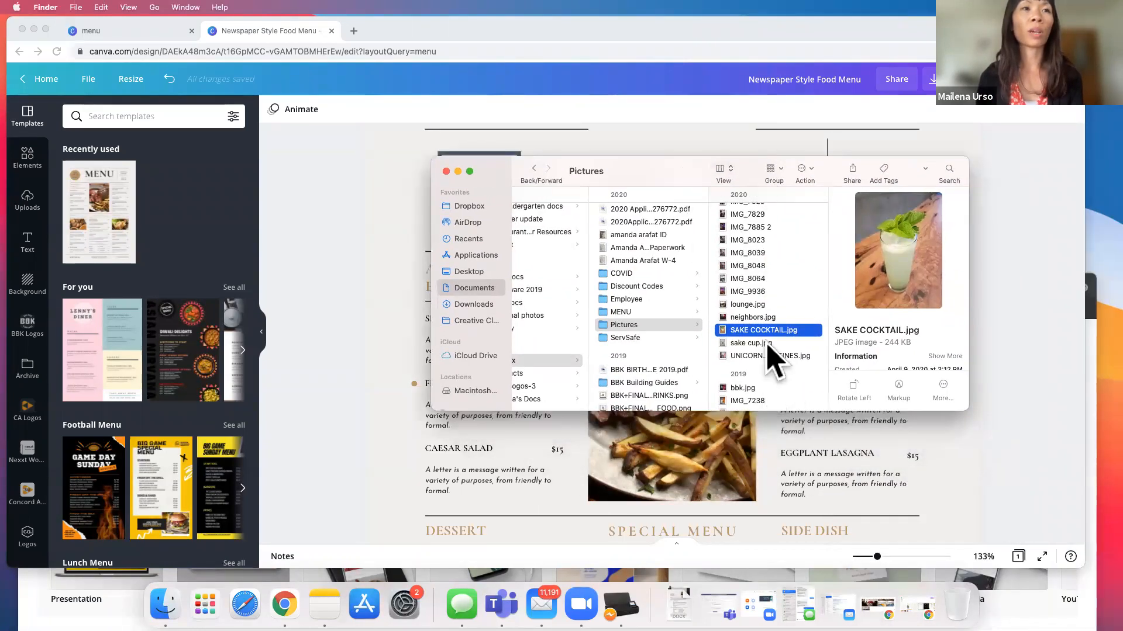
pyautogui.moveTo(782, 334); pyautogui.dragTo(157, 283)
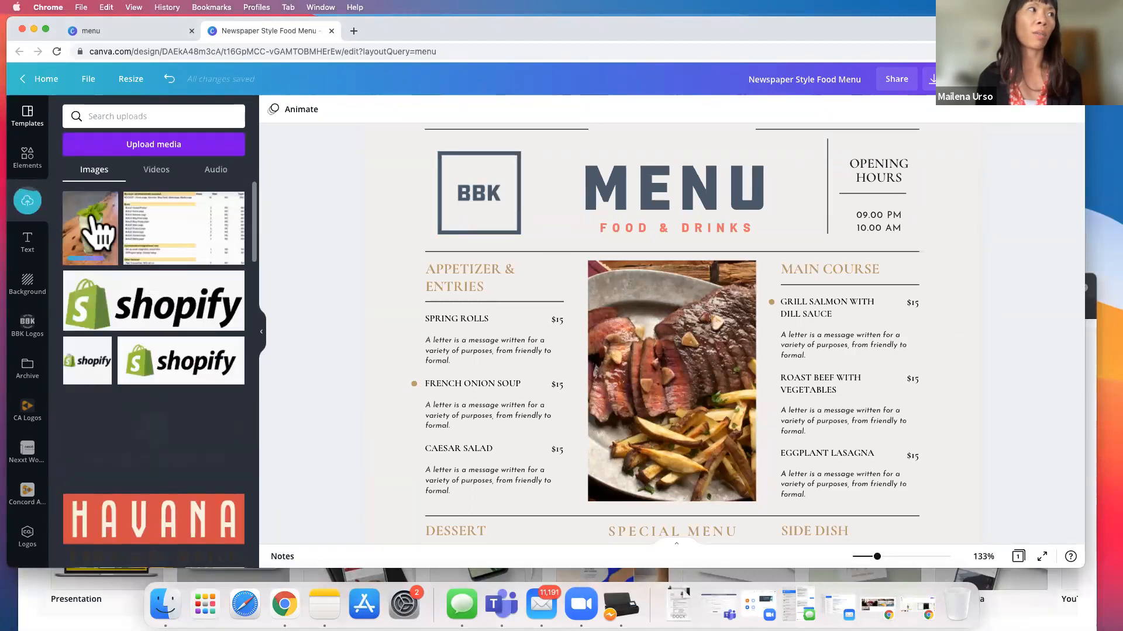
pyautogui.moveTo(102, 234); pyautogui.dragTo(606, 281)
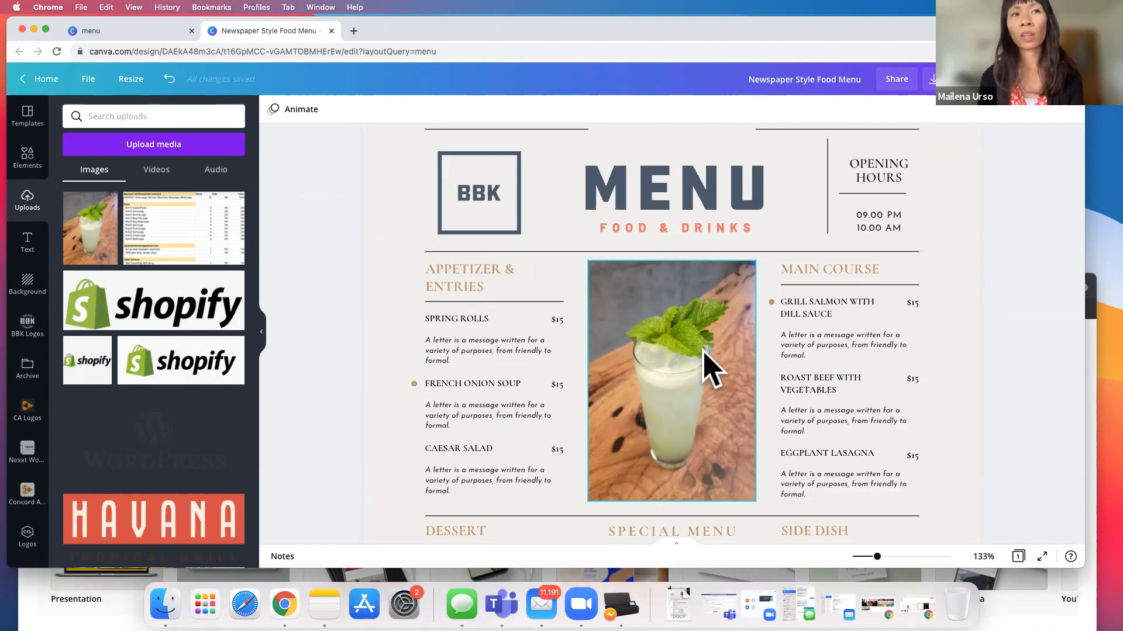
# Shrink the central cocktail photo slightly below the divider line and review its filter, adjustment and effect options.
pyautogui.click(709, 368)
pyautogui.moveTo(754, 269)
pyautogui.mouseDown()
pyautogui.moveTo(727, 305)
pyautogui.moveTo(757, 278)
pyautogui.mouseUp()
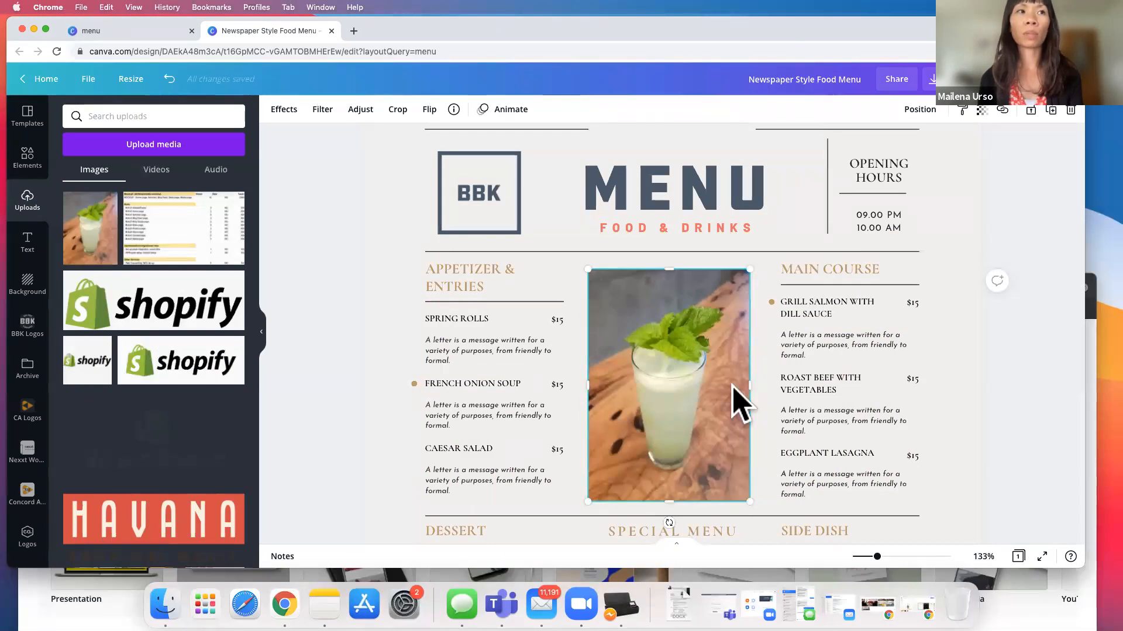
pyautogui.click(322, 109)
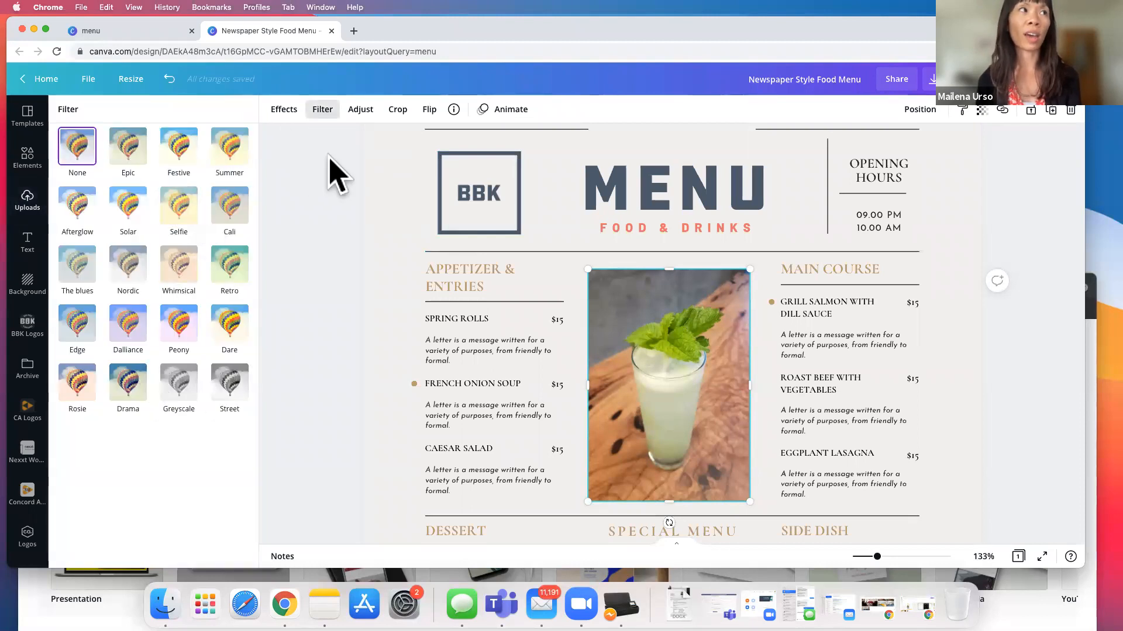
pyautogui.click(361, 110)
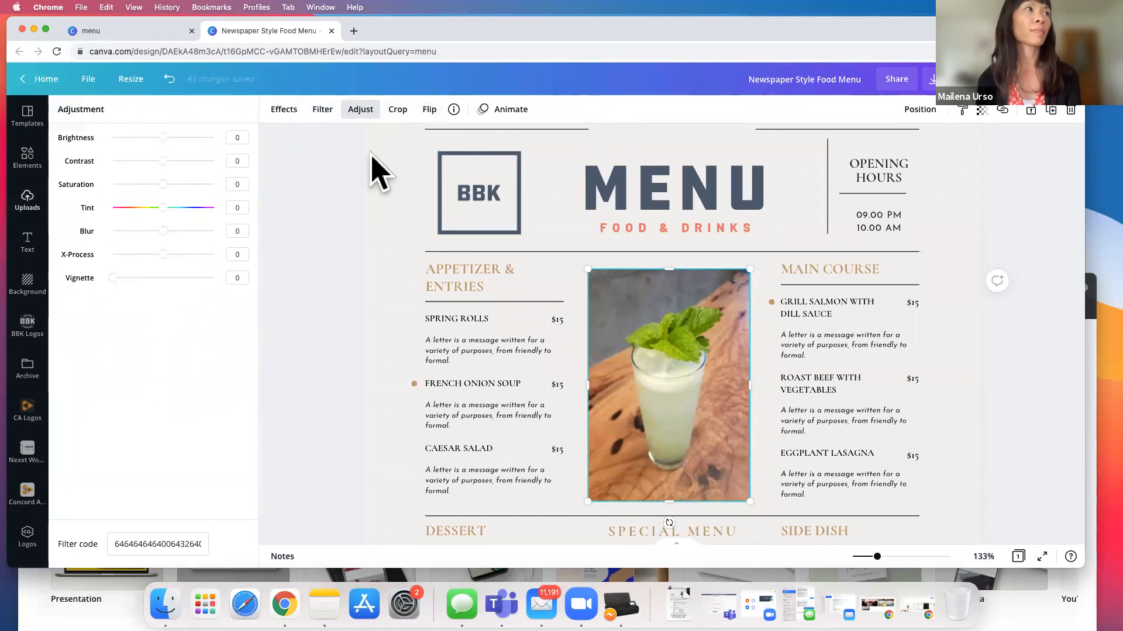
pyautogui.click(284, 111)
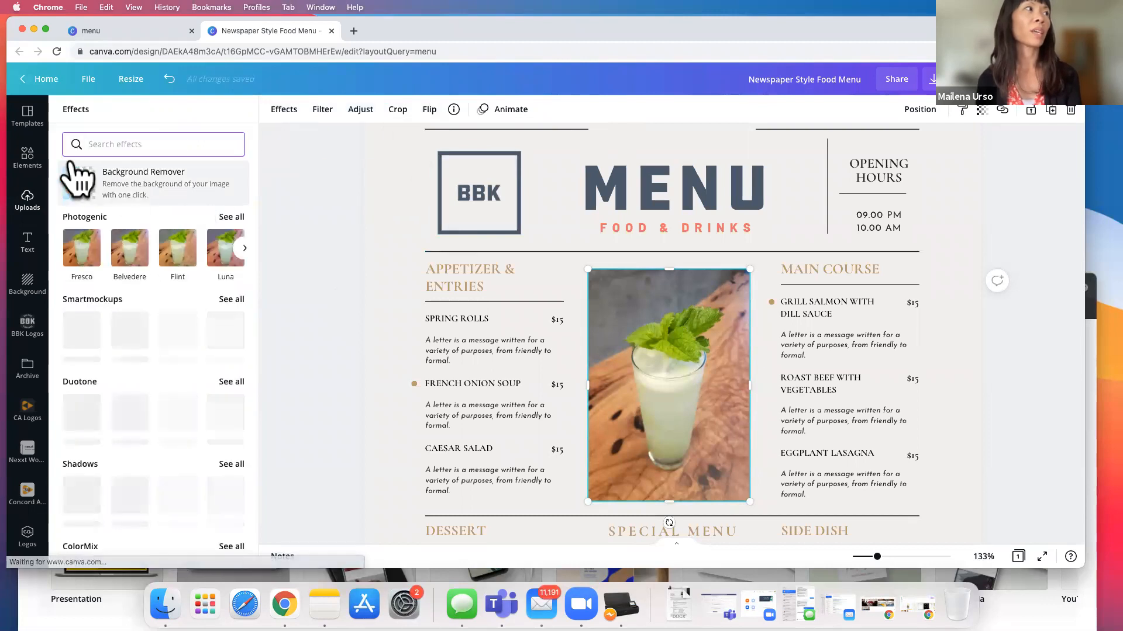
pyautogui.click(32, 119)
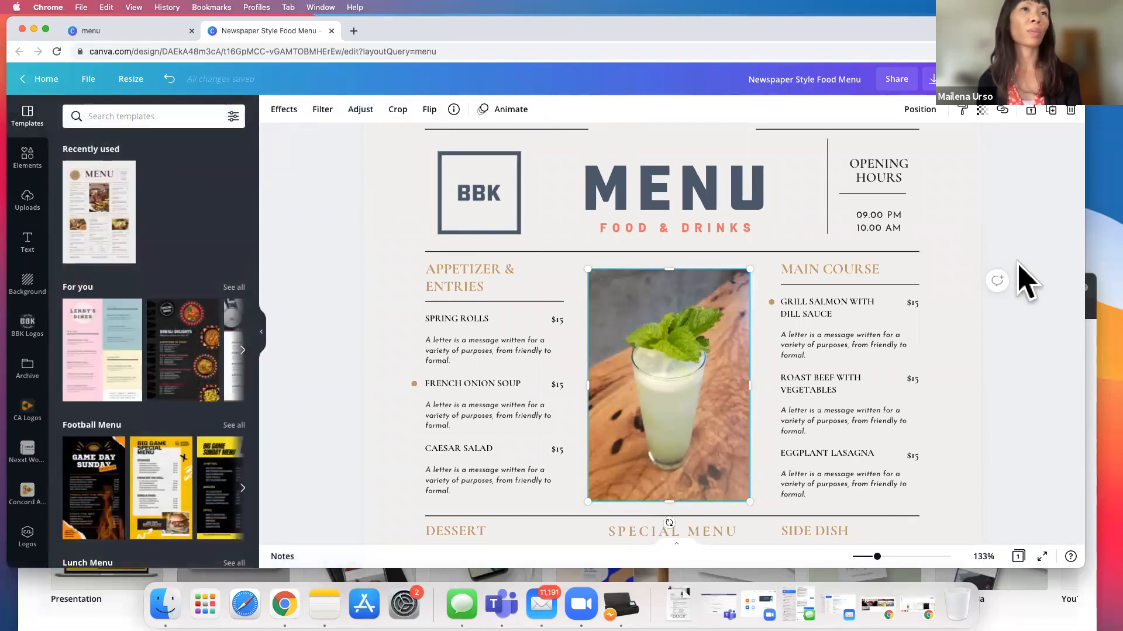
# Review the whole customized menu page from the header down to the footer and back.
pyautogui.click(990, 451)
pyautogui.scroll(-5, 702, 450)
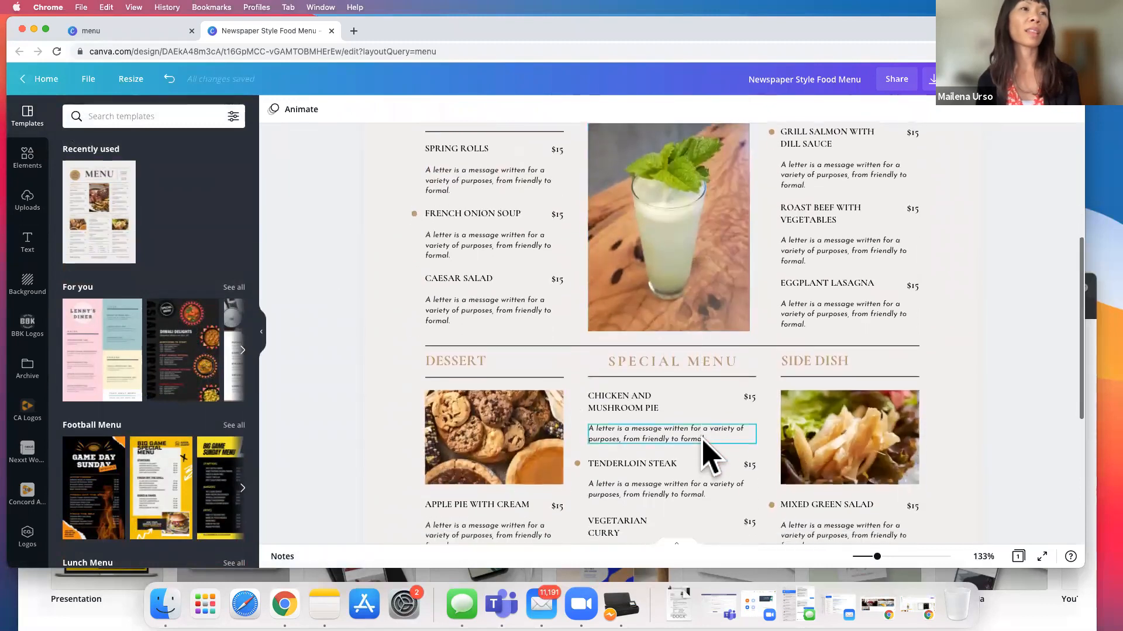
pyautogui.scroll(-5, 797, 501)
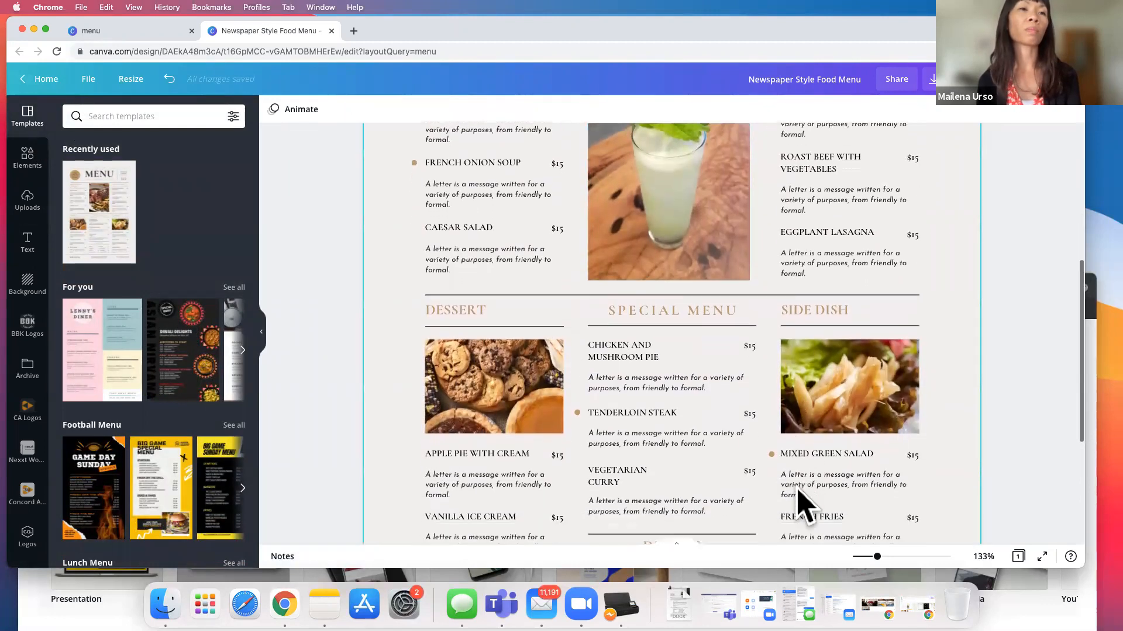
pyautogui.scroll(-3, 693, 462)
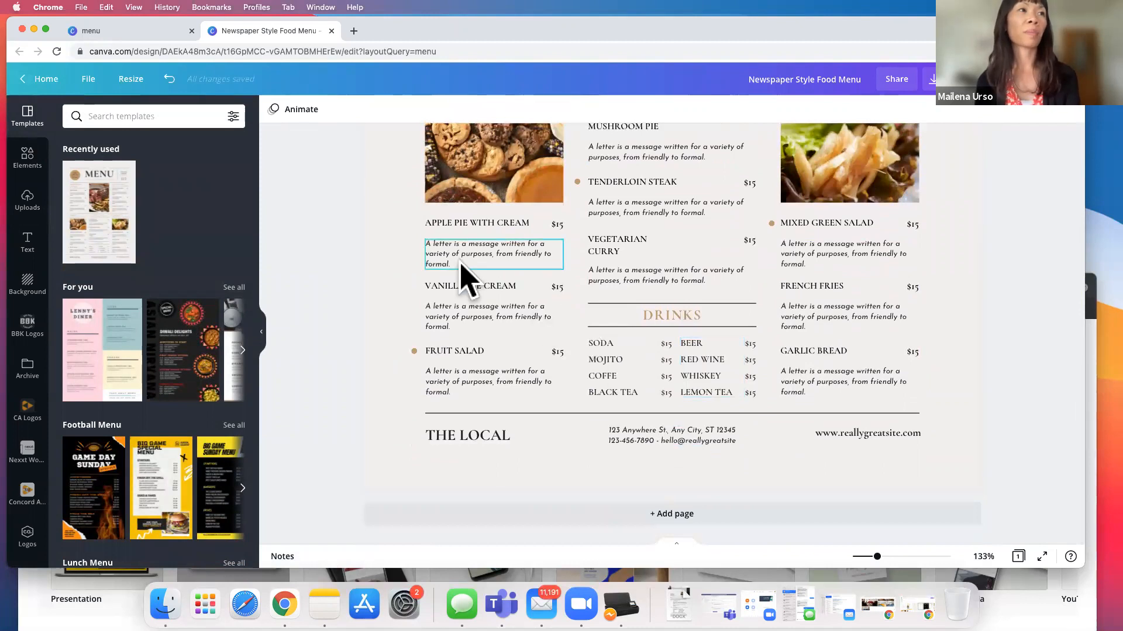
pyautogui.scroll(2, 608, 278)
pyautogui.scroll(7, 343, 300)
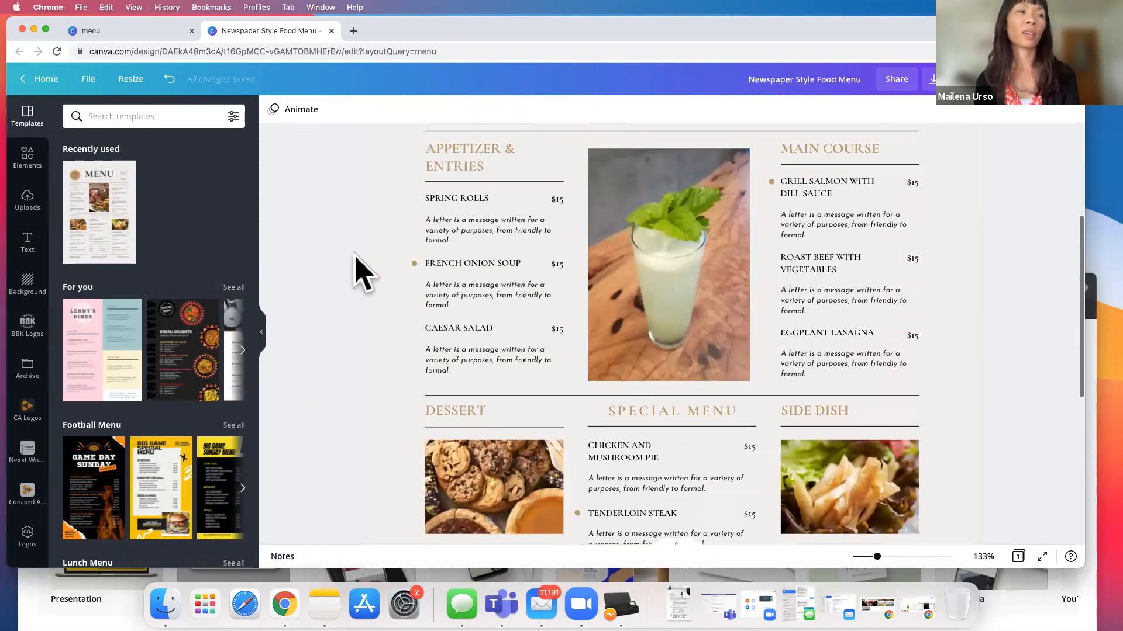
pyautogui.scroll(5, 358, 271)
pyautogui.scroll(1, 352, 253)
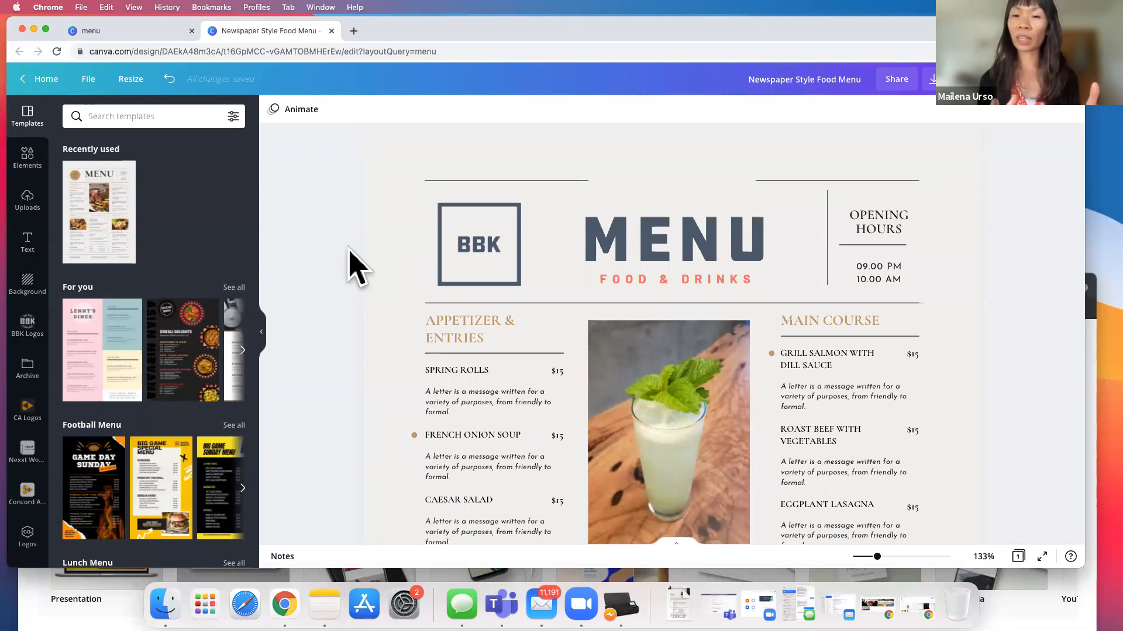
pyautogui.scroll(-1, 342, 234)
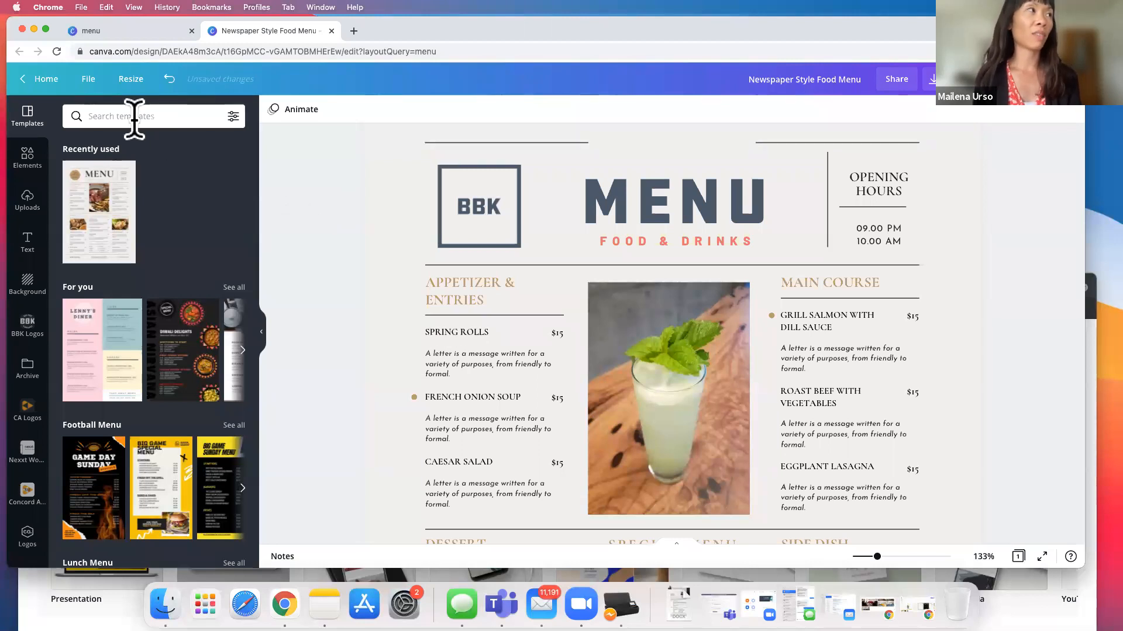
pyautogui.click(140, 30)
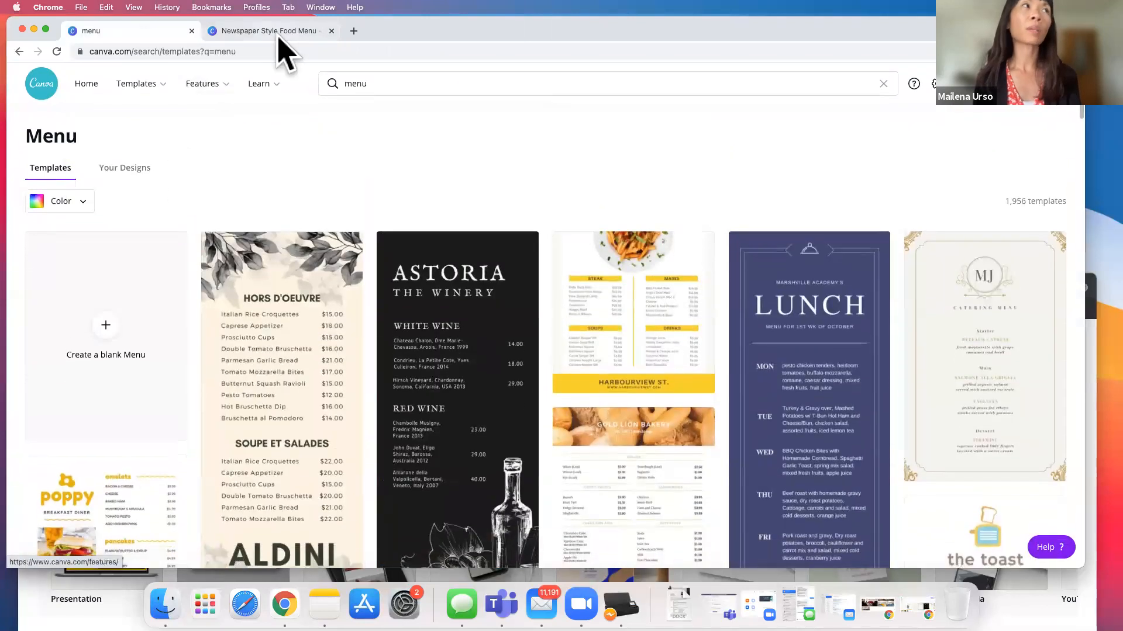
pyautogui.click(276, 32)
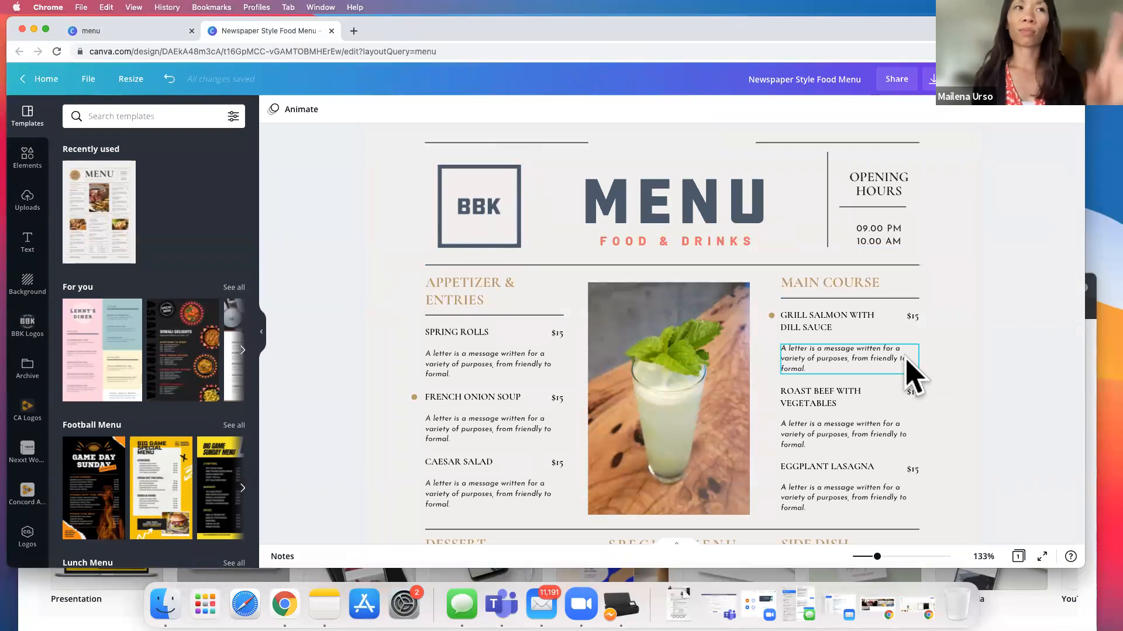
# Create a resized copy of the menu at a custom size of 11 x 17 in.
pyautogui.scroll(2, 930, 258)
pyautogui.scroll(1, 871, 205)
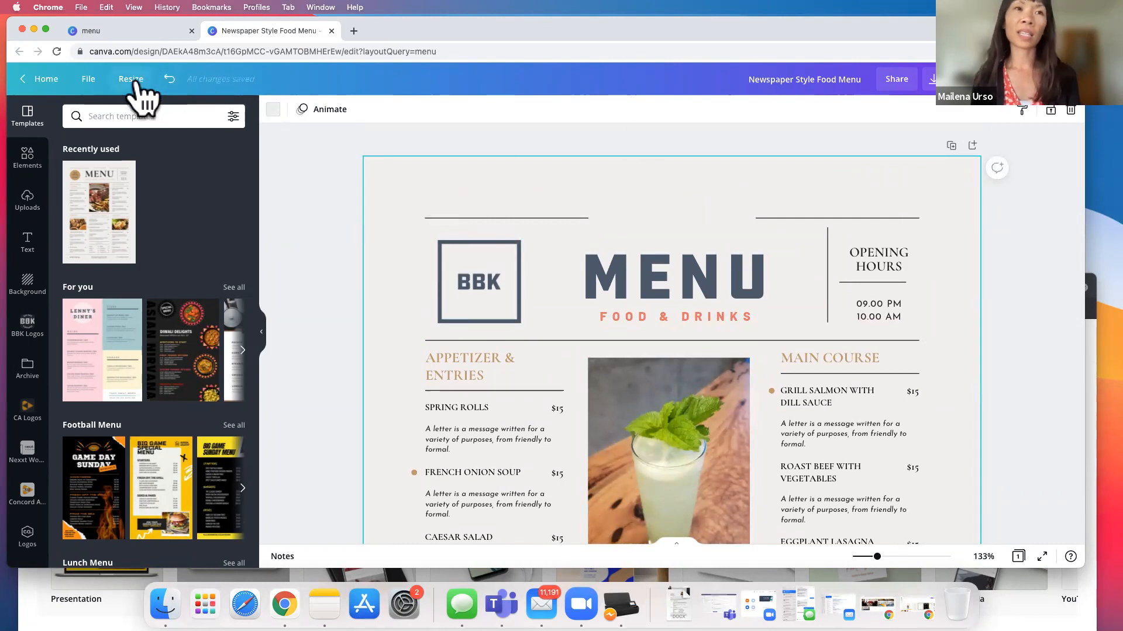
pyautogui.click(134, 80)
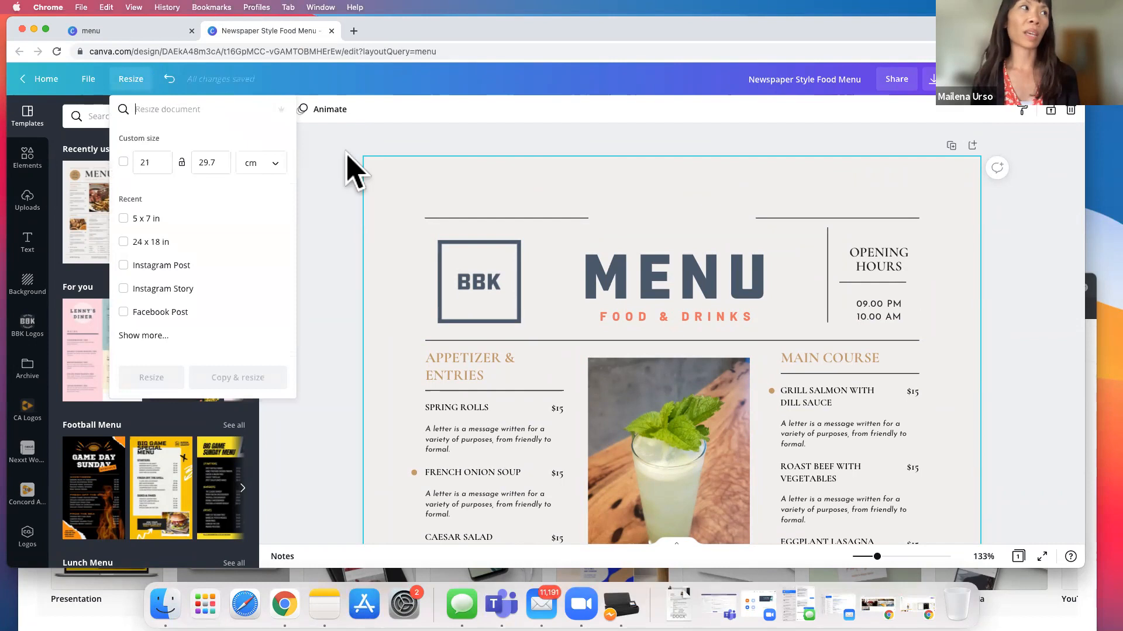
pyautogui.click(278, 167)
pyautogui.click(268, 119)
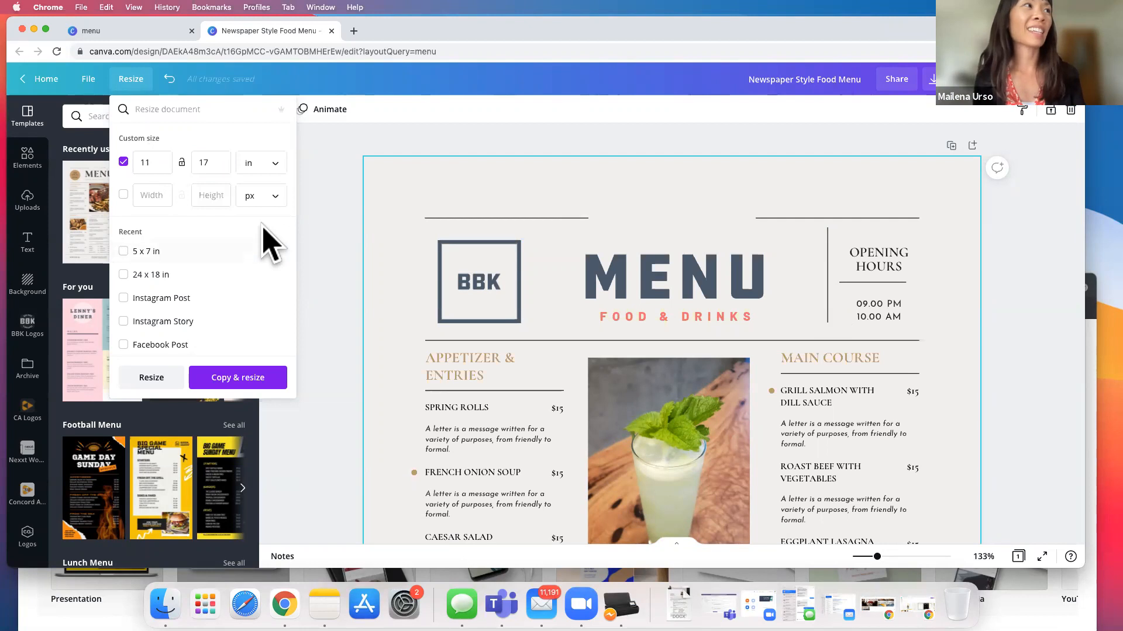
pyautogui.click(246, 378)
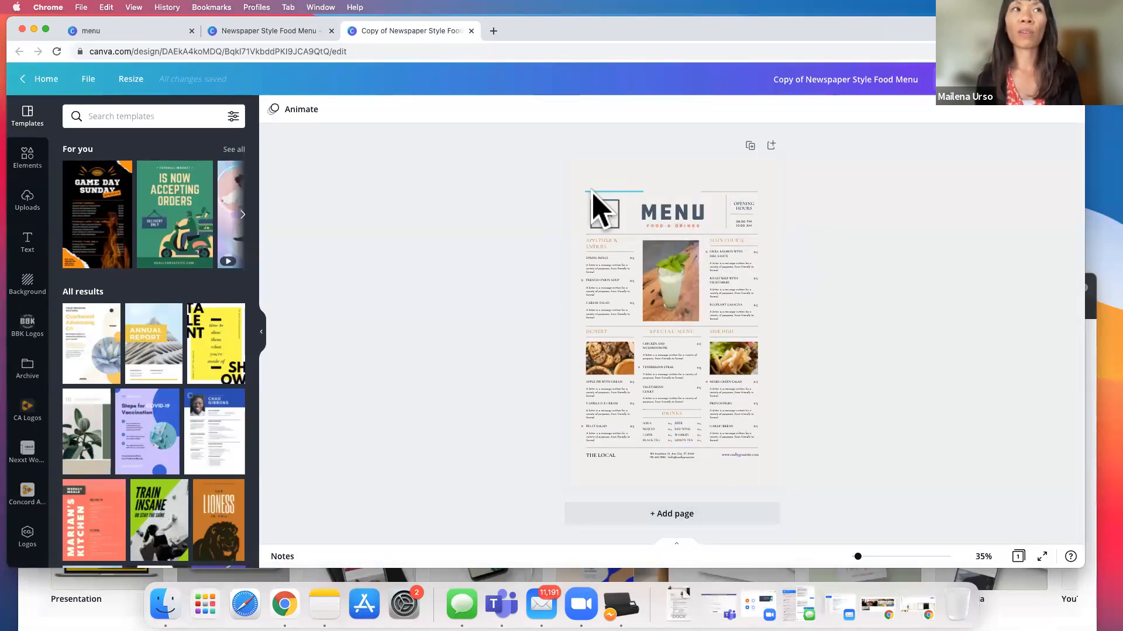
# Scale up all elements of the copied menu together to fill the new page and center them on it.
pyautogui.moveTo(555, 181); pyautogui.dragTo(772, 477)
pyautogui.moveTo(578, 483); pyautogui.dragTo(573, 485)
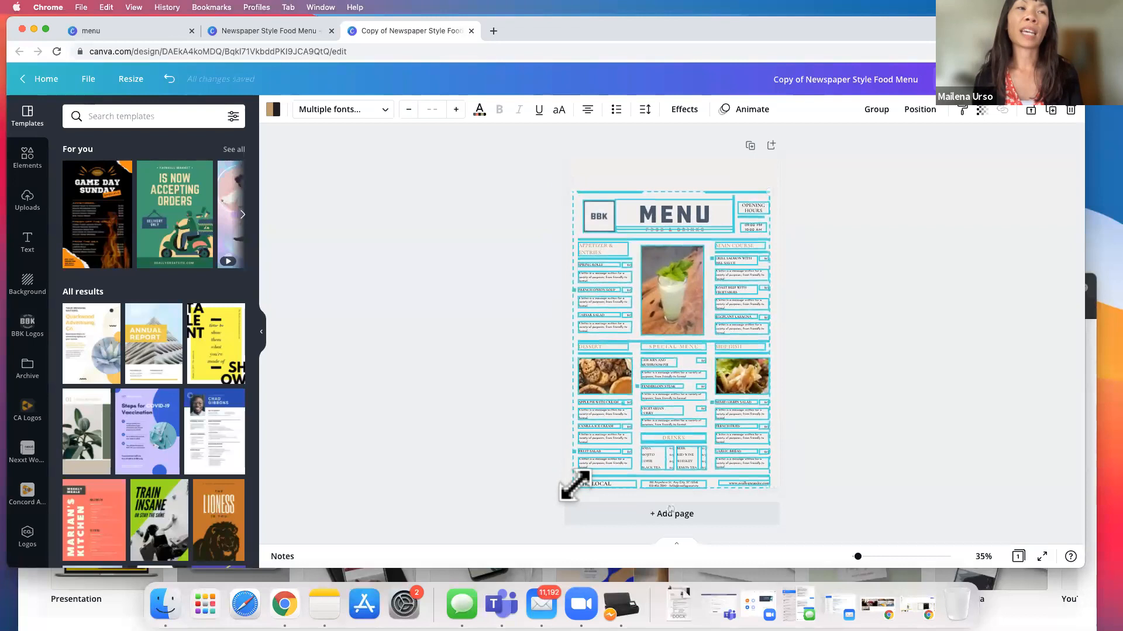
pyautogui.moveTo(679, 378); pyautogui.dragTo(676, 373)
pyautogui.click(851, 316)
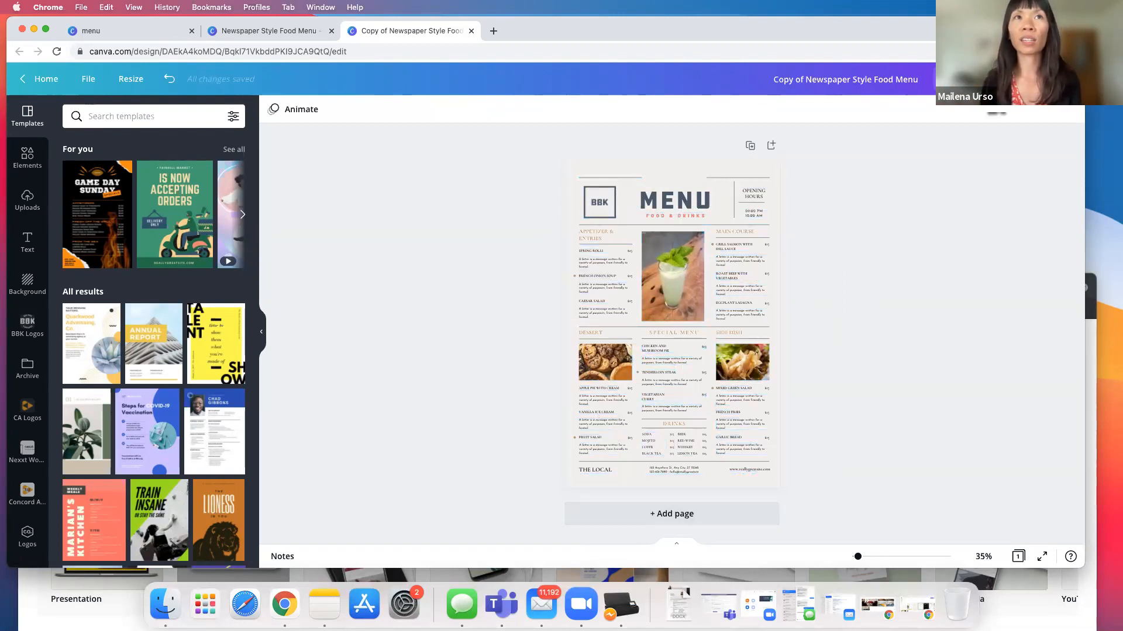
# Review the download file types, try the PDF Print option and close the download settings without exporting.
pyautogui.click(1014, 82)
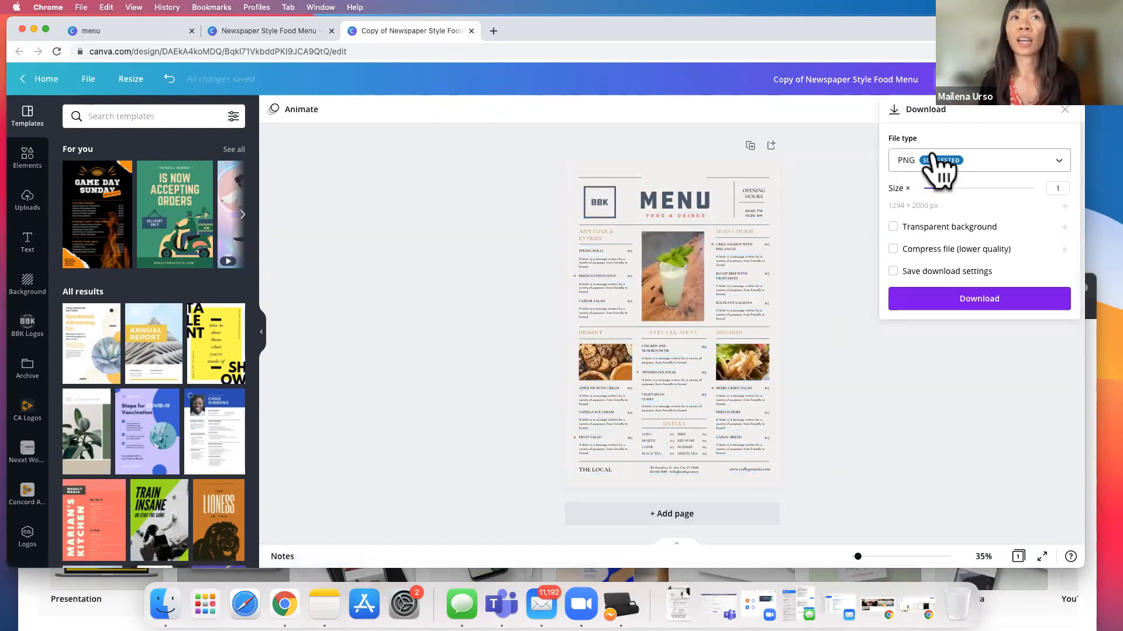
pyautogui.click(938, 167)
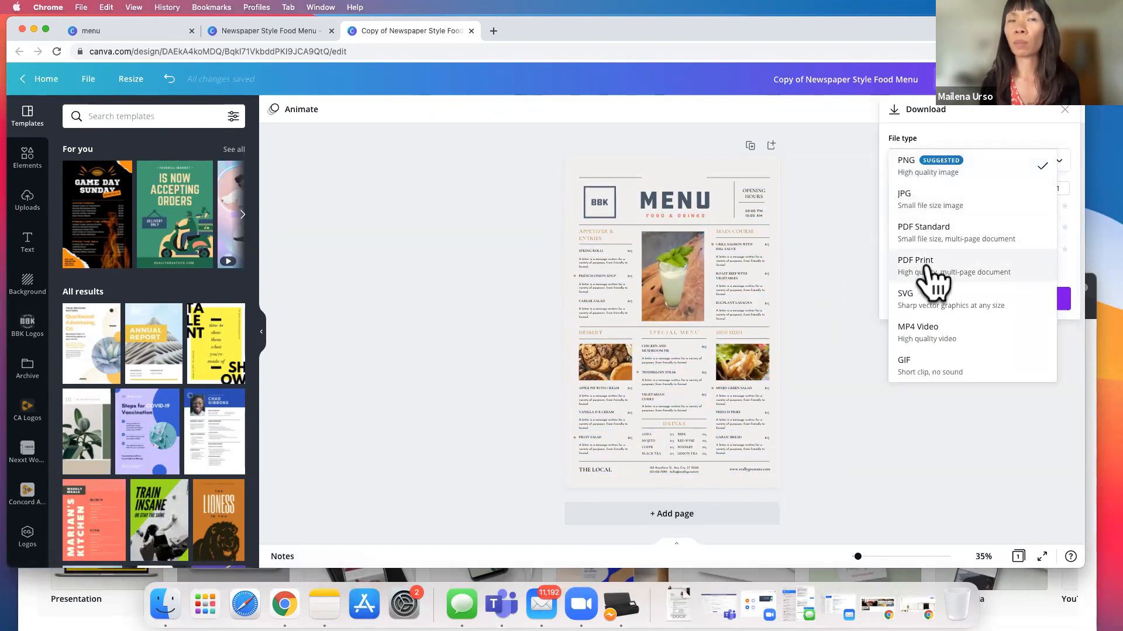
pyautogui.click(935, 269)
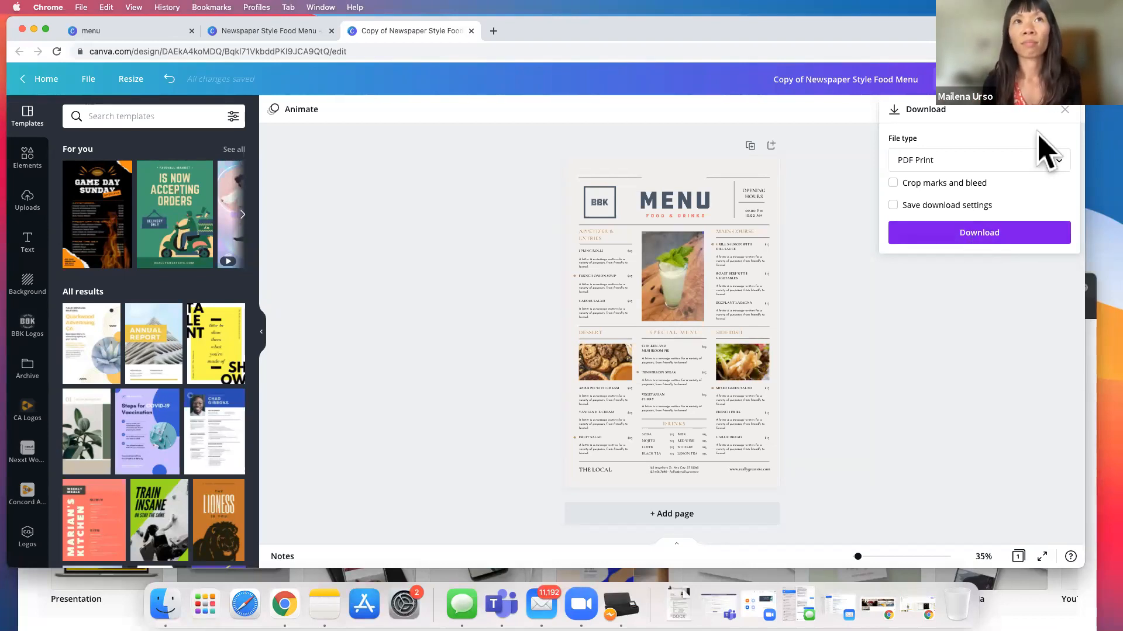
pyautogui.click(1064, 111)
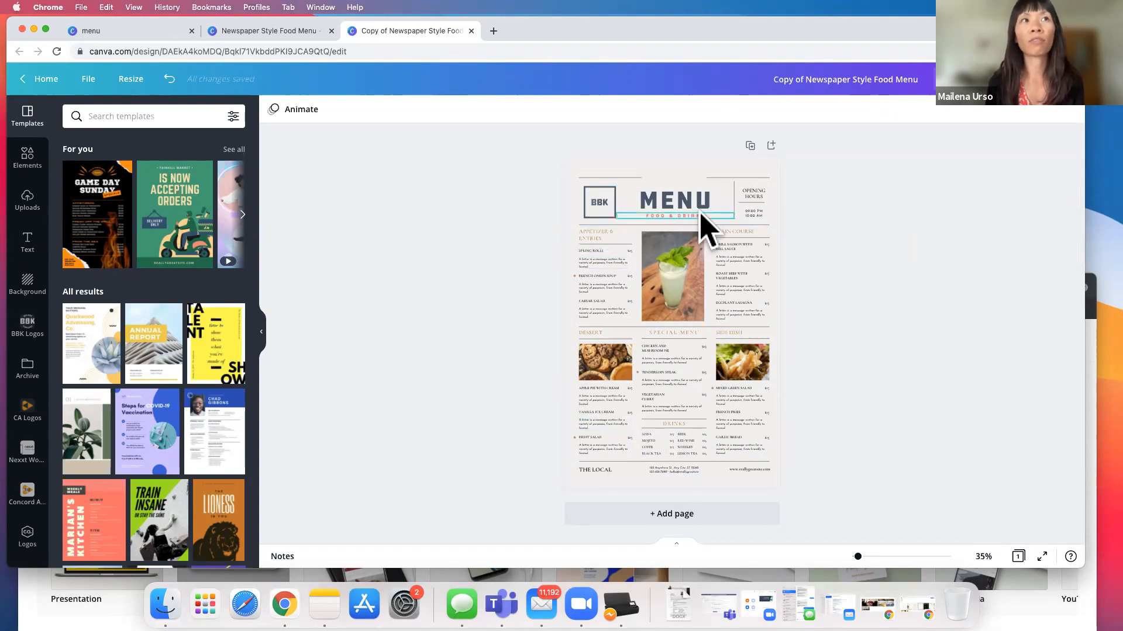
# Duplicate the menu page and shorten the tagline on page 2 to "DRINKS".
pyautogui.click(751, 145)
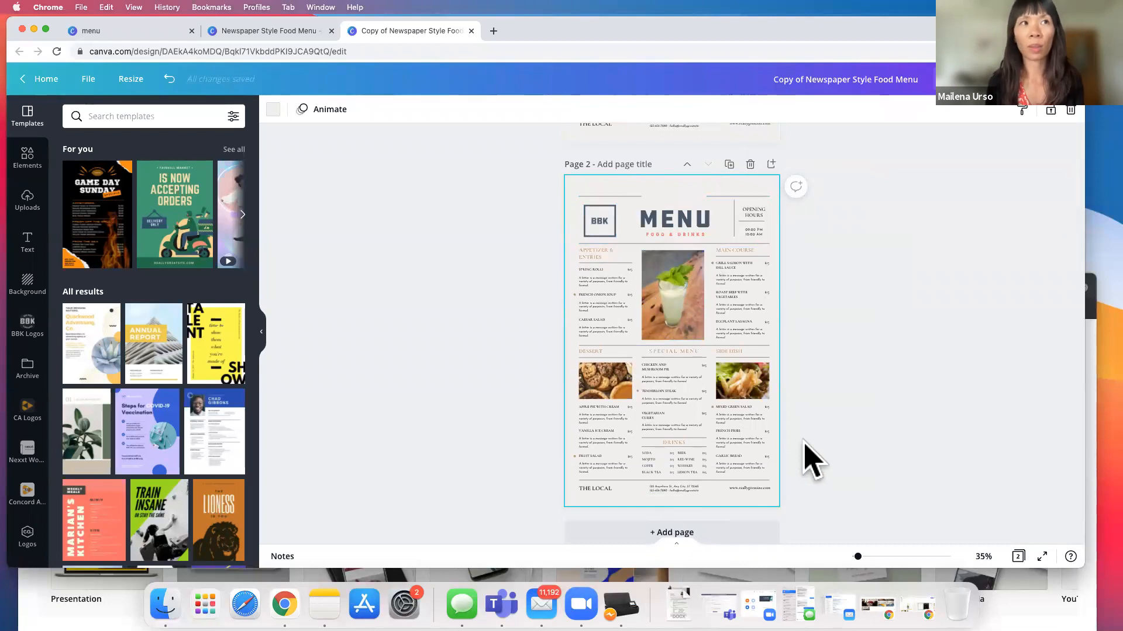
pyautogui.click(670, 234)
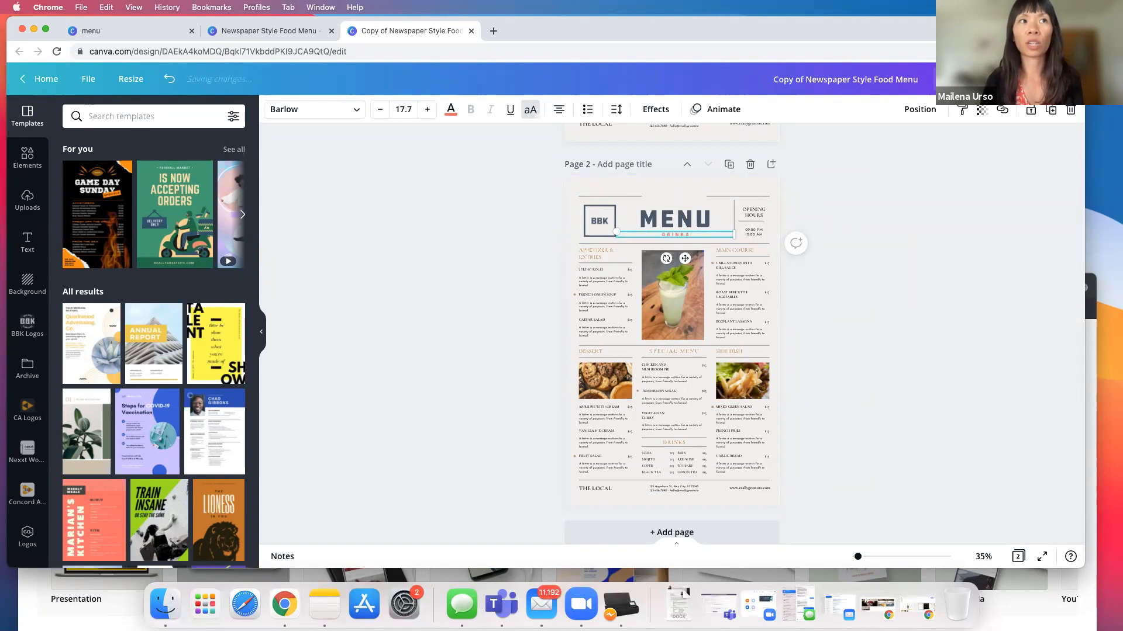
pyautogui.click(903, 251)
# Shorten the tagline on page 1 to "FOOD" and compare both pages.
pyautogui.scroll(5, 731, 228)
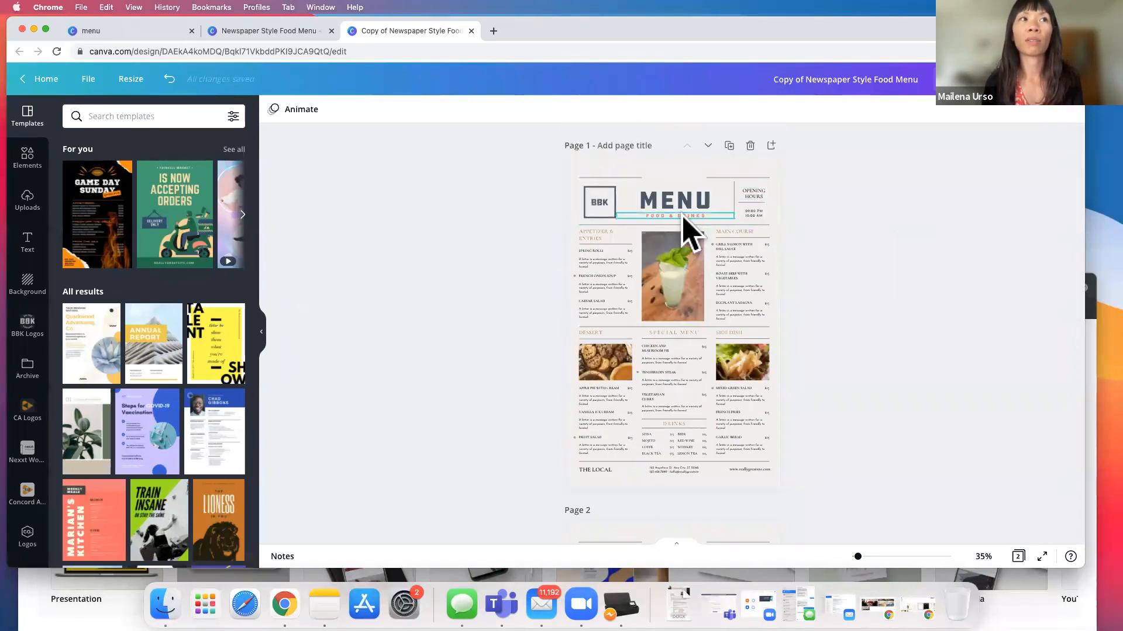
pyautogui.click(683, 216)
pyautogui.click(867, 319)
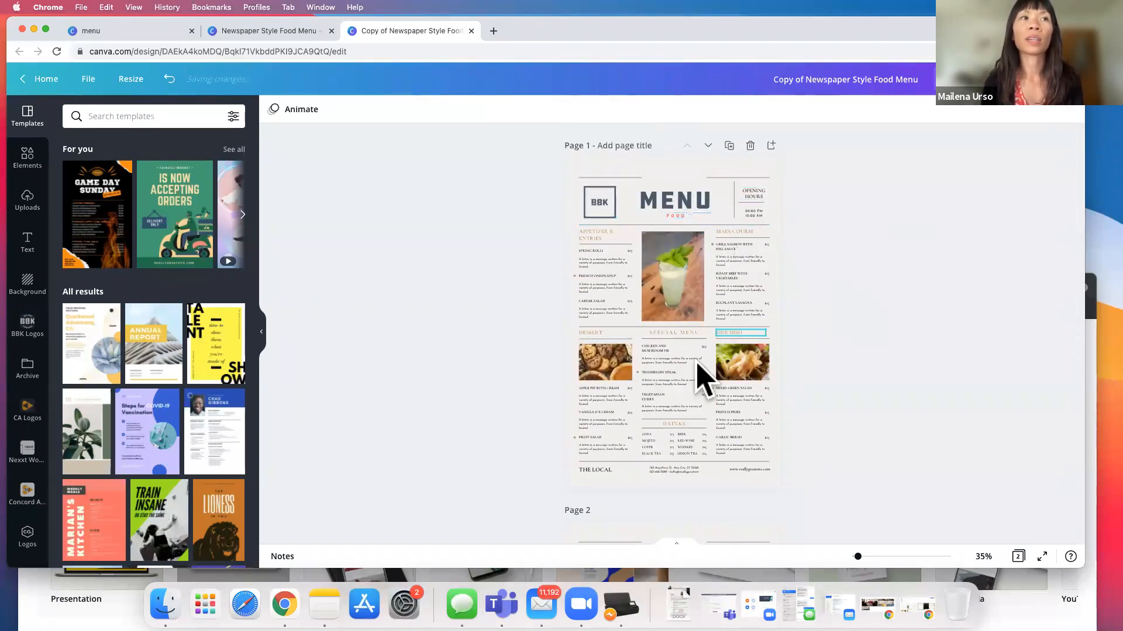
pyautogui.scroll(-6, 701, 381)
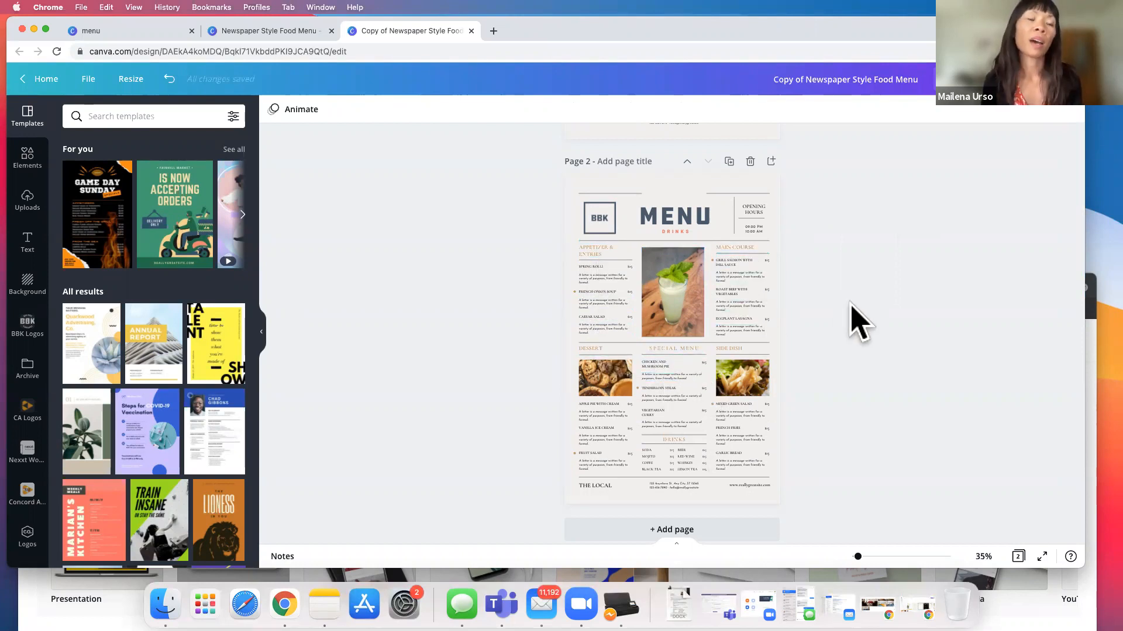
pyautogui.scroll(5, 865, 263)
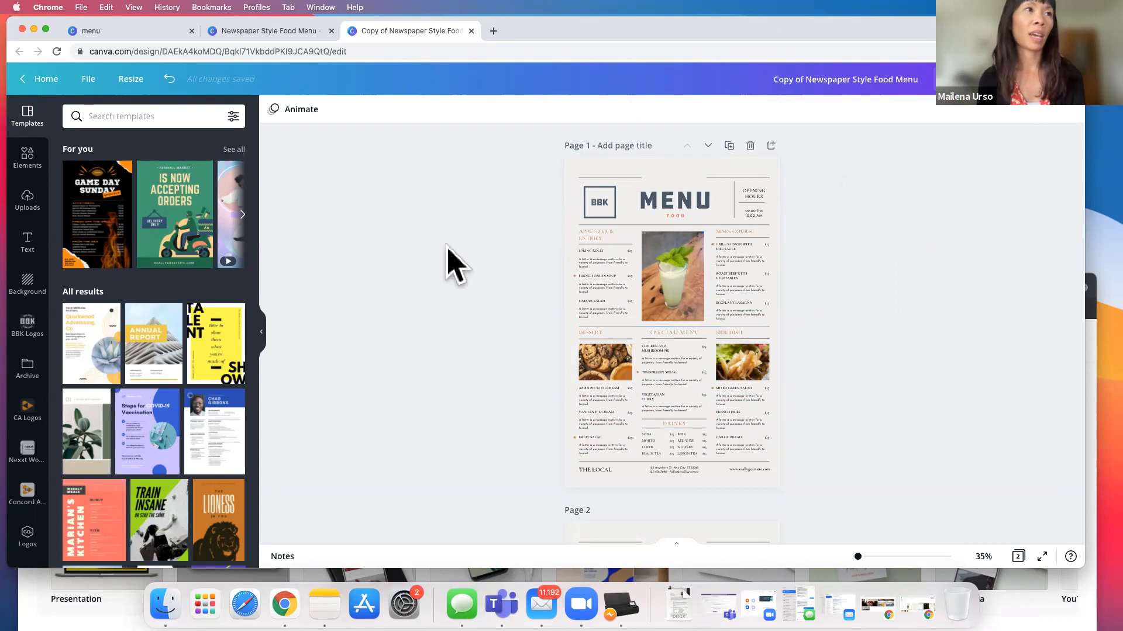
# Return to the home page, open the recent design BBK MENU 2021 Q2 and look through its pages.
pyautogui.click(133, 35)
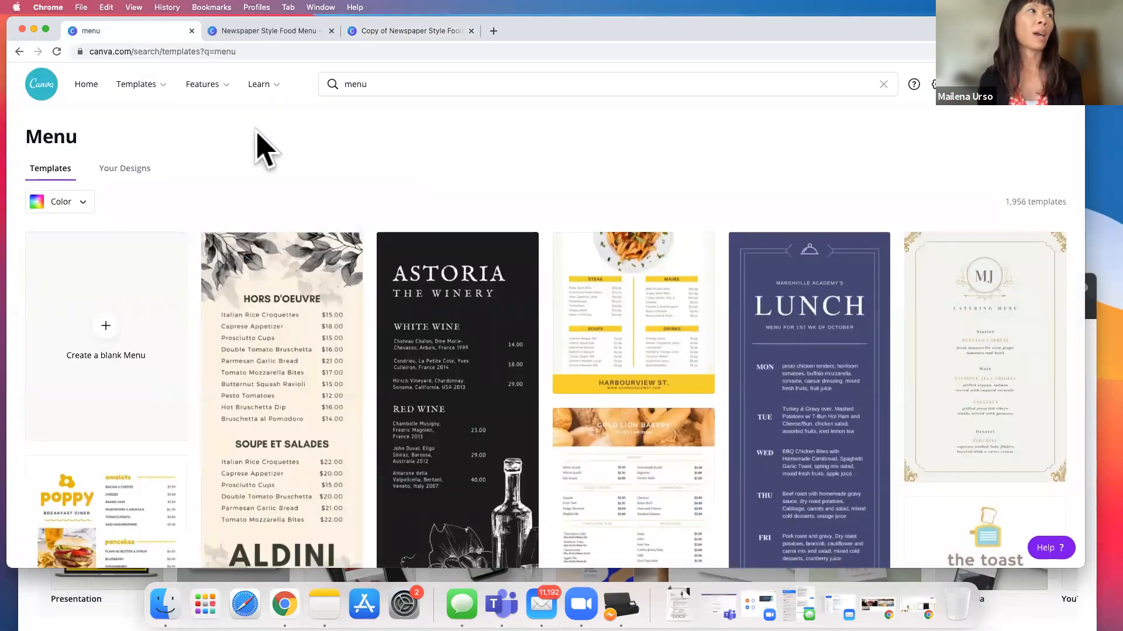
pyautogui.click(386, 84)
pyautogui.press('BackSpace')
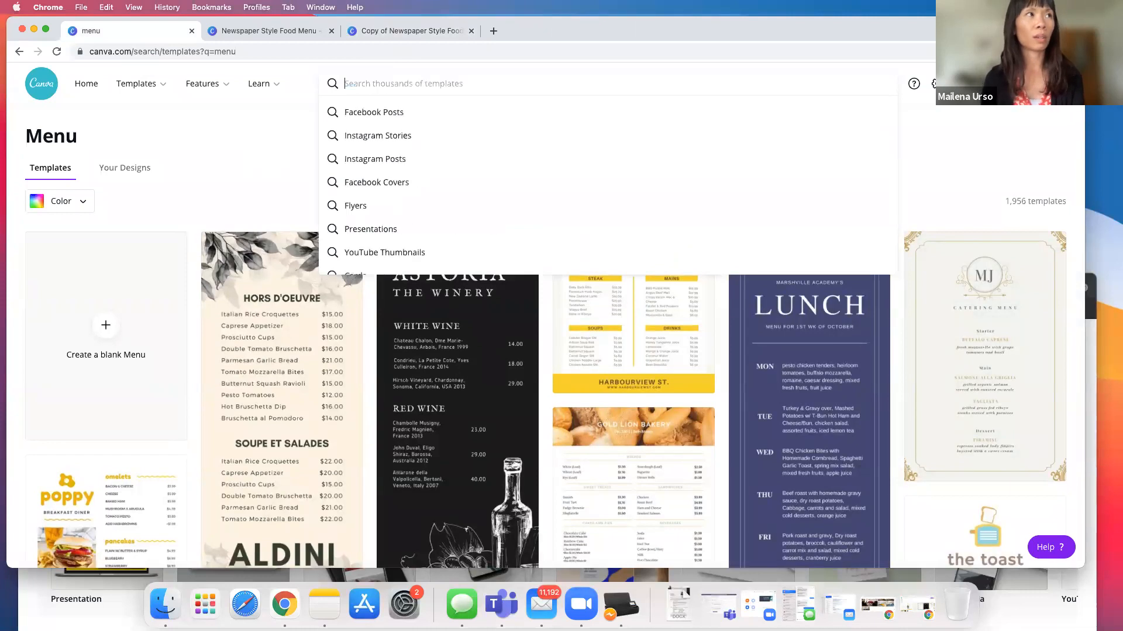
pyautogui.click(87, 93)
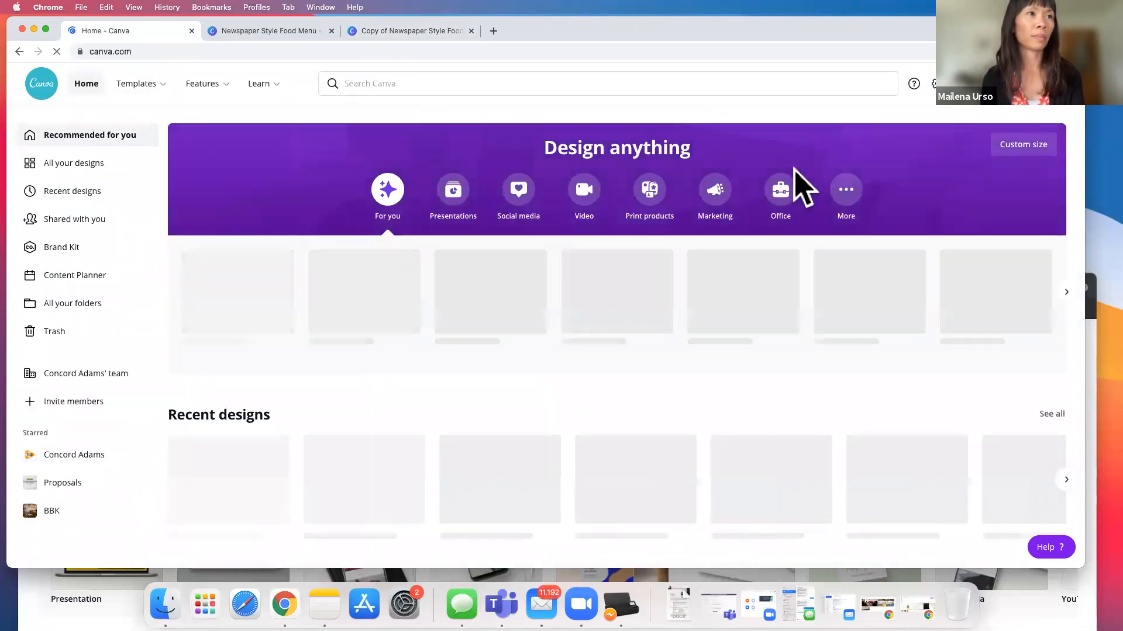
pyautogui.scroll(-3, 281, 421)
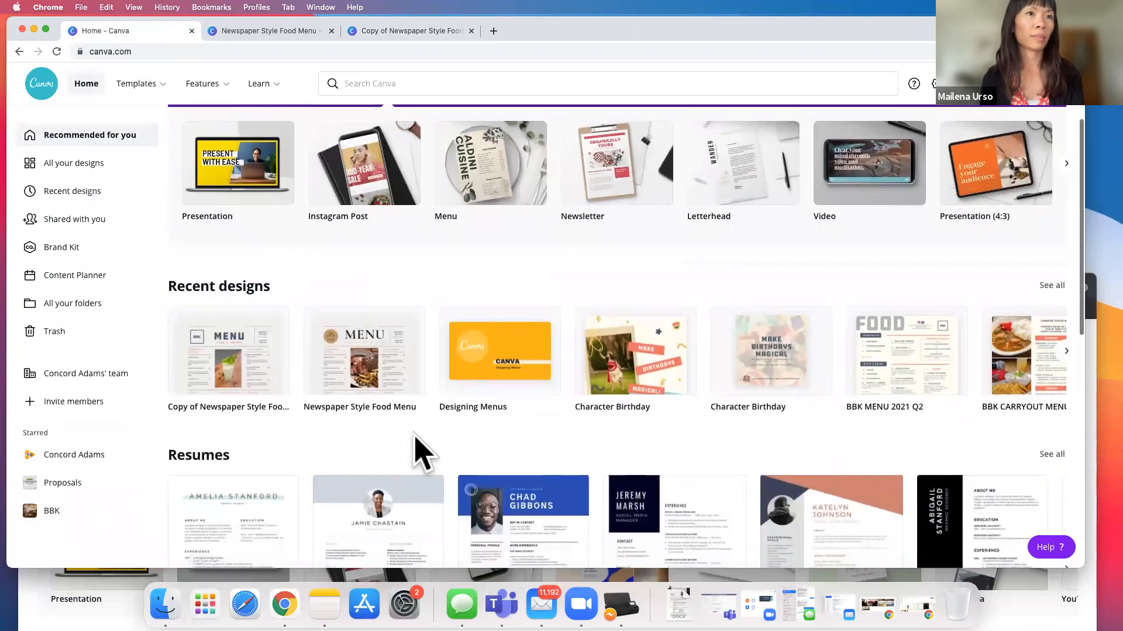
pyautogui.click(883, 339)
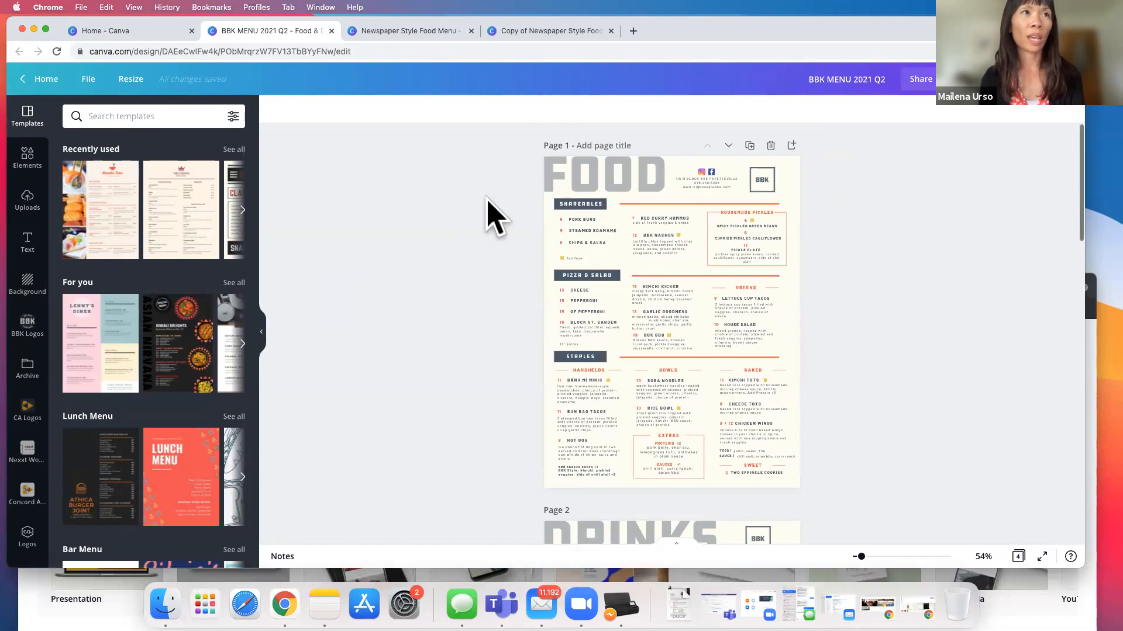
pyautogui.scroll(-5, 846, 418)
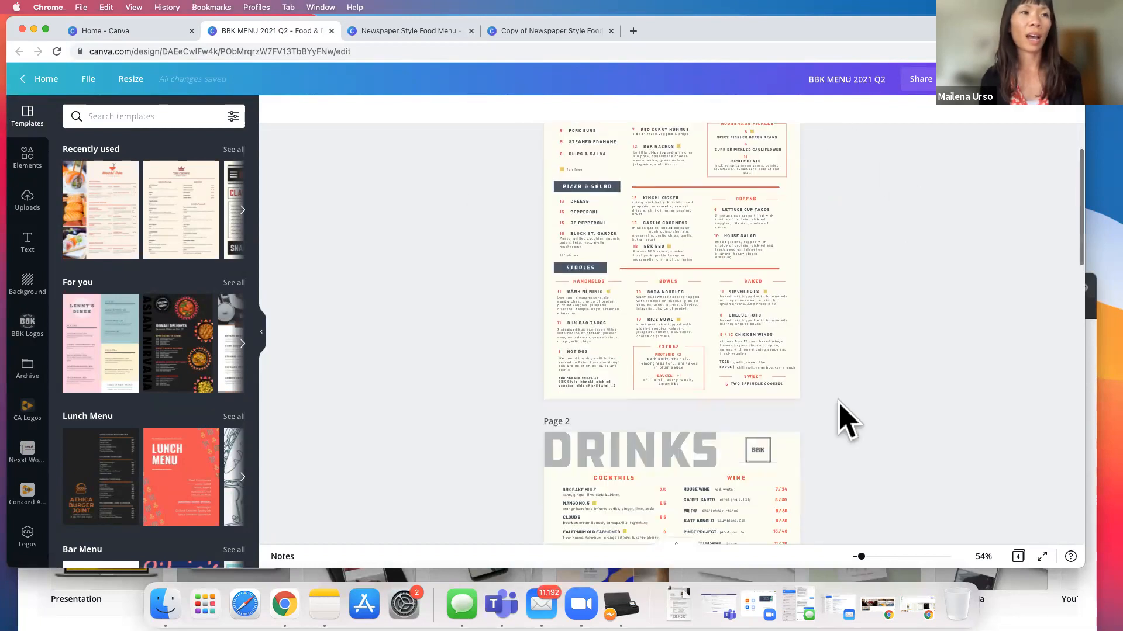
# Look through the four menu pages and duplicate the FOOD page.
pyautogui.scroll(-10, 846, 418)
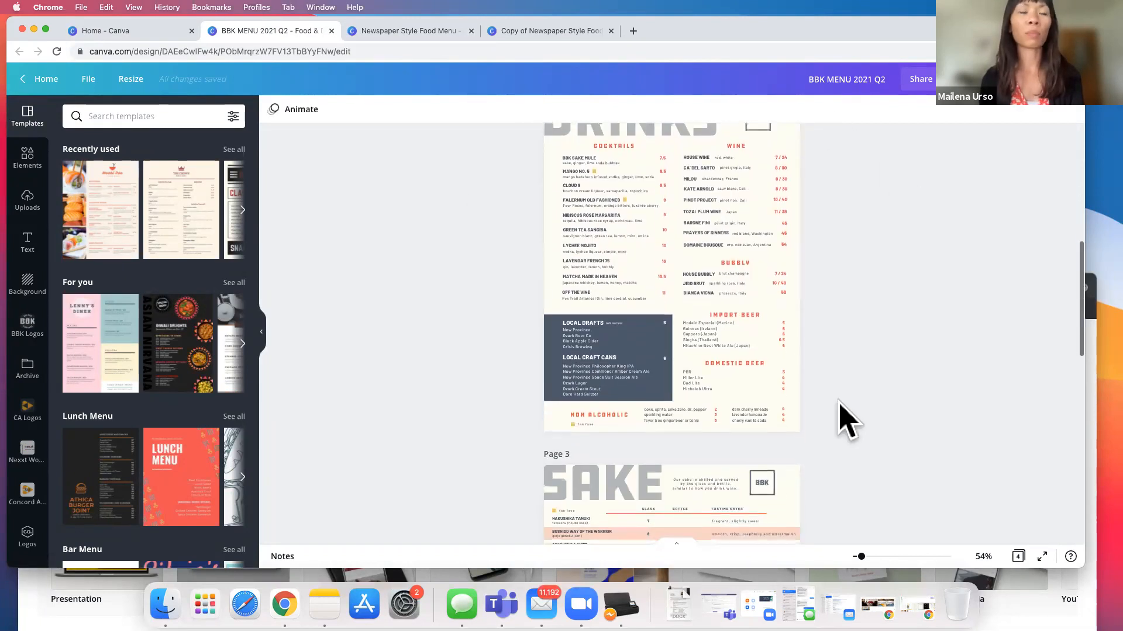
pyautogui.scroll(-5, 845, 468)
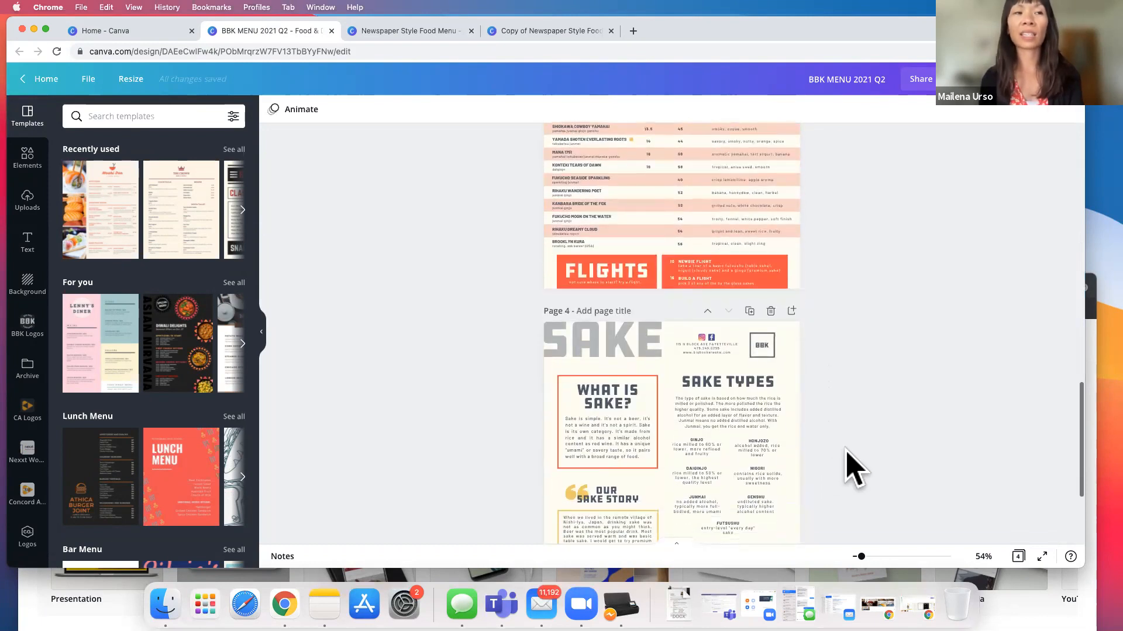
pyautogui.scroll(20, 852, 397)
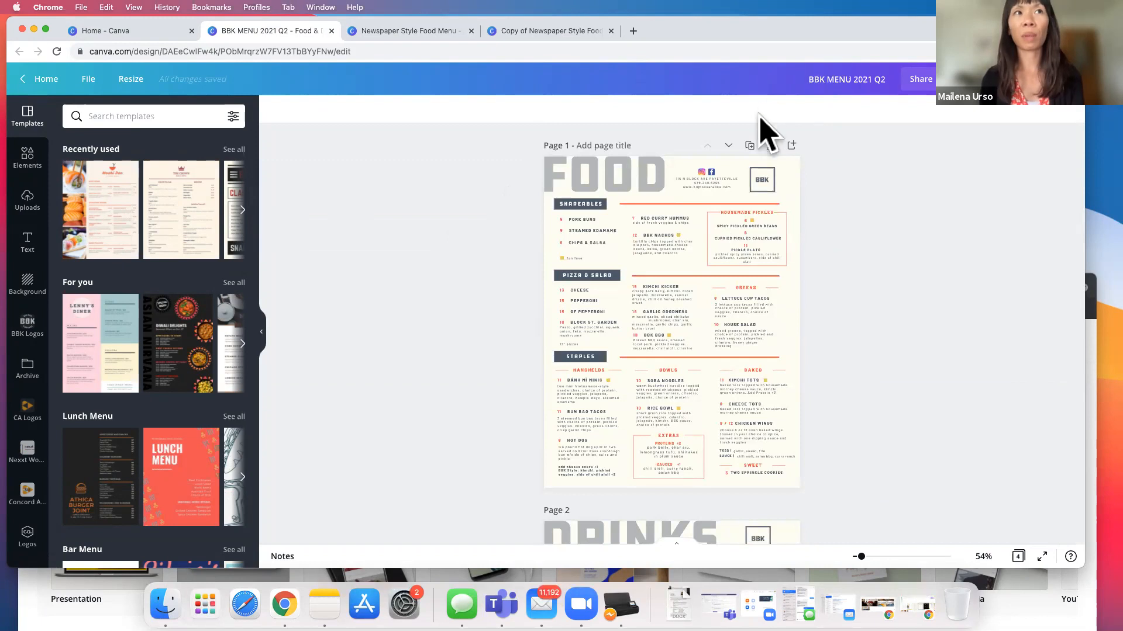
pyautogui.click(749, 146)
pyautogui.scroll(6, 871, 270)
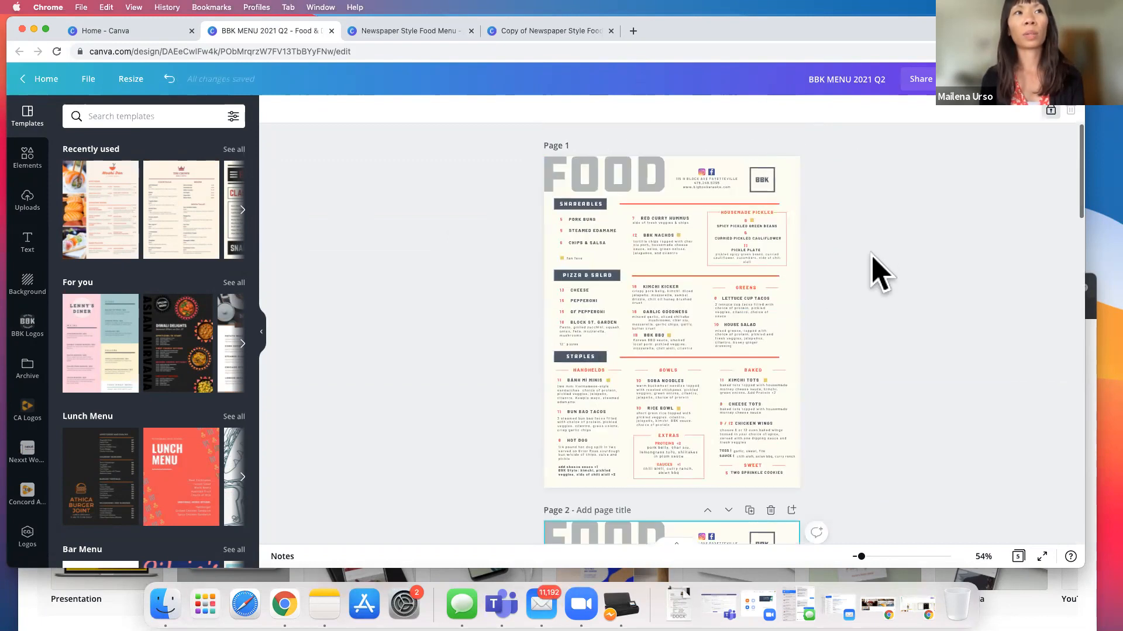
# Apply the recently used Moshi Den dinner menu template to page 1 and compare it with the FOOD page below.
pyautogui.click(106, 209)
pyautogui.click(496, 348)
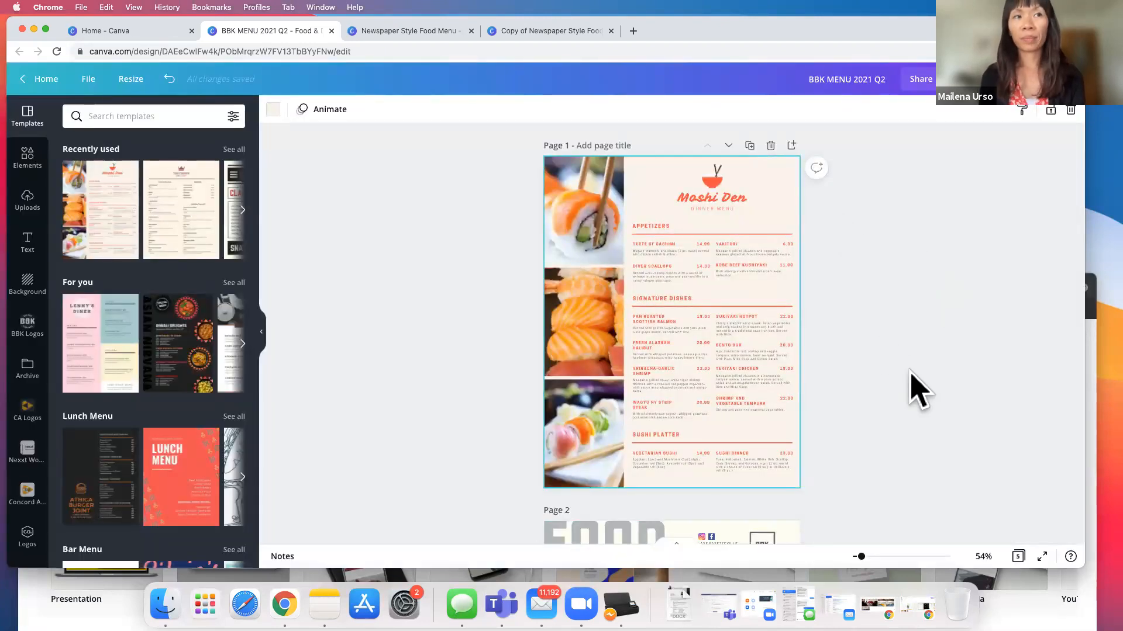
pyautogui.scroll(-10, 853, 451)
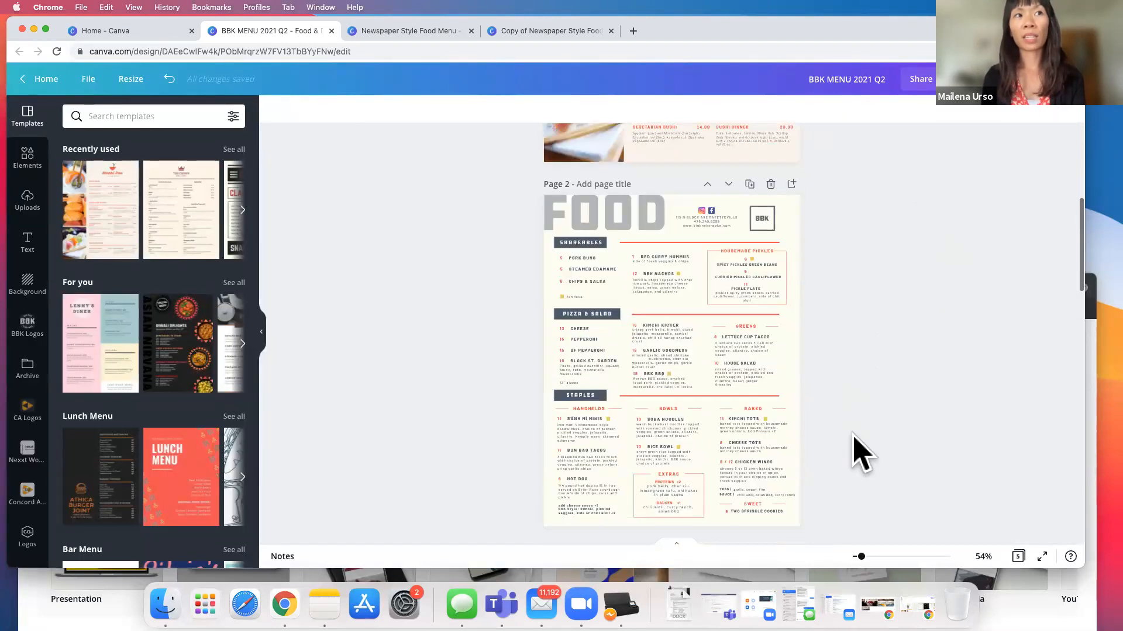
pyautogui.scroll(8, 865, 380)
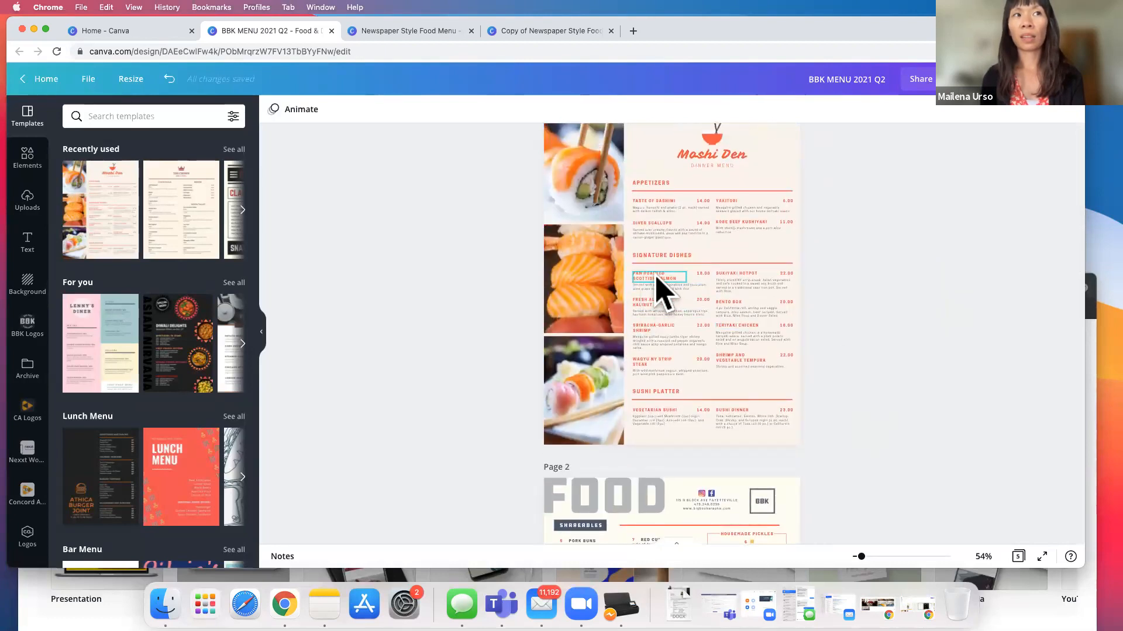
pyautogui.scroll(-1, 681, 410)
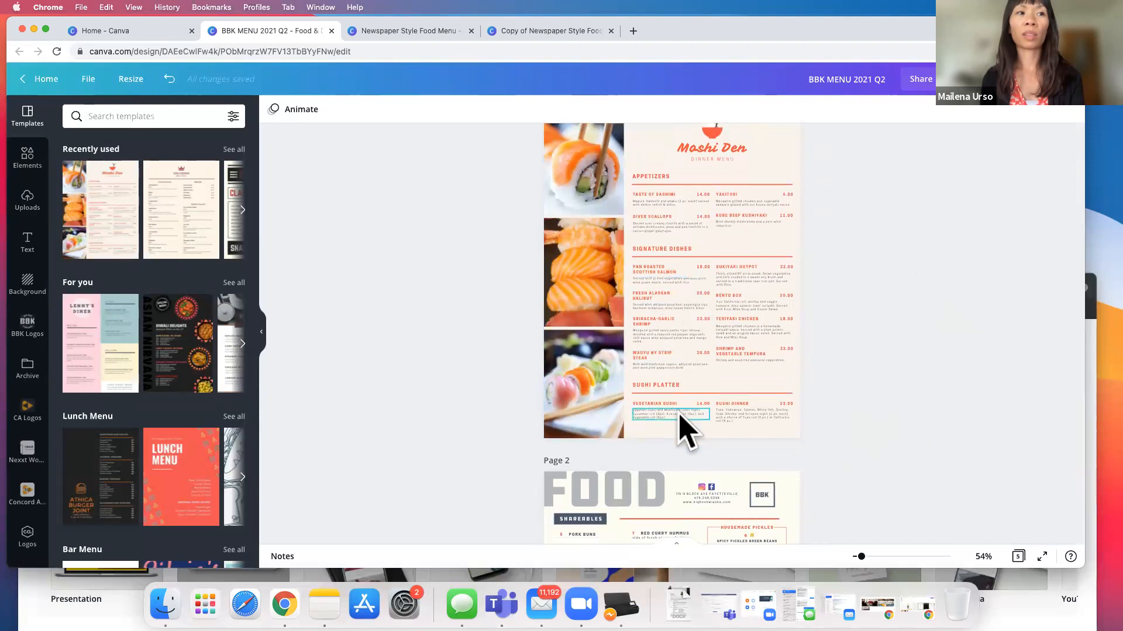
pyautogui.scroll(-3, 681, 421)
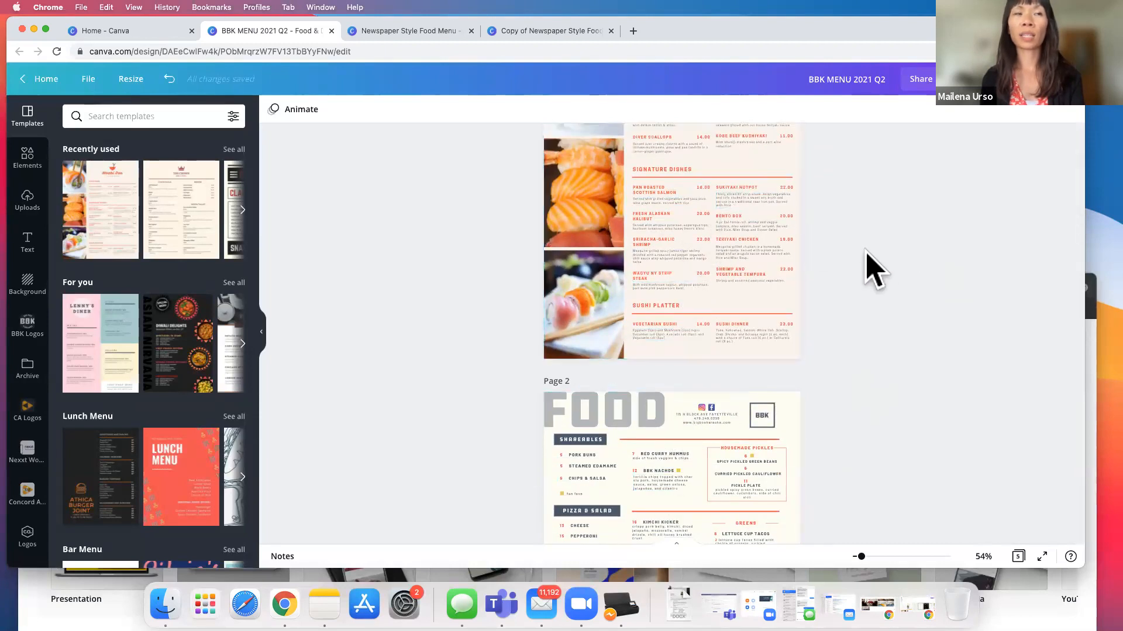
pyautogui.scroll(5, 850, 333)
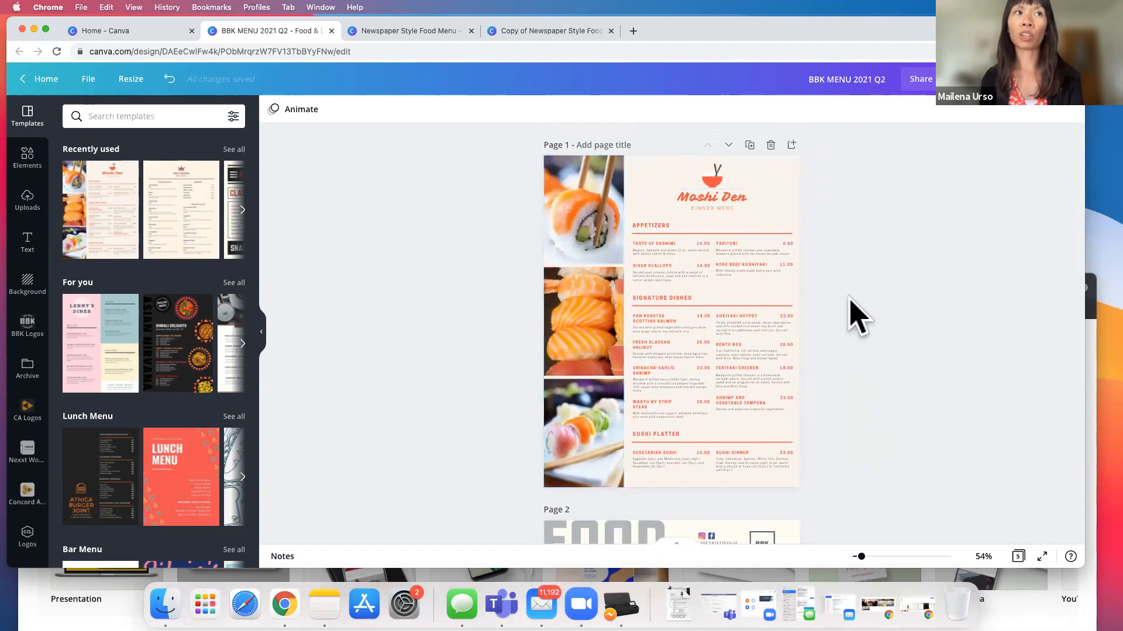
# Examine the layout of the FOOD page against the Moshi Den template page, including its headings, sections and item descriptions.
pyautogui.scroll(-5, 827, 353)
pyautogui.scroll(-1, 830, 345)
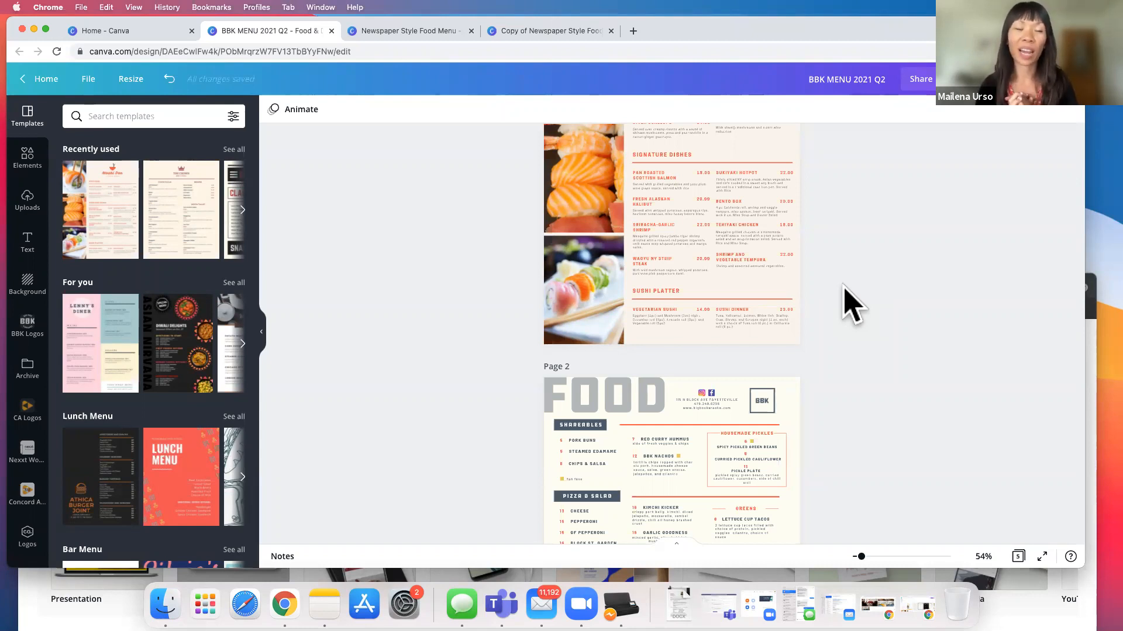
pyautogui.scroll(-5, 827, 431)
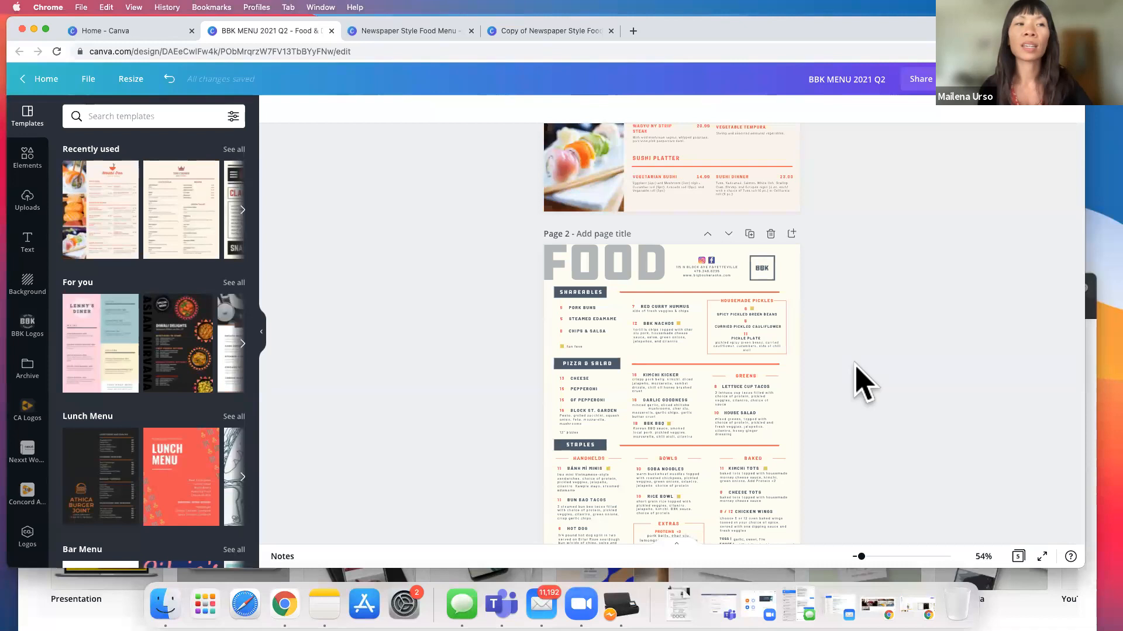
pyautogui.scroll(-3, 856, 365)
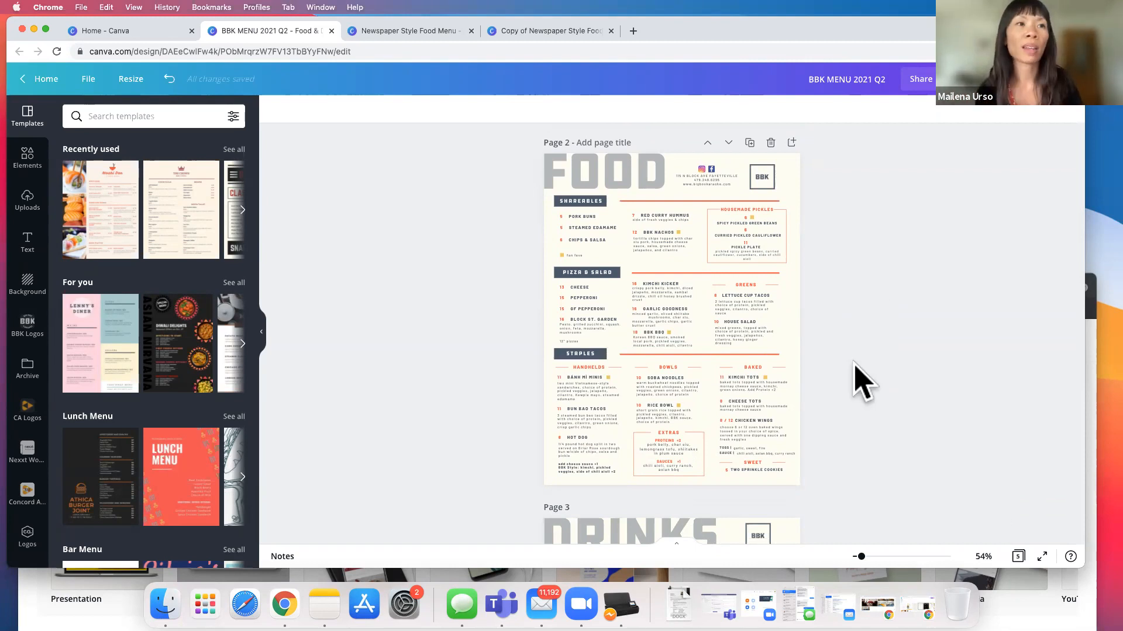
pyautogui.scroll(1, 822, 325)
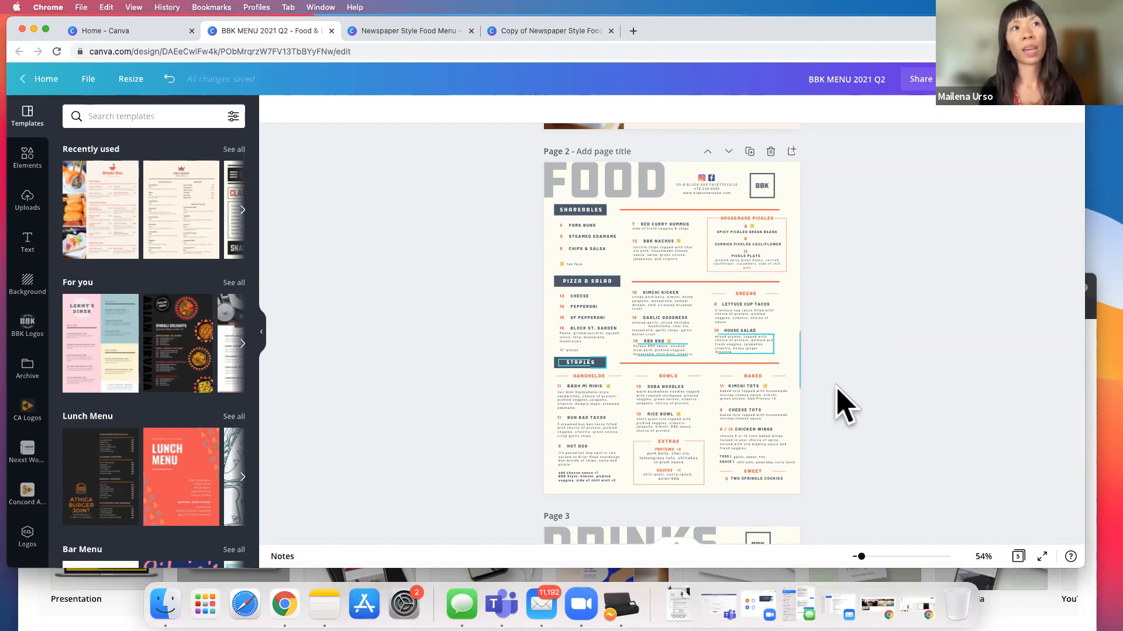
pyautogui.scroll(-1, 673, 398)
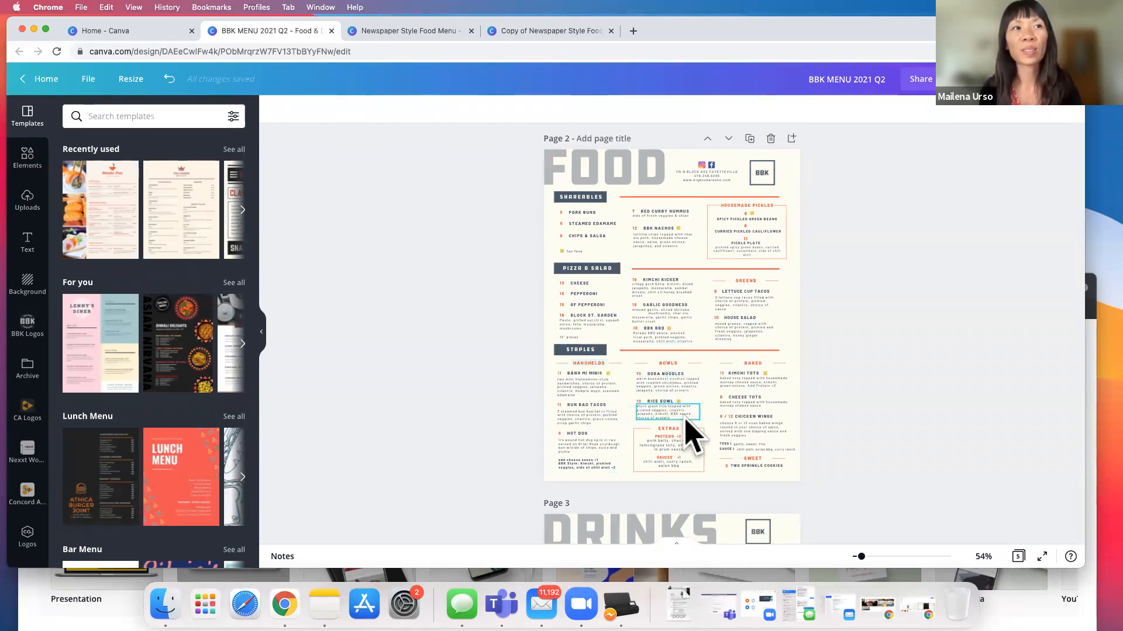
pyautogui.scroll(-1, 825, 445)
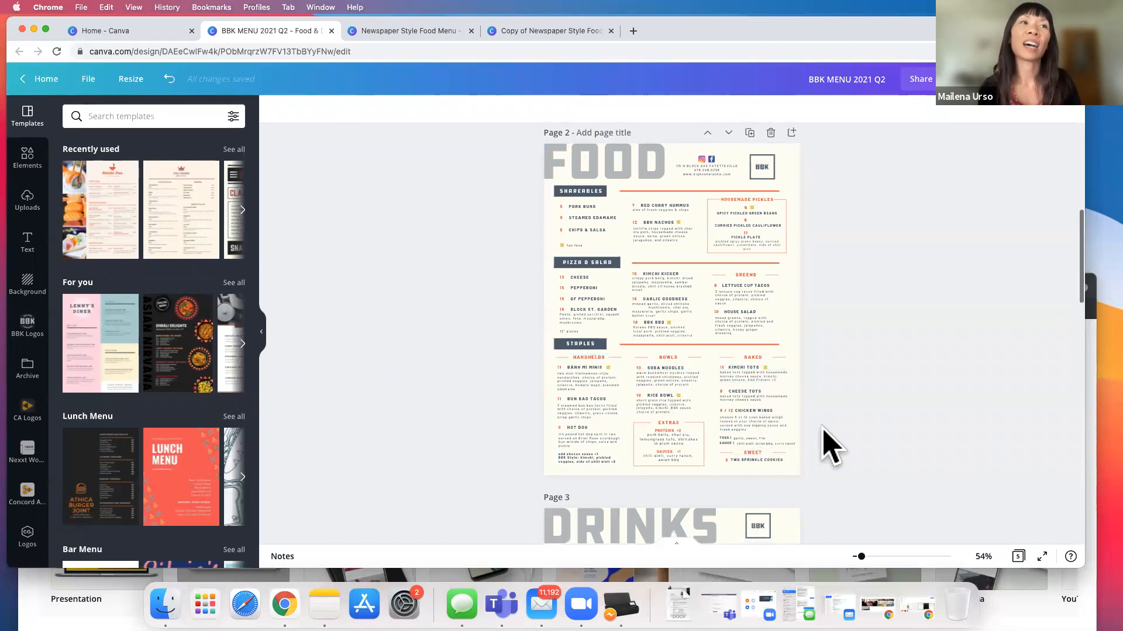
pyautogui.scroll(-1, 778, 409)
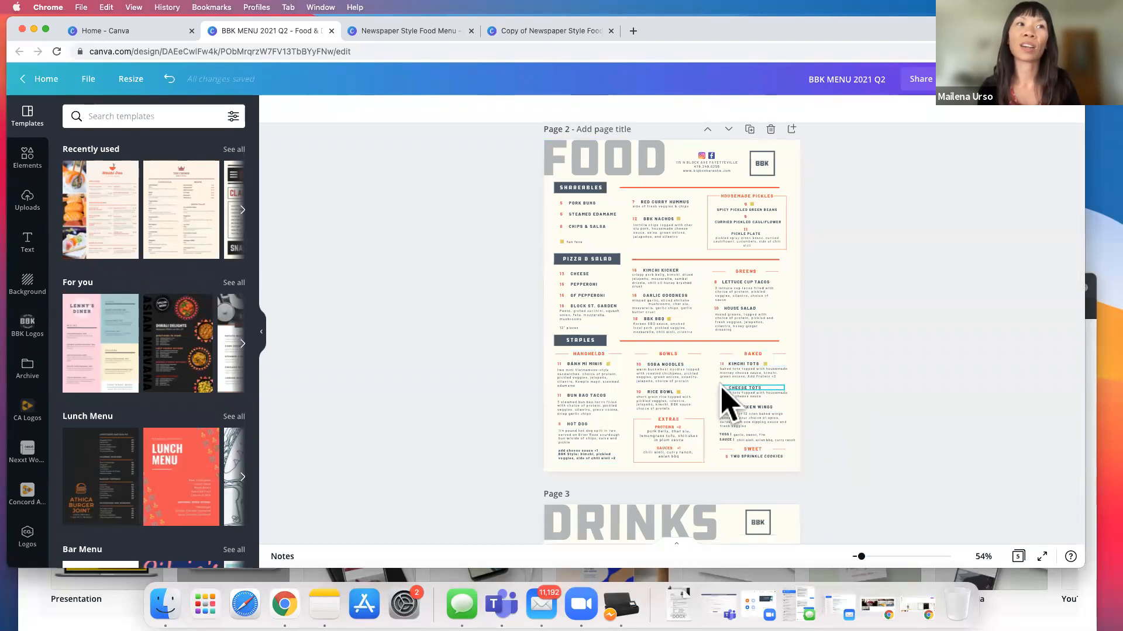
# Examine the DRINKS page, the SAKE list with its flights, and the page explaining sake types and the sake club.
pyautogui.scroll(-10, 820, 456)
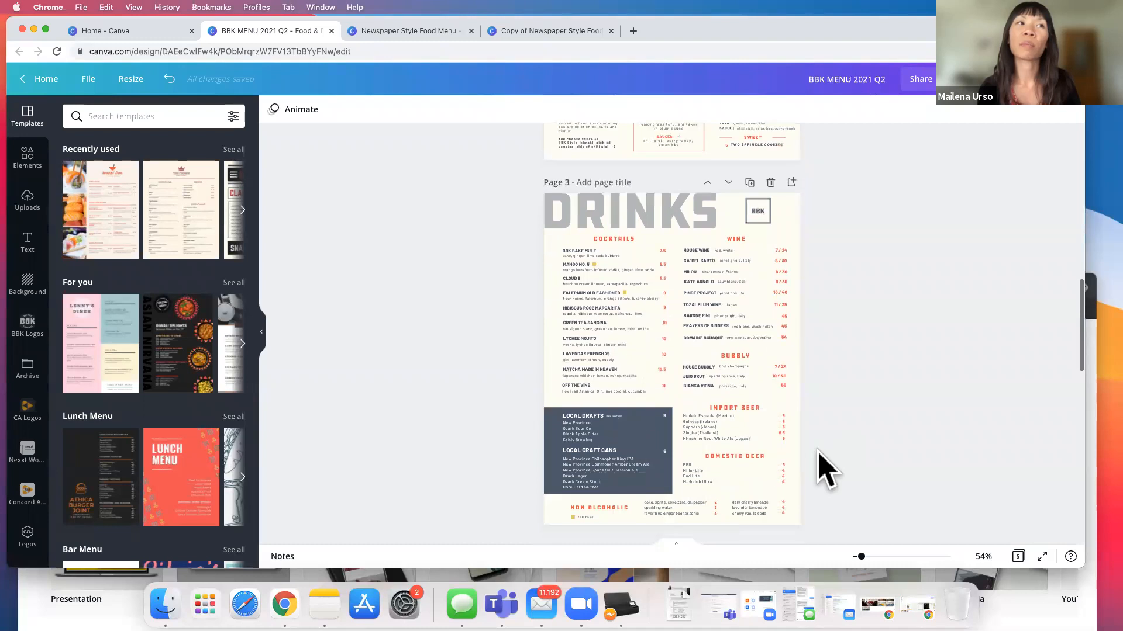
pyautogui.scroll(-1, 825, 468)
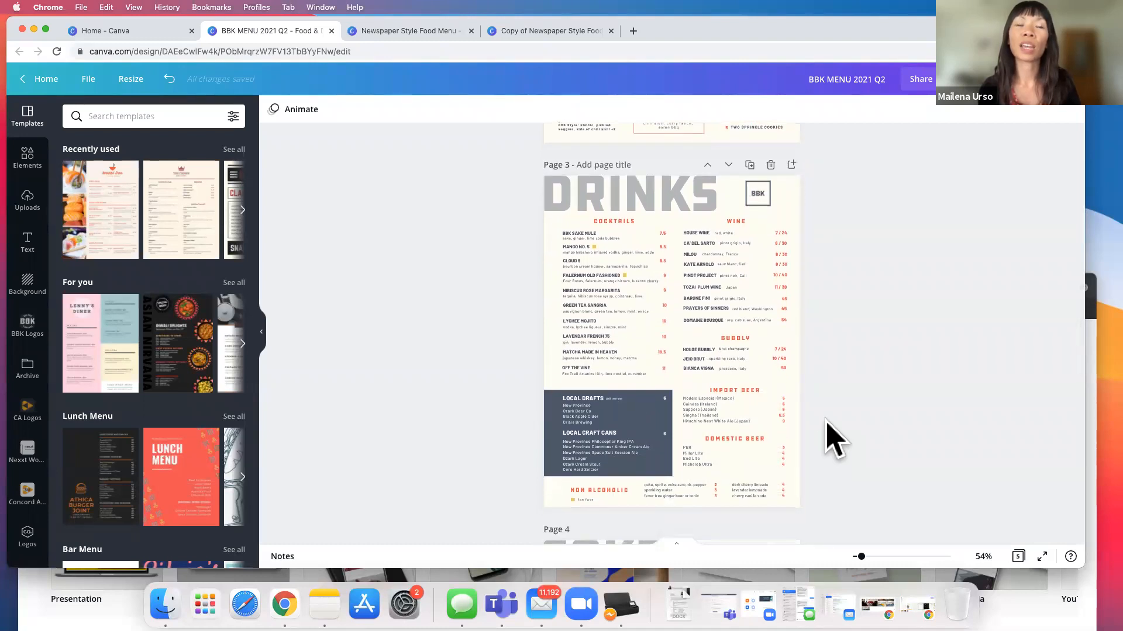
pyautogui.scroll(1, 829, 438)
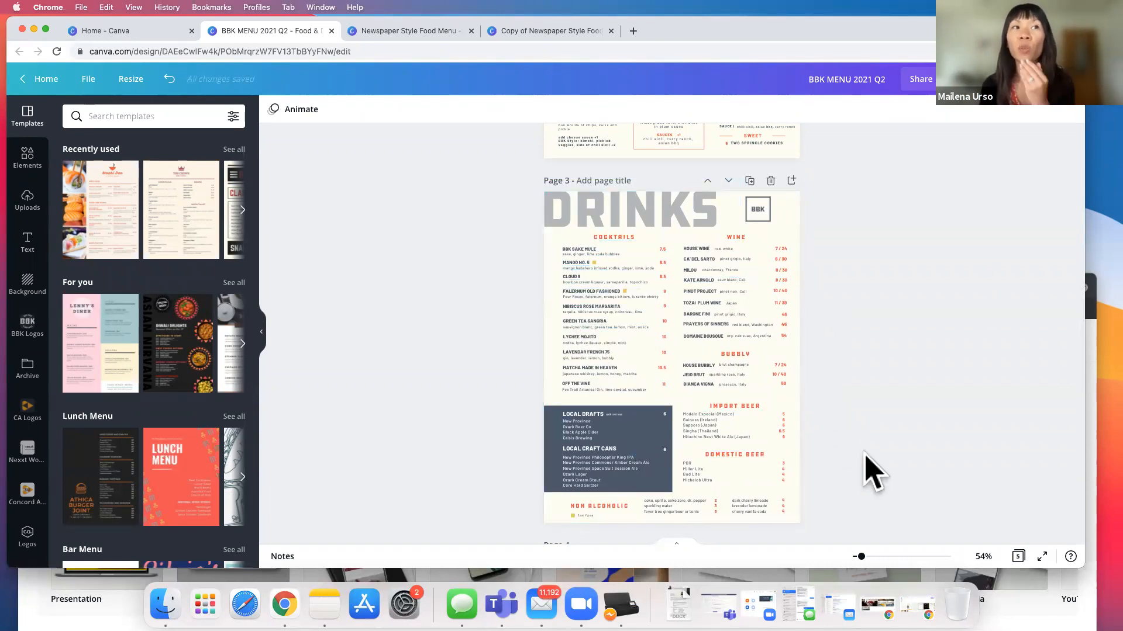
pyautogui.scroll(-1, 894, 453)
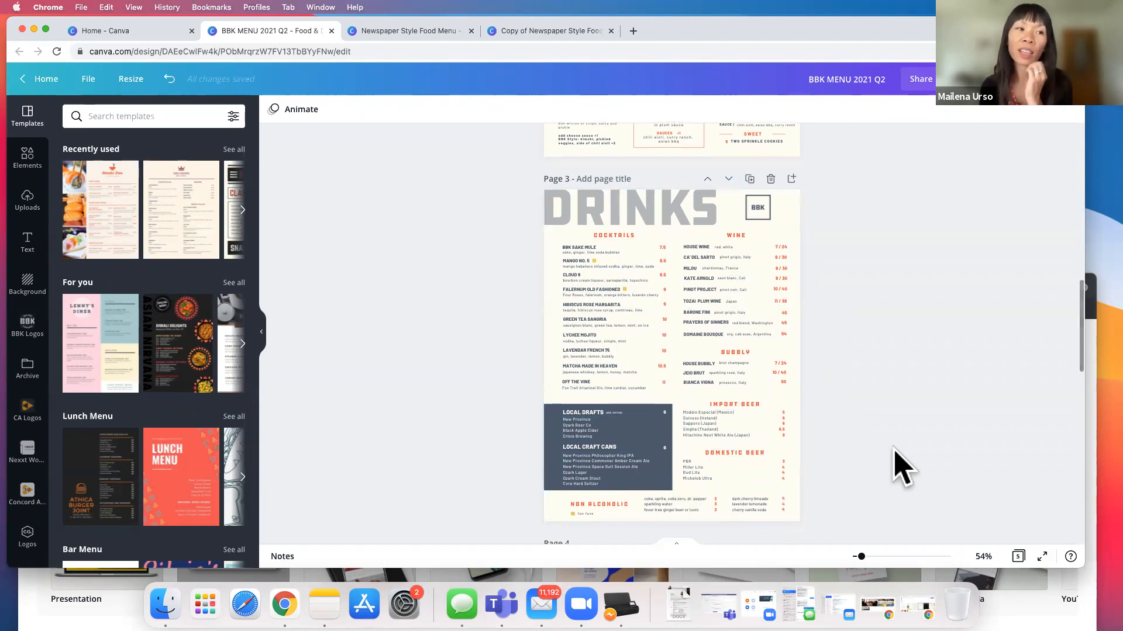
pyautogui.scroll(-10, 895, 452)
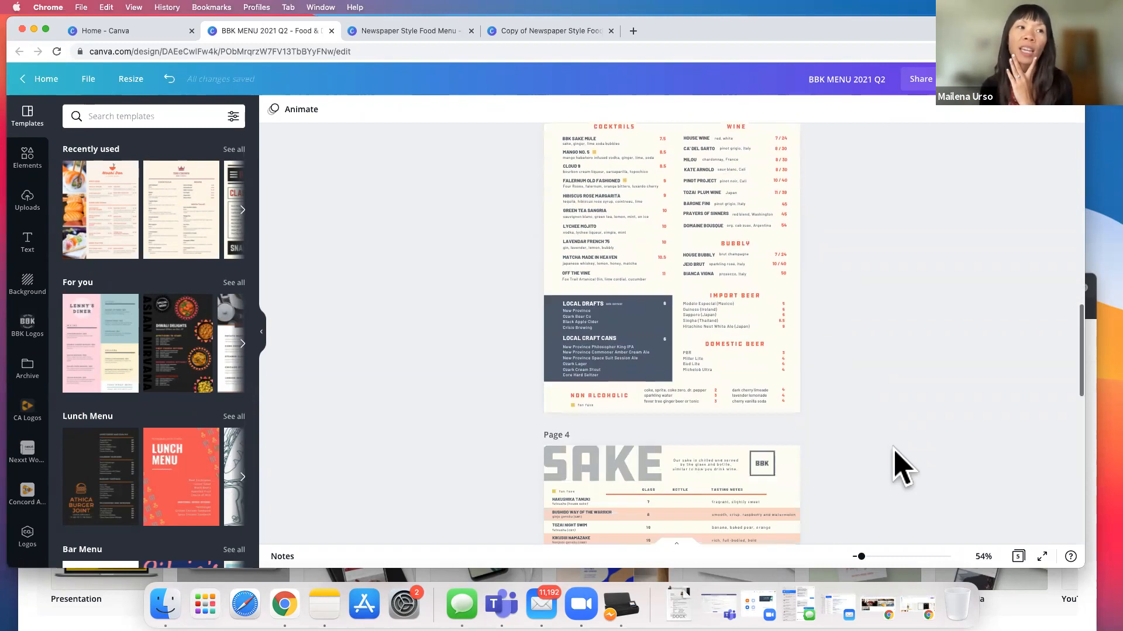
pyautogui.scroll(-1, 895, 453)
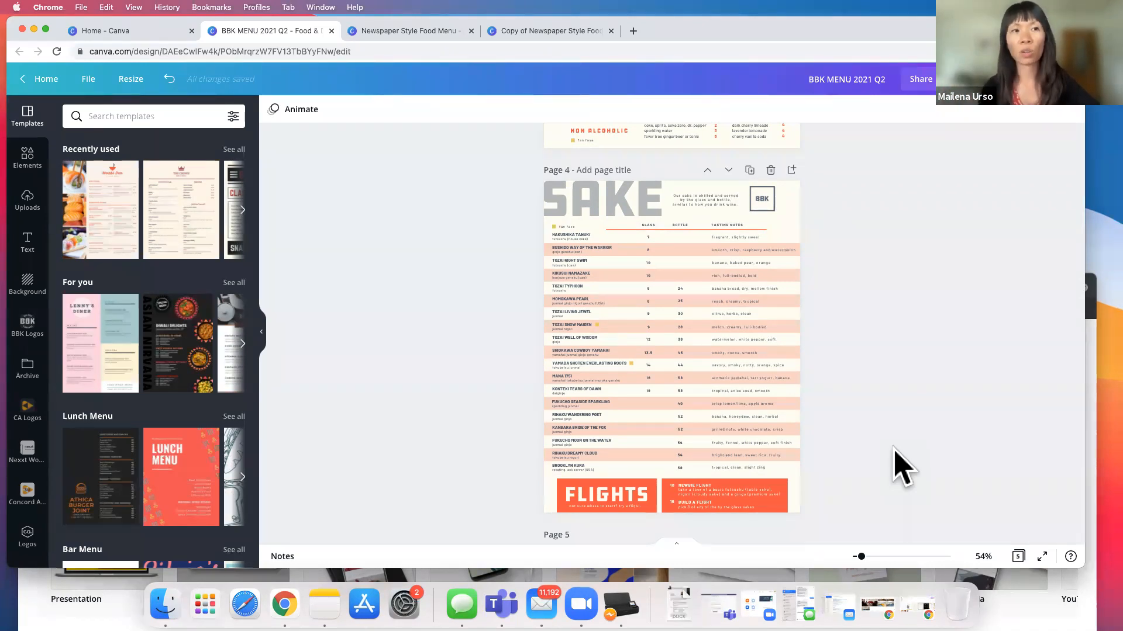
pyautogui.scroll(-5, 877, 469)
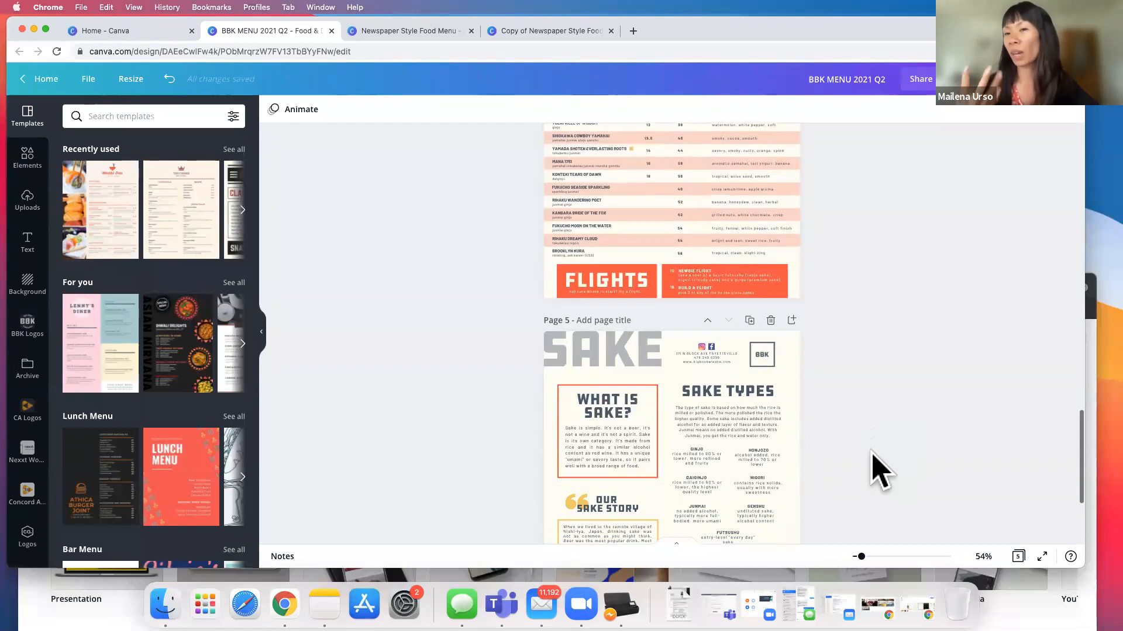
pyautogui.scroll(-4, 842, 479)
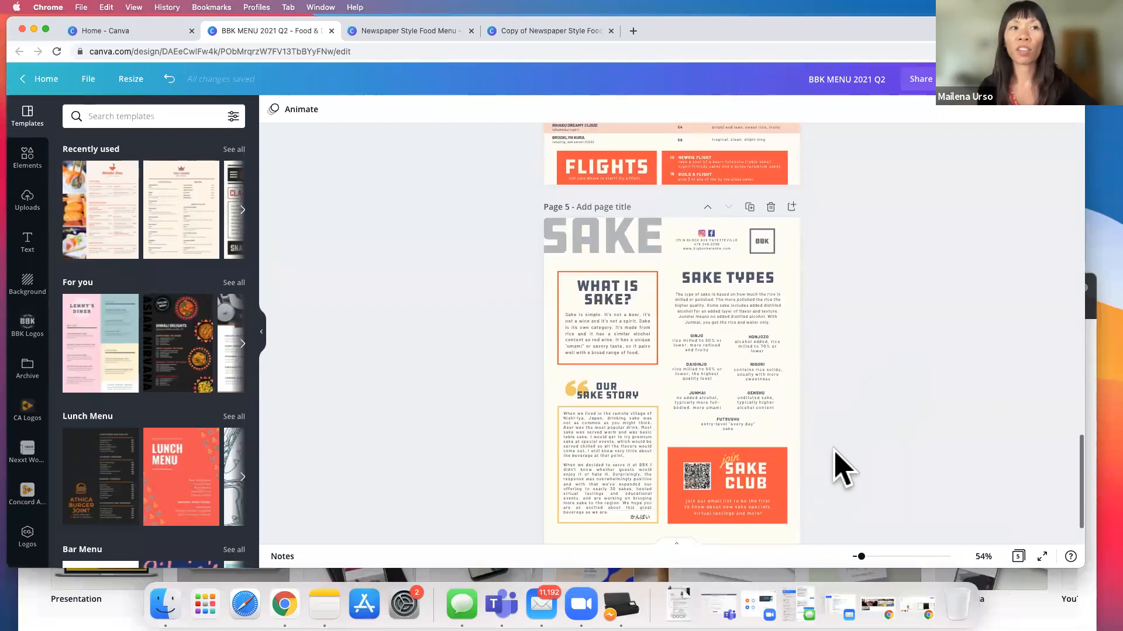
pyautogui.scroll(-1, 842, 468)
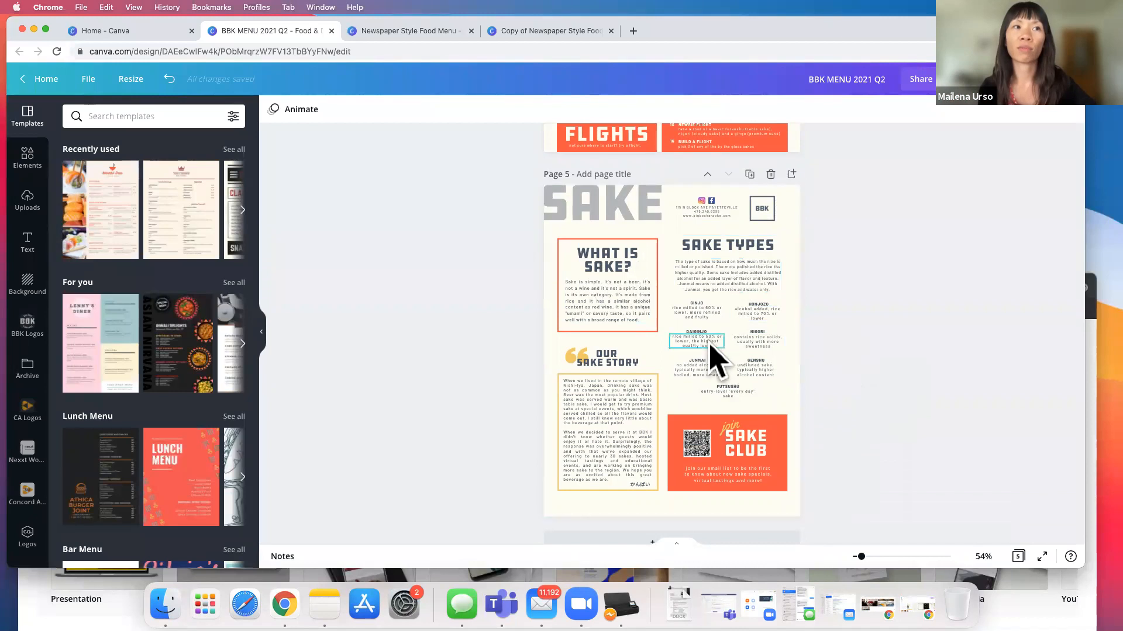
# Review the SAKE, DRINKS and FOOD pages again and compare how consistently their layouts are styled.
pyautogui.scroll(6, 858, 380)
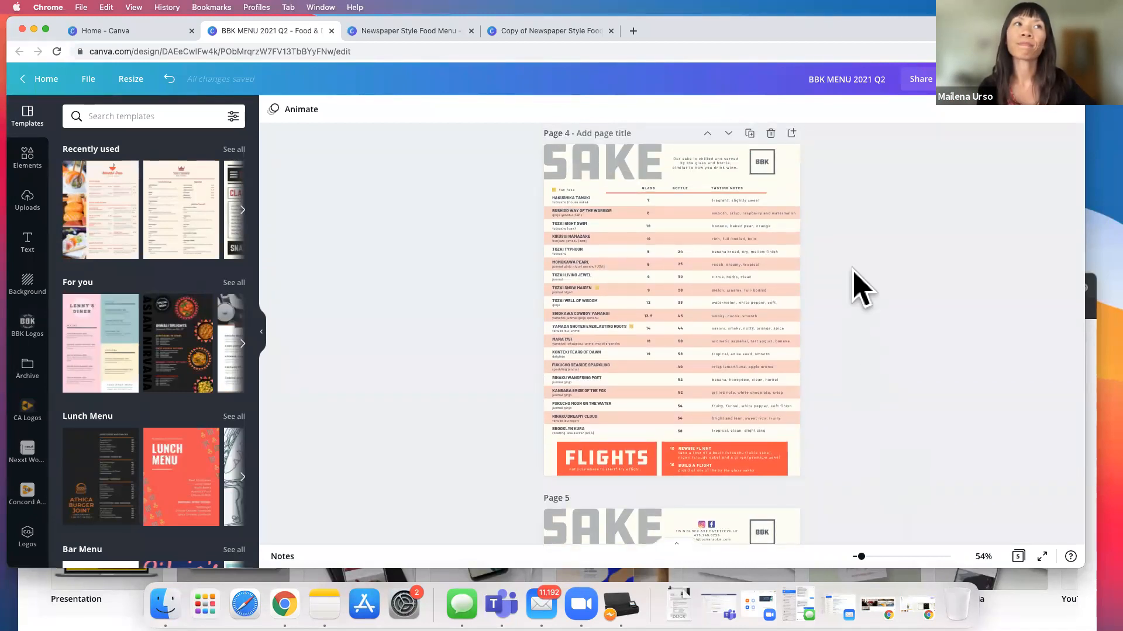
pyautogui.scroll(3, 853, 283)
pyautogui.scroll(-7, 845, 446)
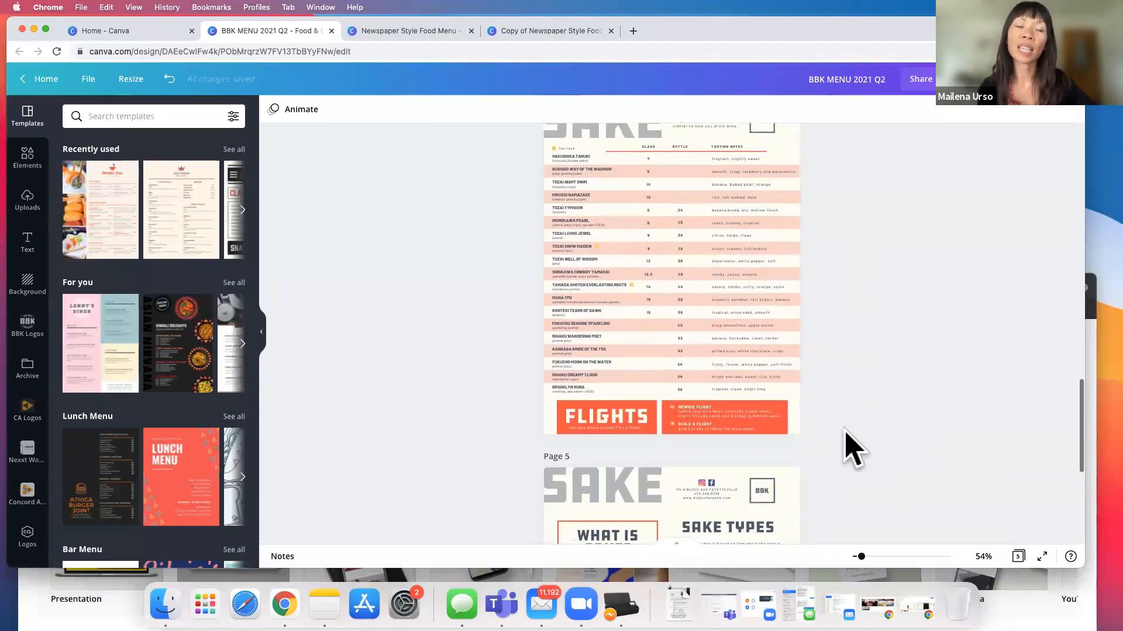
pyautogui.scroll(15, 848, 377)
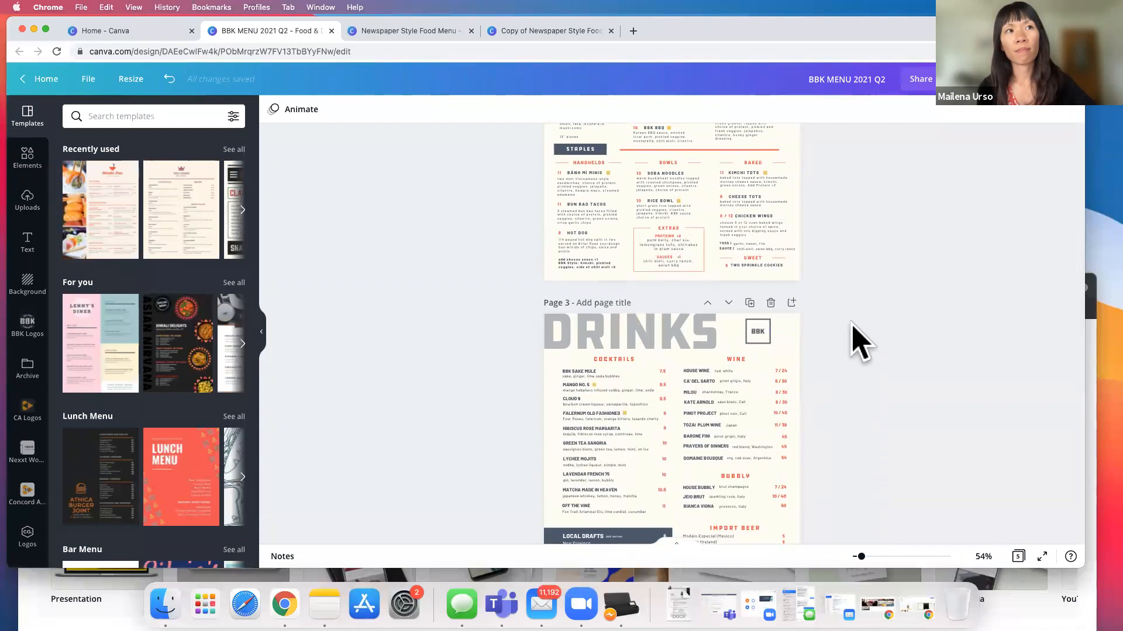
pyautogui.scroll(7, 852, 338)
pyautogui.scroll(-5, 855, 342)
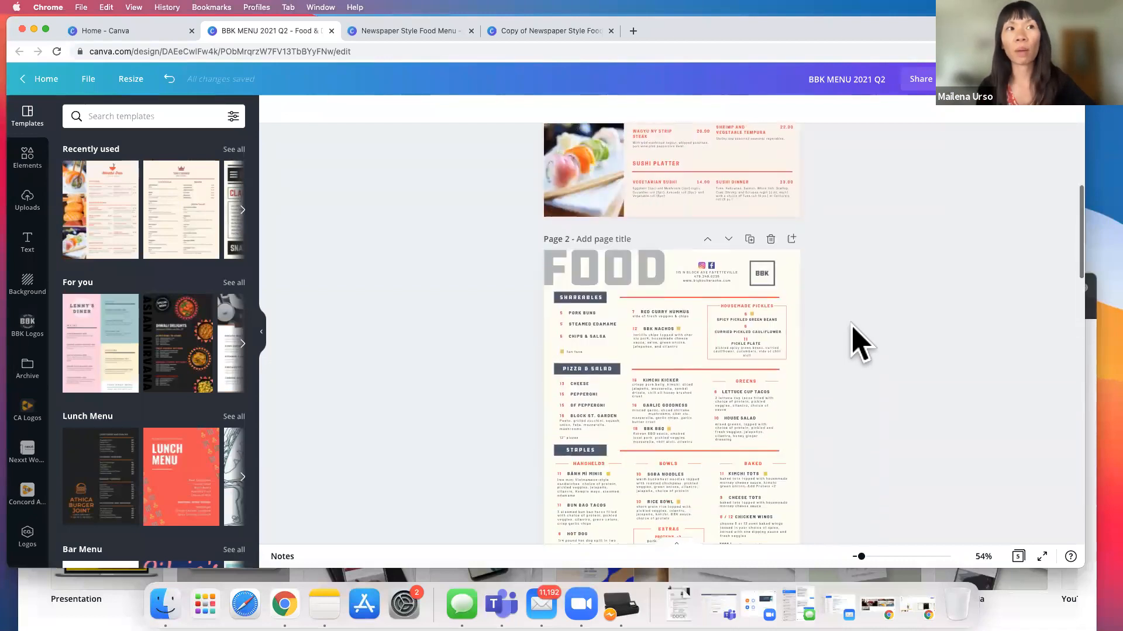
pyautogui.scroll(1, 835, 307)
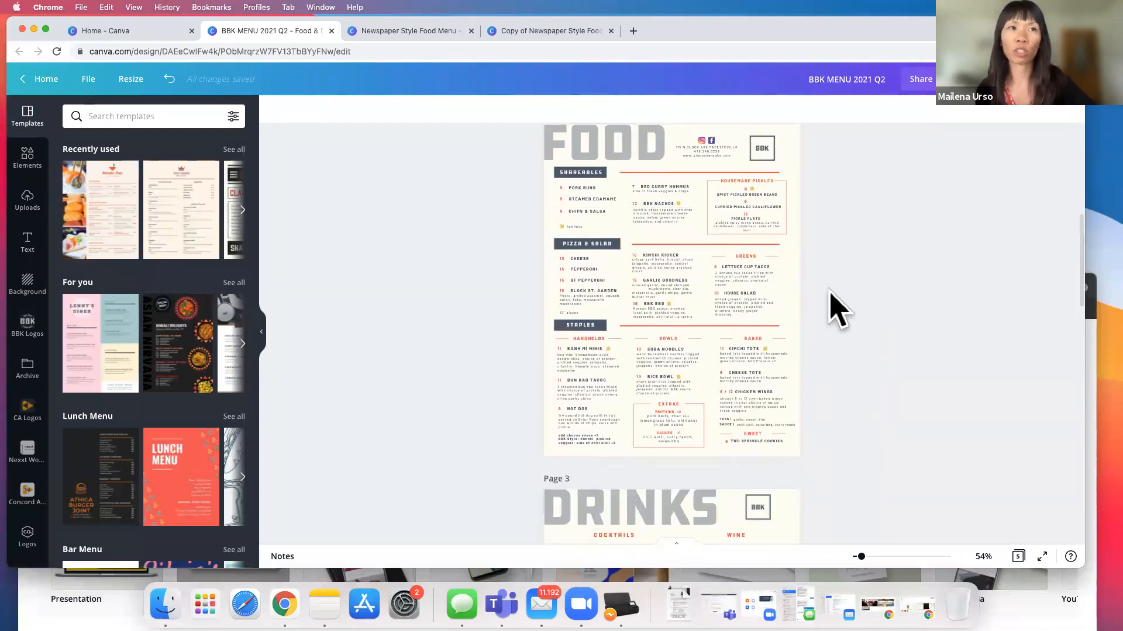
pyautogui.scroll(1, 830, 295)
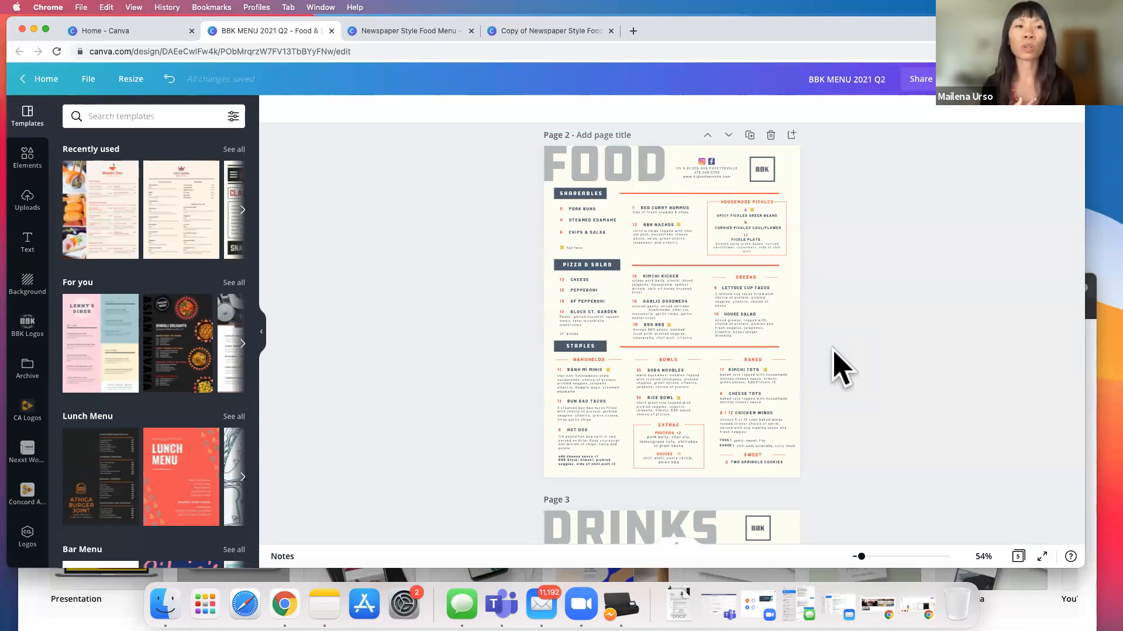
pyautogui.scroll(-1, 827, 394)
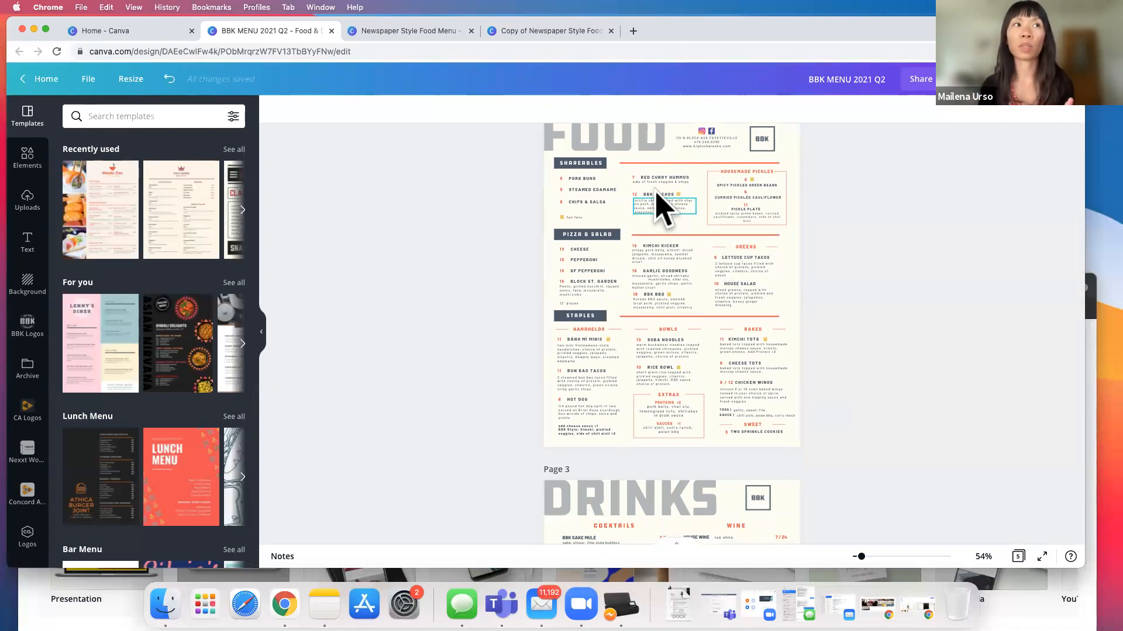
pyautogui.scroll(1, 608, 152)
pyautogui.scroll(-10, 488, 459)
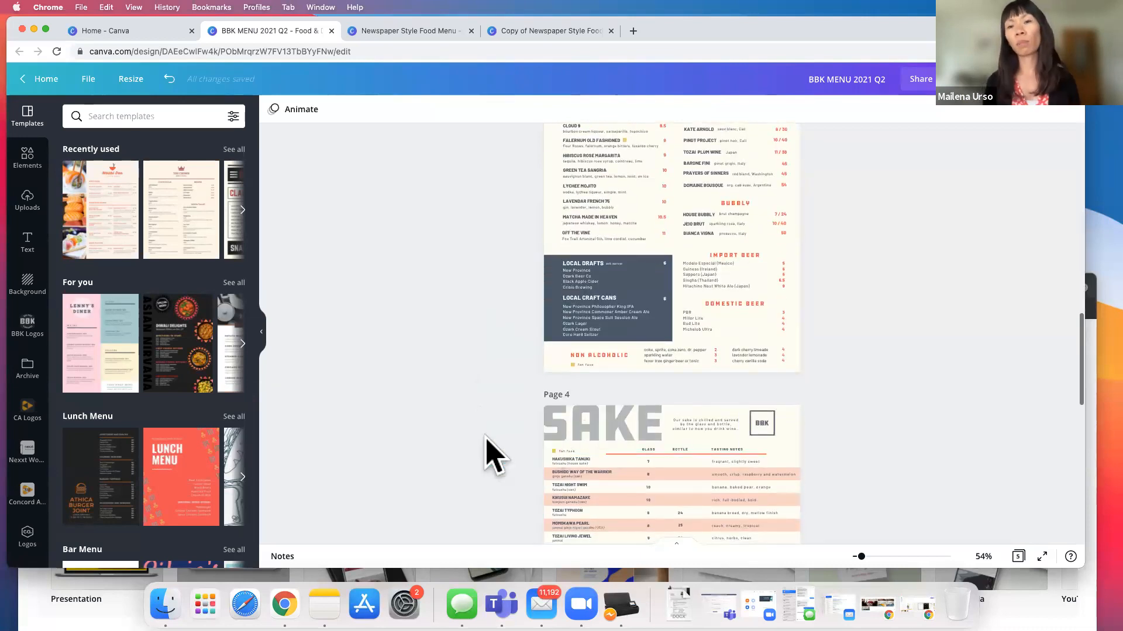
pyautogui.scroll(-1, 866, 328)
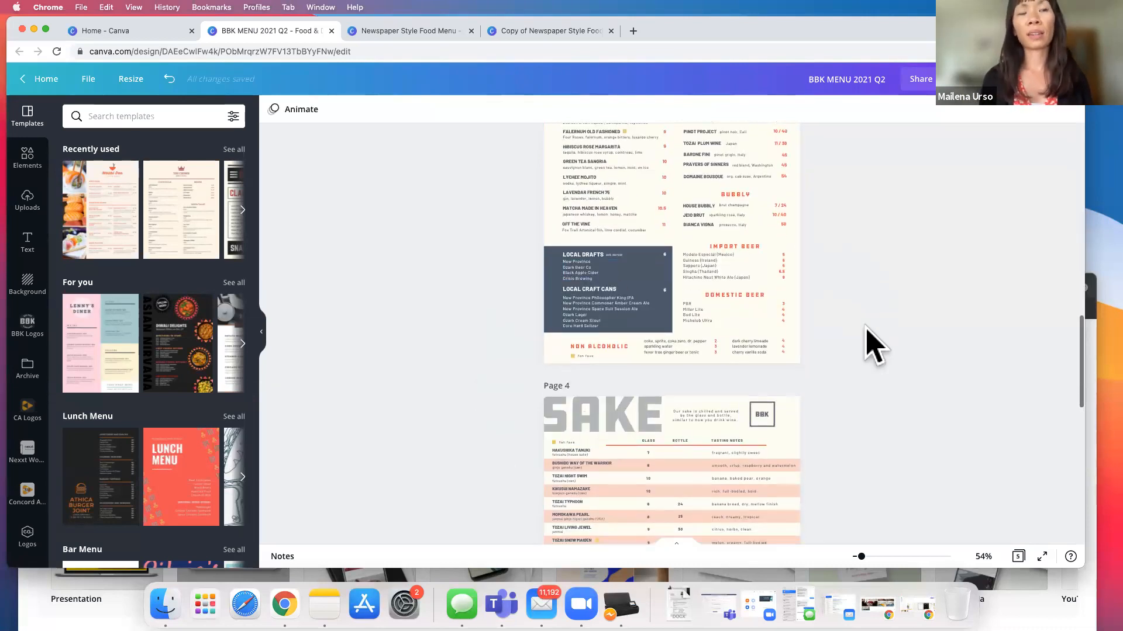
# Look over the SAKE list, its flights and the sake types page again, alongside the Moshi Den template on page 1.
pyautogui.scroll(-5, 858, 468)
pyautogui.scroll(-4, 864, 468)
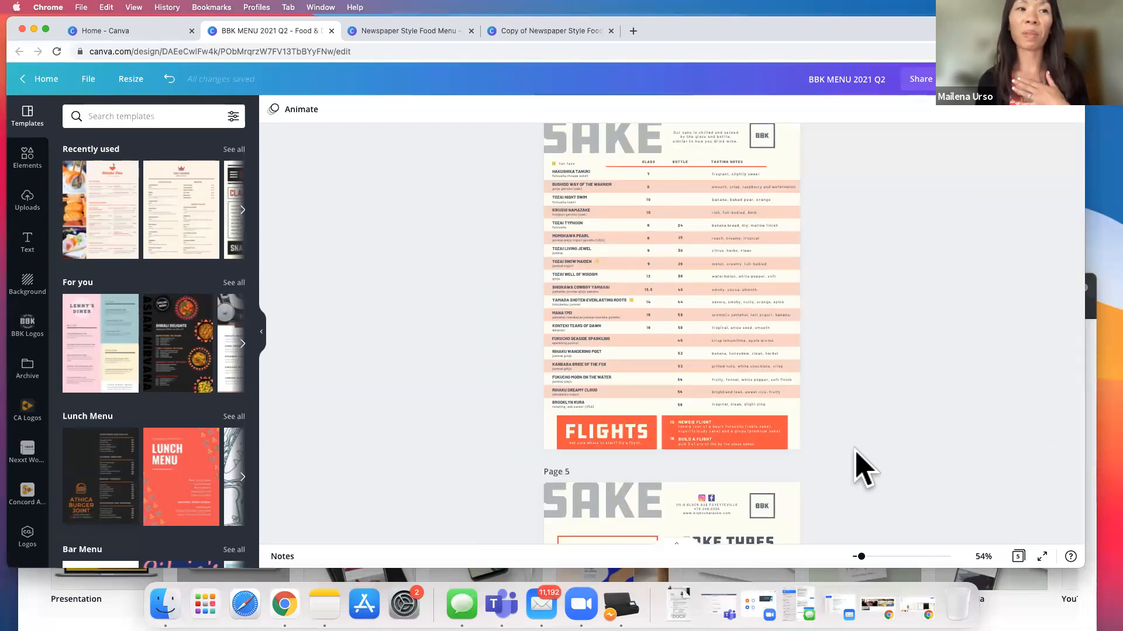
pyautogui.scroll(-3, 848, 492)
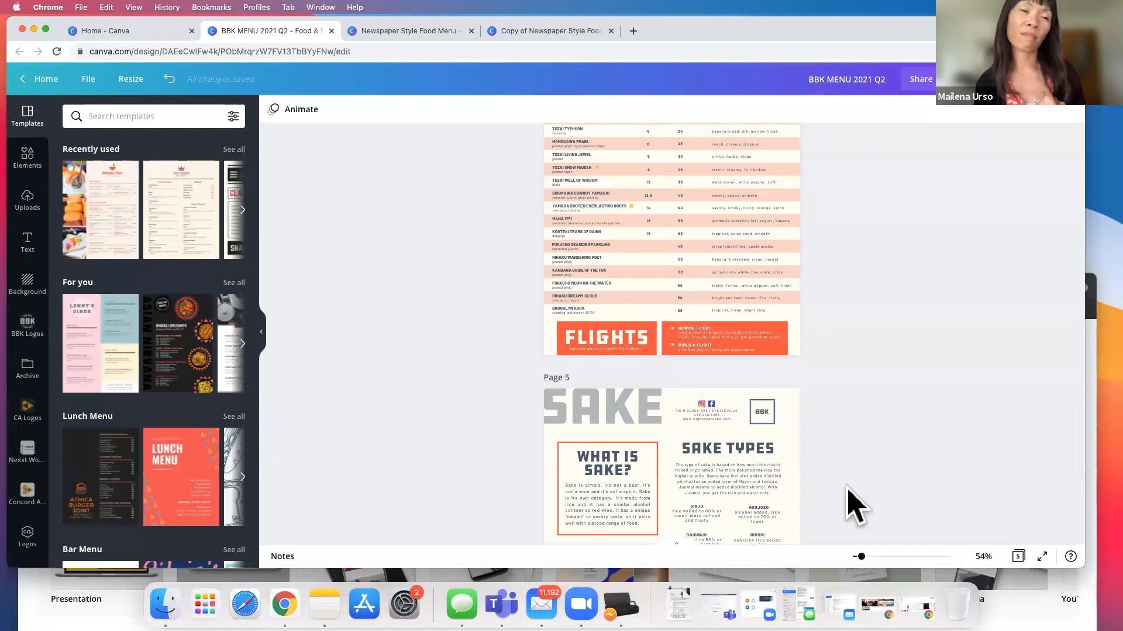
pyautogui.scroll(20, 865, 303)
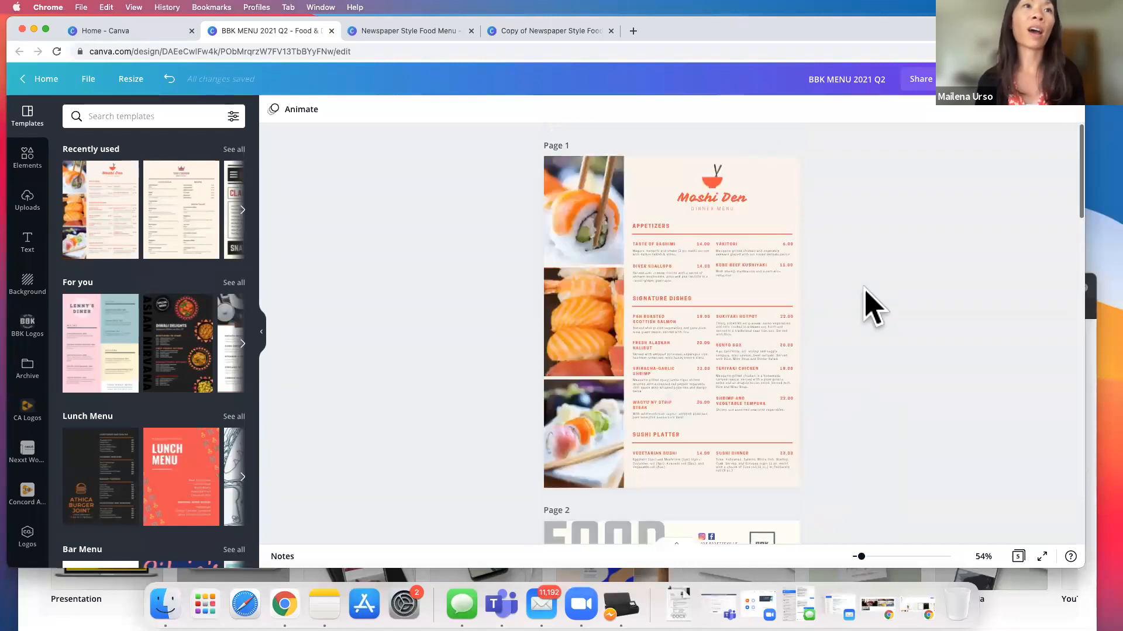
pyautogui.scroll(-15, 883, 421)
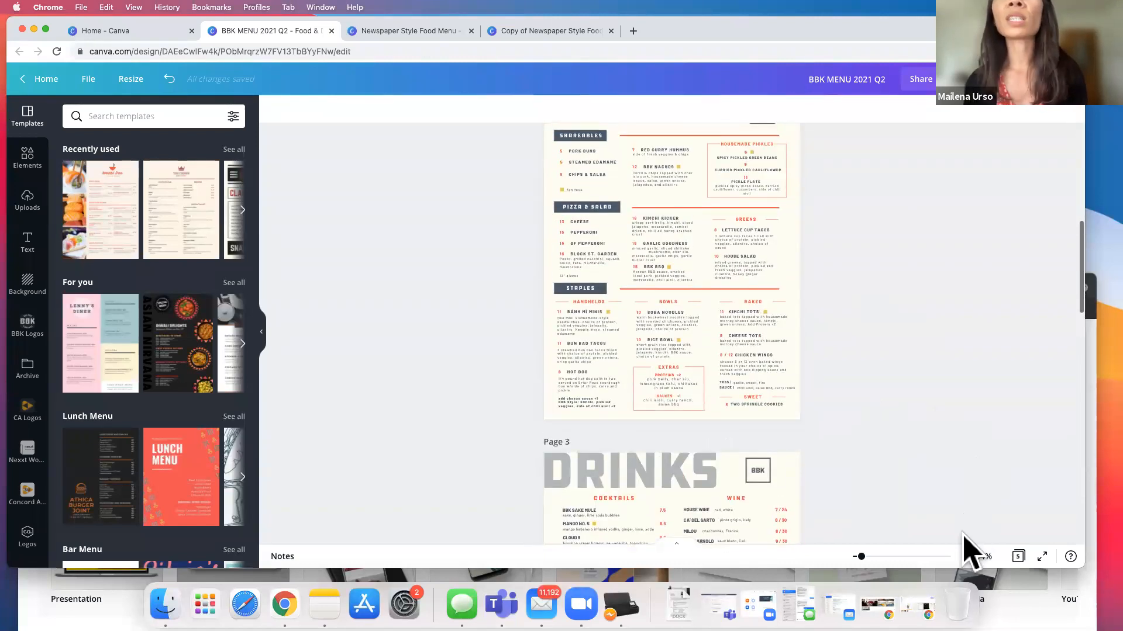
# Enlarge the FOOD page and retype the price of the Kimchi Kicker under PIZZA & SALAD as 16.
pyautogui.moveTo(862, 557); pyautogui.dragTo(874, 557)
pyautogui.scroll(5, 858, 376)
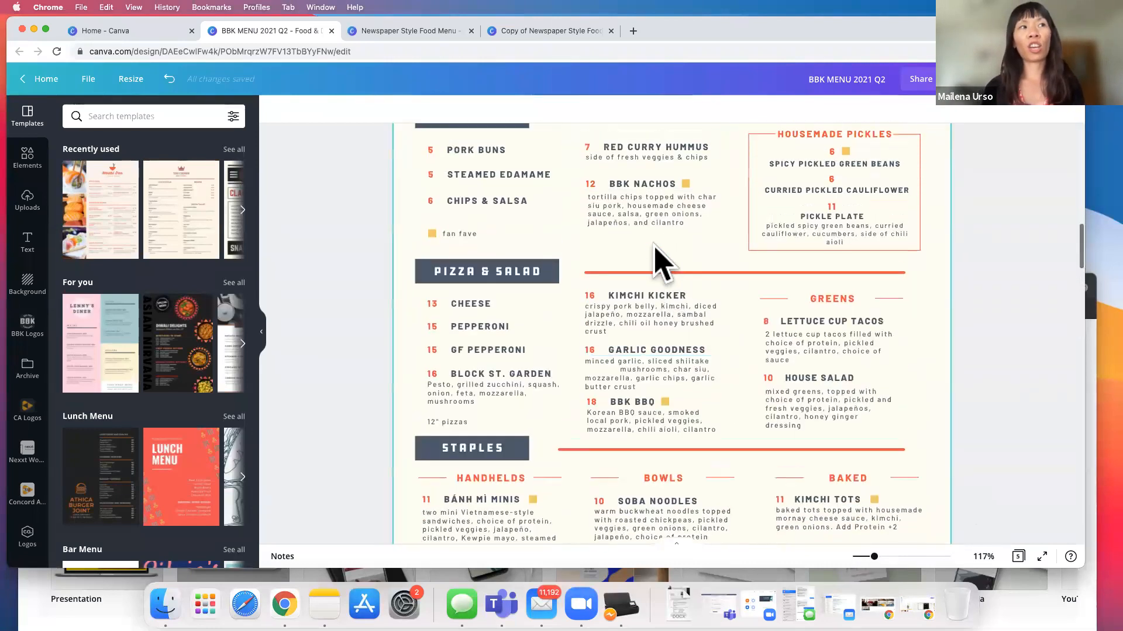
pyautogui.click(593, 301)
pyautogui.click(597, 297)
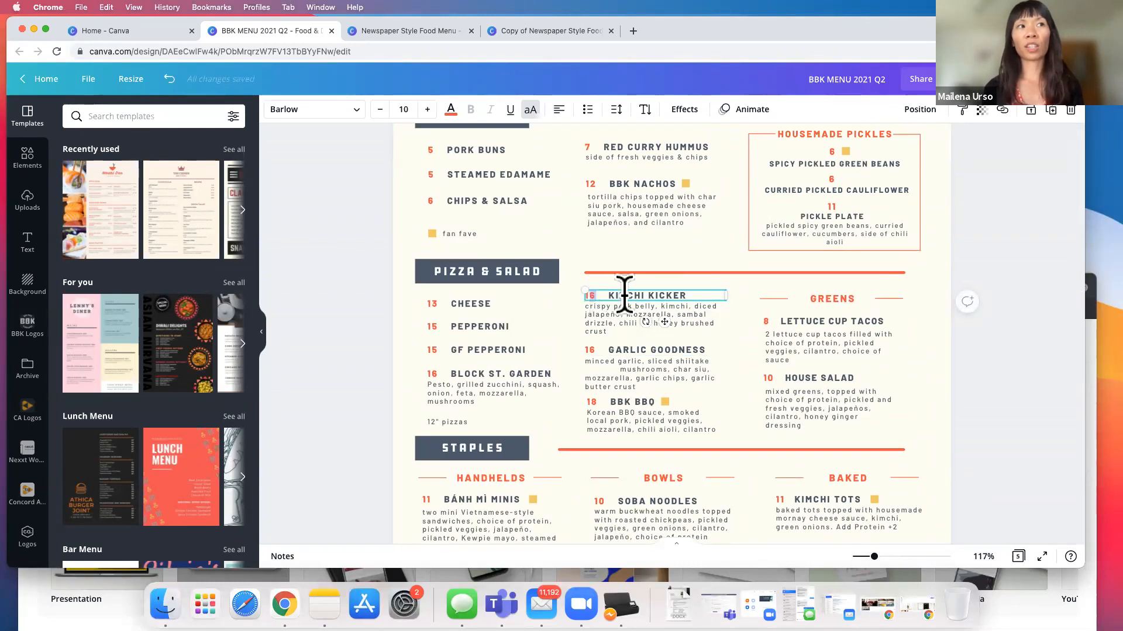
pyautogui.write('1')
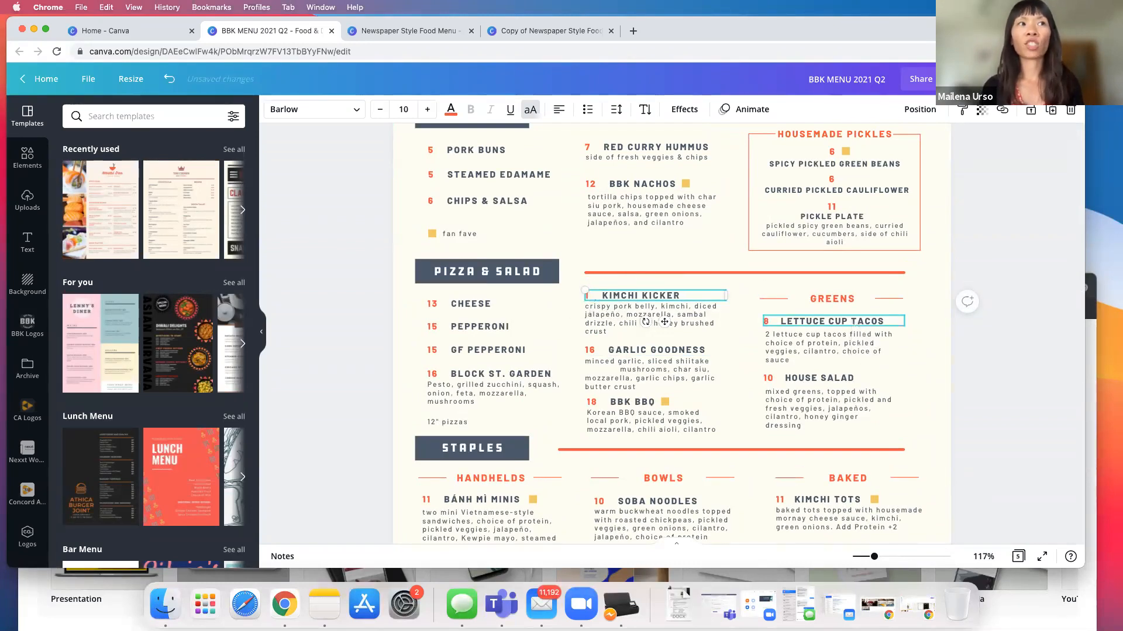
pyautogui.write('6')
pyautogui.click(998, 258)
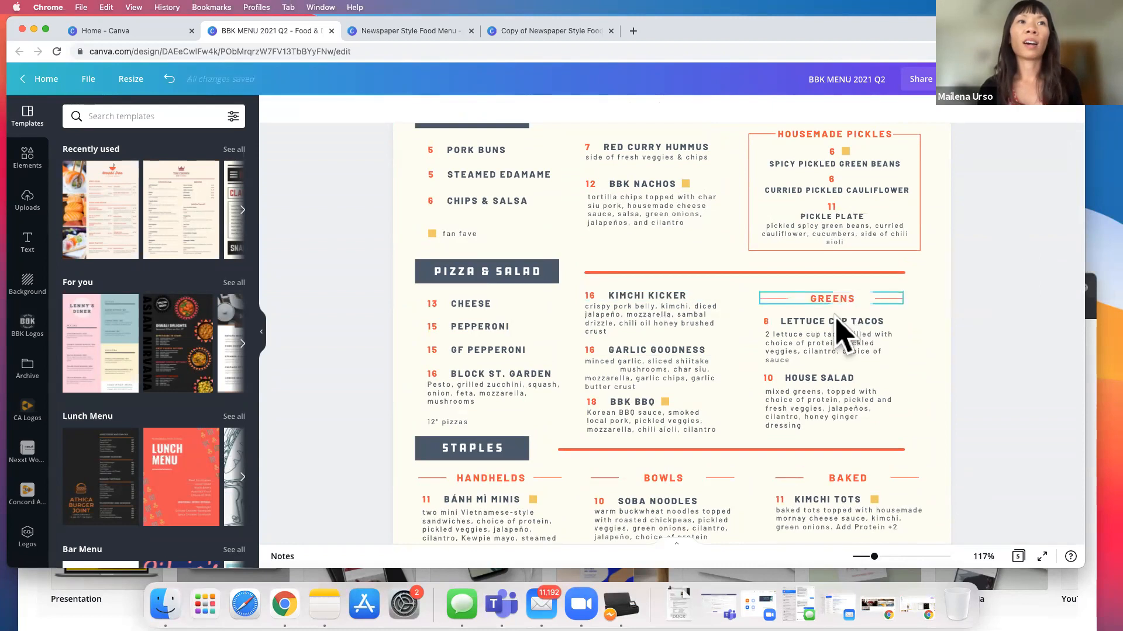
# Delete the Moshi Den template page so the menu starts with the FOOD page.
pyautogui.scroll(-1, 825, 398)
pyautogui.scroll(-3, 810, 351)
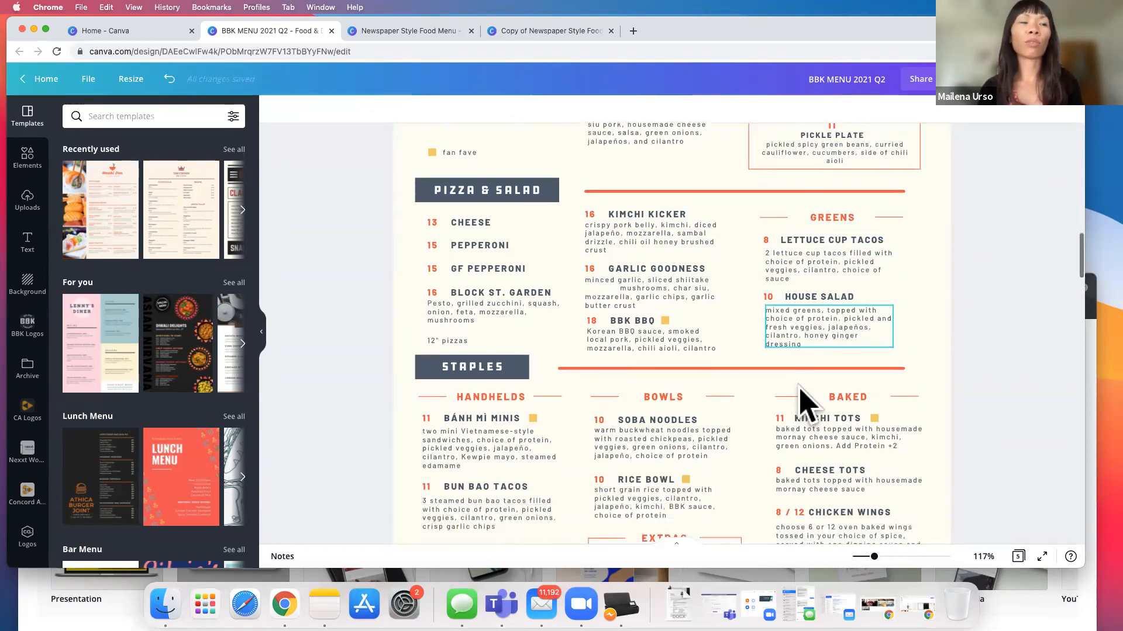
pyautogui.scroll(-3, 627, 447)
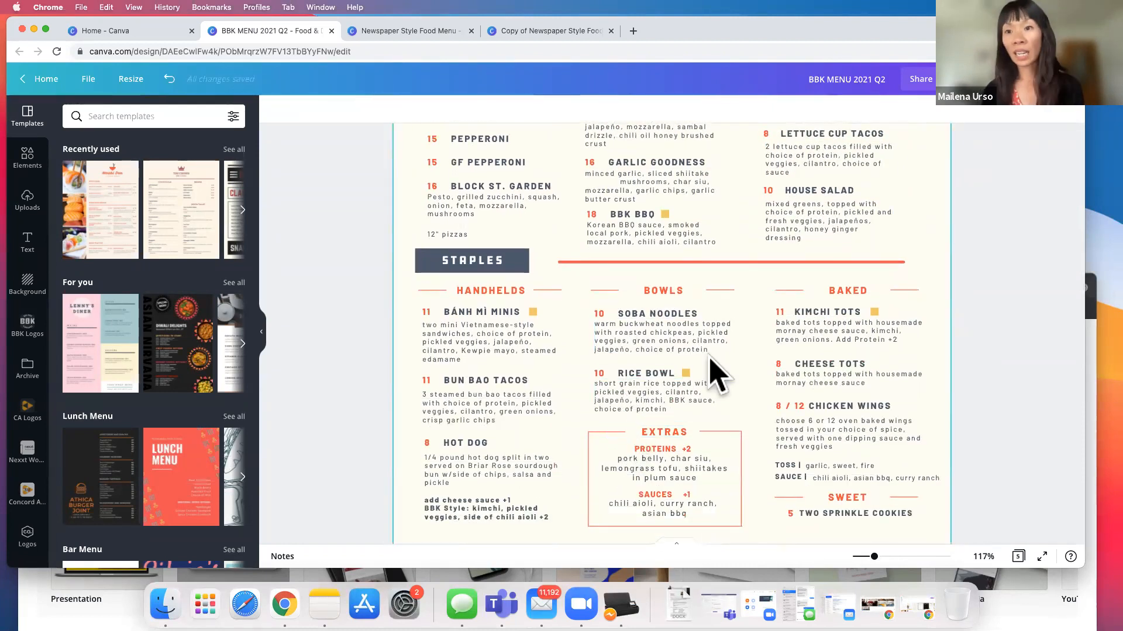
pyautogui.scroll(-2, 681, 441)
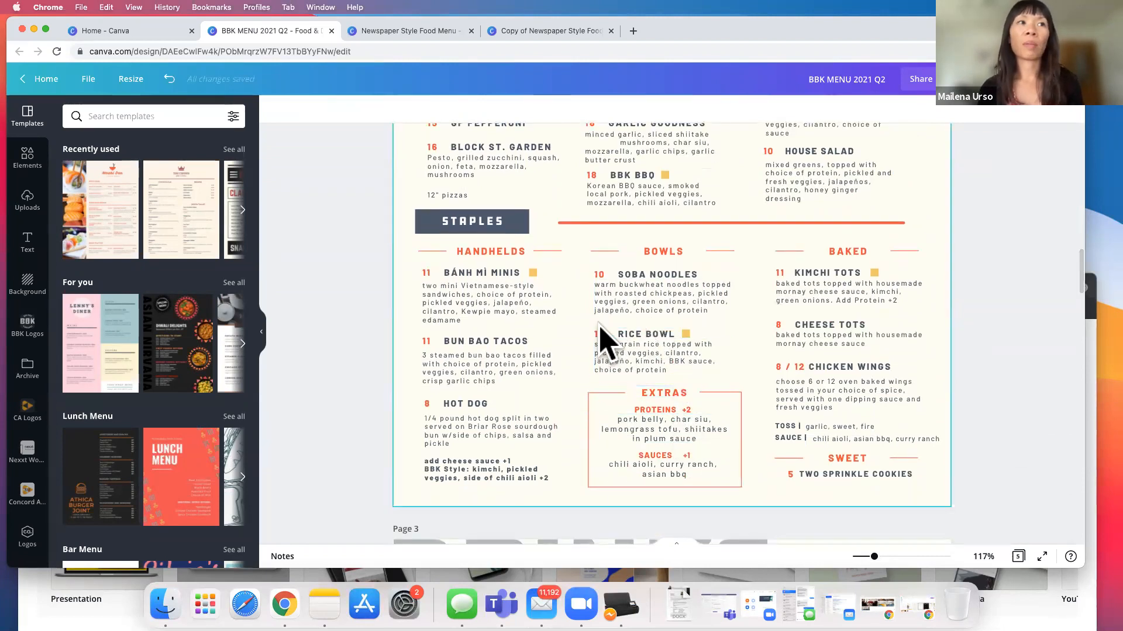
pyautogui.scroll(-6, 840, 394)
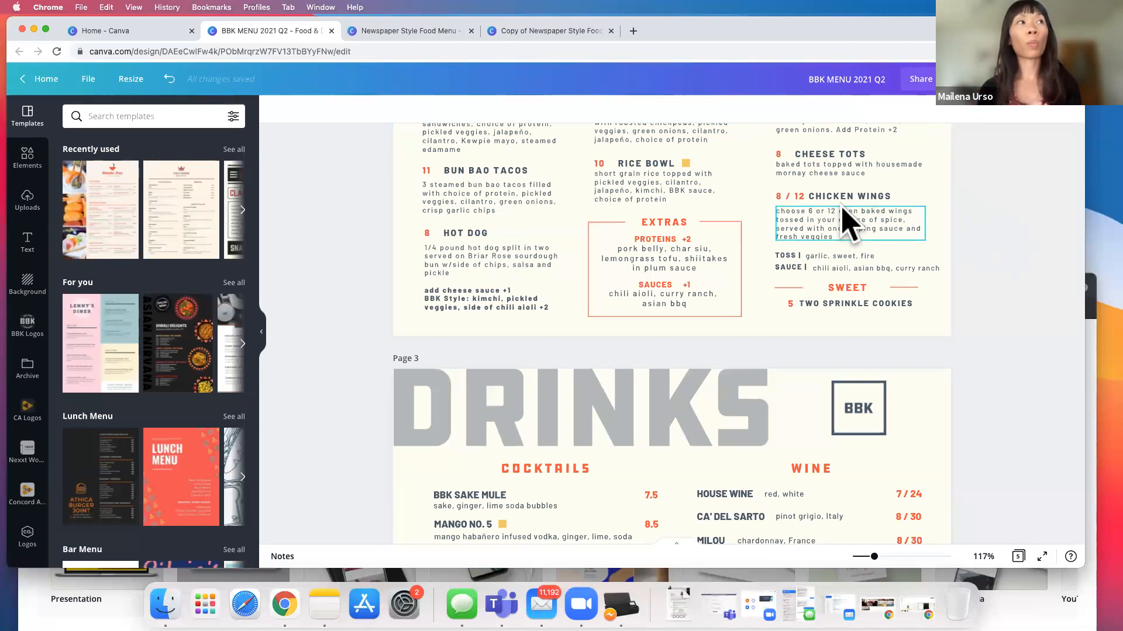
pyautogui.scroll(20, 345, 208)
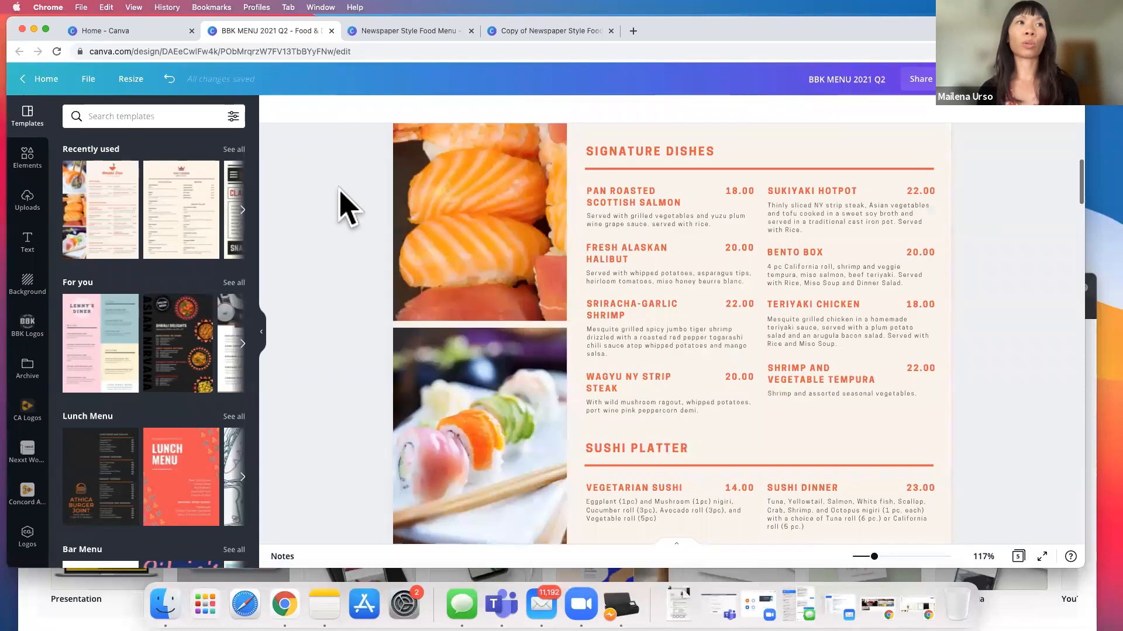
pyautogui.click(922, 147)
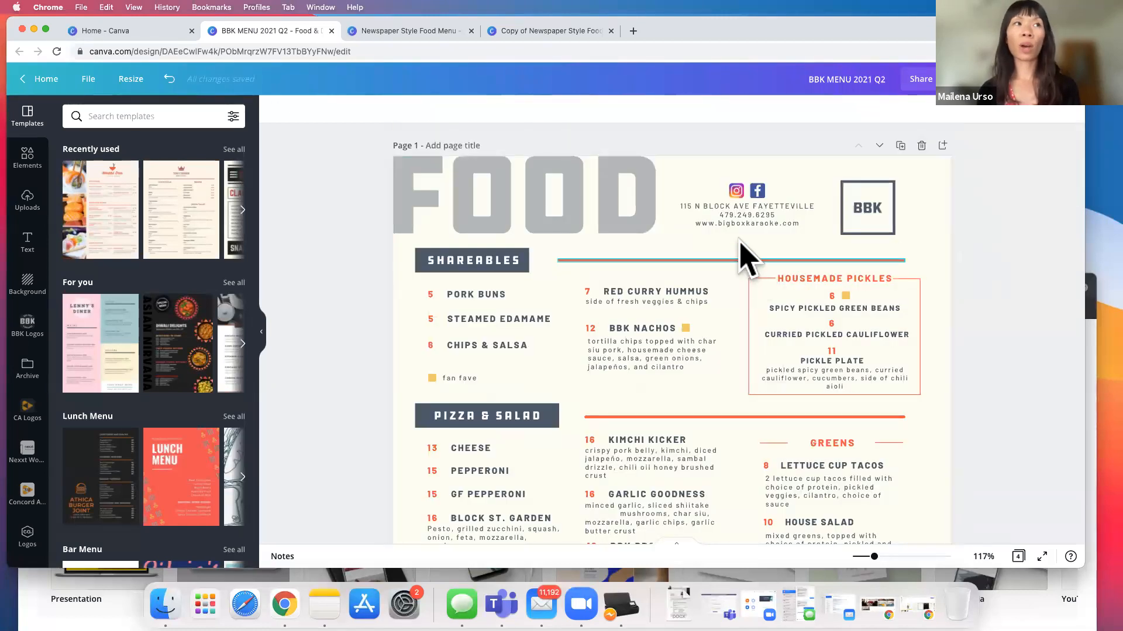
# Make a copy of the BBK MENU 2021 Q2 design and rename the copy BBK MENU 2021 Q3.
pyautogui.click(93, 86)
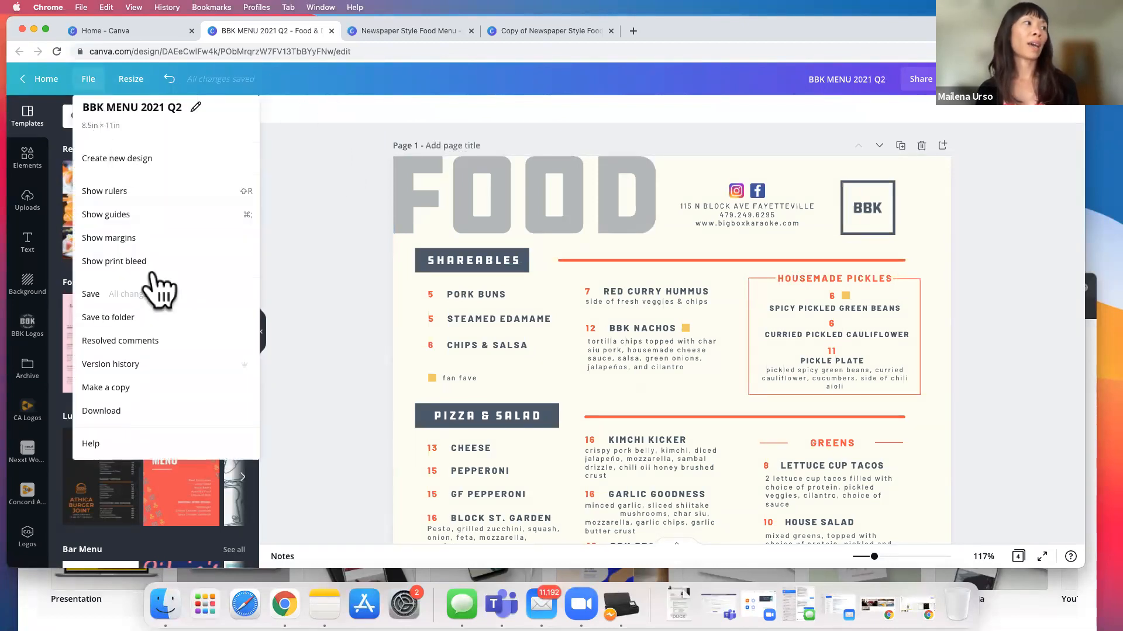
pyautogui.click(128, 387)
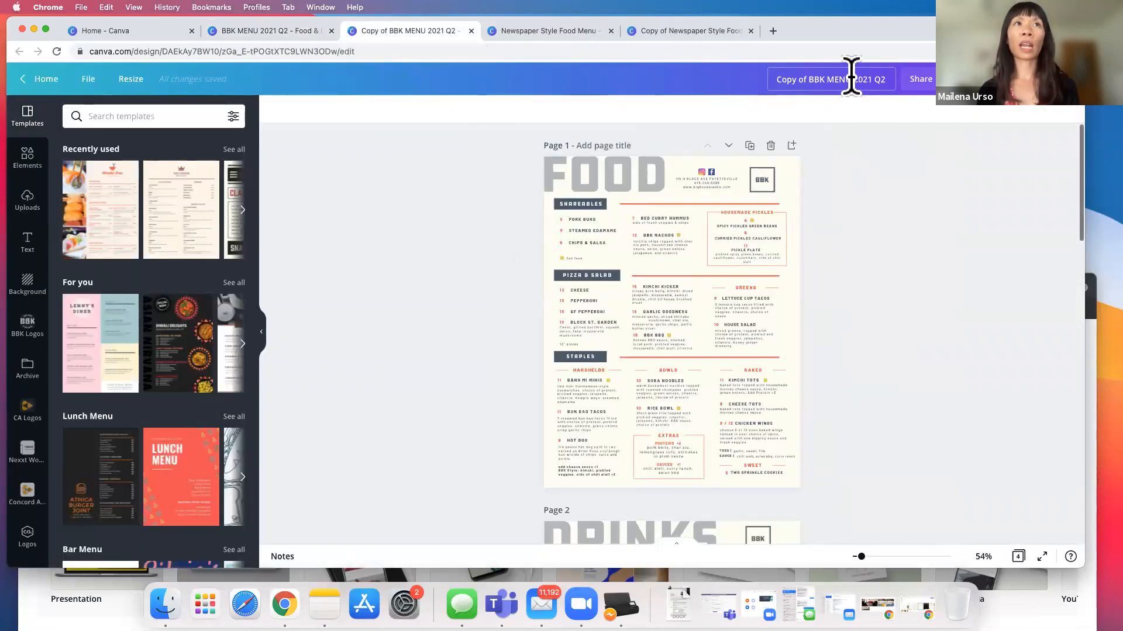
pyautogui.click(815, 79)
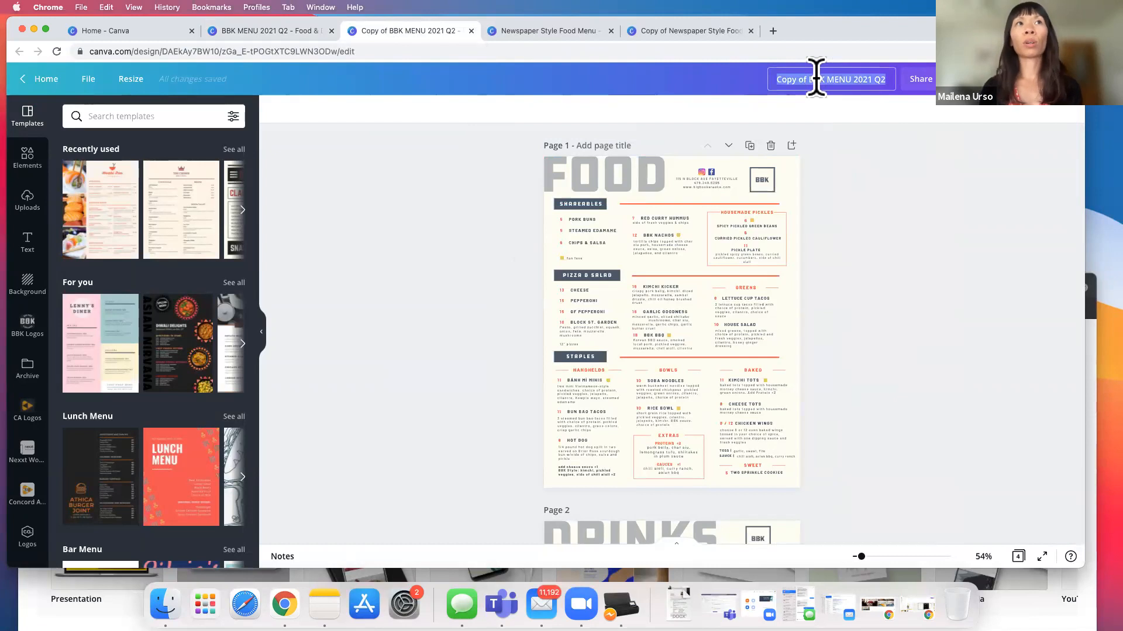
pyautogui.click(886, 79)
pyautogui.press('BackSpace')
pyautogui.write('3')
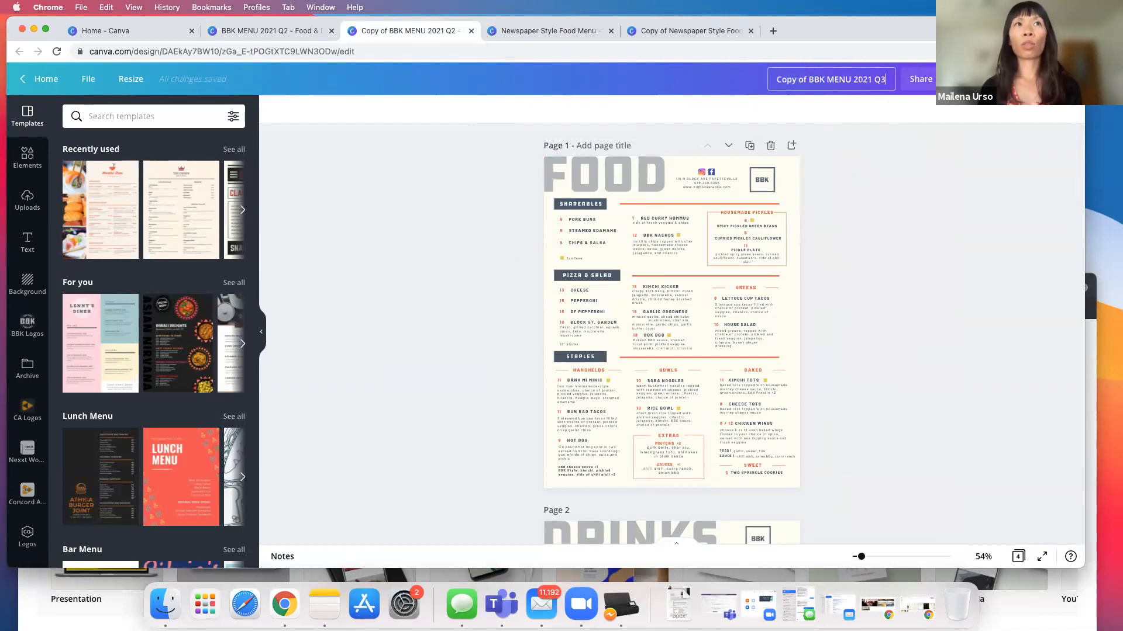
pyautogui.moveTo(809, 79); pyautogui.dragTo(766, 88)
pyautogui.press('BackSpace')
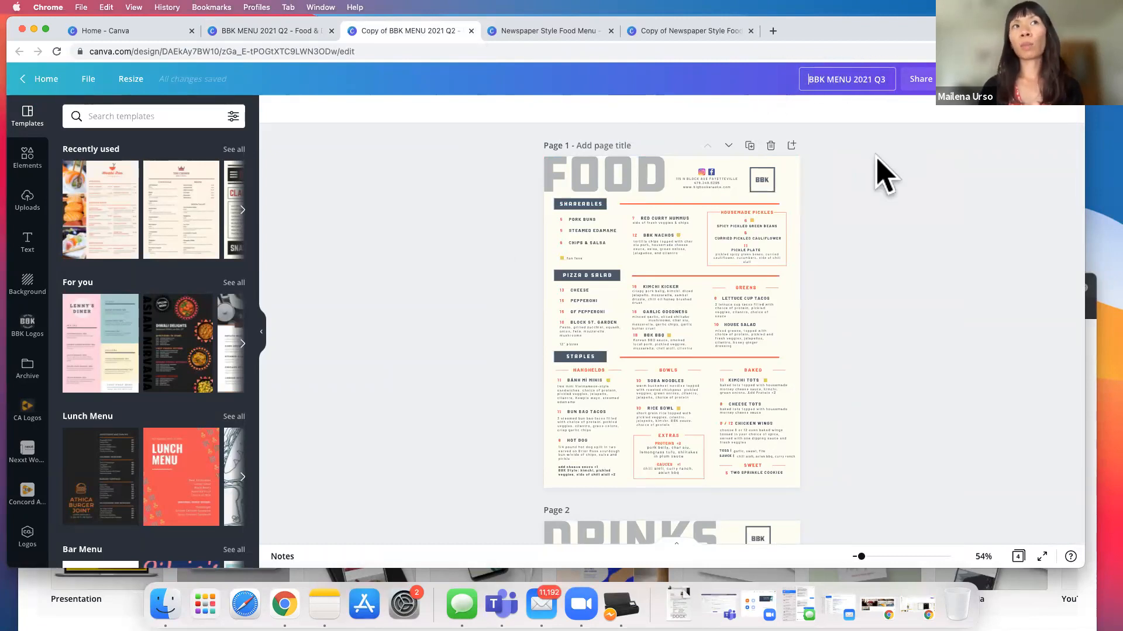
pyautogui.press('Return')
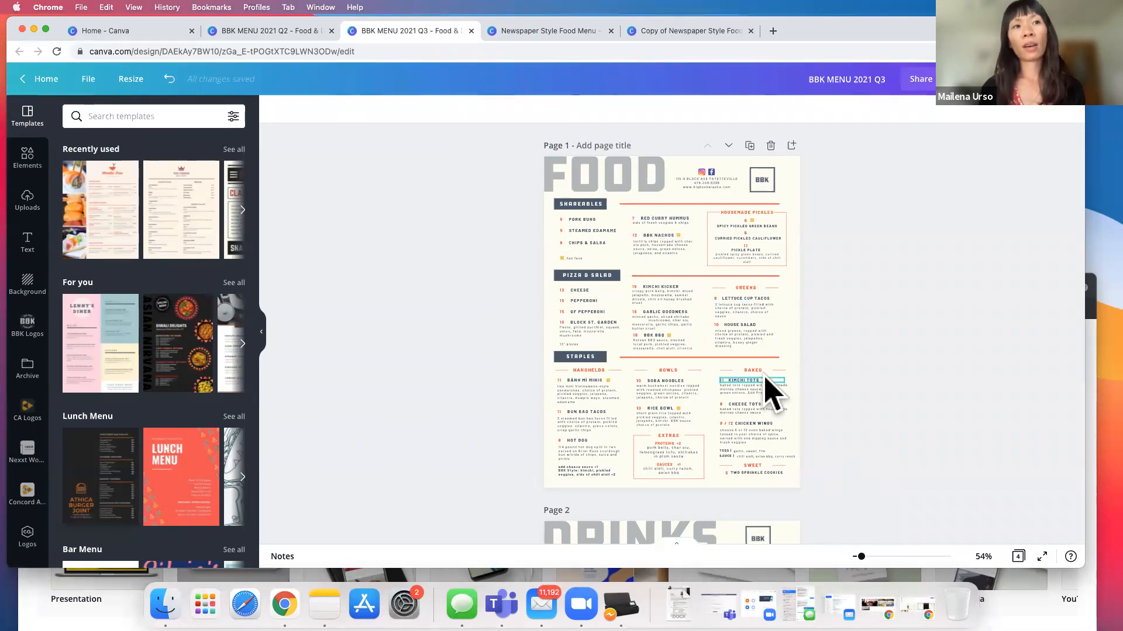
# Examine the download settings for the Q3 menu, including the available file types, keeping PDF Print for all pages.
pyautogui.click(956, 79)
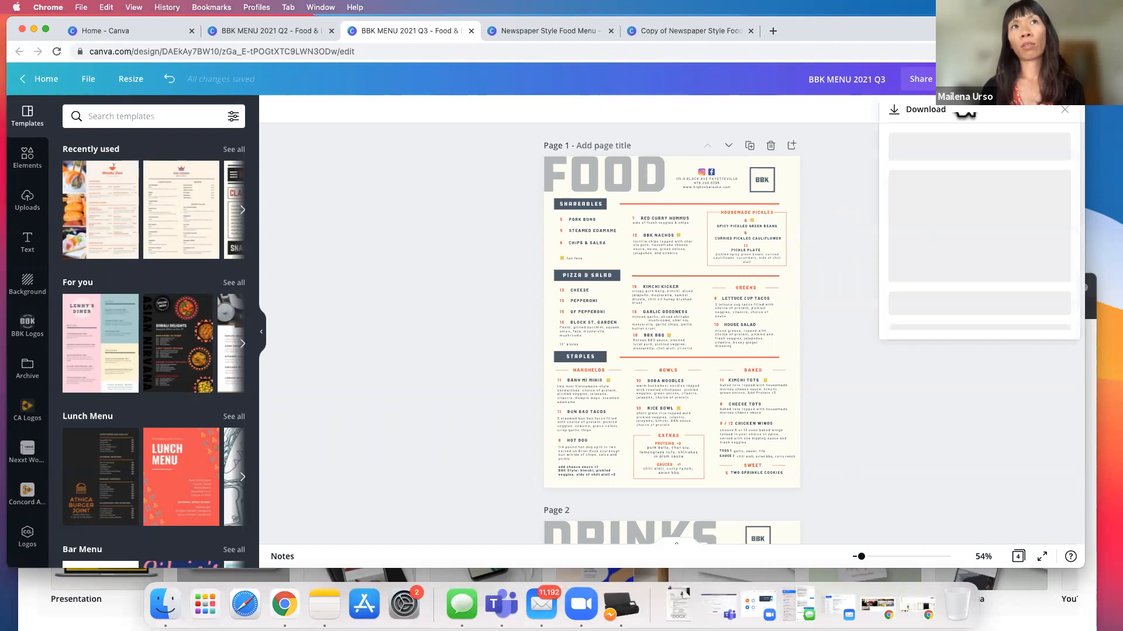
pyautogui.click(941, 166)
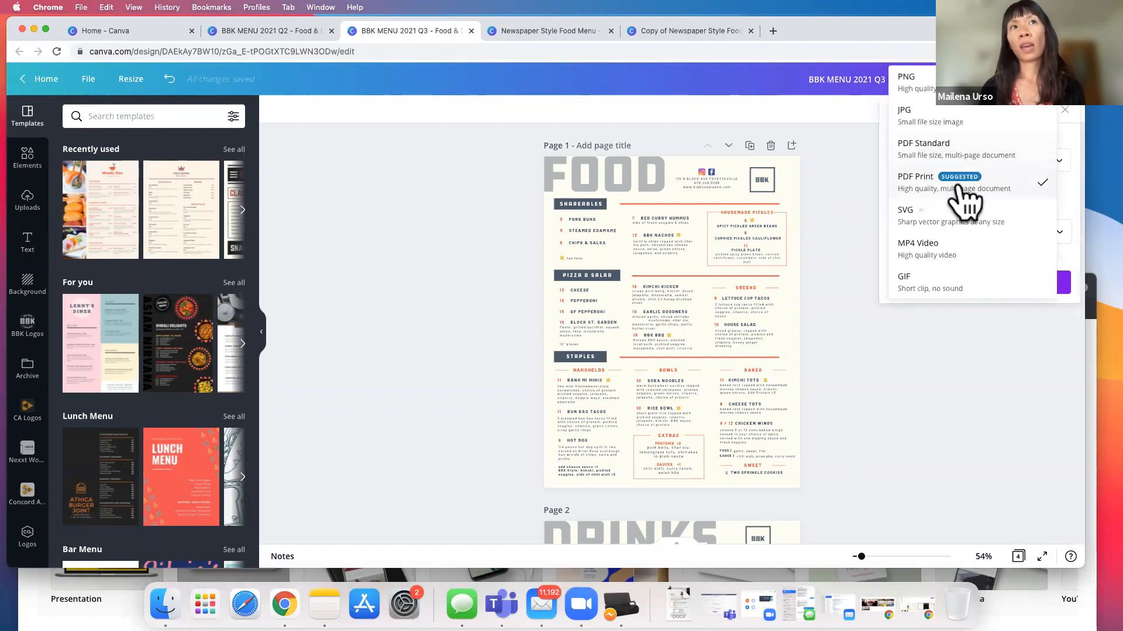
pyautogui.click(834, 255)
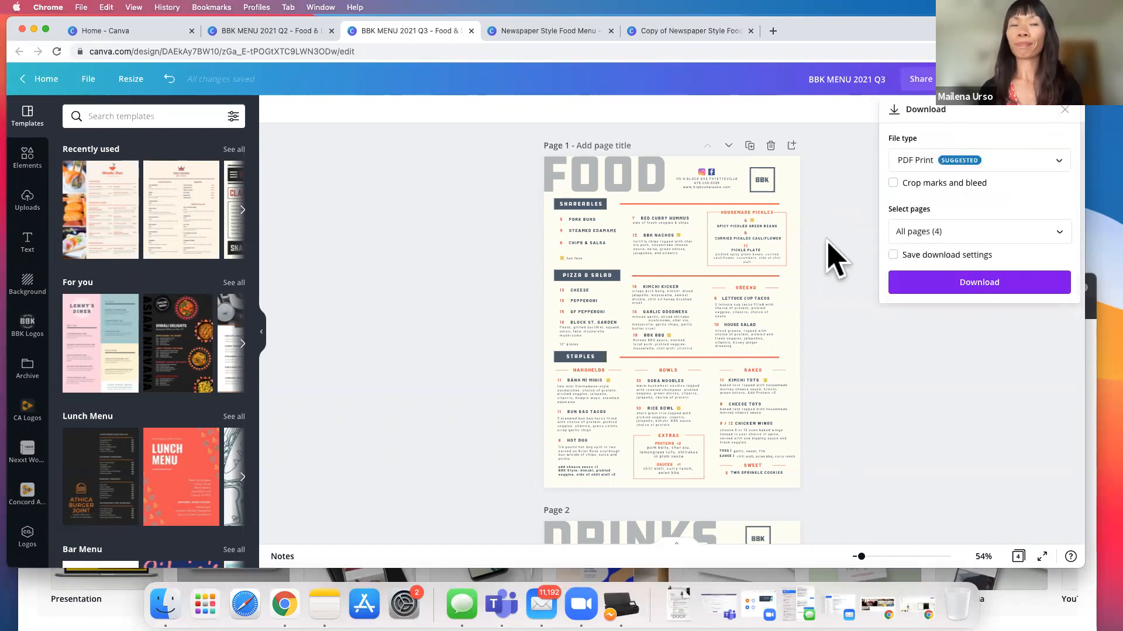
pyautogui.click(854, 292)
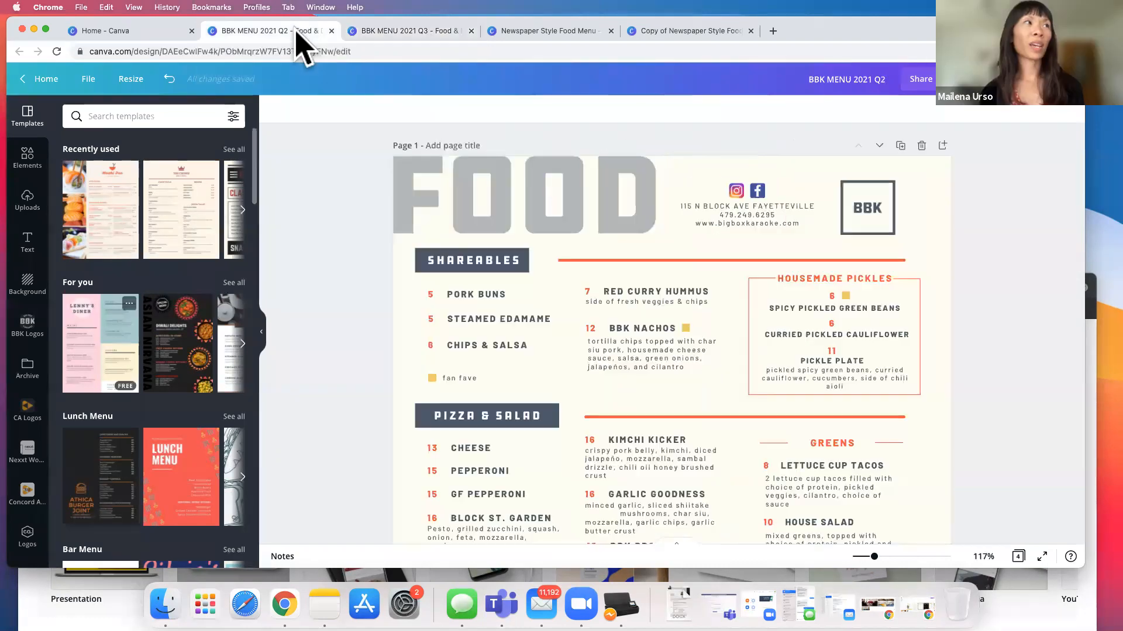
# Return to the Canva home page, search for "happy" and look through the suggested designs.
pyautogui.click(143, 32)
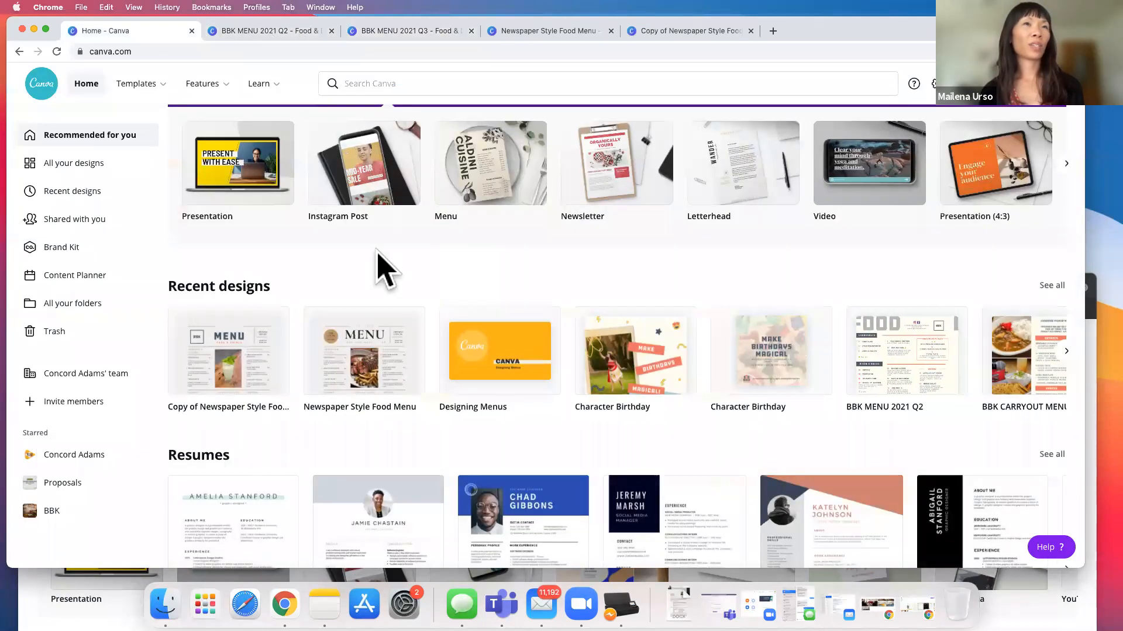
pyautogui.scroll(3, 377, 266)
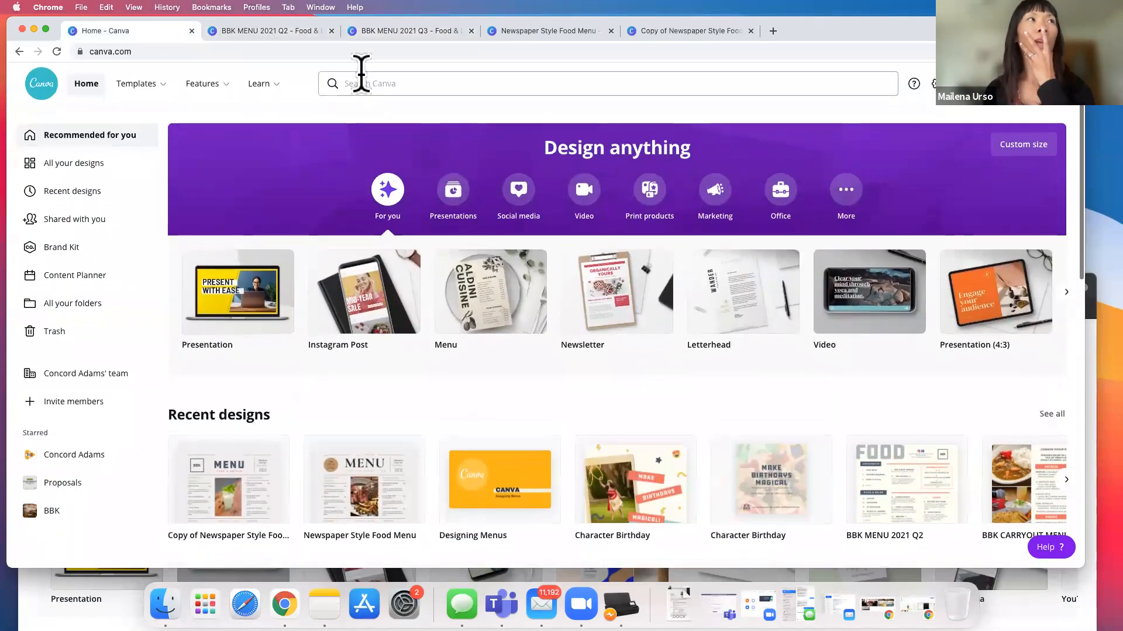
pyautogui.click(293, 33)
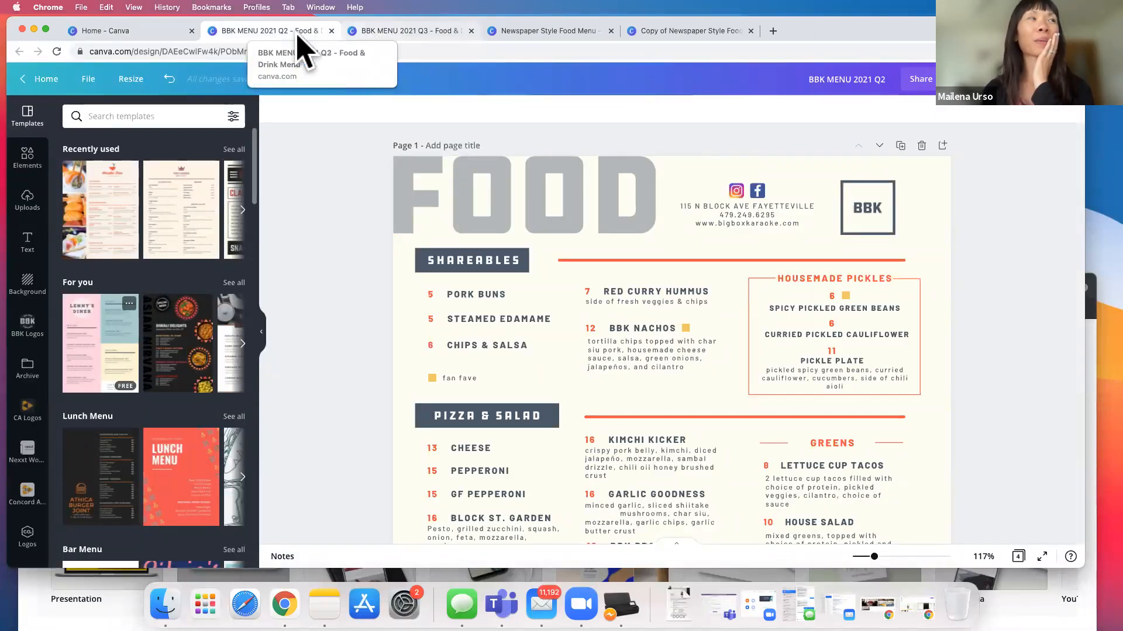
pyautogui.click(162, 32)
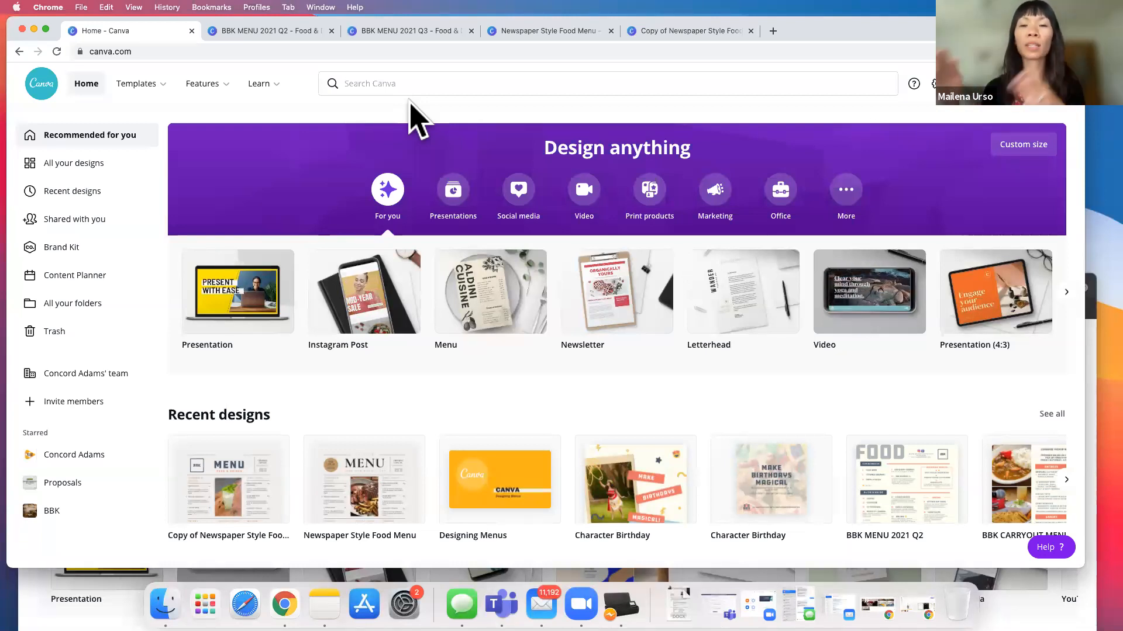
pyautogui.click(480, 87)
pyautogui.write('happy')
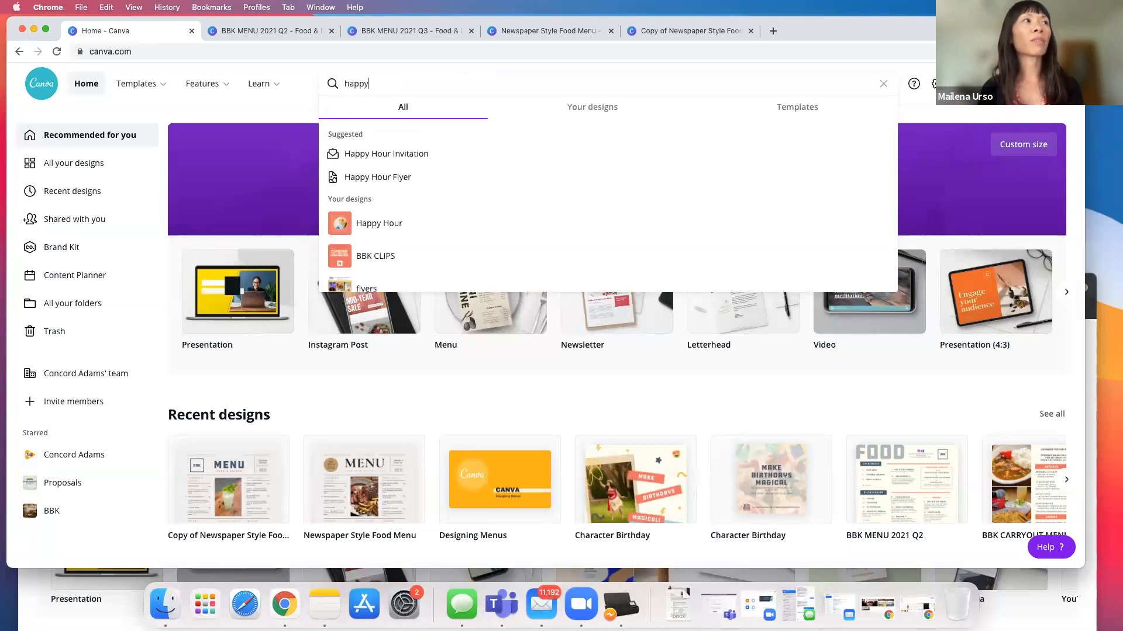
pyautogui.scroll(-3, 468, 225)
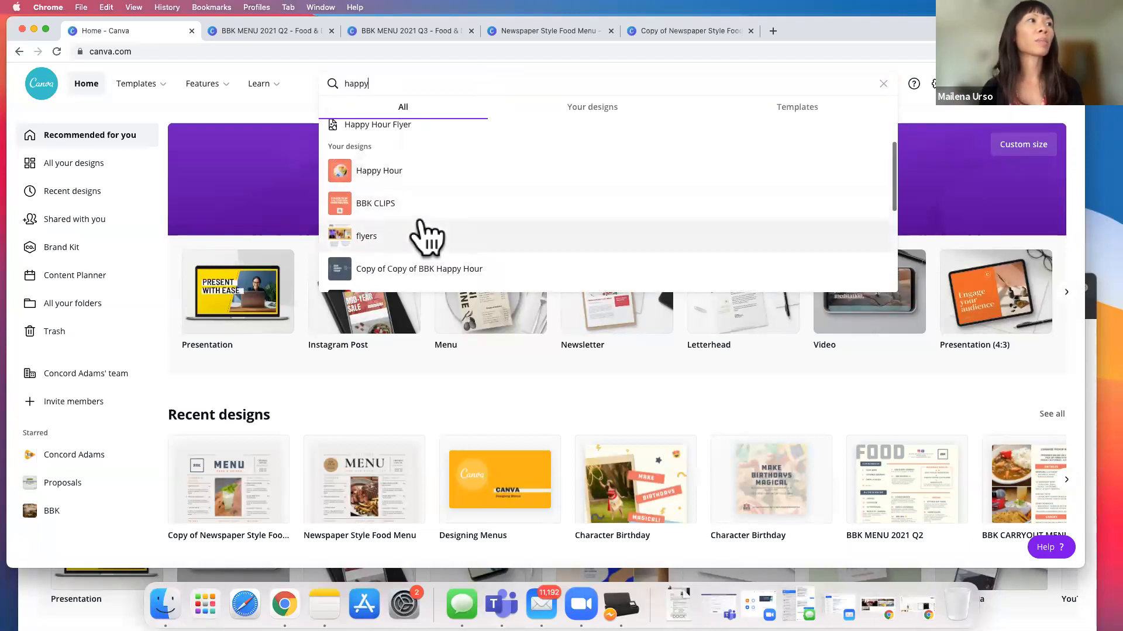
pyautogui.scroll(-2, 477, 237)
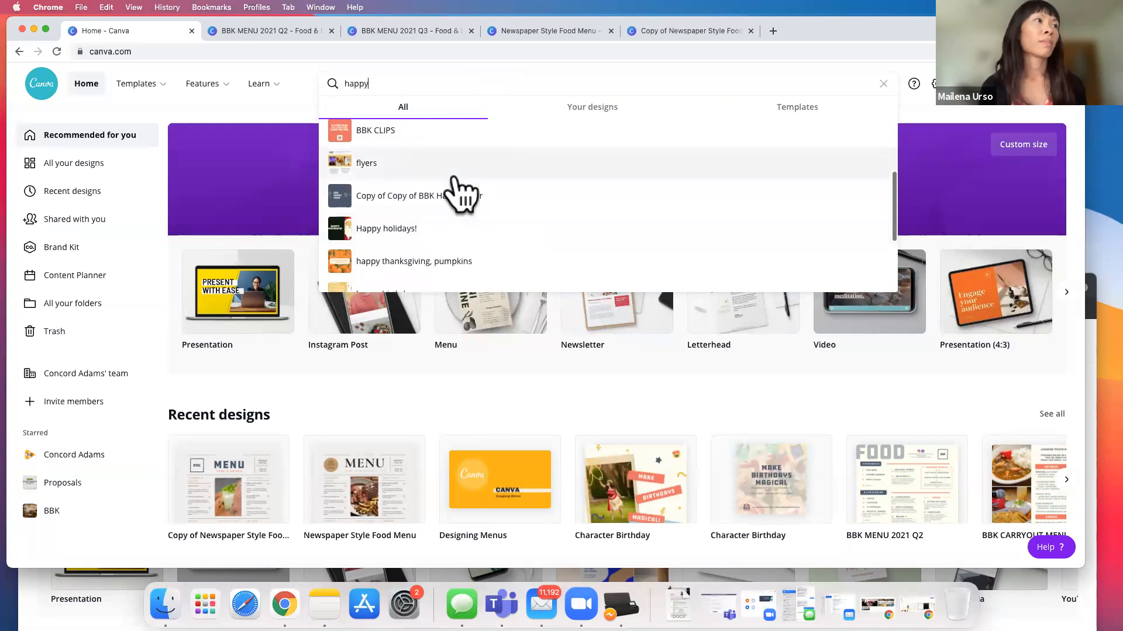
pyautogui.scroll(5, 458, 195)
pyautogui.click(82, 94)
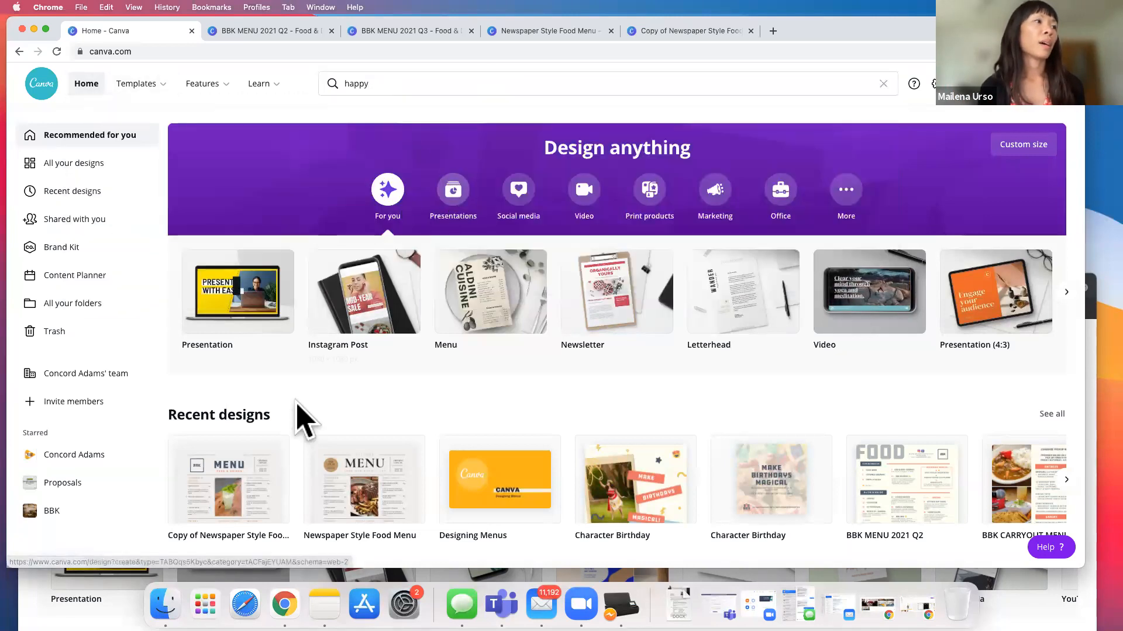
# Look through the full list of recent designs and open the table tent design.
pyautogui.scroll(-3, 300, 412)
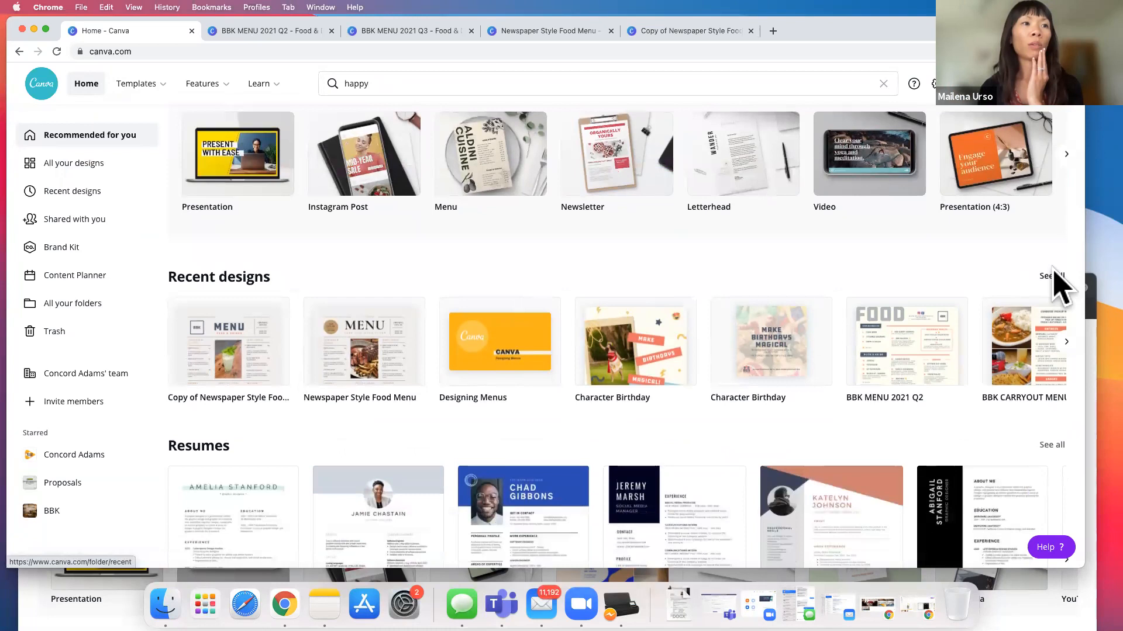
pyautogui.click(1051, 279)
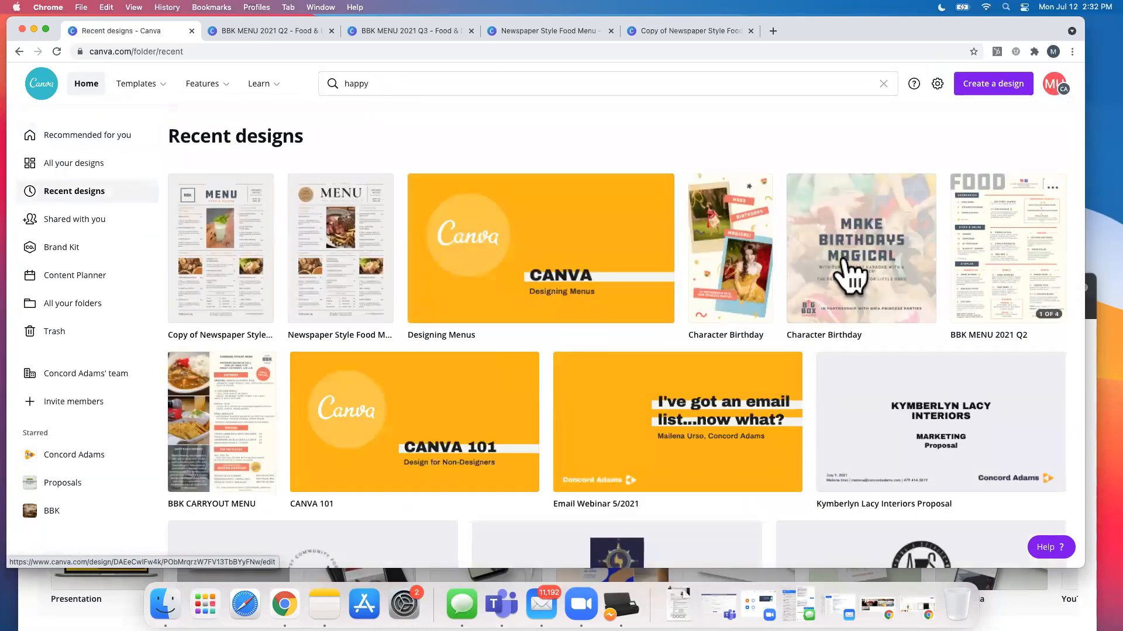
pyautogui.scroll(-4, 757, 401)
pyautogui.scroll(-5, 743, 401)
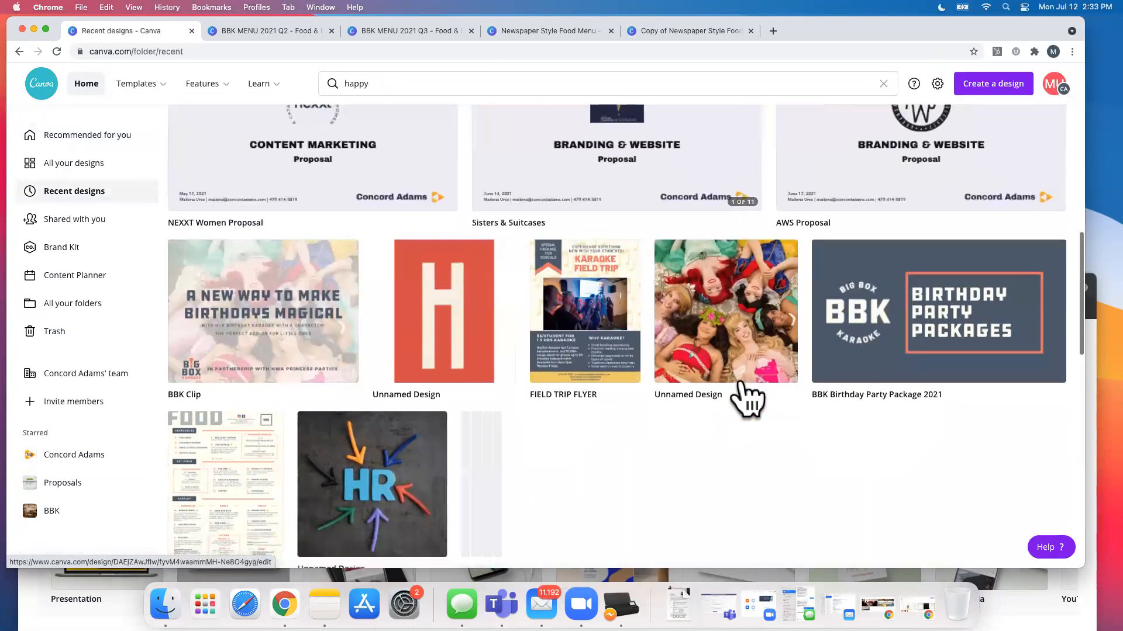
pyautogui.scroll(-10, 747, 398)
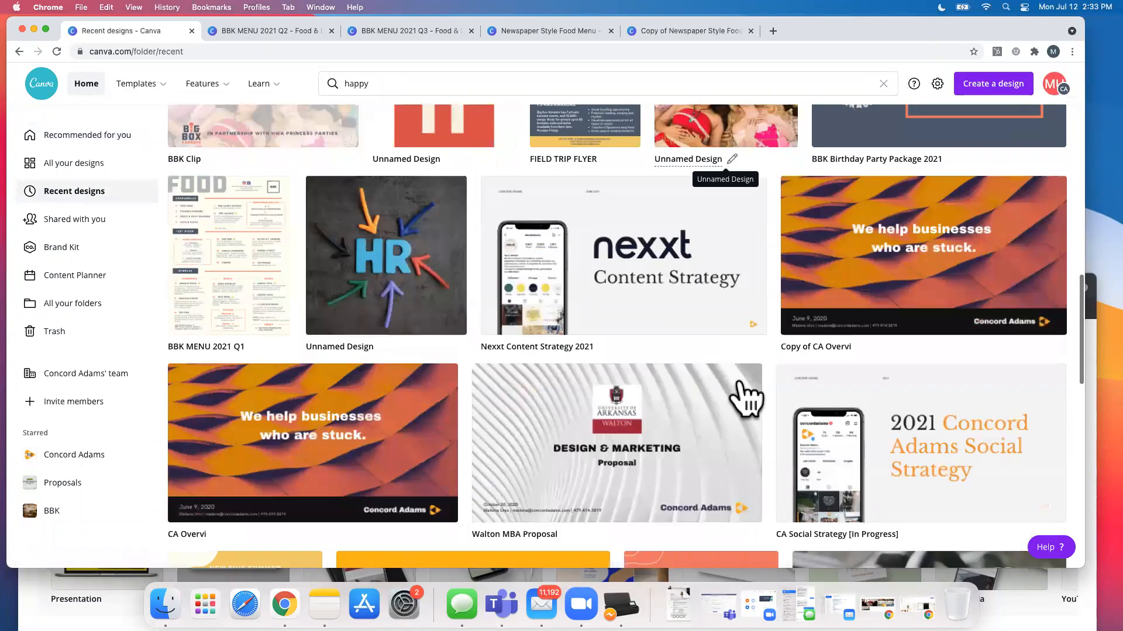
pyautogui.scroll(-2, 608, 318)
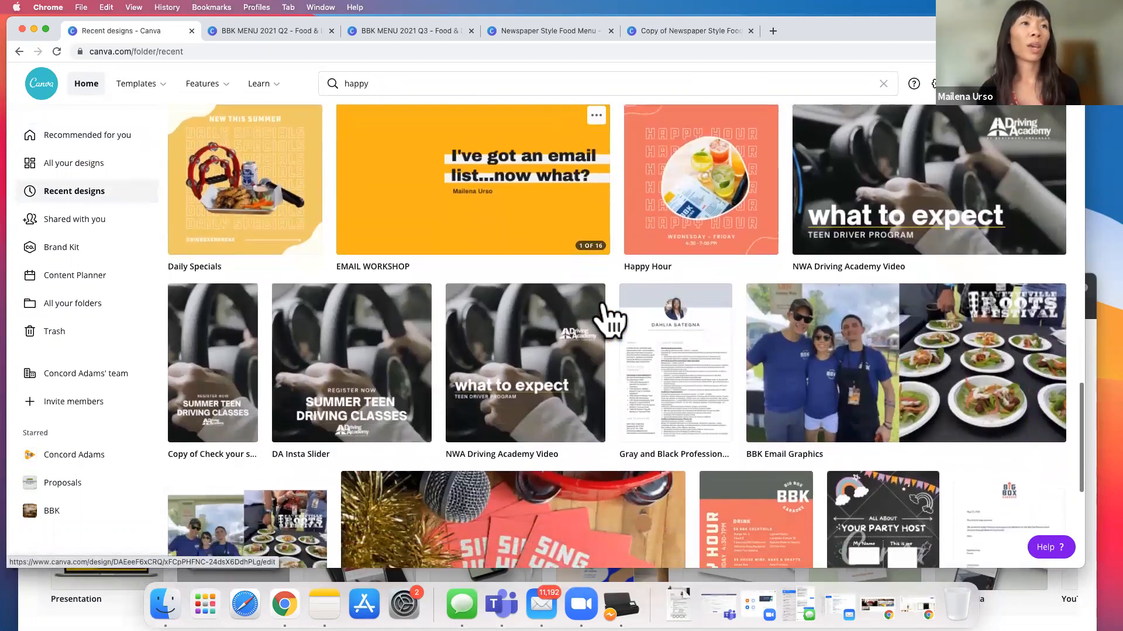
pyautogui.scroll(-2, 472, 268)
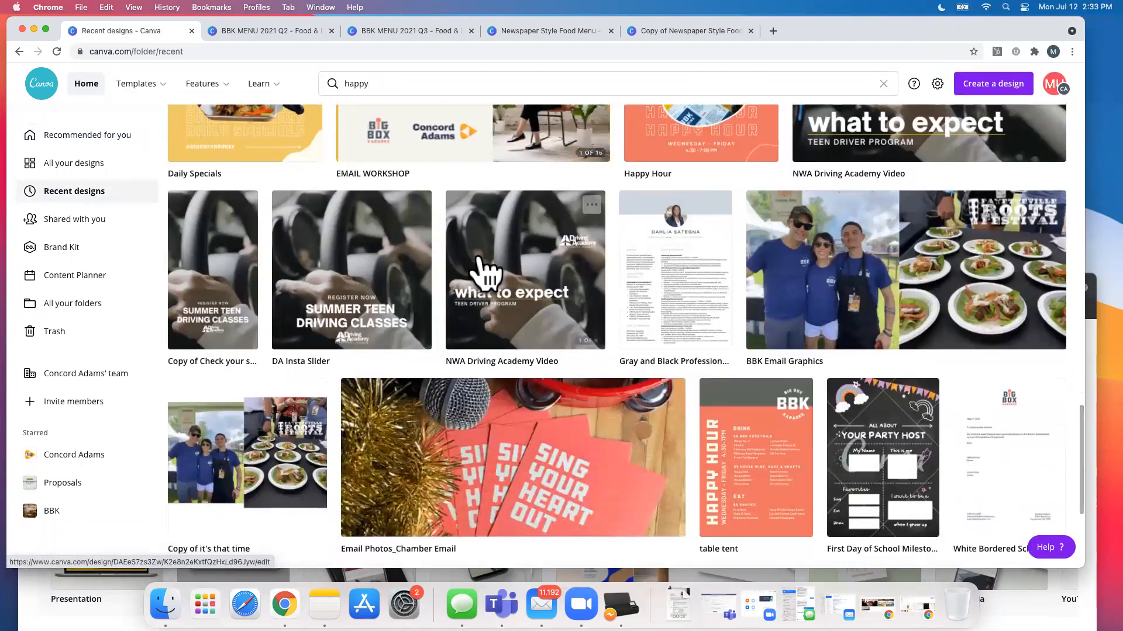
pyautogui.click(760, 442)
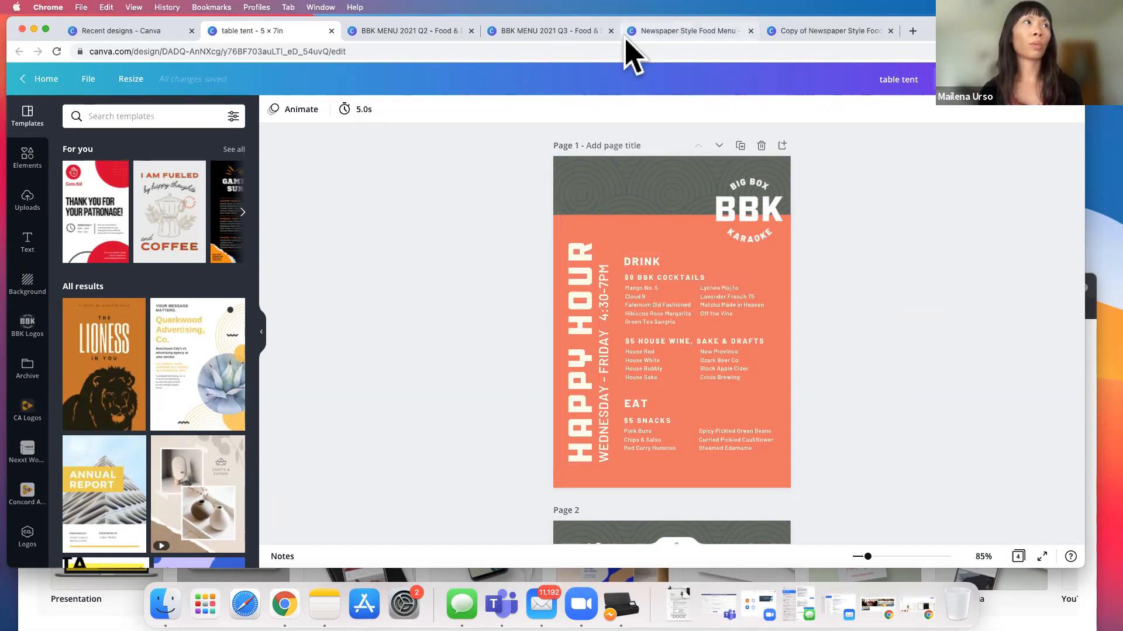
# Return to the Canva home page and create a new custom-size design of 5 x 6 in.
pyautogui.click(125, 31)
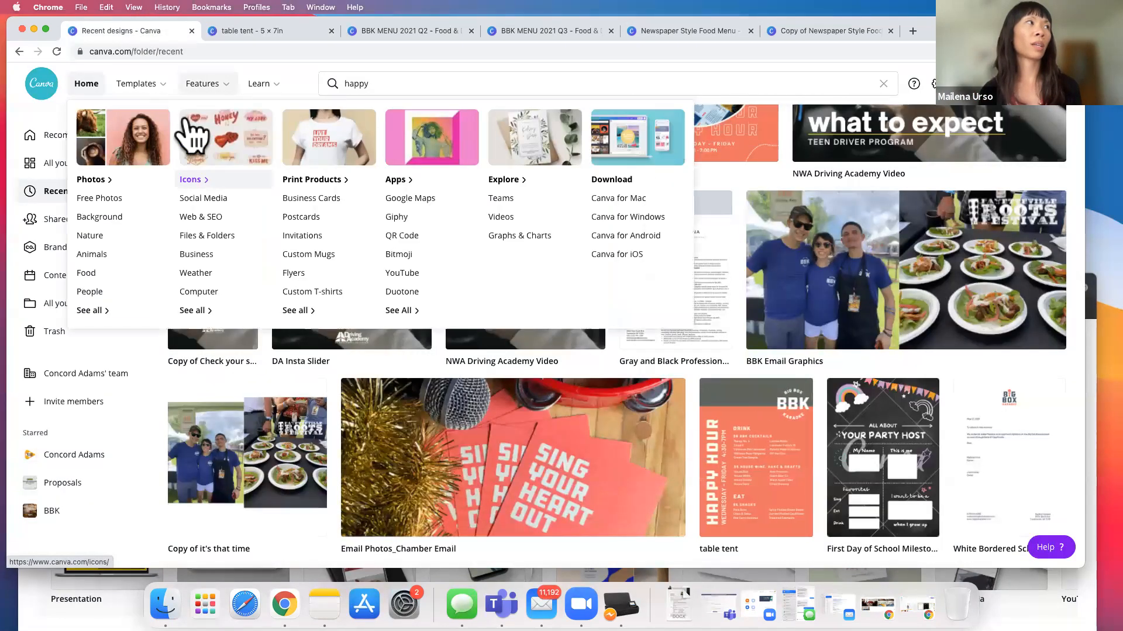
pyautogui.click(91, 84)
pyautogui.moveTo(117, 102)
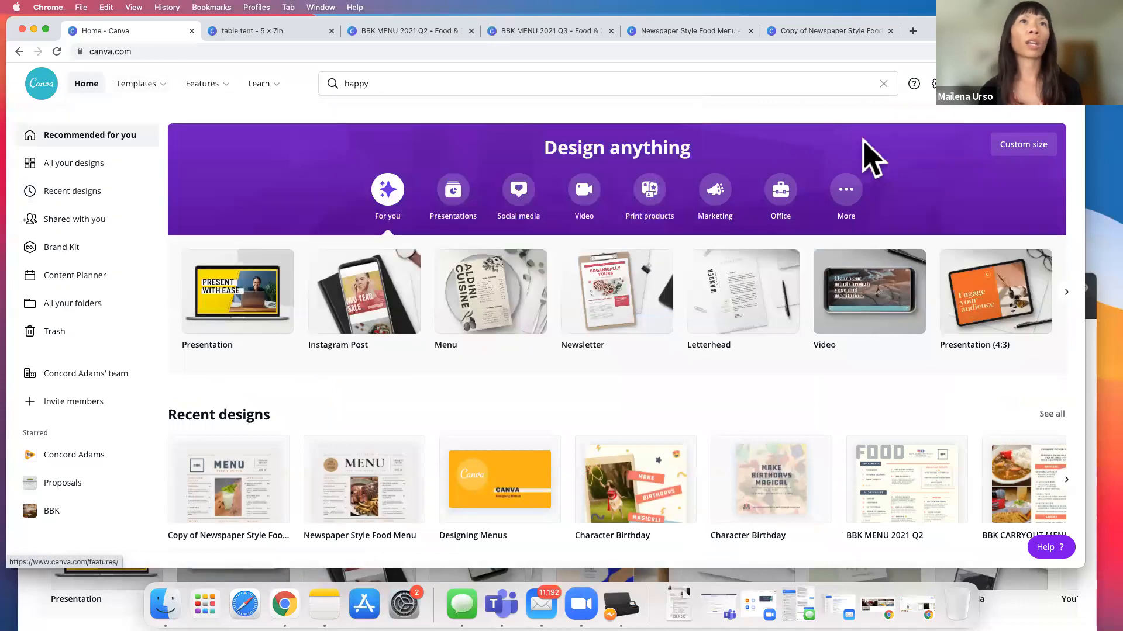
pyautogui.click(994, 106)
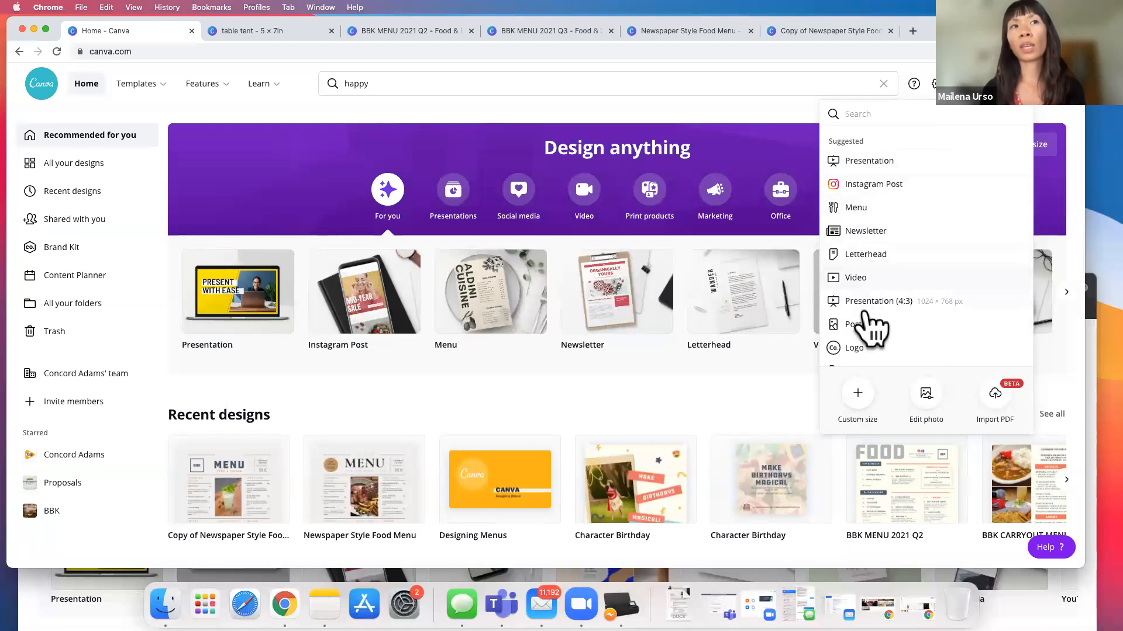
pyautogui.click(860, 400)
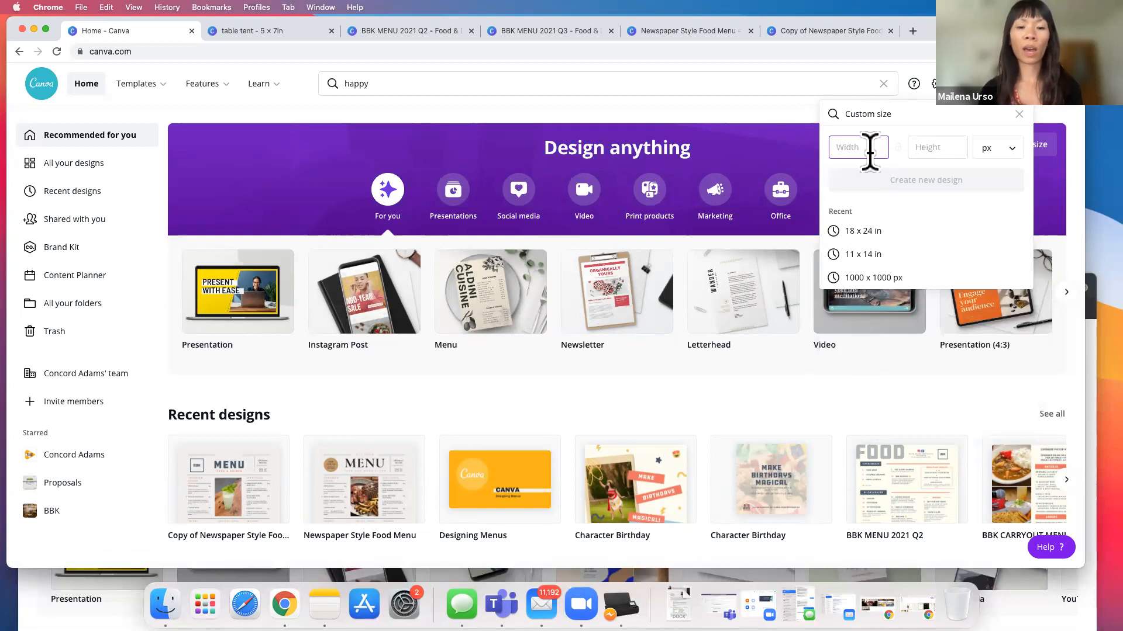
pyautogui.click(989, 155)
pyautogui.click(990, 172)
pyautogui.tripleClick(875, 147)
pyautogui.write('5')
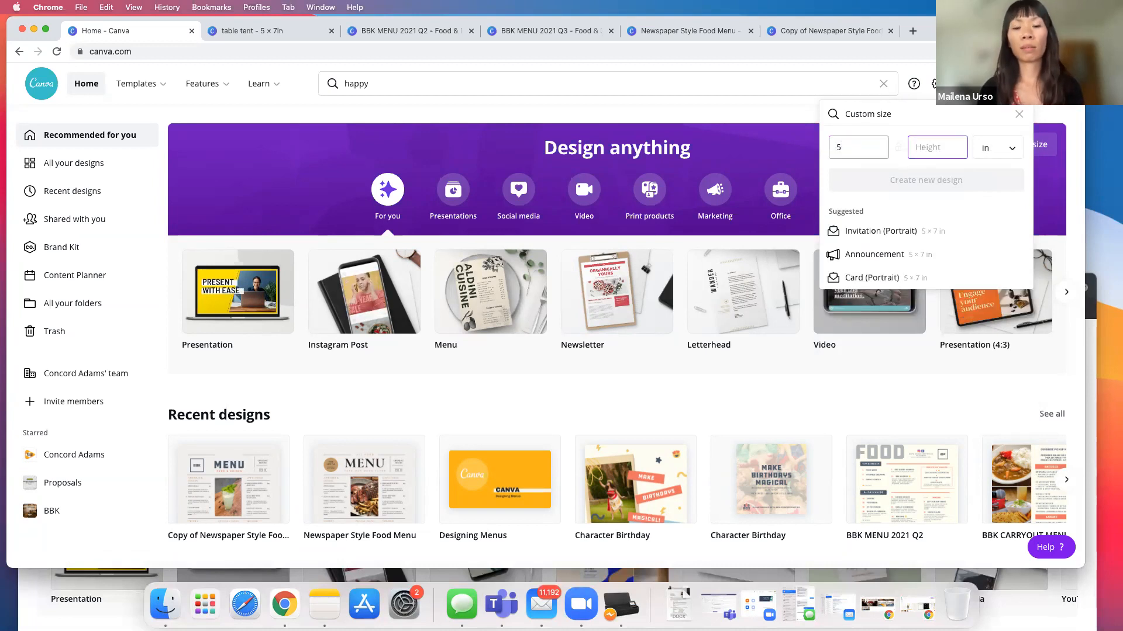
pyautogui.write('6')
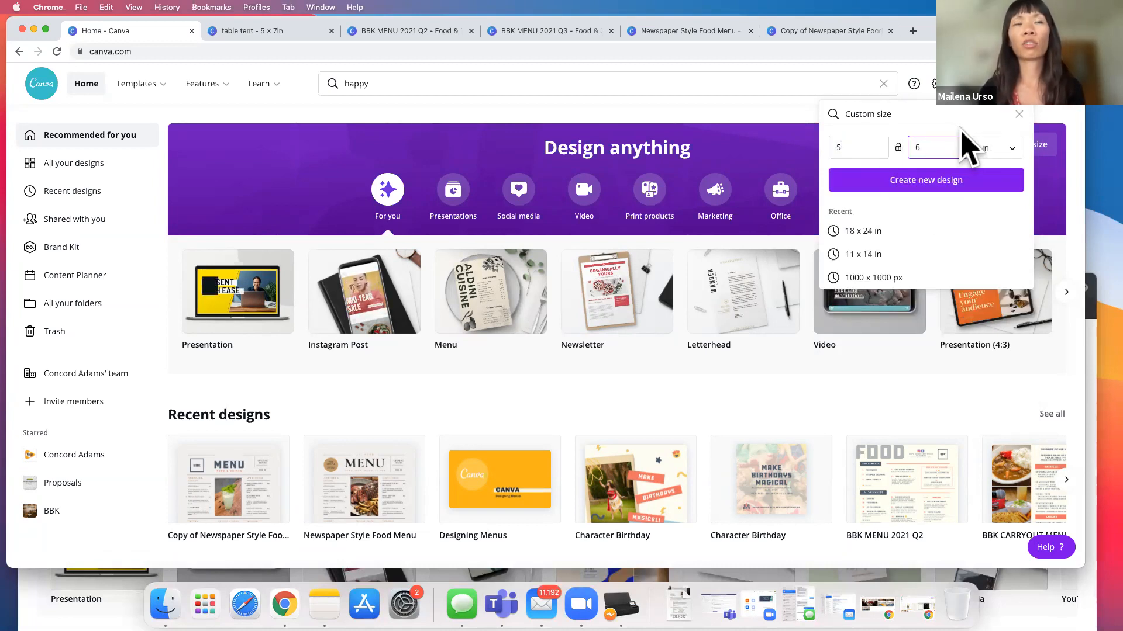
pyautogui.click(934, 184)
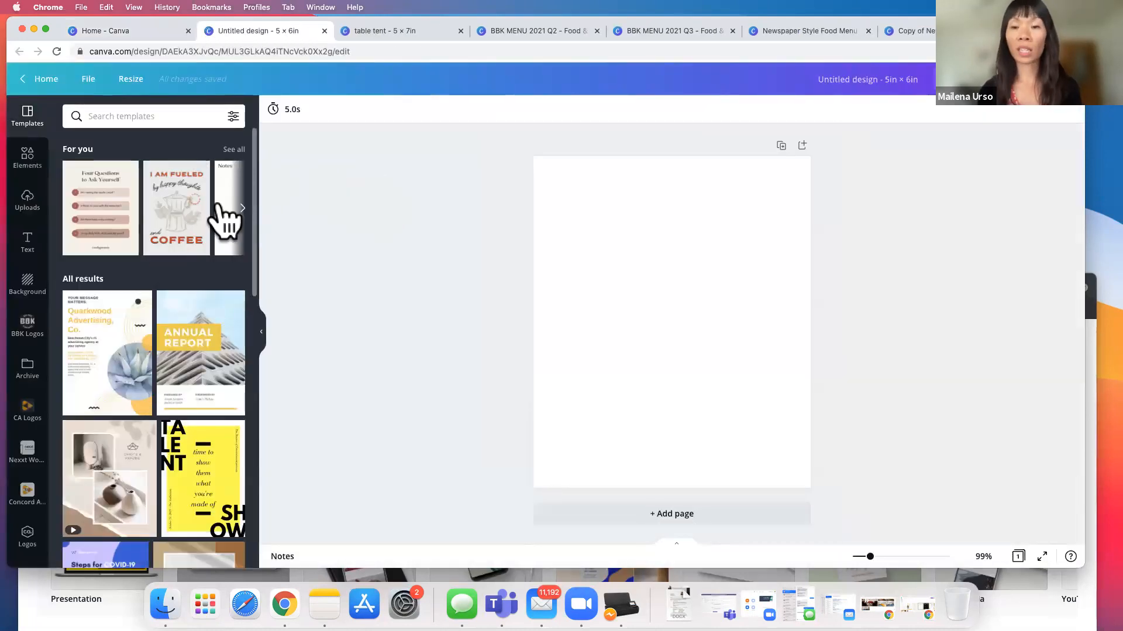
# Search the templates for "bar menu" and apply the orange The Ostrich menu template to the blank page.
pyautogui.click(189, 115)
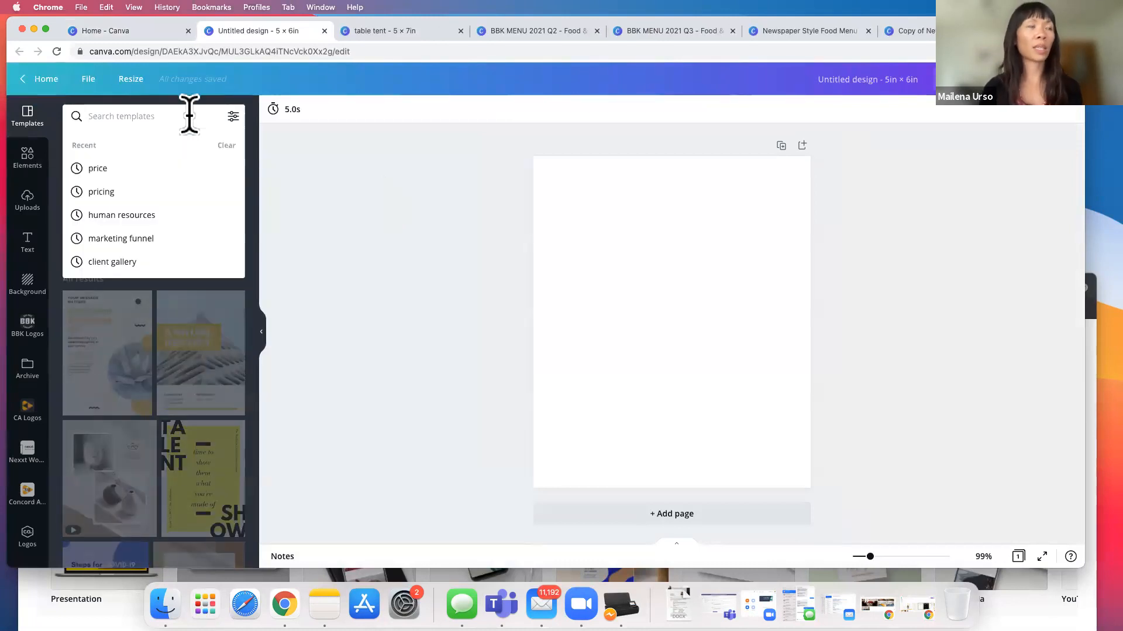
pyautogui.write('bar menu')
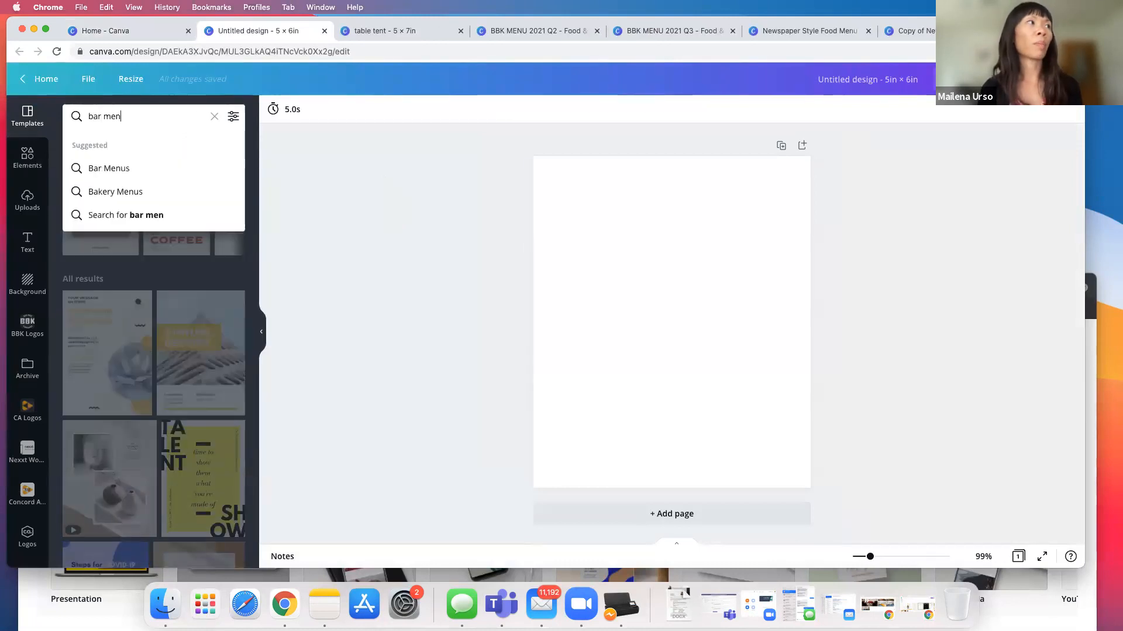
pyautogui.press('BackSpace')
pyautogui.write('u')
pyautogui.press('Return')
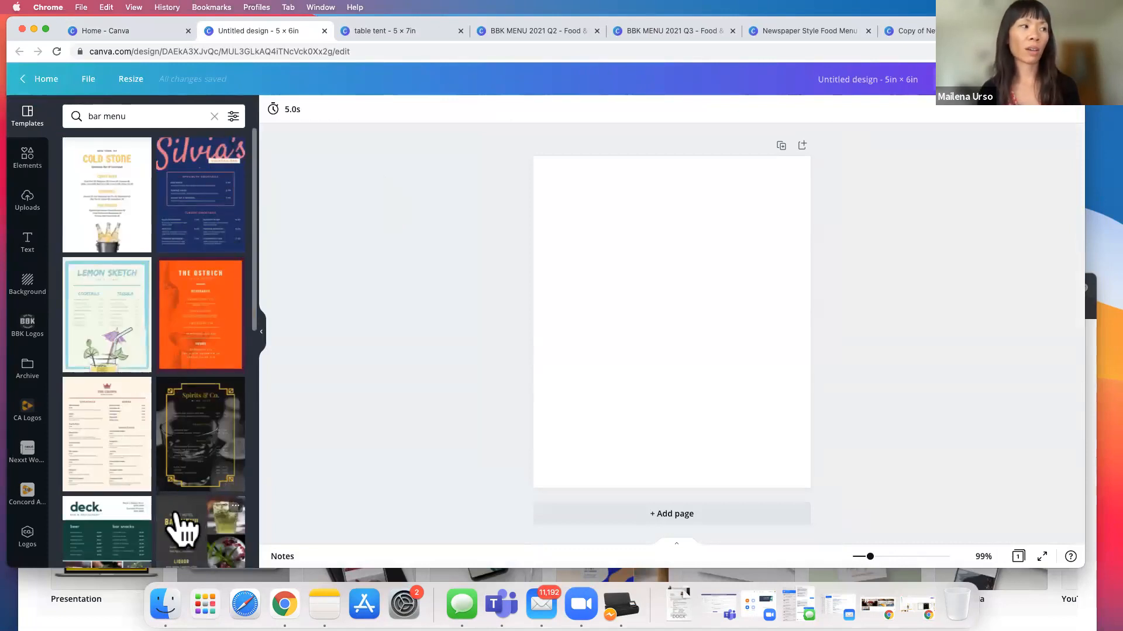
pyautogui.scroll(-3, 181, 527)
pyautogui.click(216, 243)
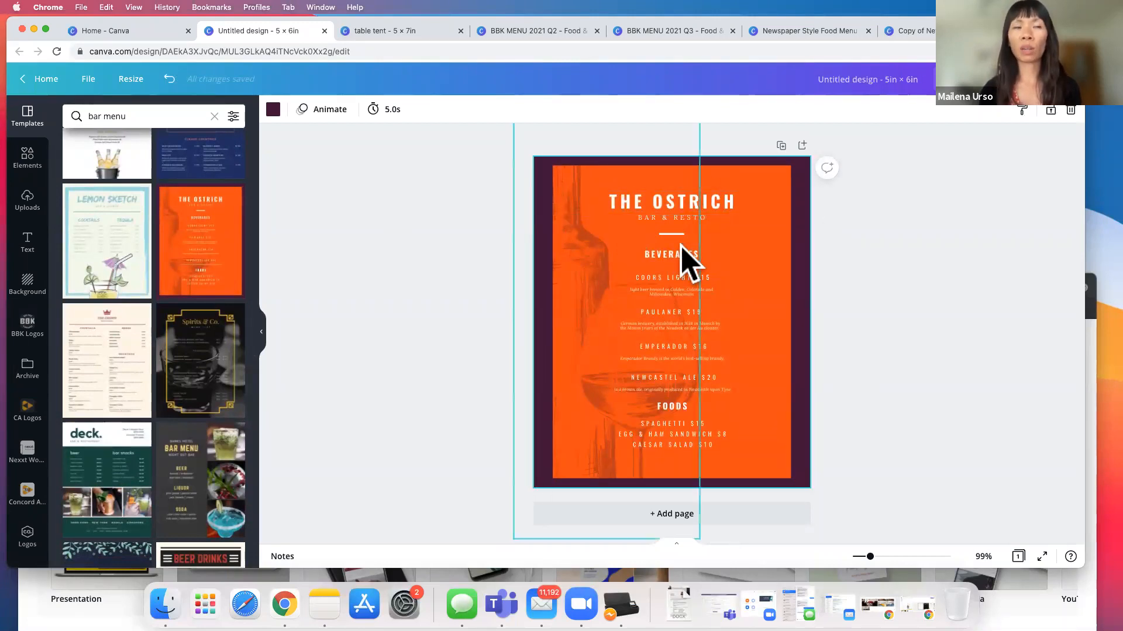
pyautogui.click(895, 332)
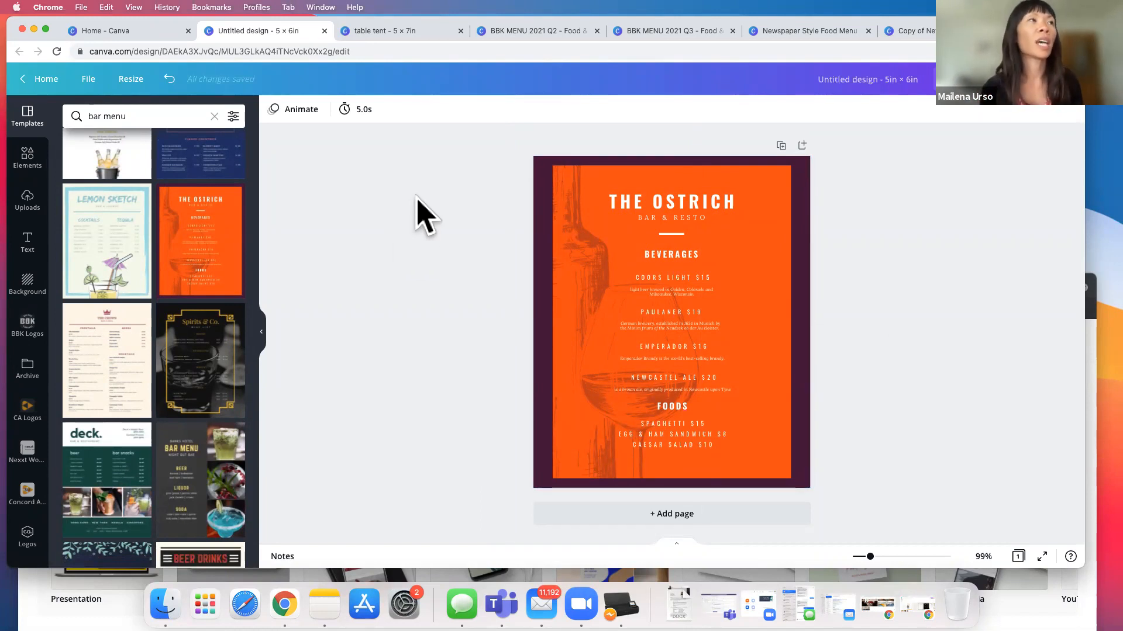
# Search the templates for "happy hour" and look through the designs.
pyautogui.doubleClick(134, 120)
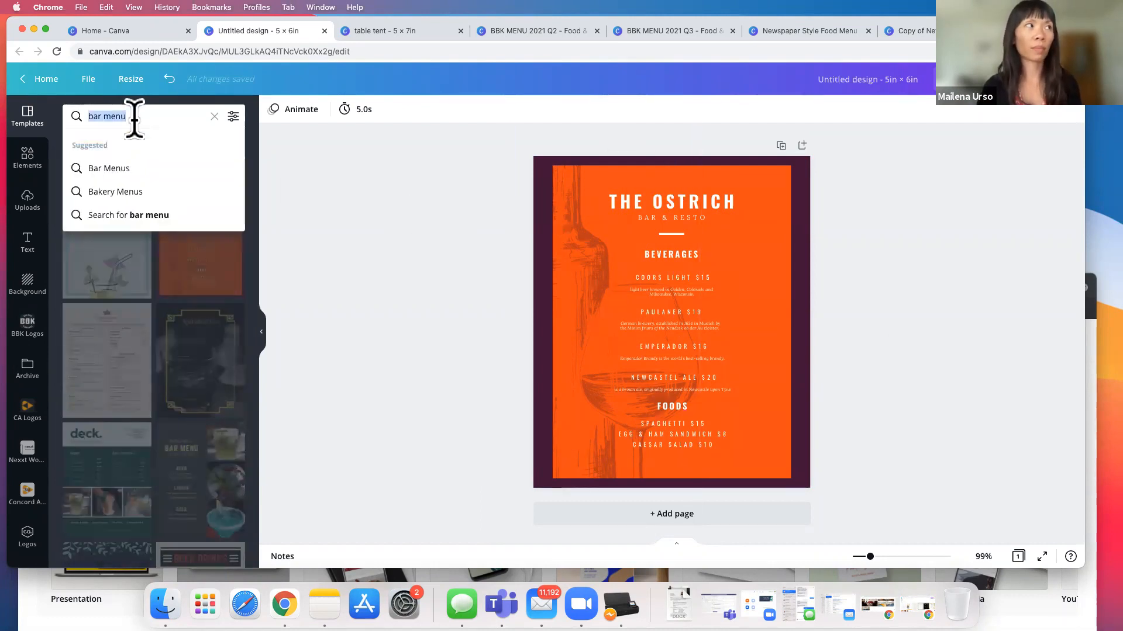
pyautogui.write('happy hour')
pyautogui.press('Return')
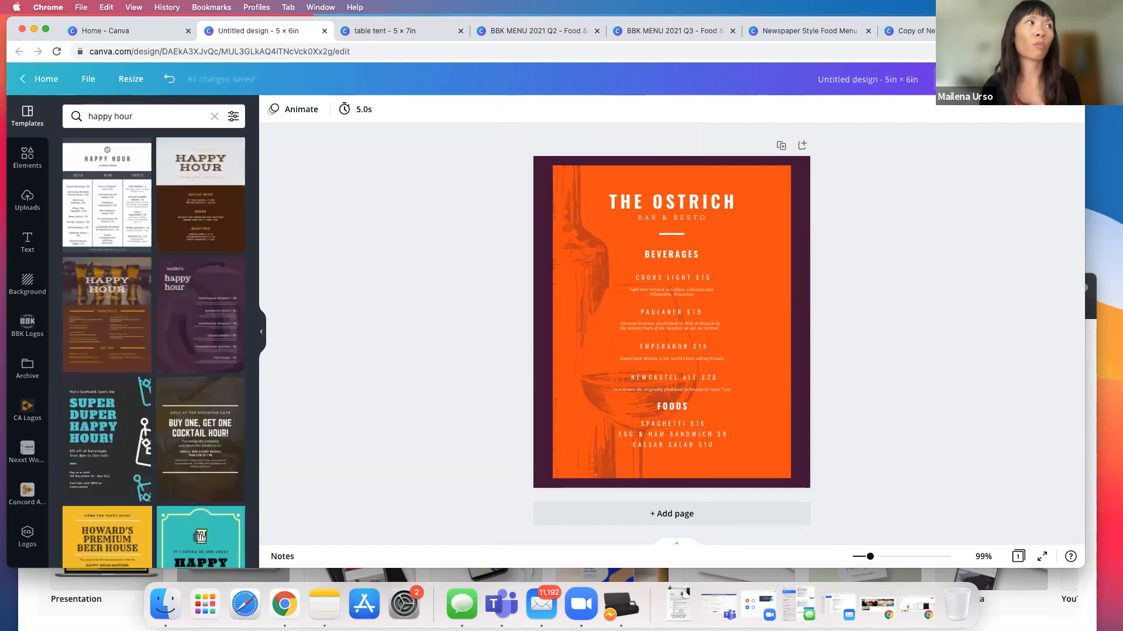
pyautogui.scroll(-3, 176, 409)
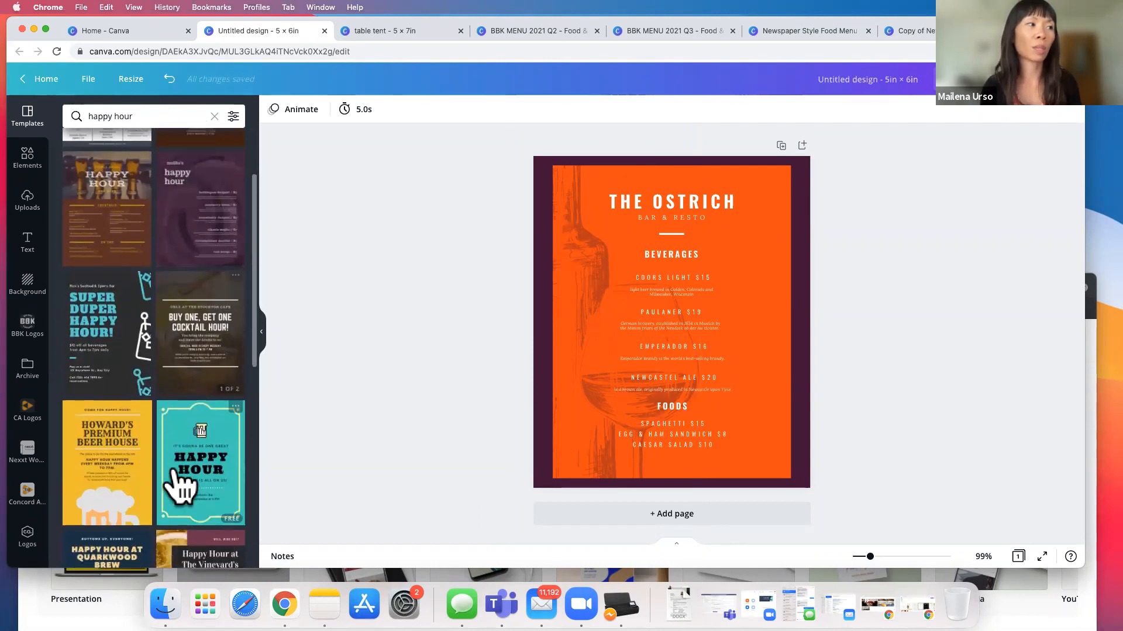
pyautogui.scroll(3, 214, 351)
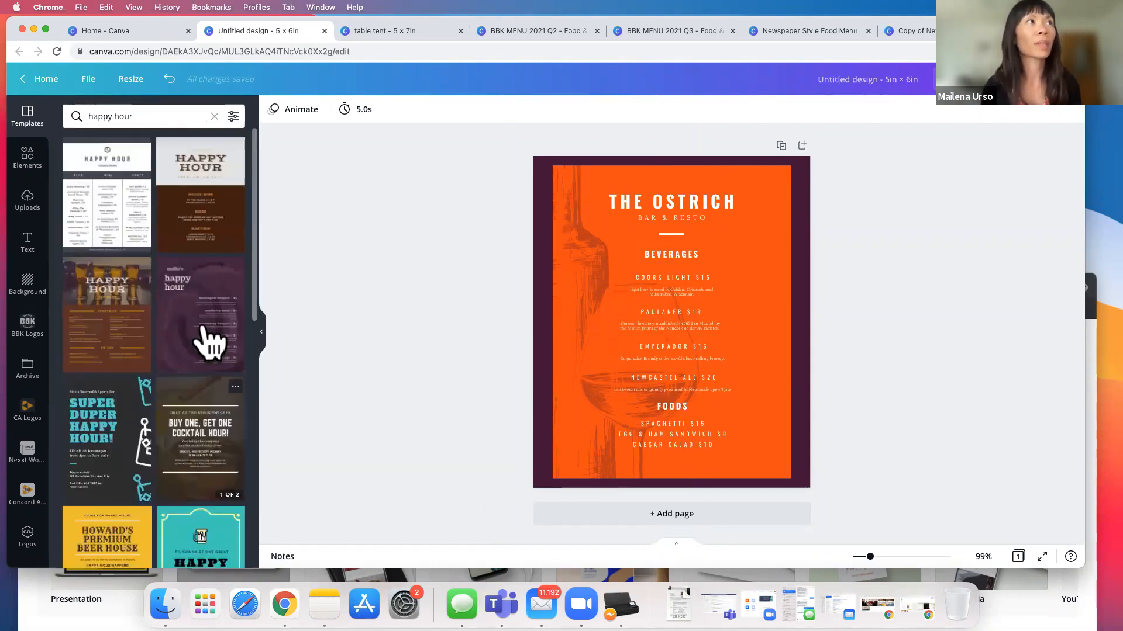
# Go back to the table tent design and look through its pages down to page 4.
pyautogui.click(140, 30)
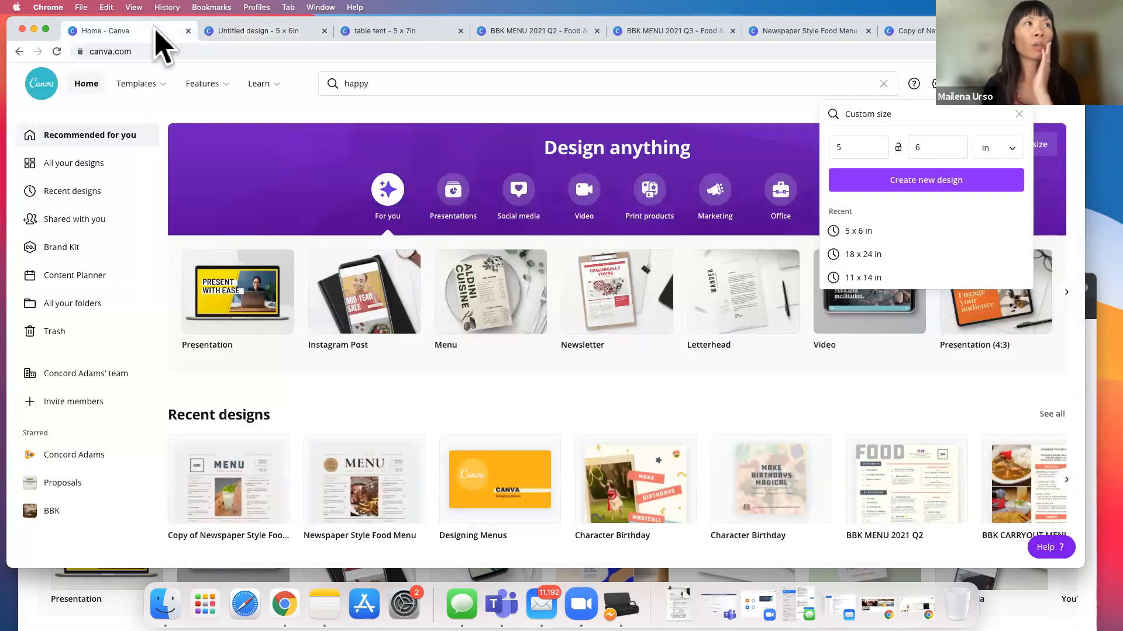
pyautogui.click(380, 35)
pyautogui.scroll(-10, 431, 376)
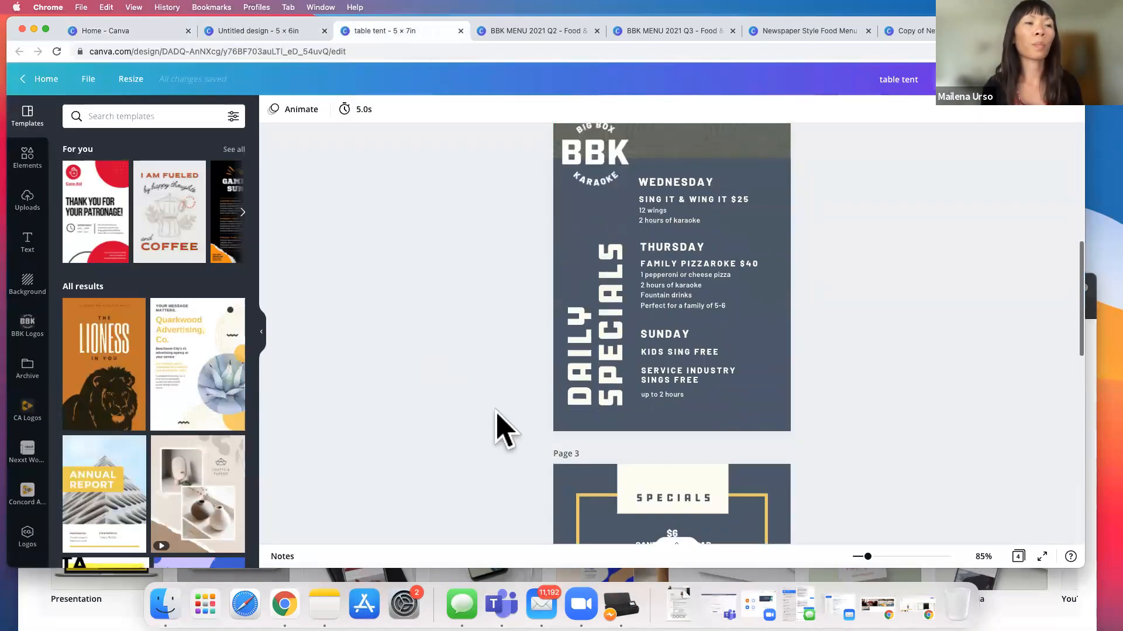
pyautogui.scroll(-8, 496, 411)
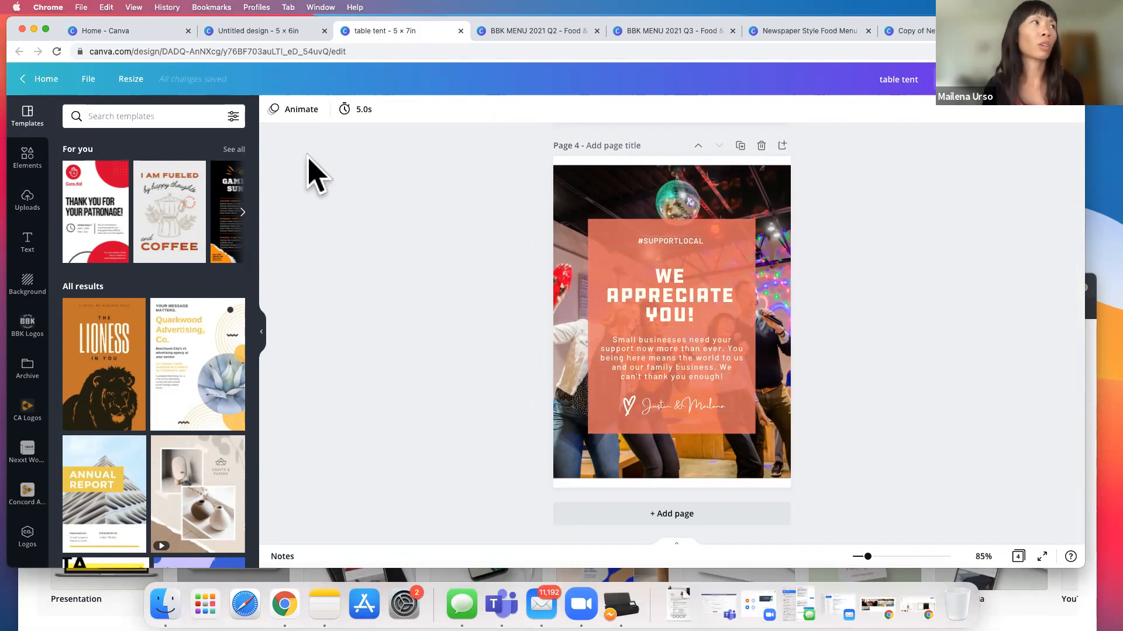
# Return to the Canva home page and look up "qr code" in its search.
pyautogui.click(153, 32)
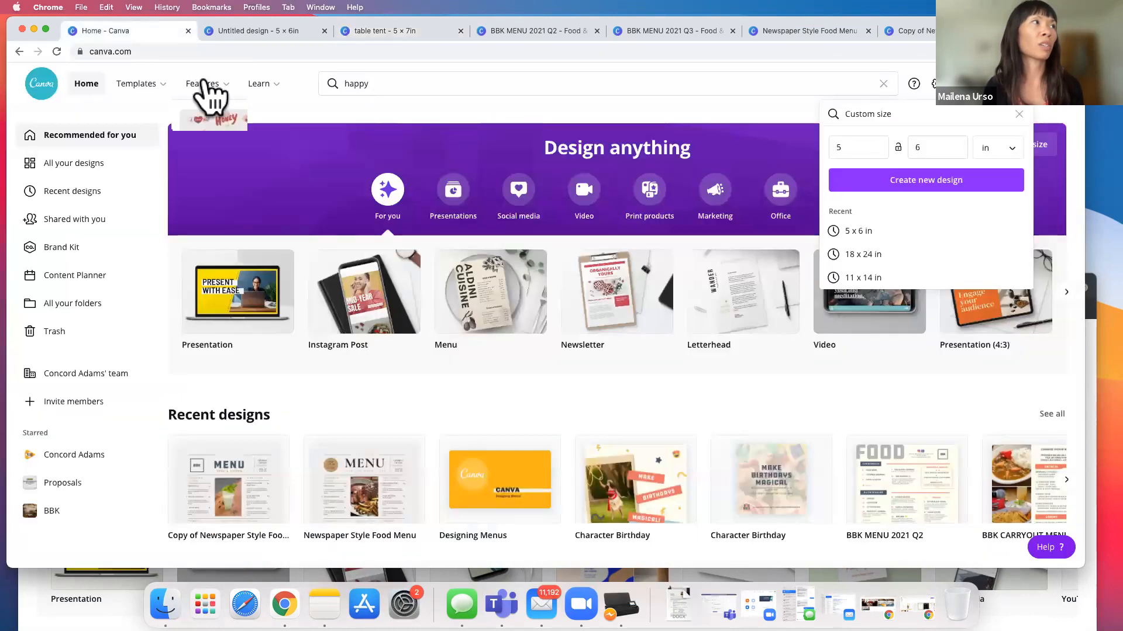
pyautogui.click(359, 80)
pyautogui.write('qr')
pyautogui.write(' cdo')
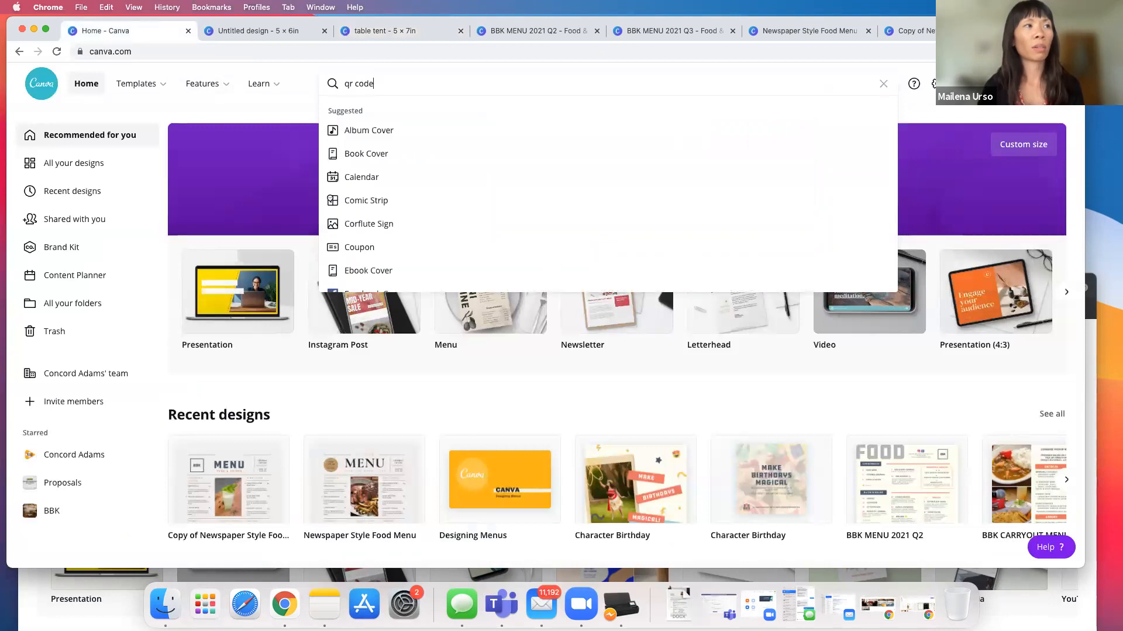
# Search Google for "qr code free" in a new browser tab and open the QR Code Generator website.
pyautogui.press('super+t')
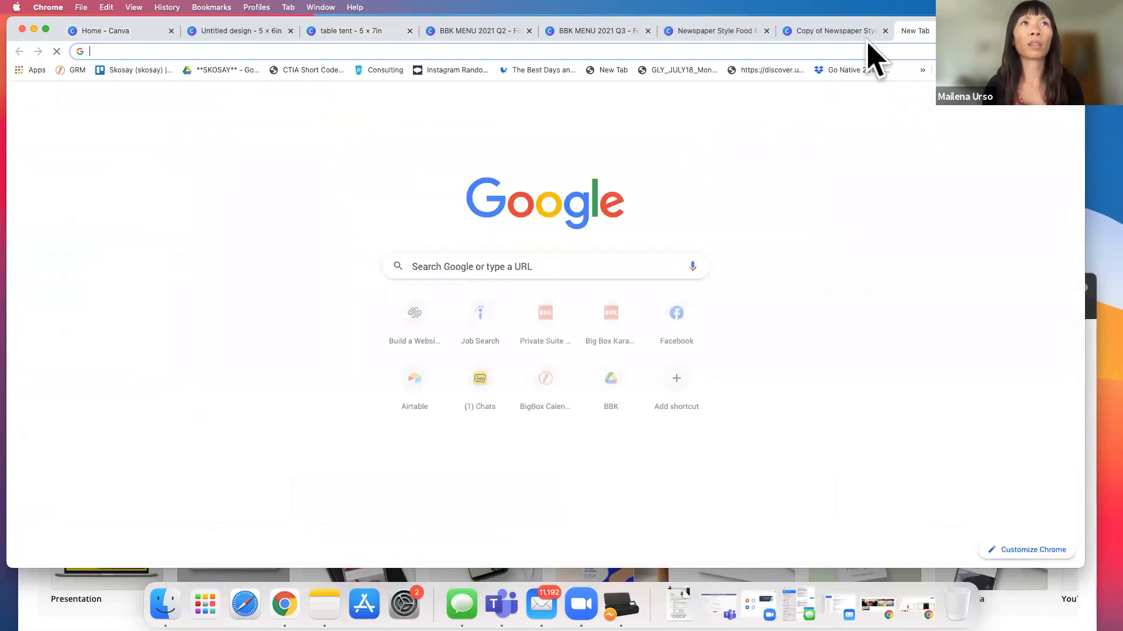
pyautogui.write('qr code')
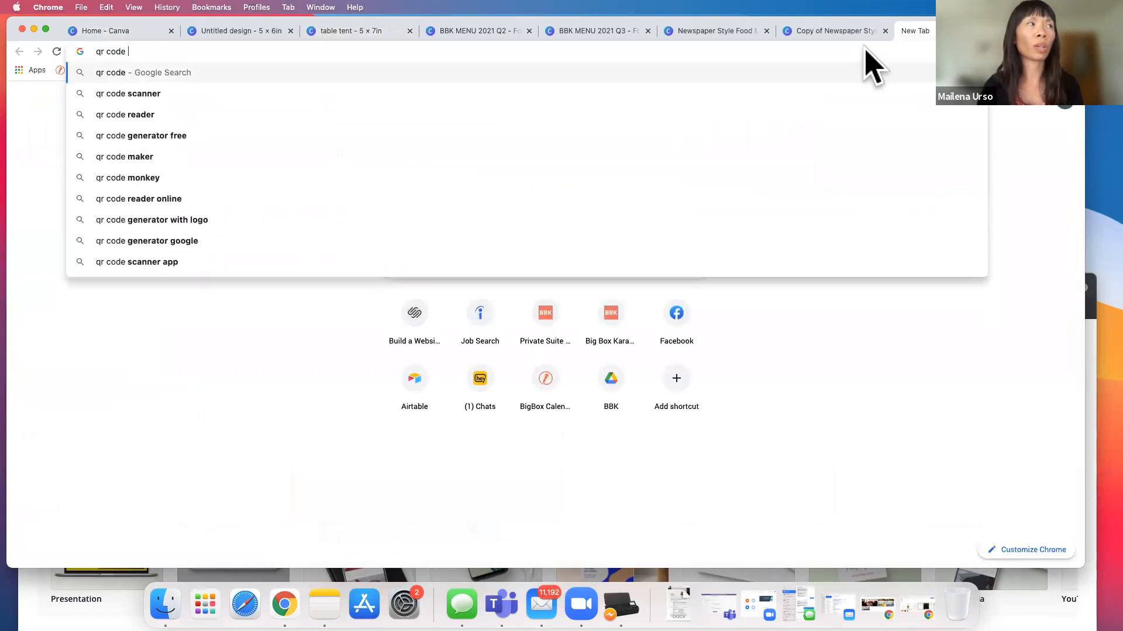
pyautogui.write(' free')
pyautogui.press('Return')
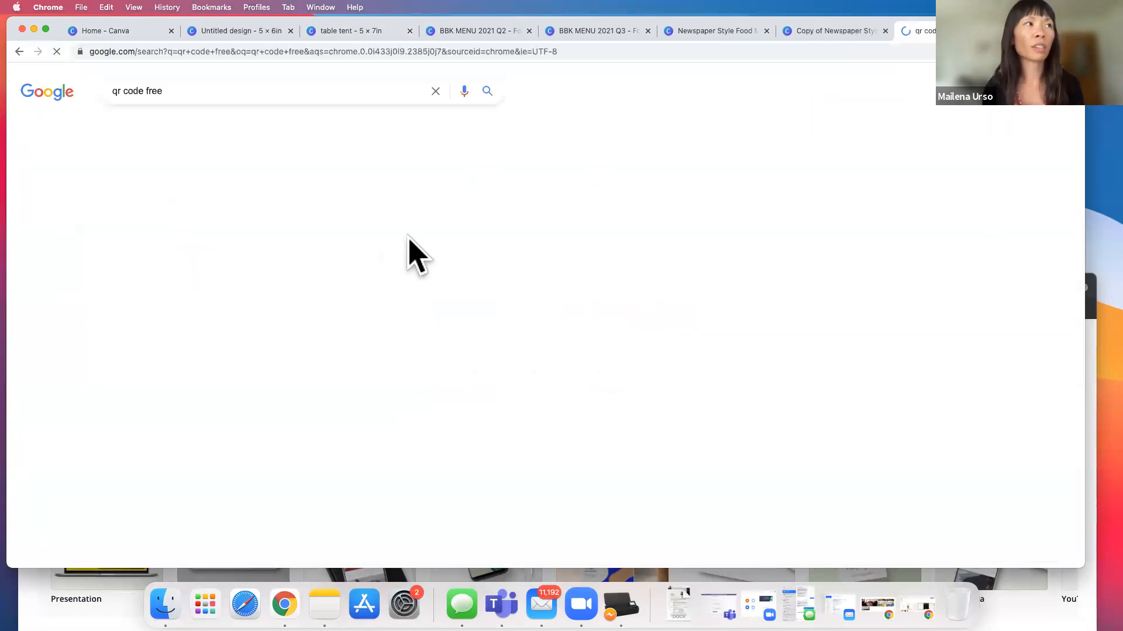
pyautogui.scroll(-5, 205, 431)
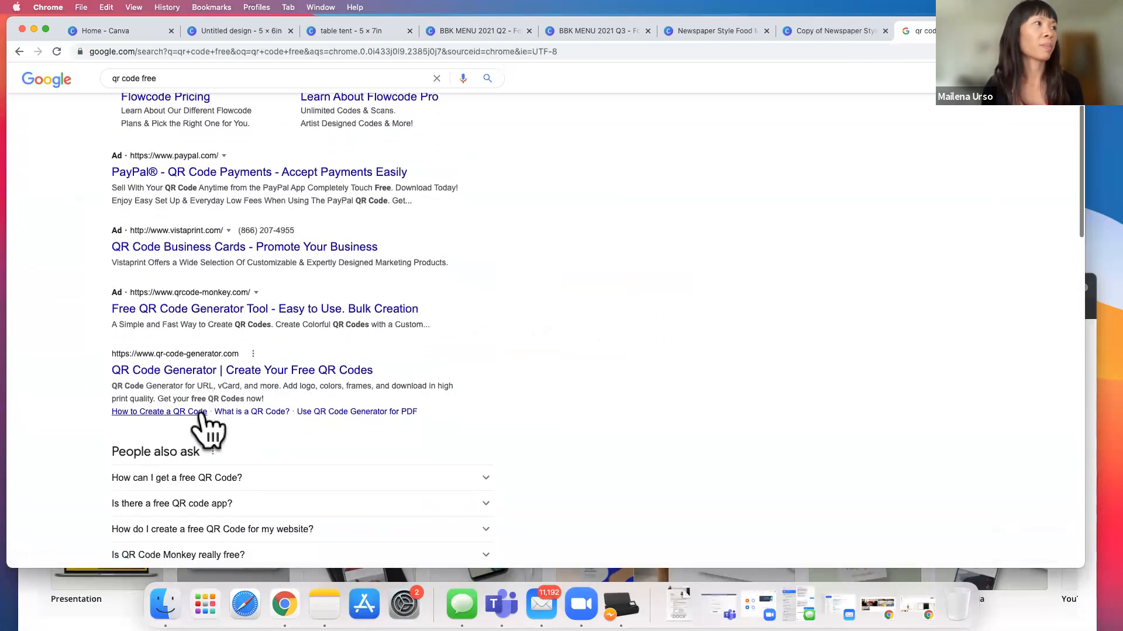
pyautogui.click(214, 369)
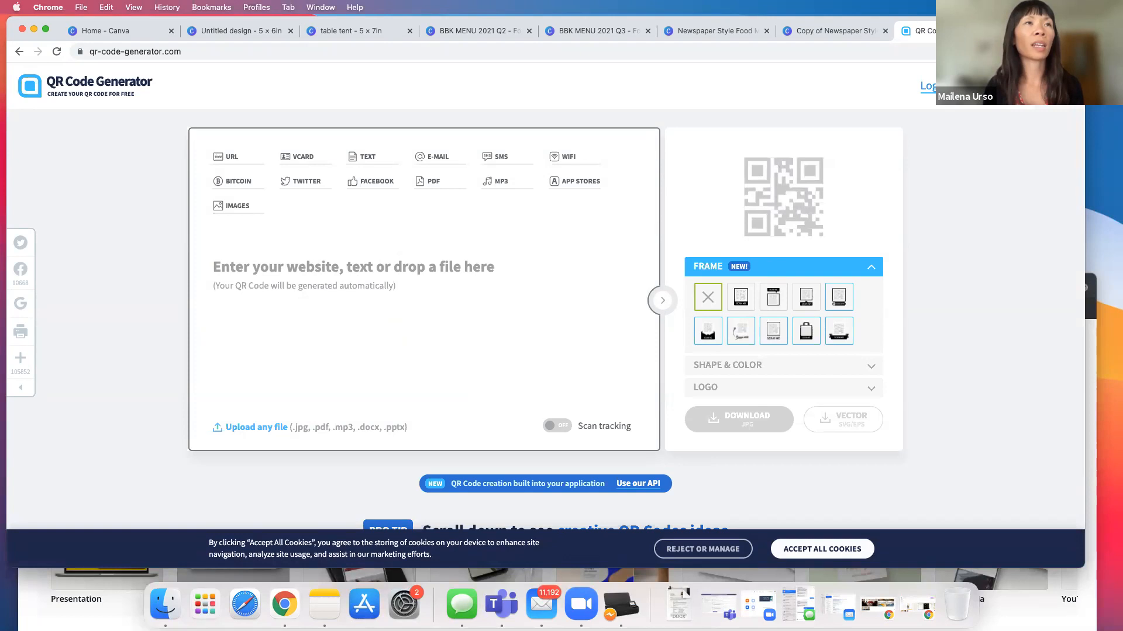
# Generate a QR code for the website bigboxkaraoke.com.
pyautogui.write('bigboxkaraoke.com')
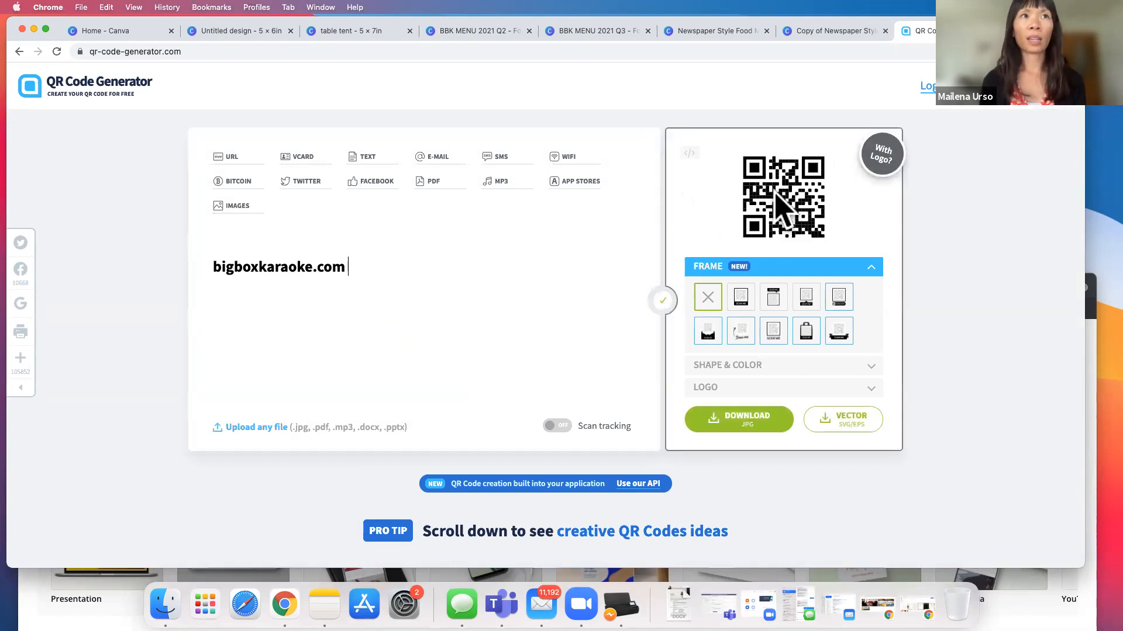
# Try several Scan Me frames around the QR code and set it back to no frame.
pyautogui.click(741, 299)
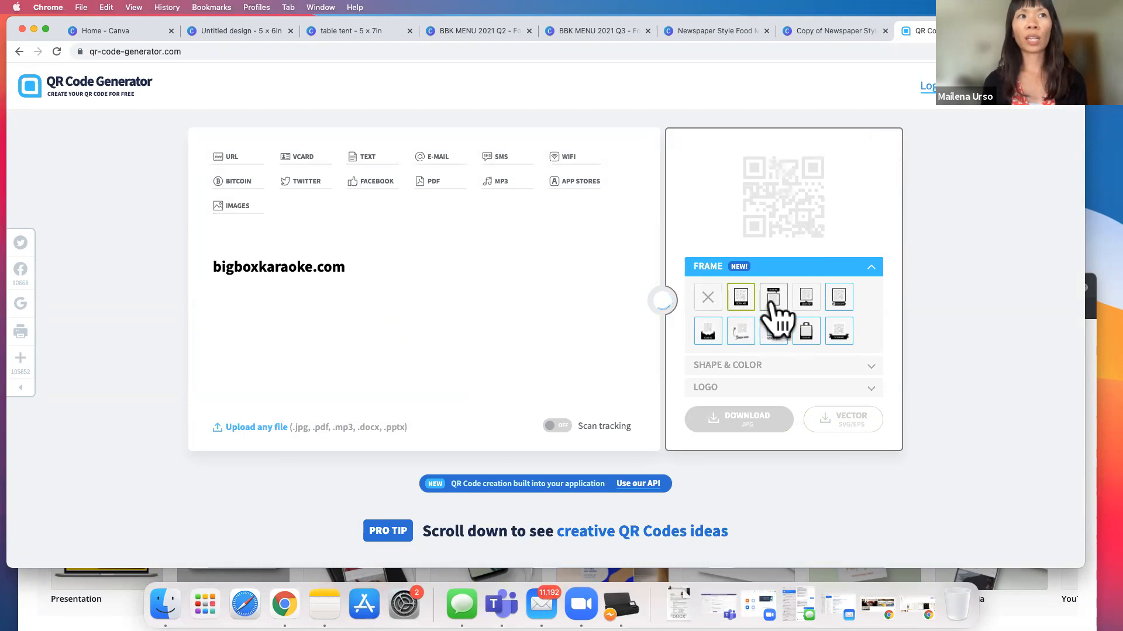
pyautogui.click(776, 319)
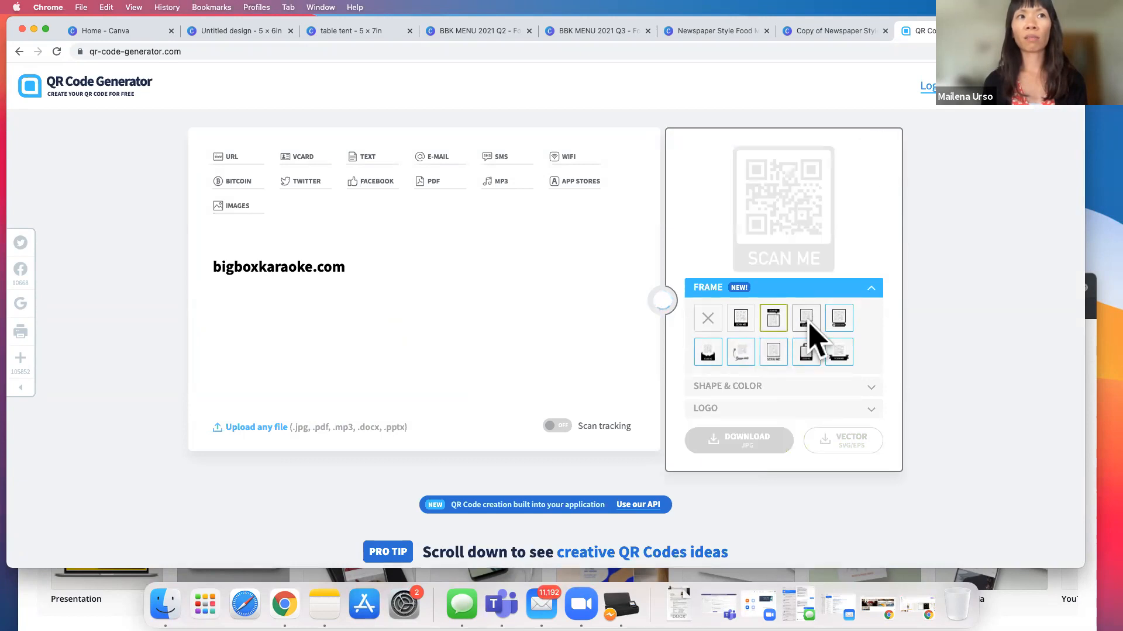
pyautogui.click(809, 344)
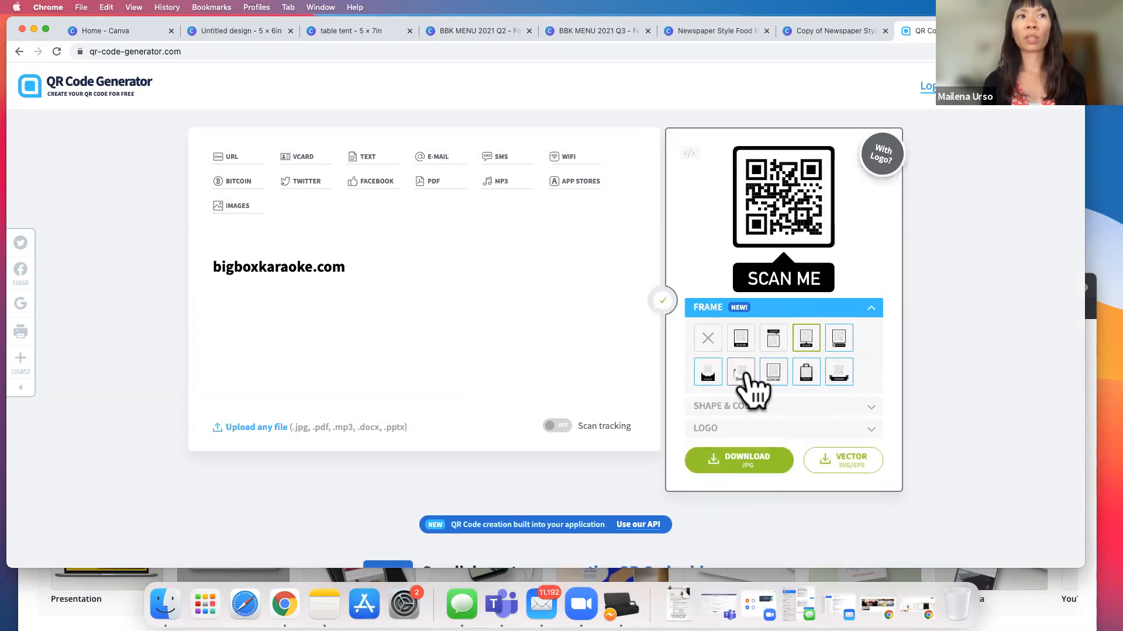
pyautogui.click(755, 99)
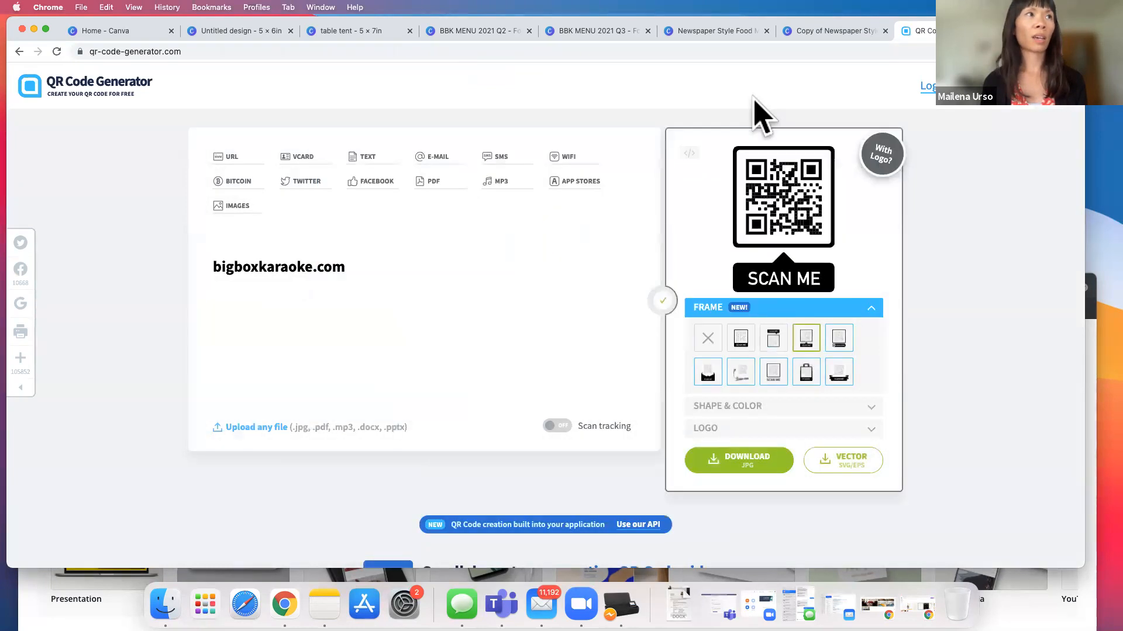
pyautogui.click(742, 340)
pyautogui.click(716, 321)
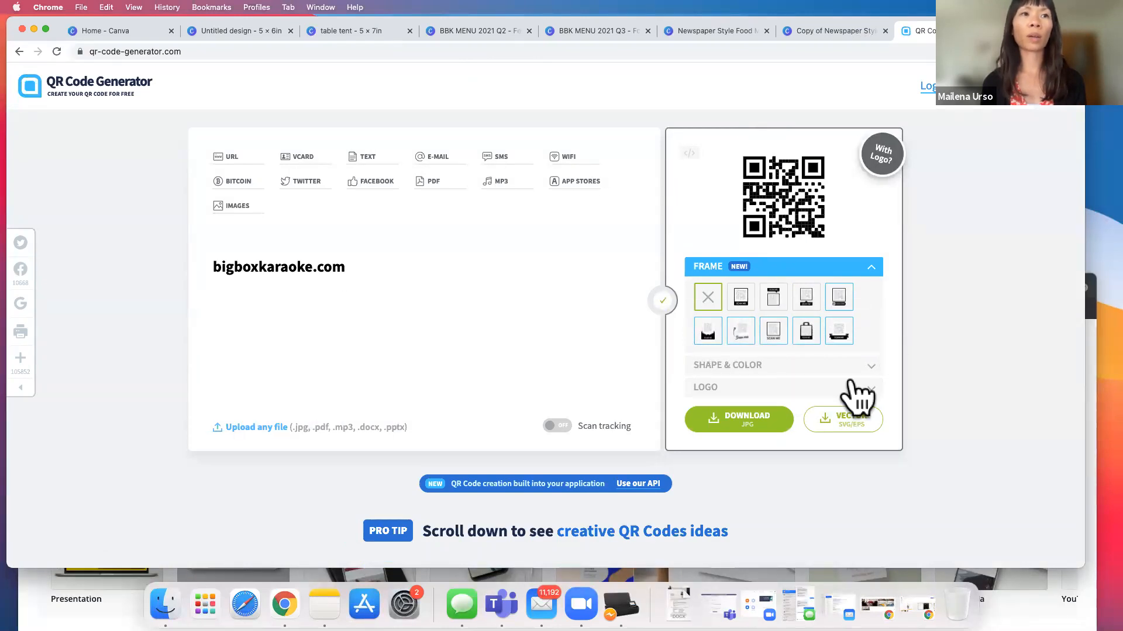
# Request the QR code's JPG download, dismiss the sign-up offer and capture a screenshot of just the code.
pyautogui.click(755, 417)
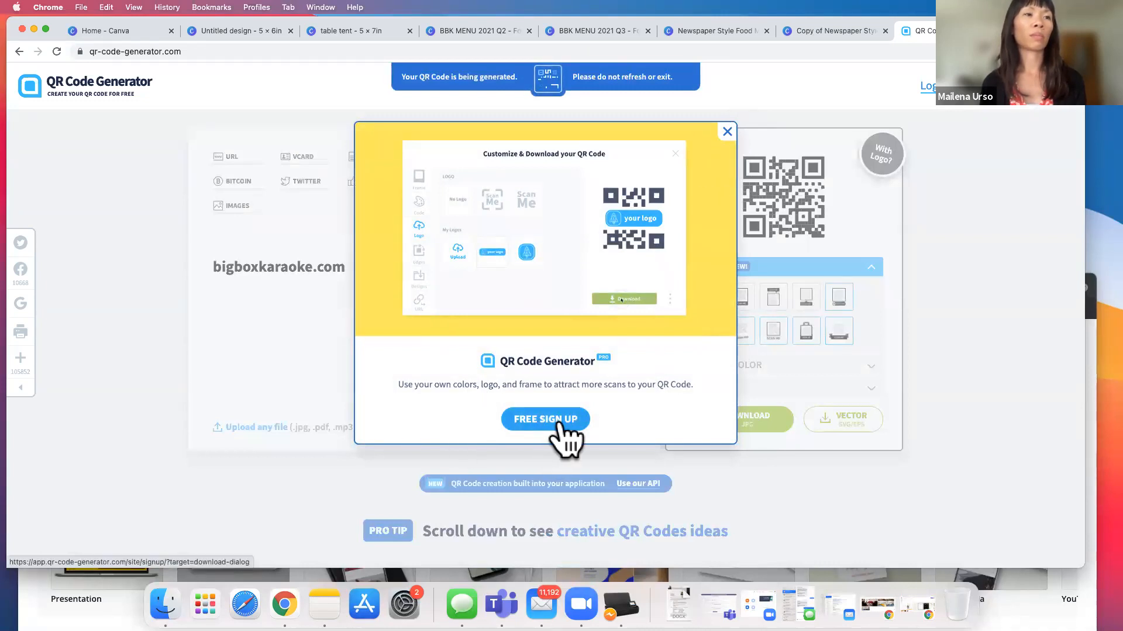
pyautogui.click(728, 132)
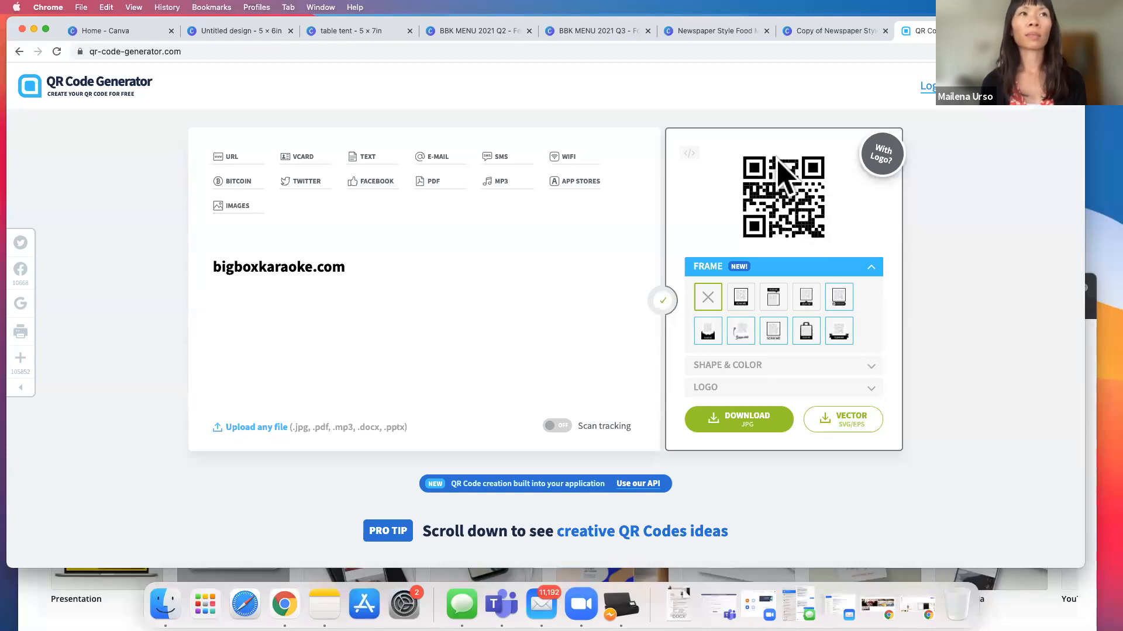
pyautogui.press('super+shift+4')
pyautogui.moveTo(738, 151); pyautogui.dragTo(831, 240)
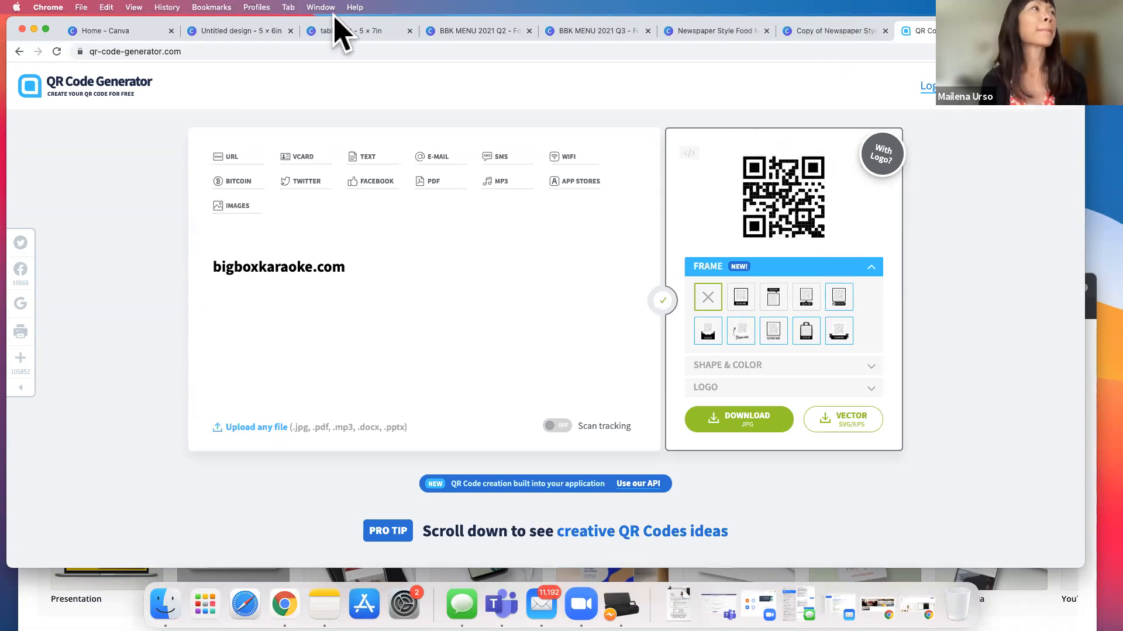
# Switch to the table tent design and upload the QR code screenshot from the Desktop folder in Finder.
pyautogui.click(264, 34)
pyautogui.click(346, 33)
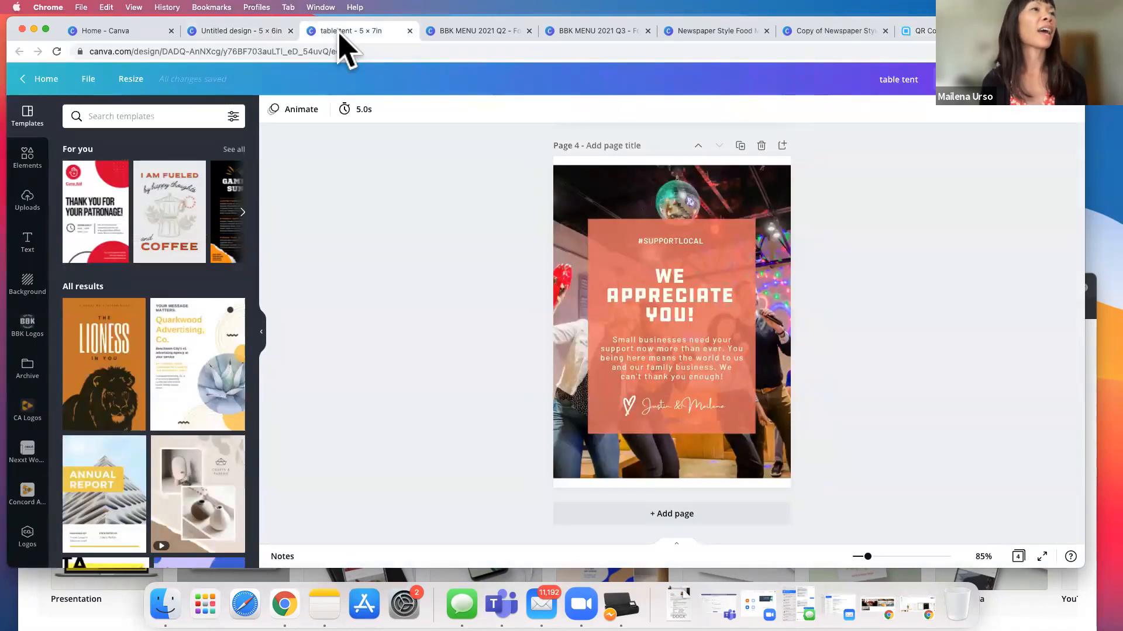
pyautogui.click(165, 604)
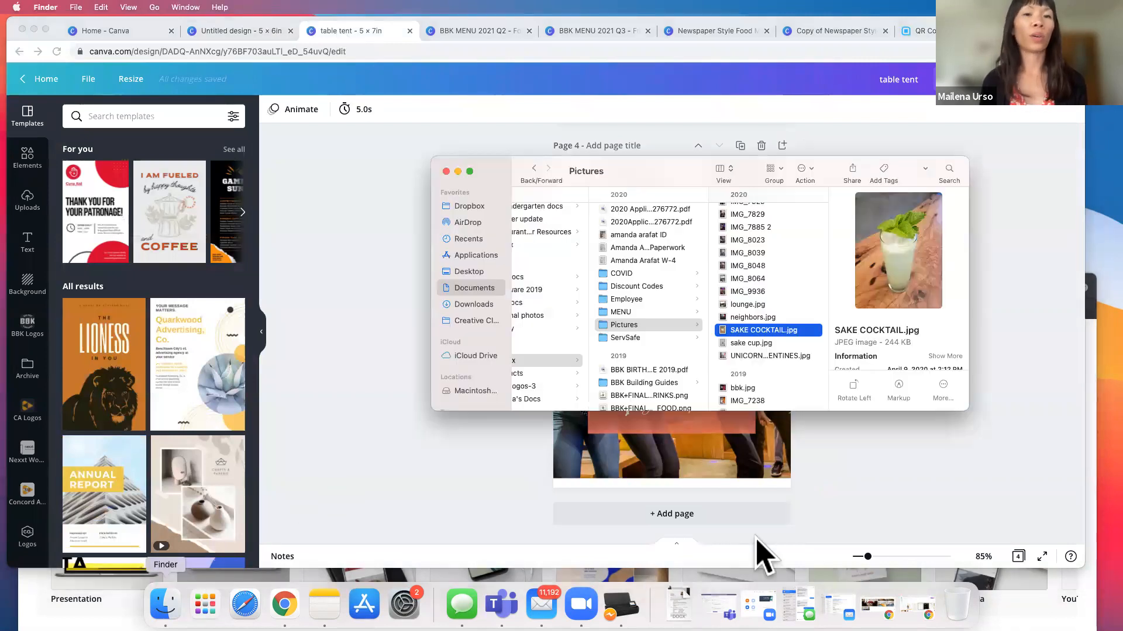
pyautogui.click(470, 272)
pyautogui.moveTo(570, 213); pyautogui.dragTo(210, 240)
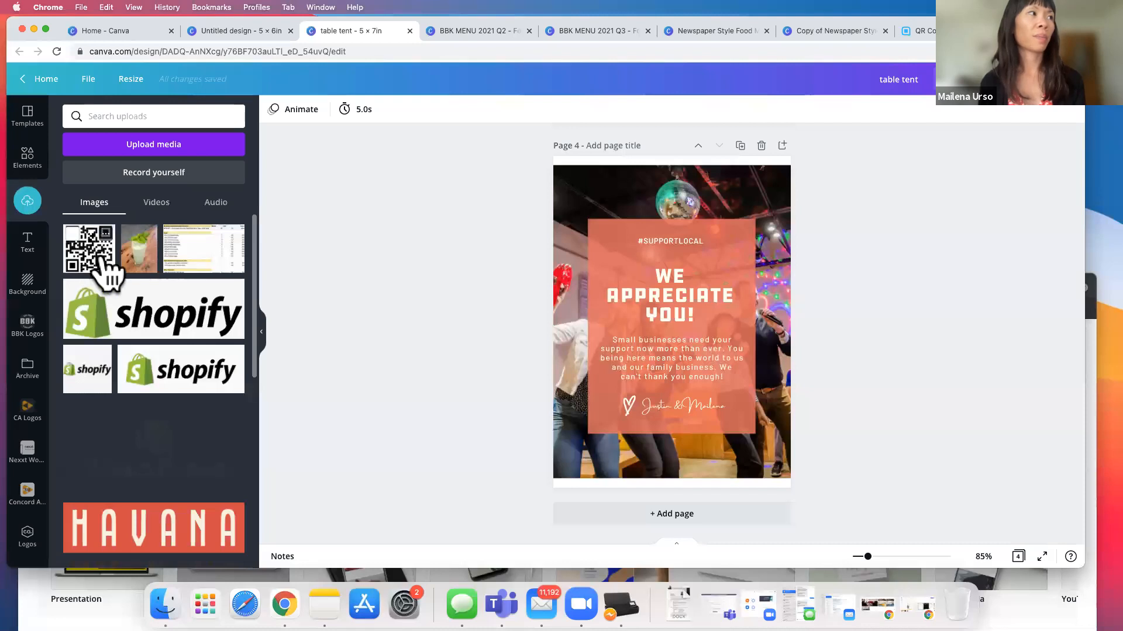
# View the QR code in the Sake Club box of the BBK MENU 2021 Q2 design and return to the table tent.
pyautogui.click(485, 32)
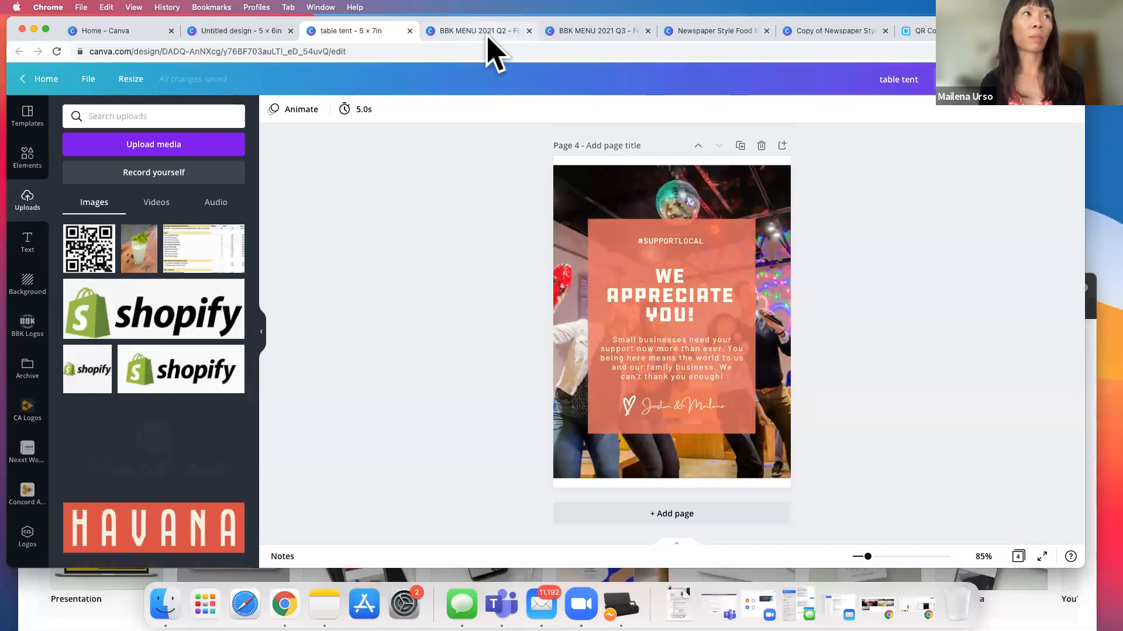
pyautogui.scroll(-20, 925, 363)
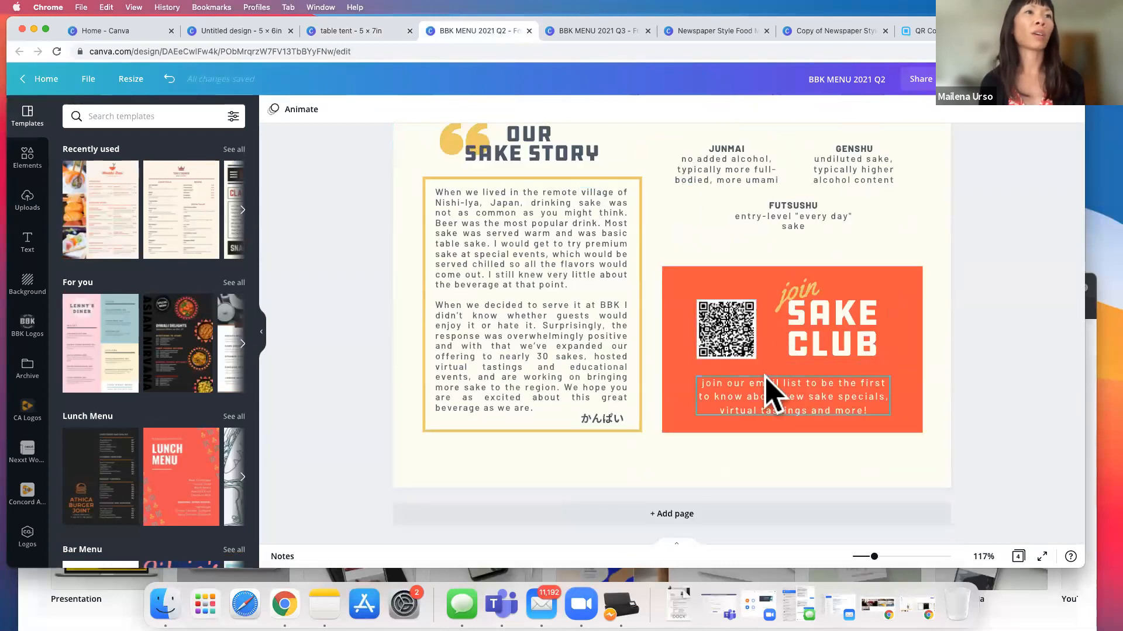
pyautogui.click(357, 32)
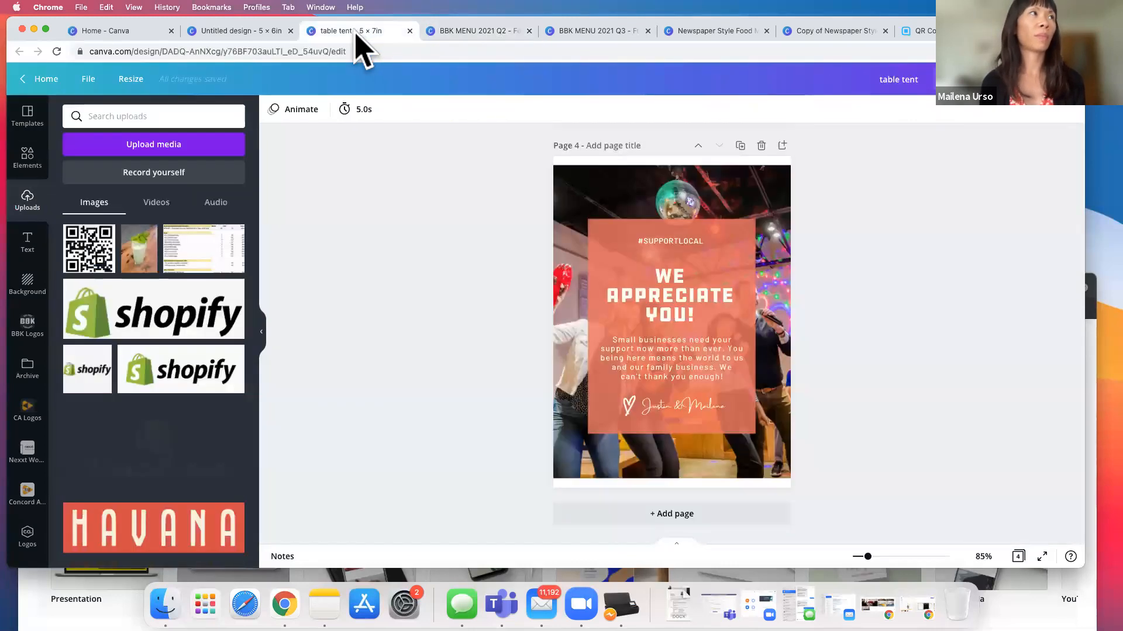
# Add the uploaded QR code to page 4 and move the heading and body text backward behind it.
pyautogui.click(91, 258)
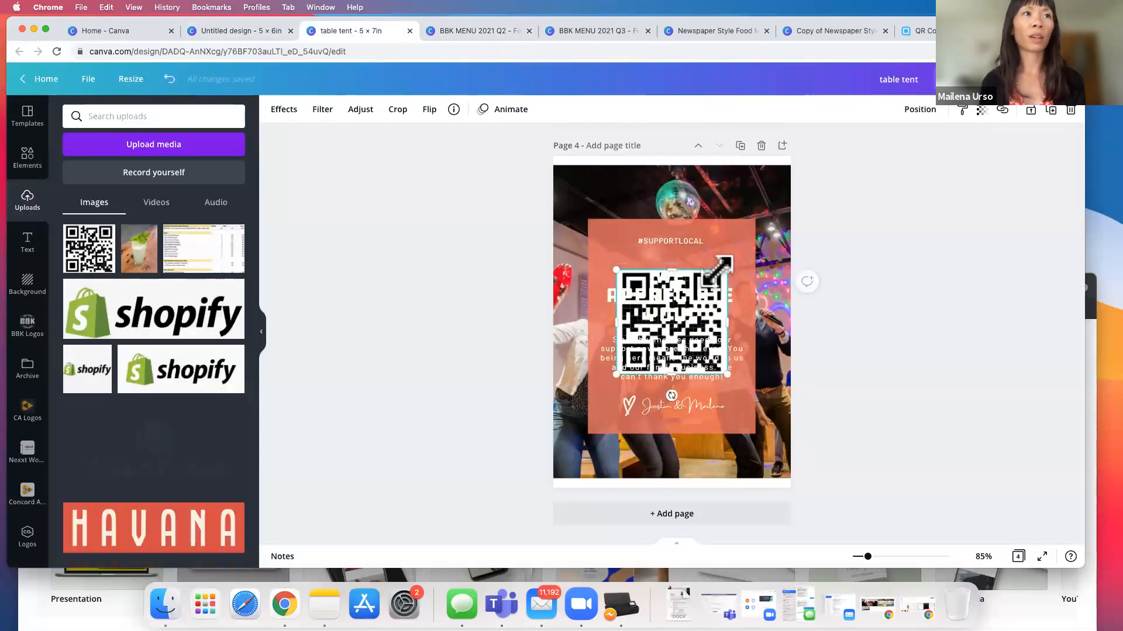
pyautogui.click(844, 271)
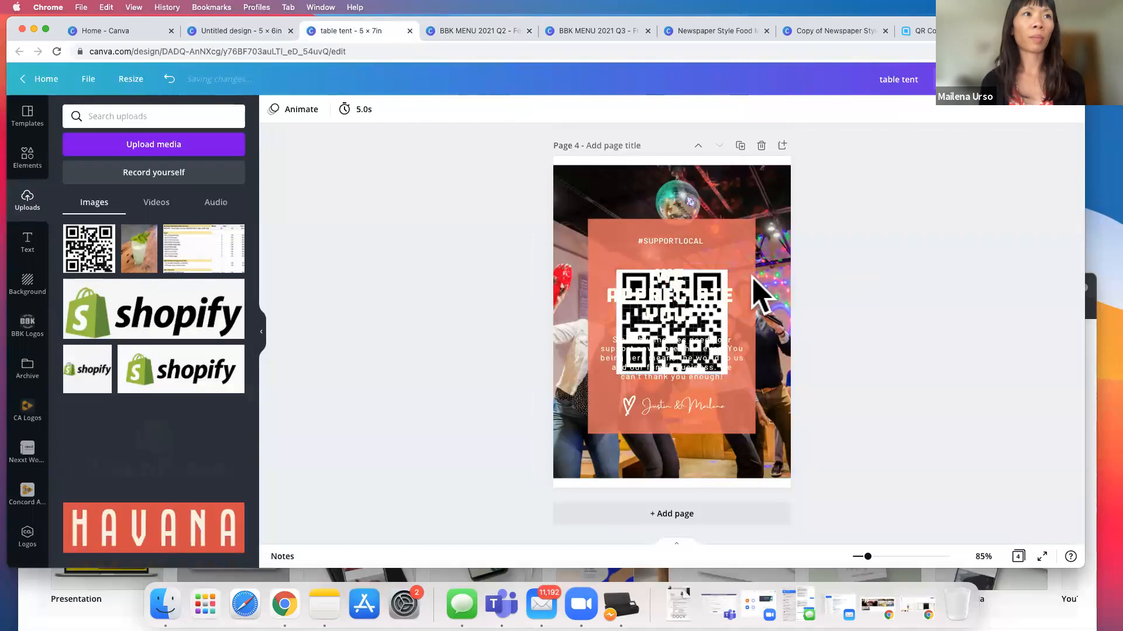
pyautogui.click(724, 295)
pyautogui.click(709, 358)
pyautogui.keyDown('shift'); pyautogui.click(709, 318); pyautogui.keyUp('shift')
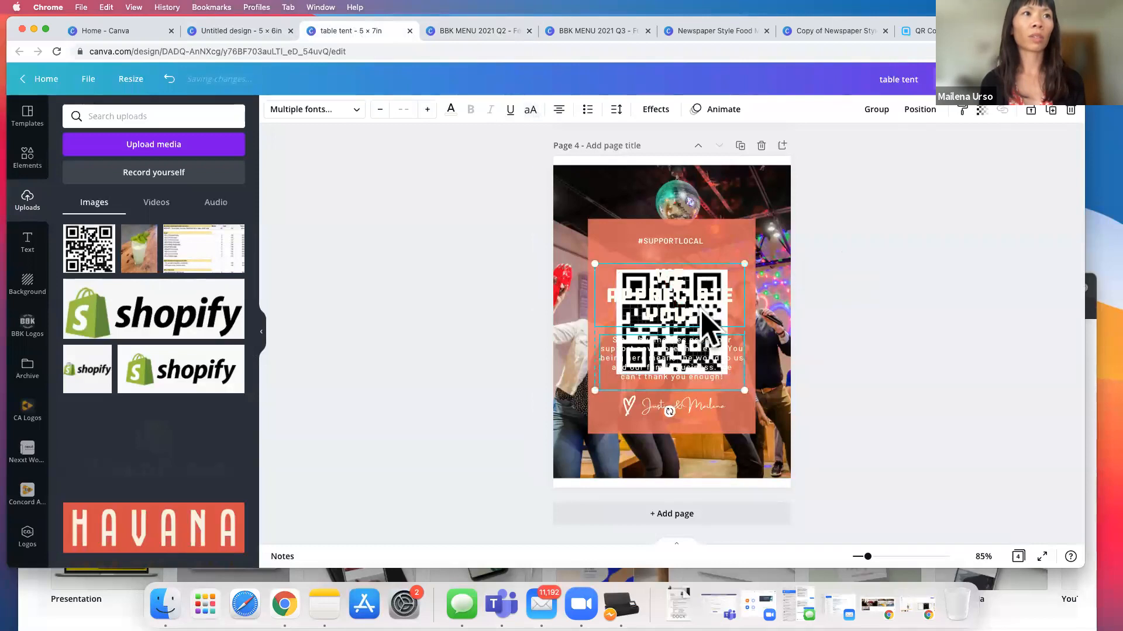
pyautogui.click(923, 111)
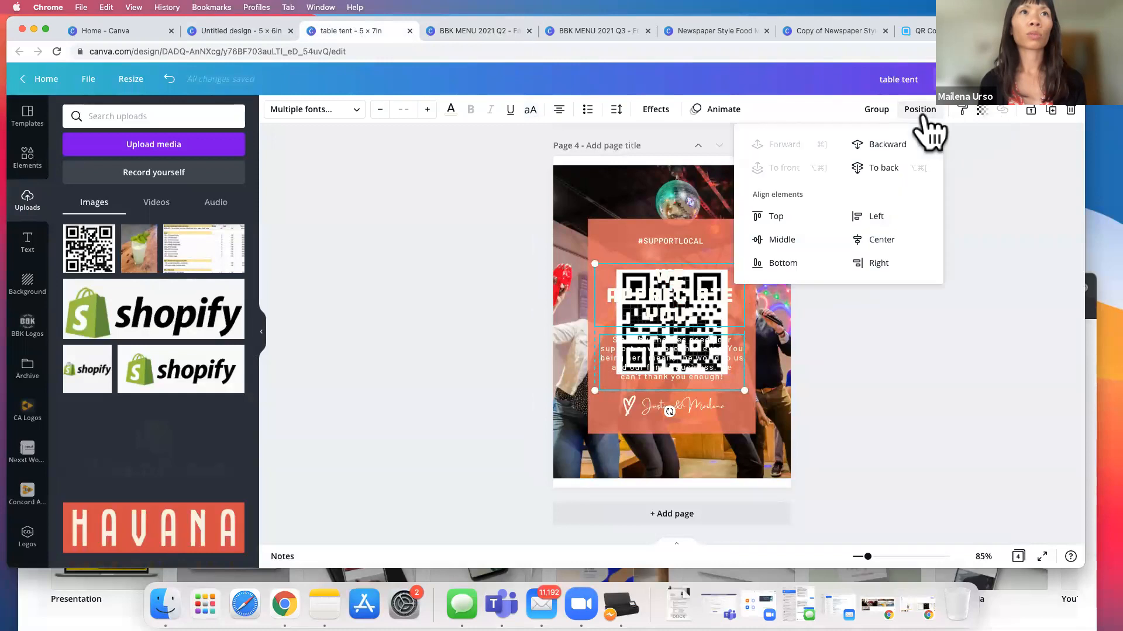
pyautogui.click(895, 144)
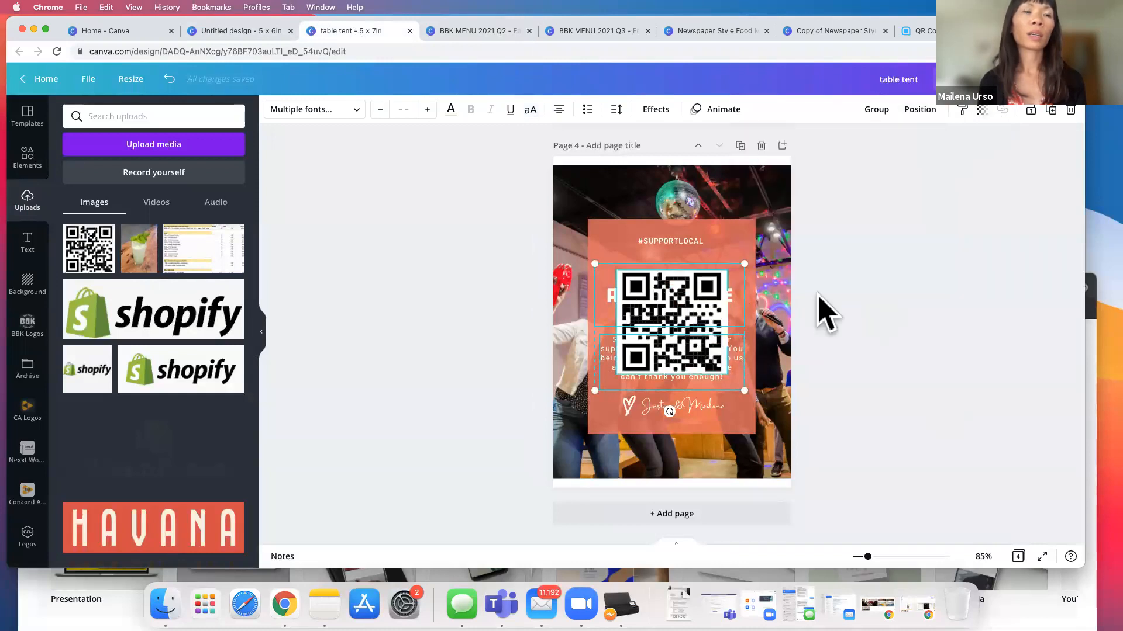
pyautogui.click(825, 309)
# Shrink the QR code and place it in the upper-right corner of the orange box.
pyautogui.click(672, 313)
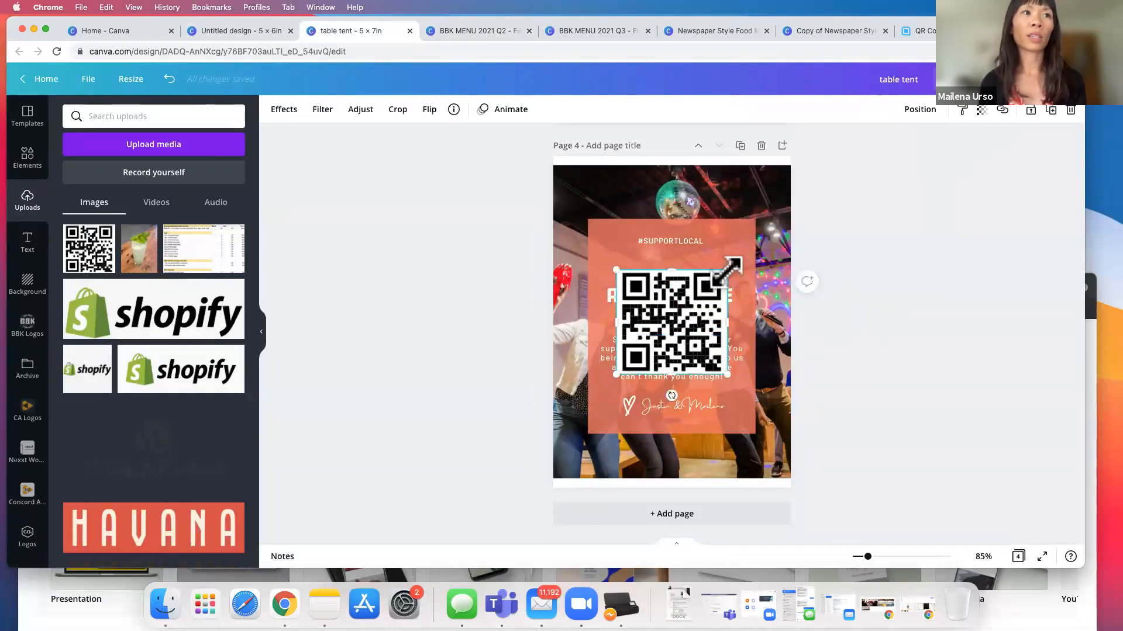
pyautogui.moveTo(725, 272); pyautogui.dragTo(677, 421)
pyautogui.moveTo(733, 338); pyautogui.dragTo(727, 256)
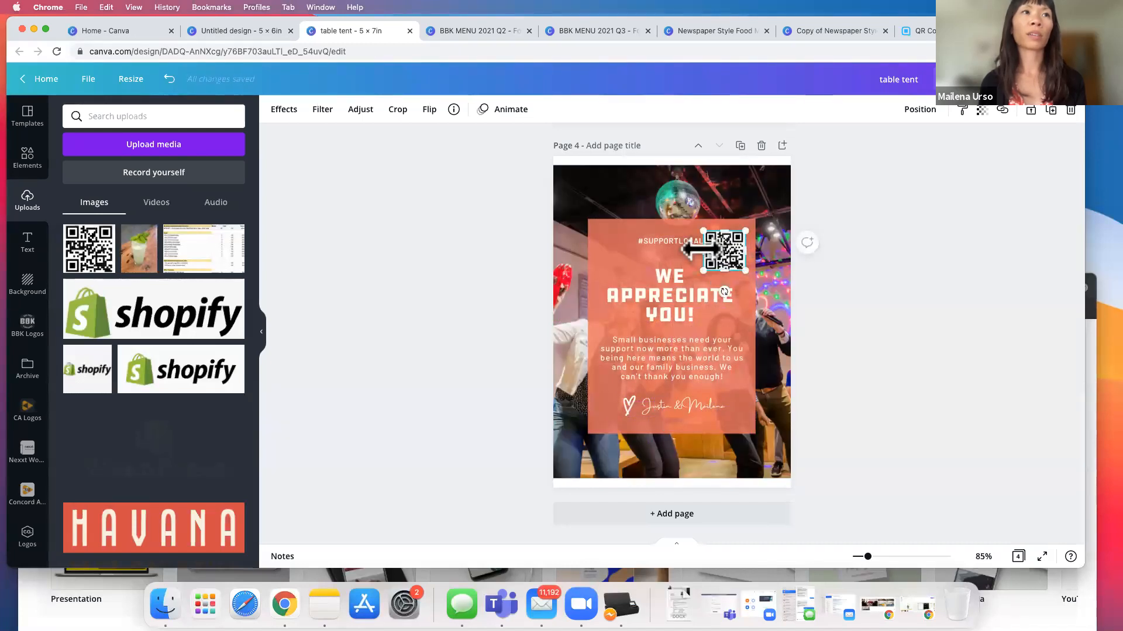
# Replace the #SUPPORTLOCAL text with "SCAN TO BOOK" and shift it left and slightly down beside the QR code.
pyautogui.click(665, 244)
pyautogui.click(665, 242)
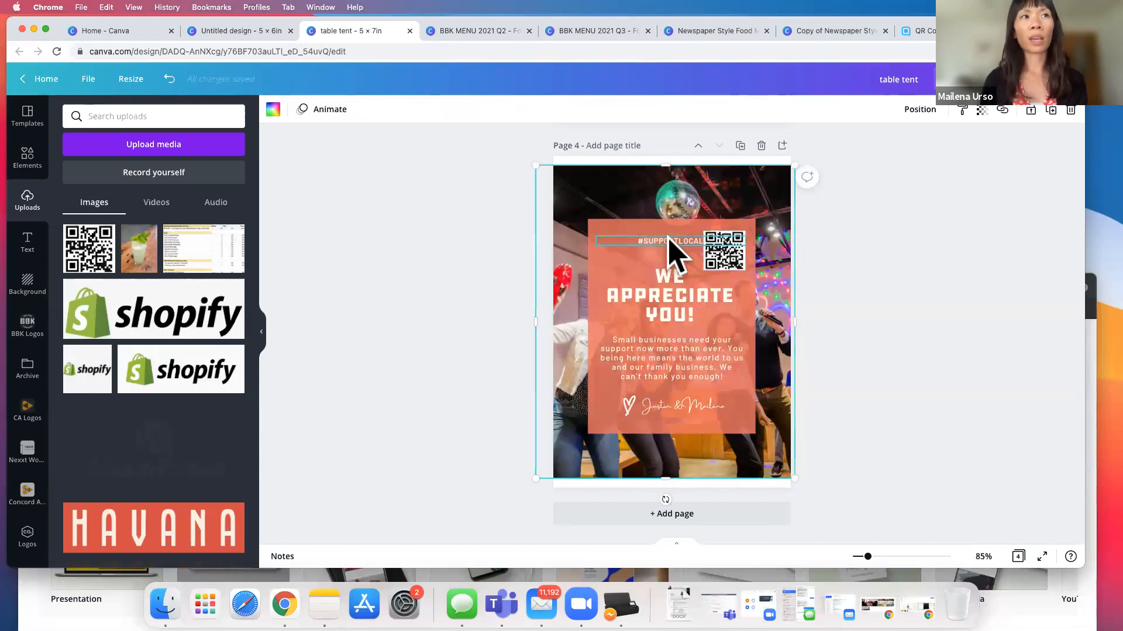
pyautogui.click(668, 240)
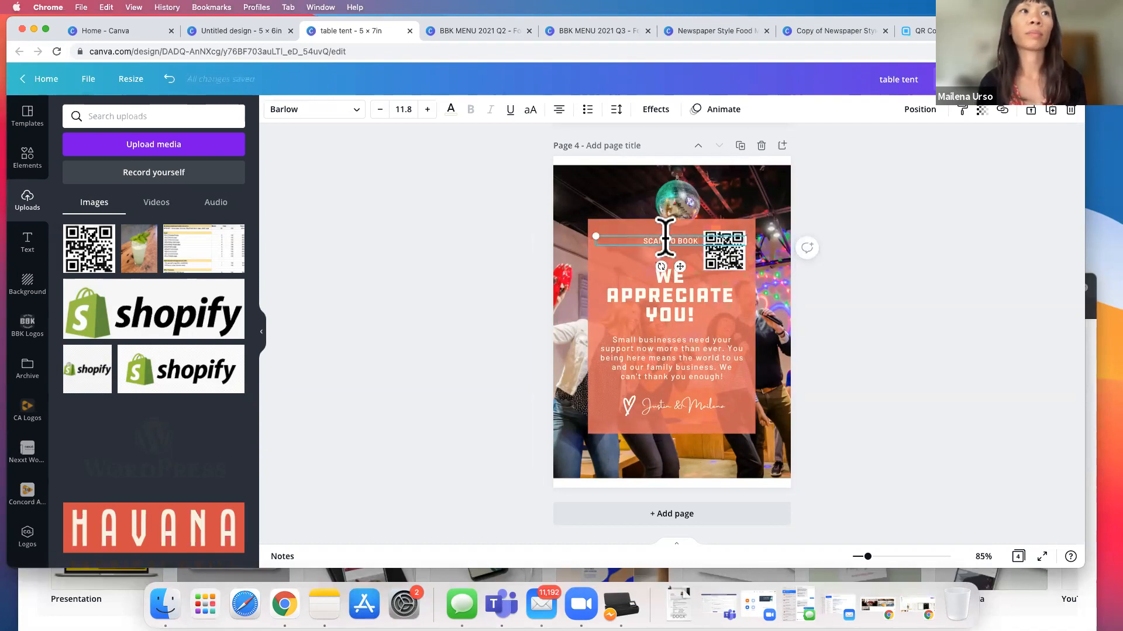
pyautogui.moveTo(663, 235); pyautogui.dragTo(649, 238)
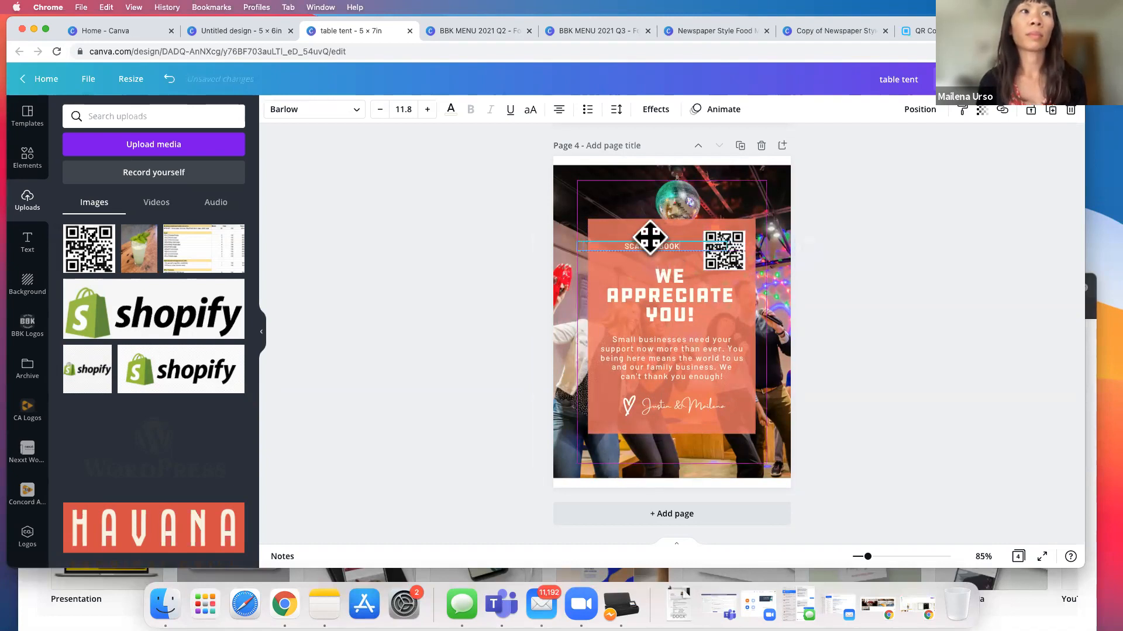
# Increase the font size of the "SCAN TO BOOK" text to 16.8.
pyautogui.click(426, 110)
pyautogui.click(426, 109)
pyautogui.click(427, 110)
pyautogui.click(427, 110)
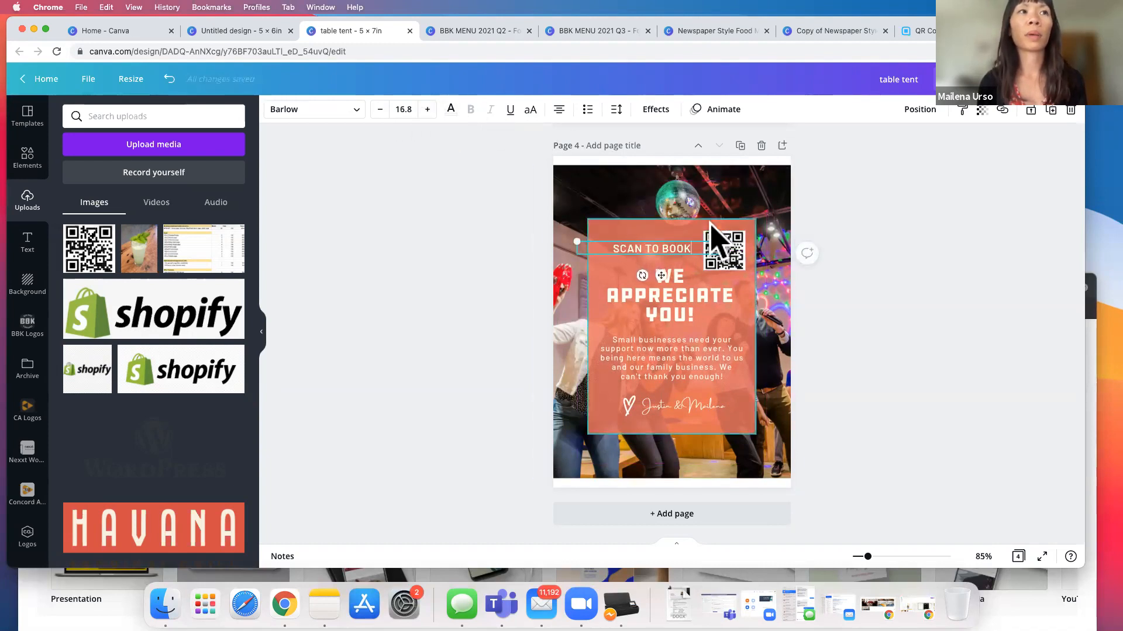
pyautogui.click(860, 198)
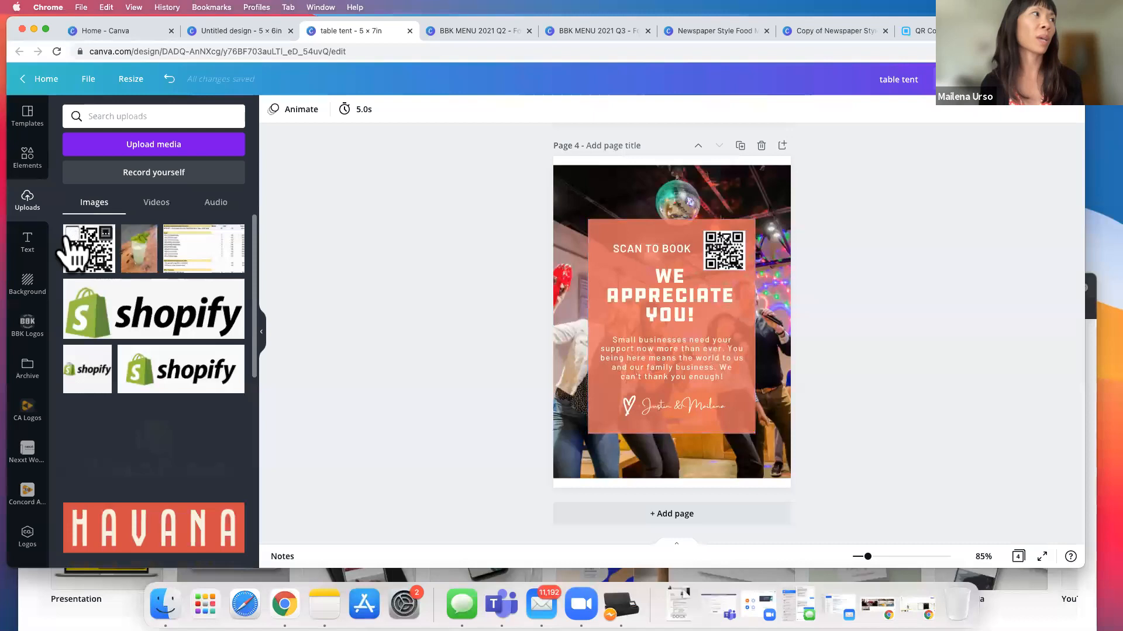
# Search the elements library for "ARROW" and look through the arrow graphics.
pyautogui.click(34, 168)
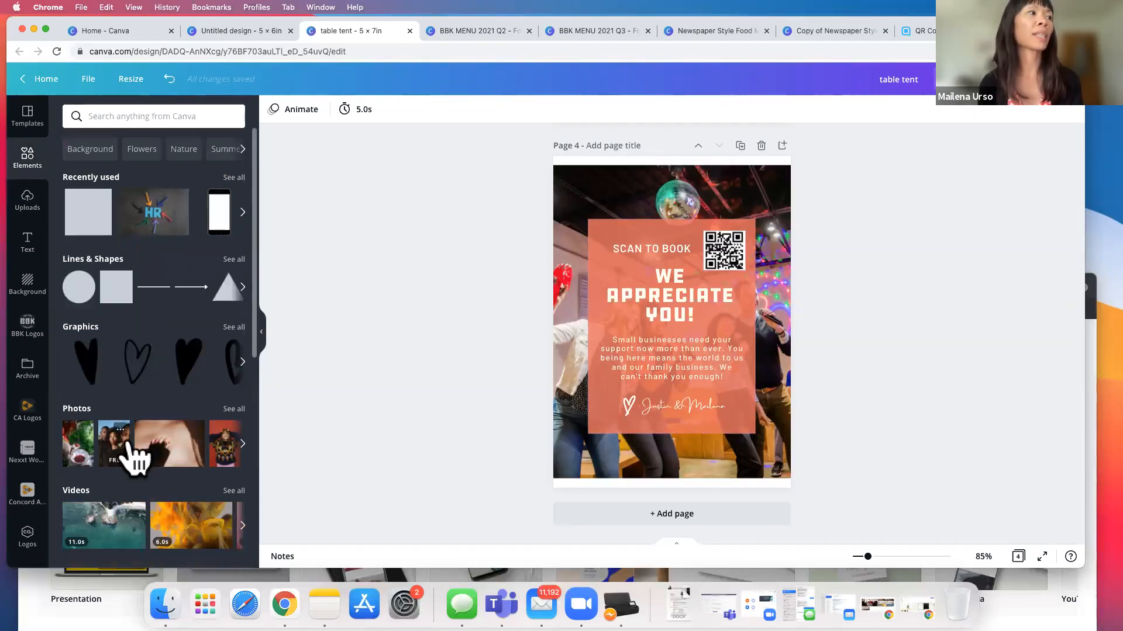
pyautogui.scroll(-2, 132, 457)
pyautogui.scroll(2, 205, 428)
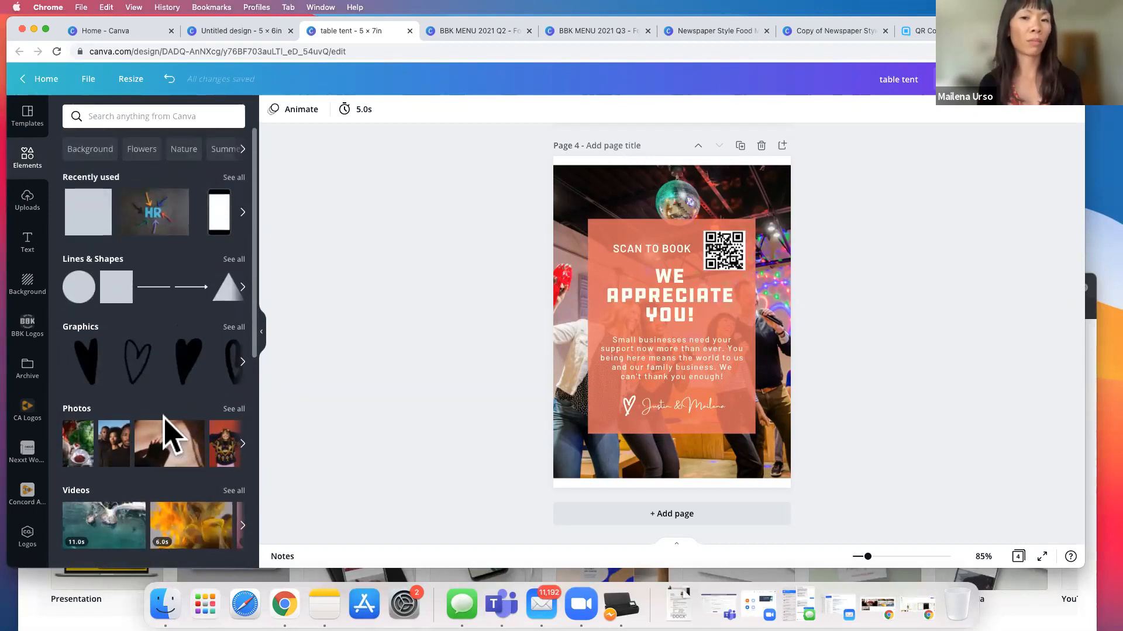
pyautogui.click(166, 117)
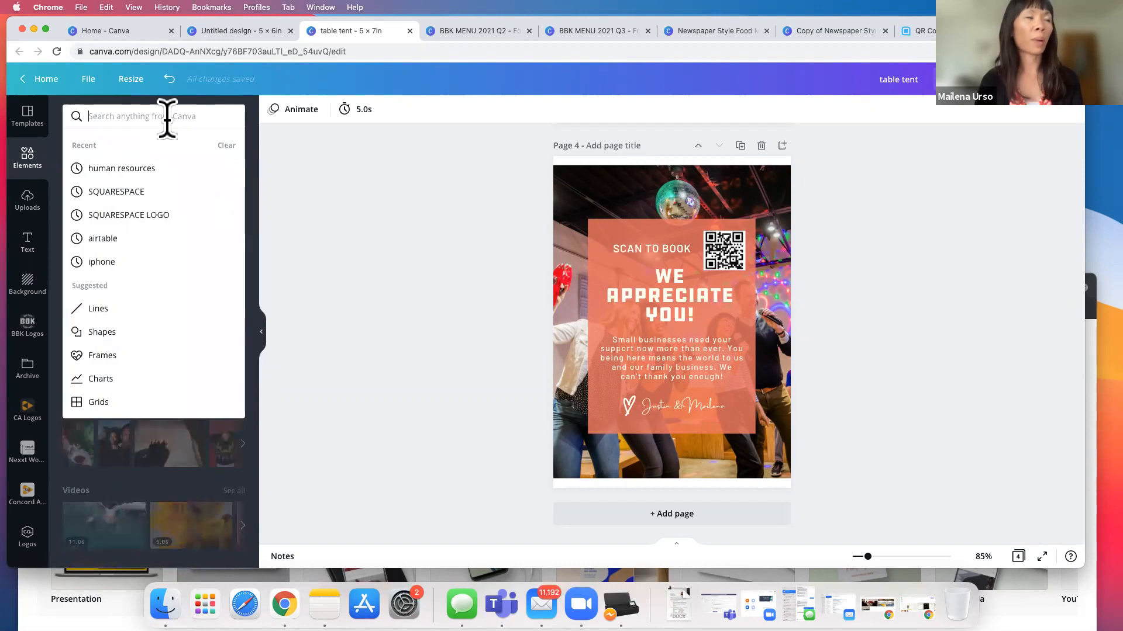
pyautogui.write('ARROW')
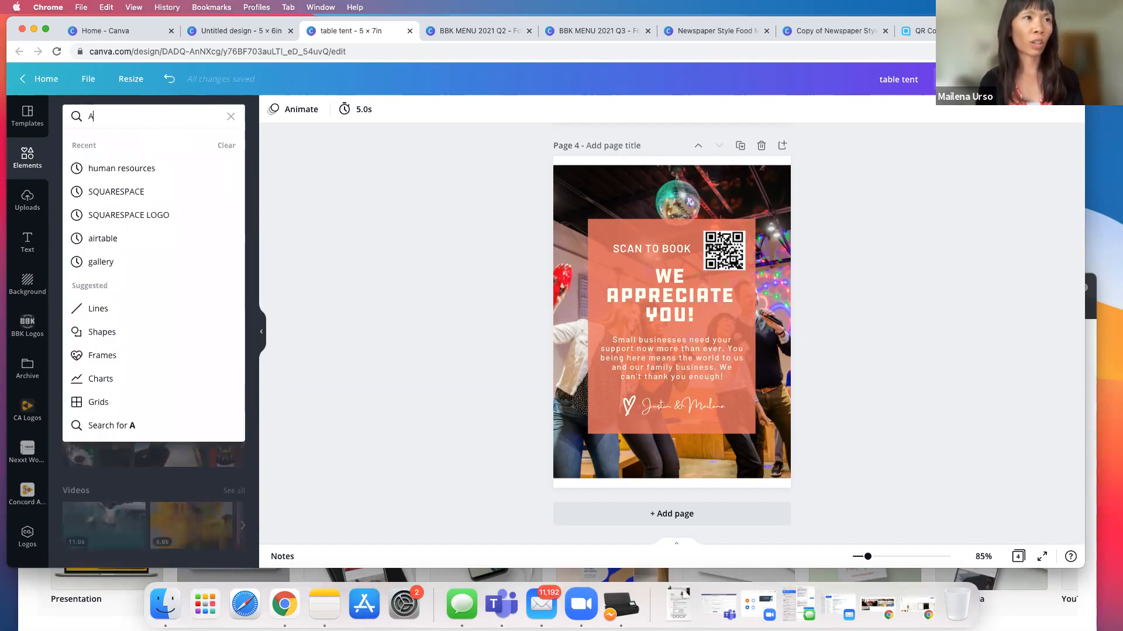
pyautogui.press('Return')
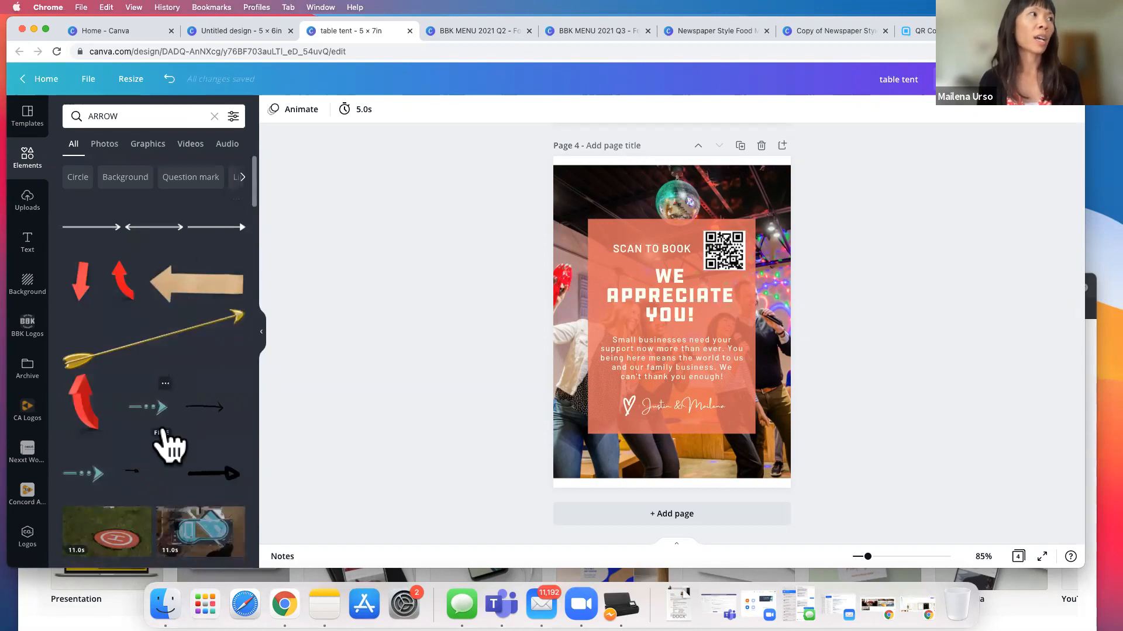
pyautogui.scroll(-5, 169, 424)
pyautogui.scroll(-6, 164, 426)
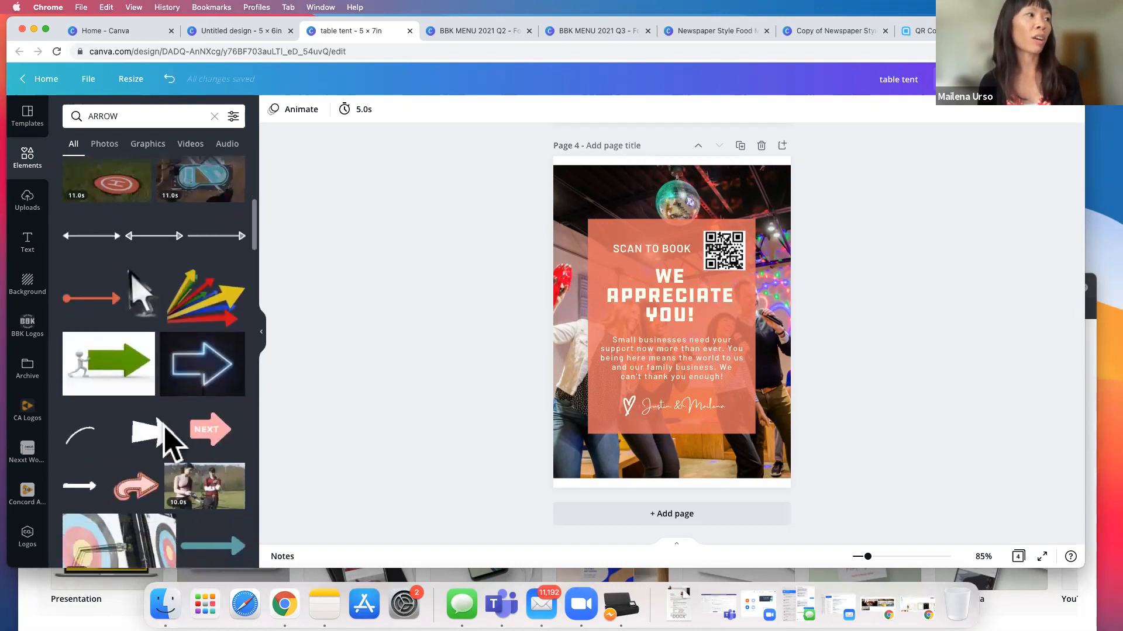
pyautogui.scroll(-8, 152, 505)
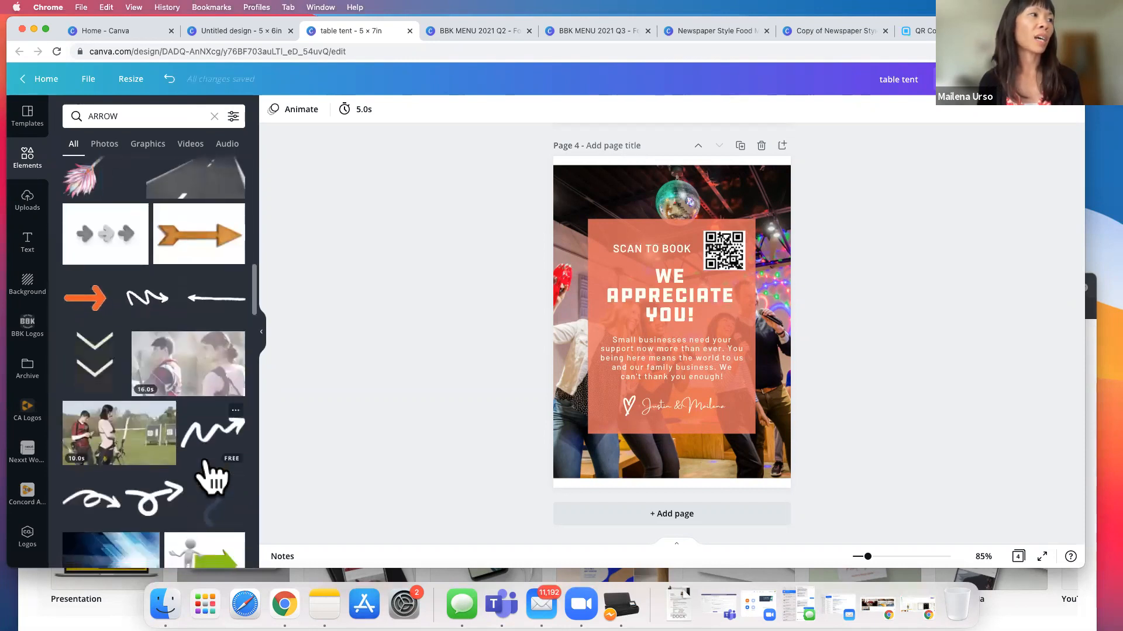
pyautogui.scroll(-3, 211, 471)
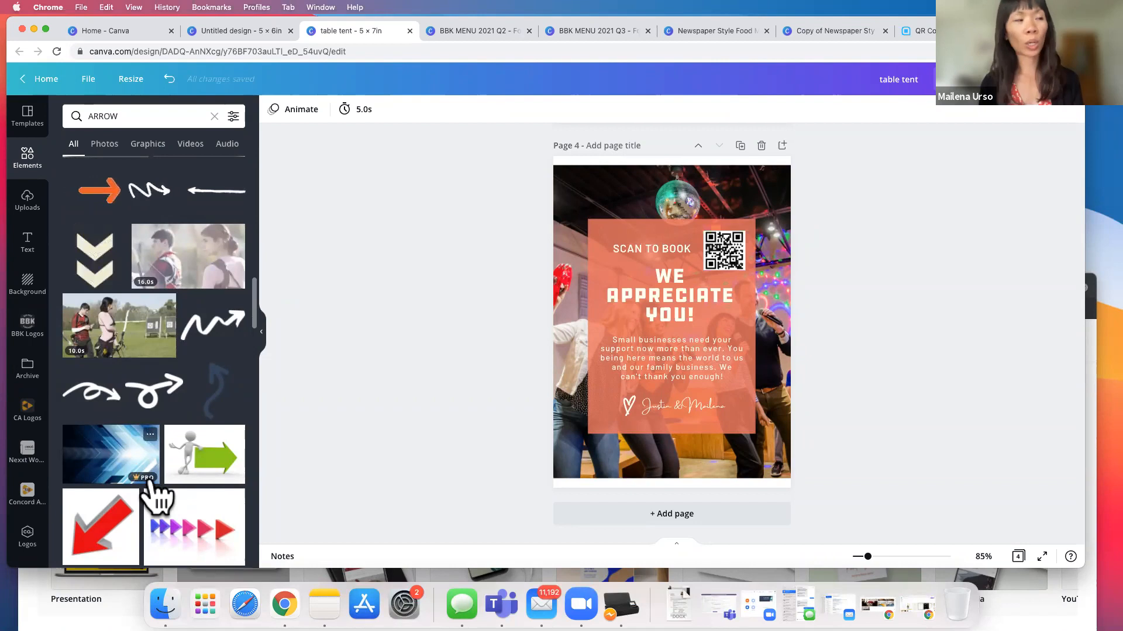
# Add a hand-drawn curved arrow above the "SCAN TO BOOK" text, pointing at the QR code, and recolor it with the cream brand color.
pyautogui.click(102, 399)
pyautogui.moveTo(718, 338); pyautogui.dragTo(673, 237)
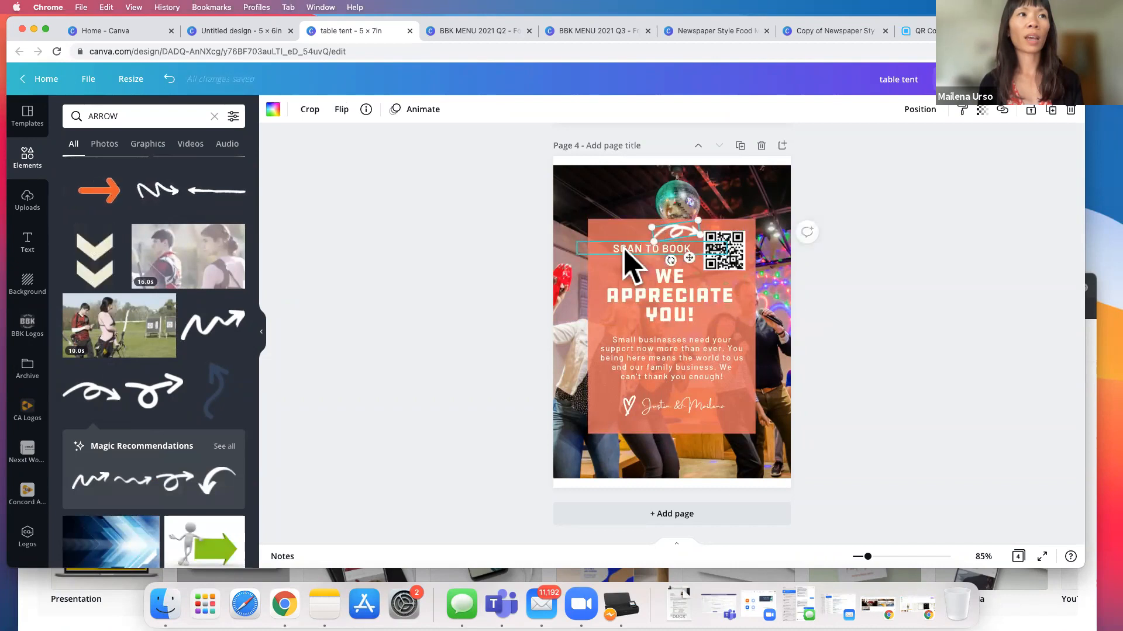
pyautogui.click(273, 110)
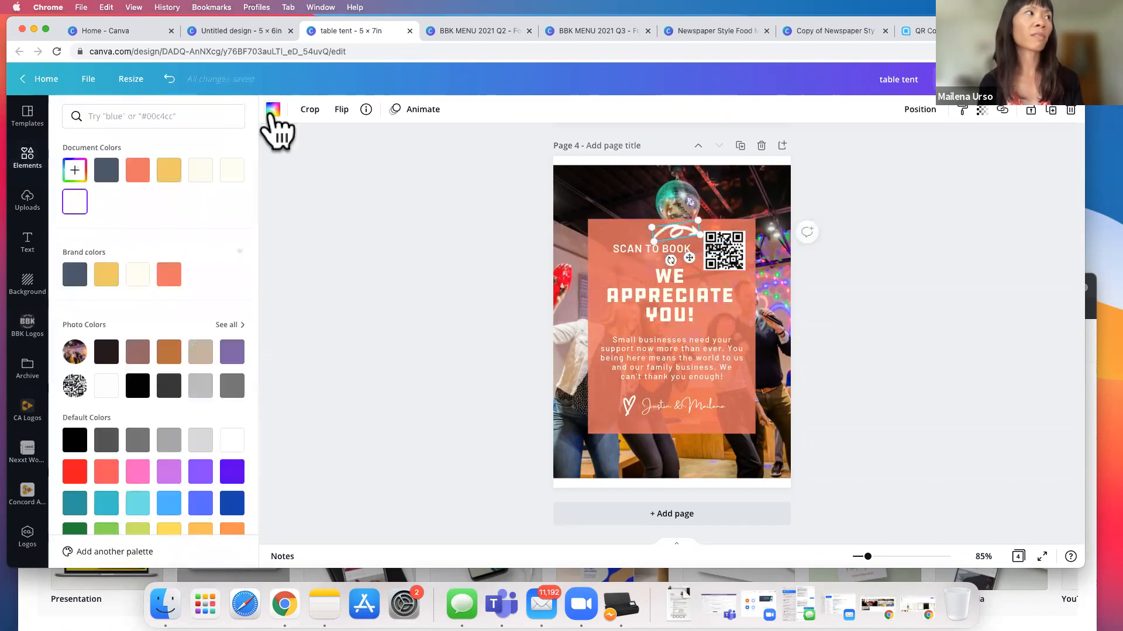
pyautogui.click(135, 276)
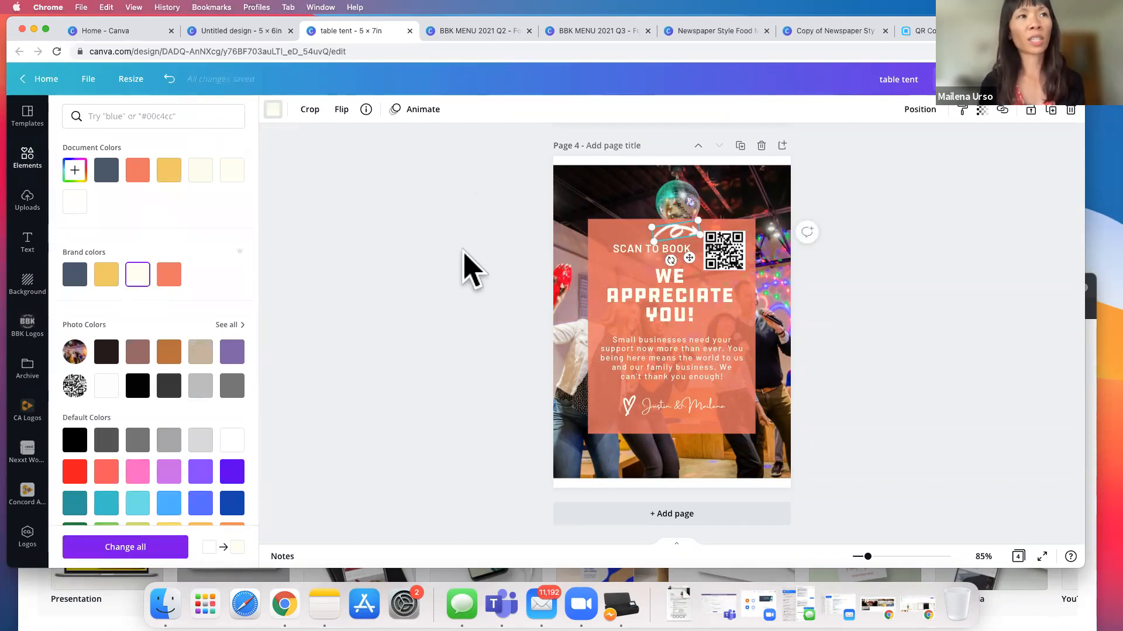
pyautogui.click(471, 271)
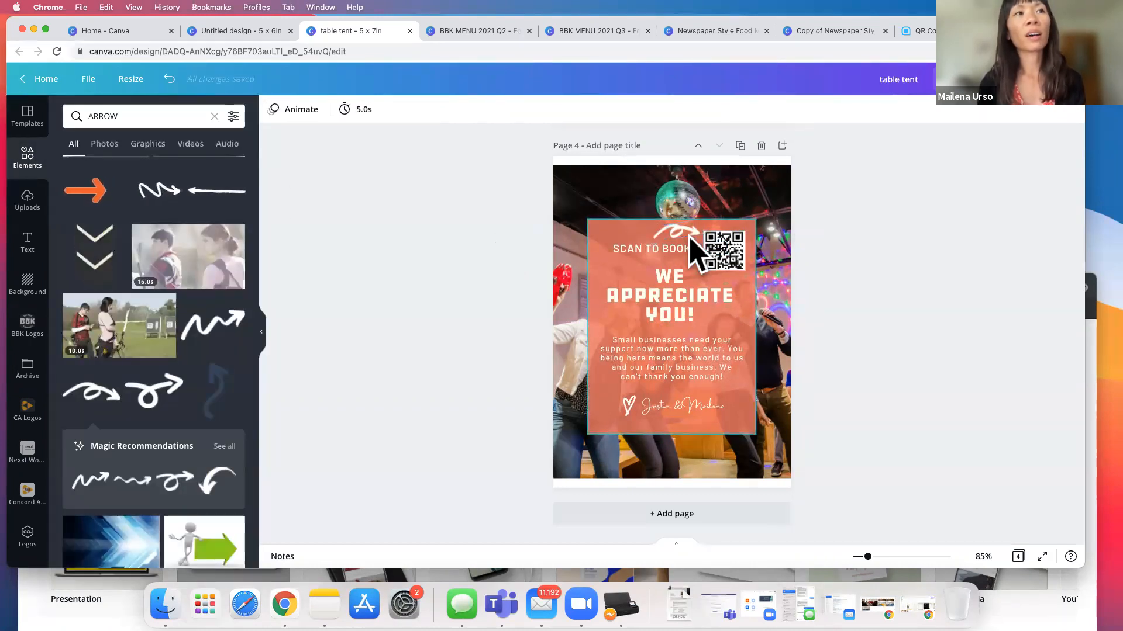
# Set the letter spacing of the "SCAN TO BOOK" text to 23.
pyautogui.click(680, 252)
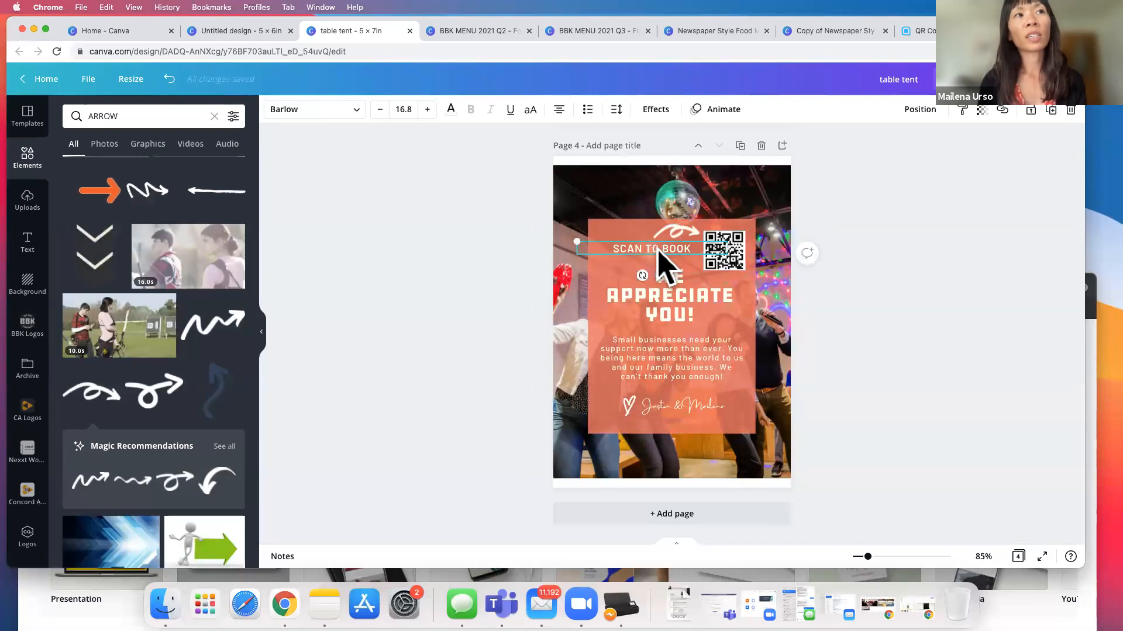
pyautogui.click(617, 112)
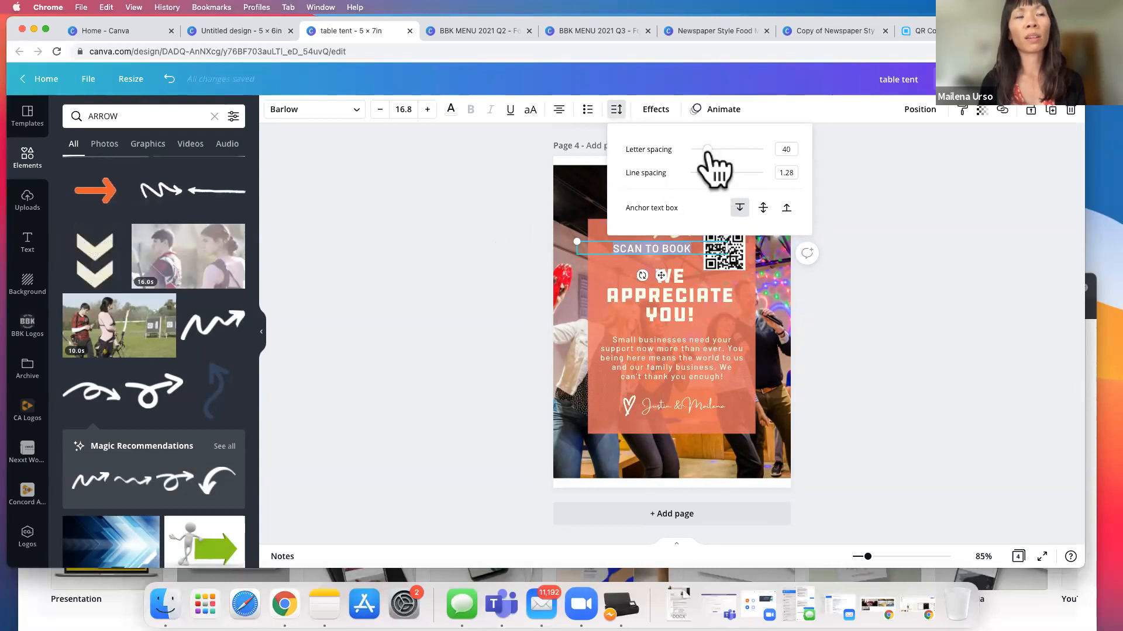
pyautogui.moveTo(708, 149)
pyautogui.mouseDown()
pyautogui.moveTo(718, 149)
pyautogui.moveTo(707, 150)
pyautogui.mouseUp()
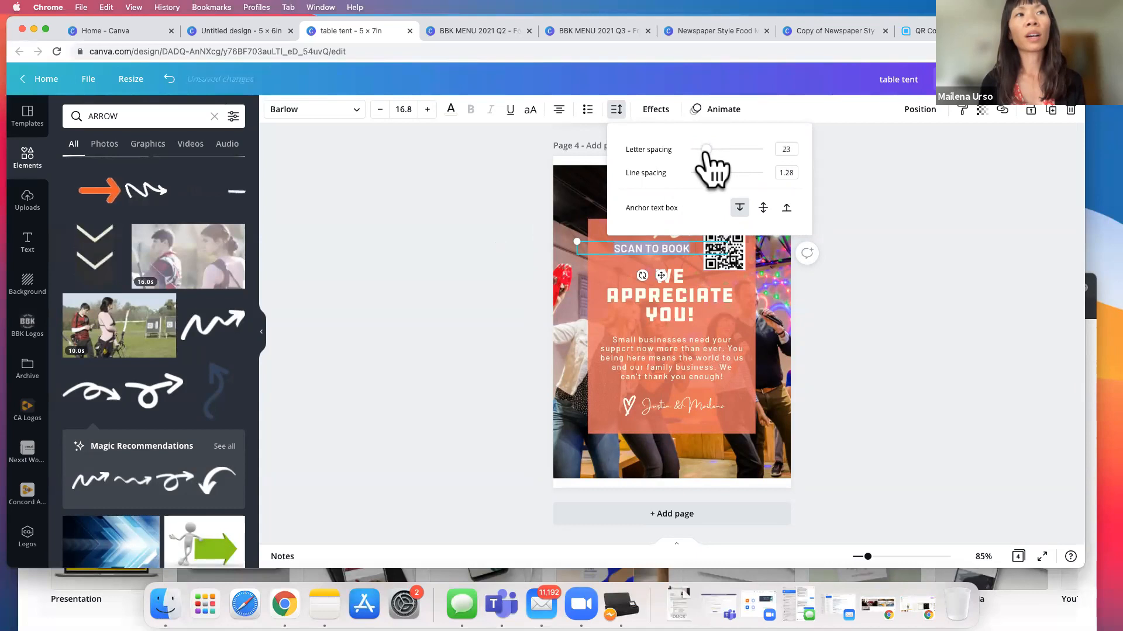
# Slightly increase the line spacing of the "WE APPRECIATE YOU!" heading and deselect it.
pyautogui.click(689, 305)
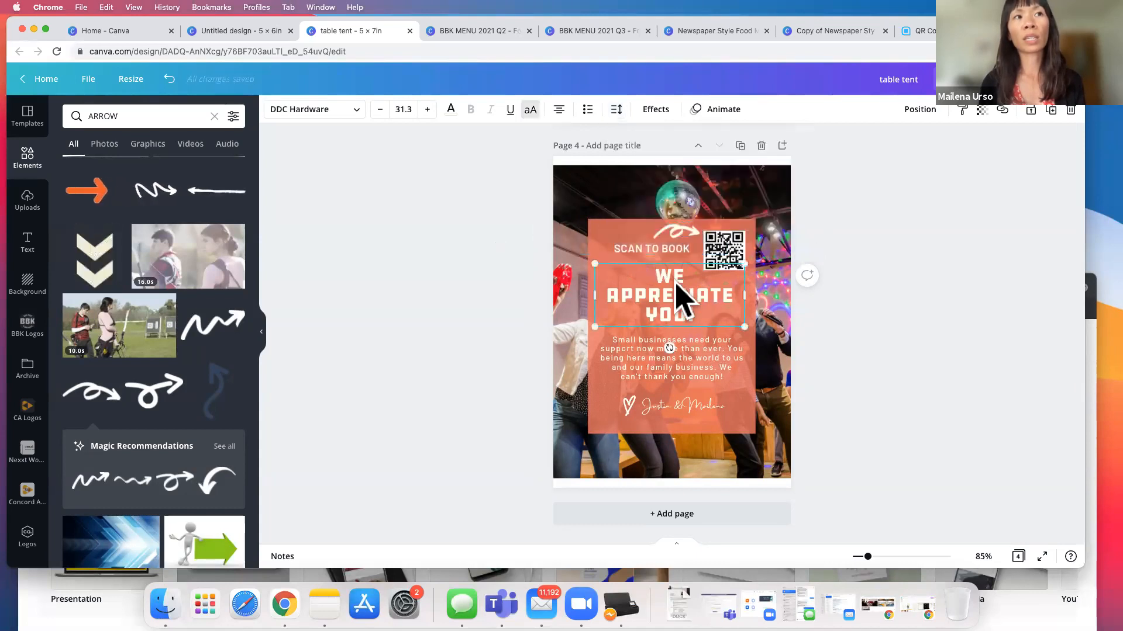
pyautogui.click(616, 110)
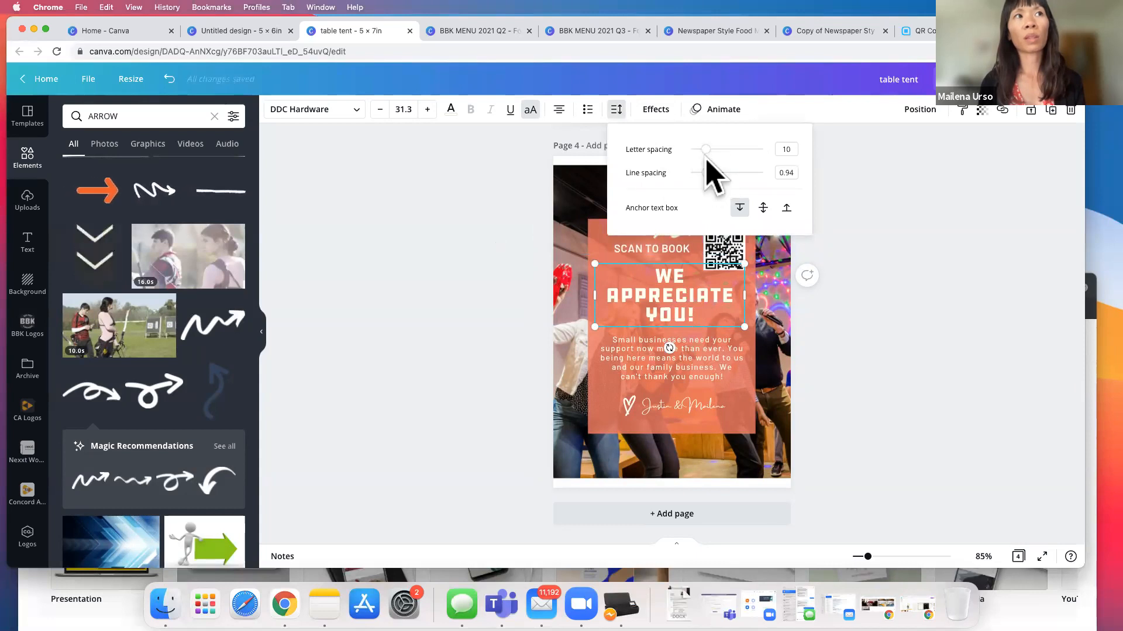
pyautogui.moveTo(706, 173); pyautogui.dragTo(708, 173)
pyautogui.click(459, 348)
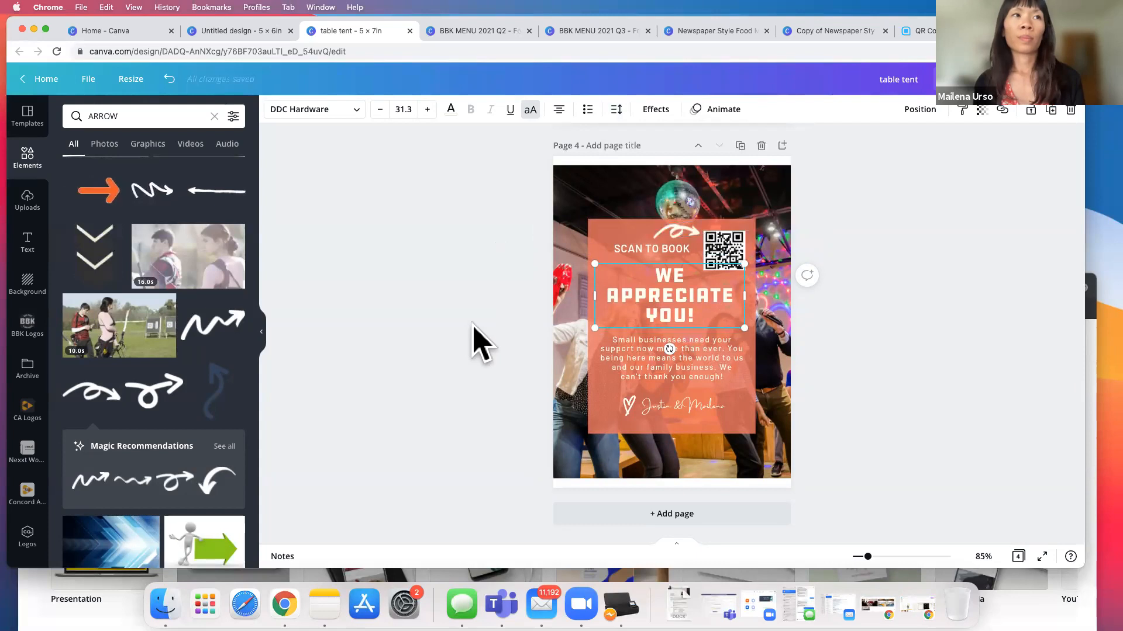
pyautogui.click(476, 343)
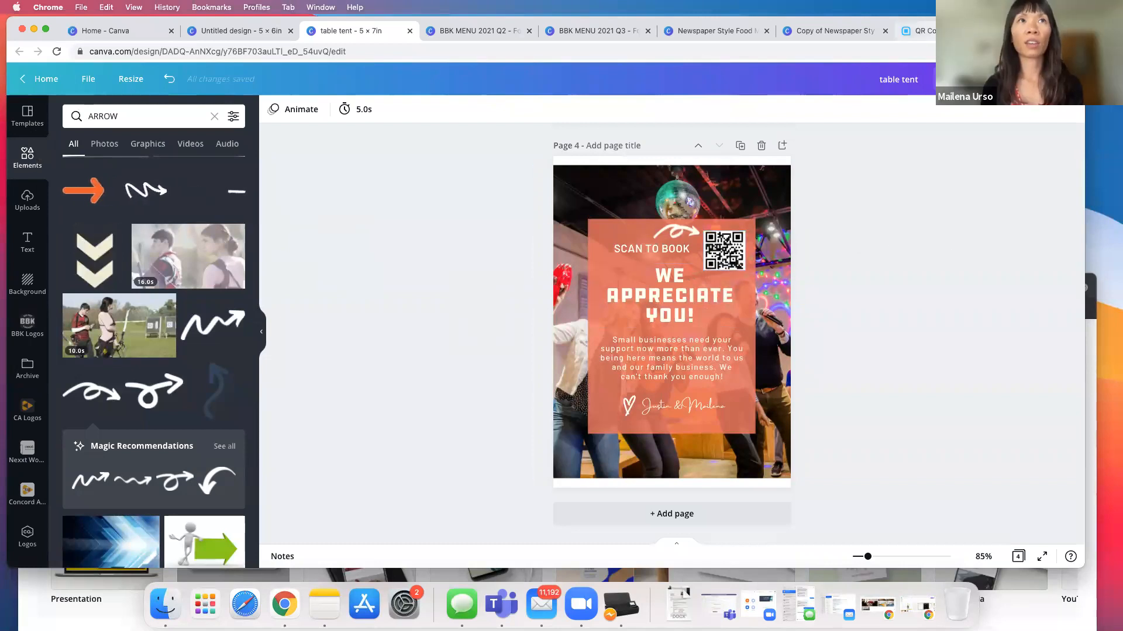
# Select the link in the QR Code Generator and open bigboxsongs.com/reservation_request in a new browser tab.
pyautogui.click(948, 30)
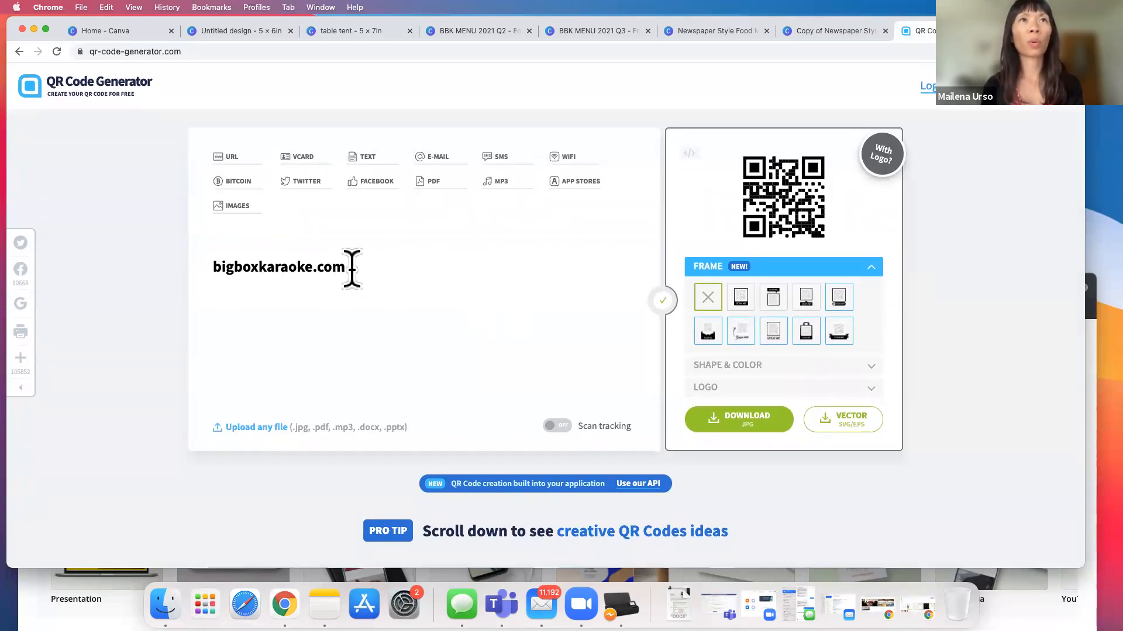
pyautogui.doubleClick(310, 269)
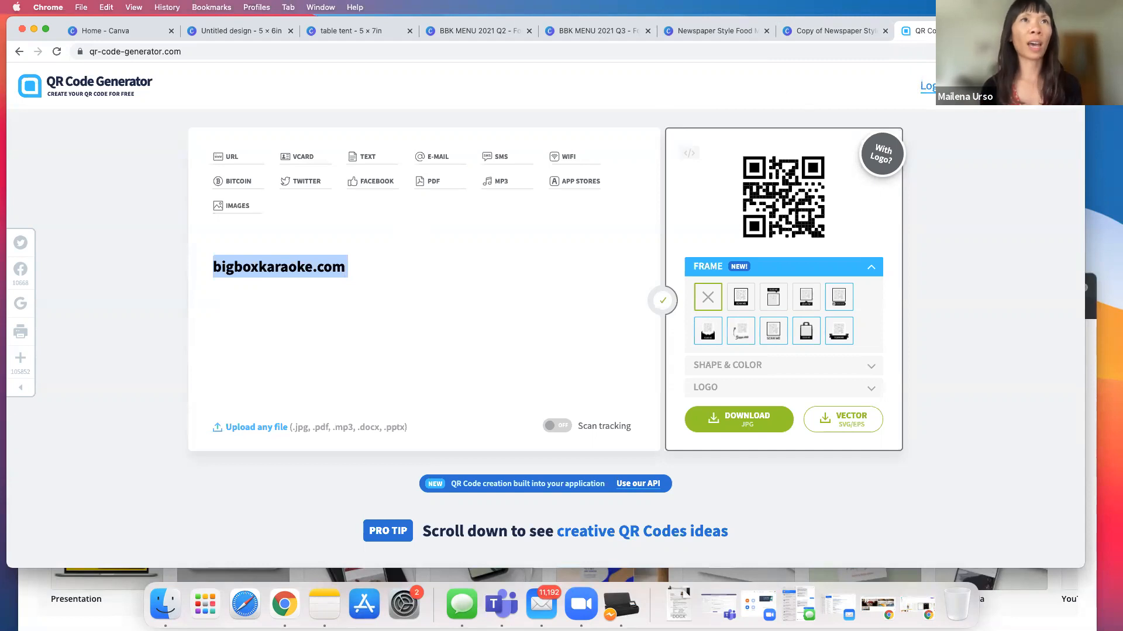
pyautogui.press('super+t')
pyautogui.write('bigbox')
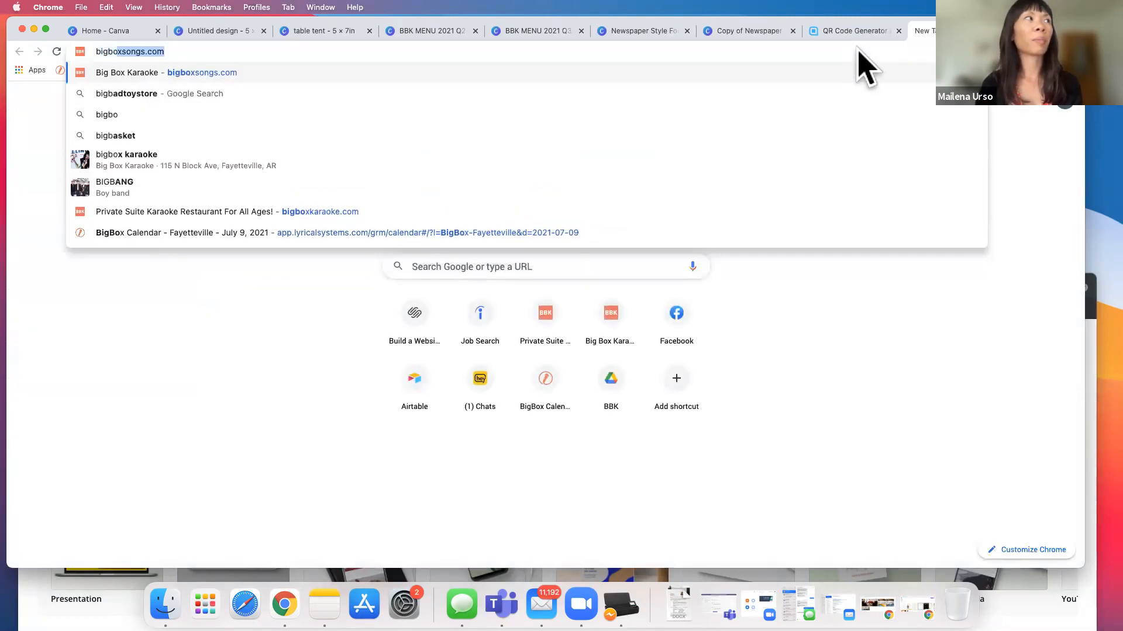
pyautogui.press('Right')
pyautogui.write('/book')
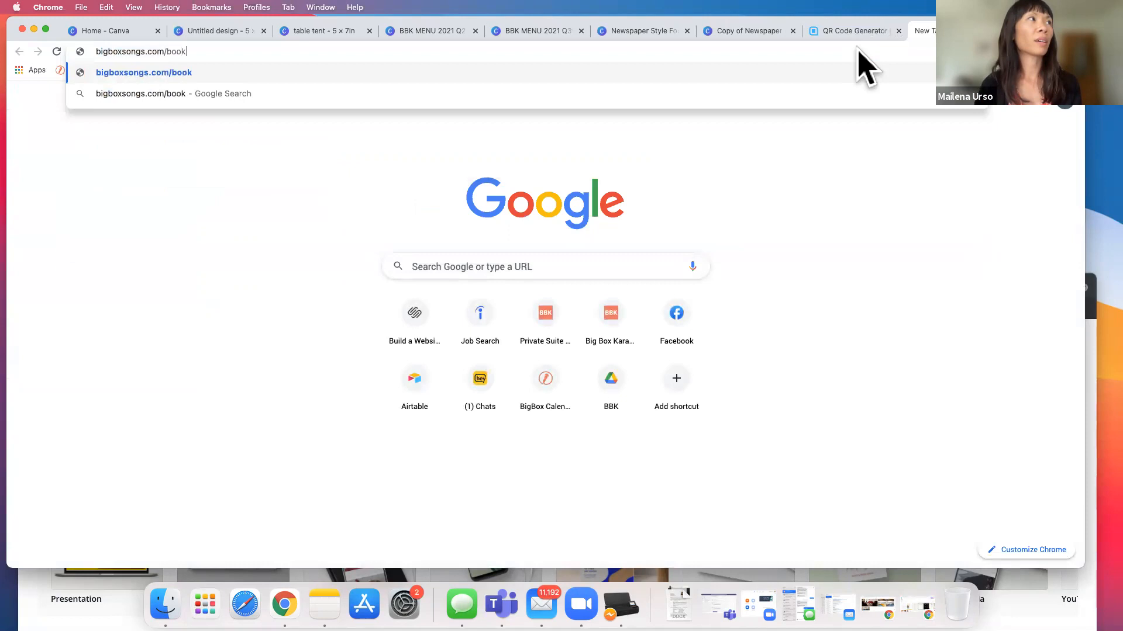
pyautogui.press('BackSpace')
pyautogui.press('BackSpace')
pyautogui.press('BackSpace')
pyautogui.press('BackSpace')
pyautogui.write('req')
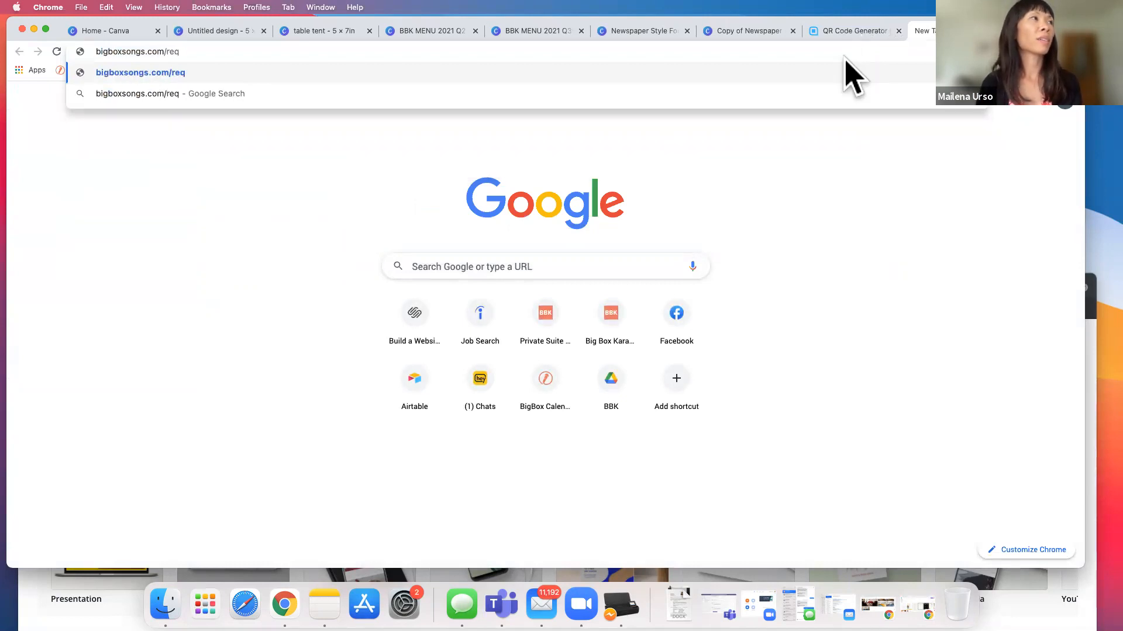
pyautogui.click(672, 113)
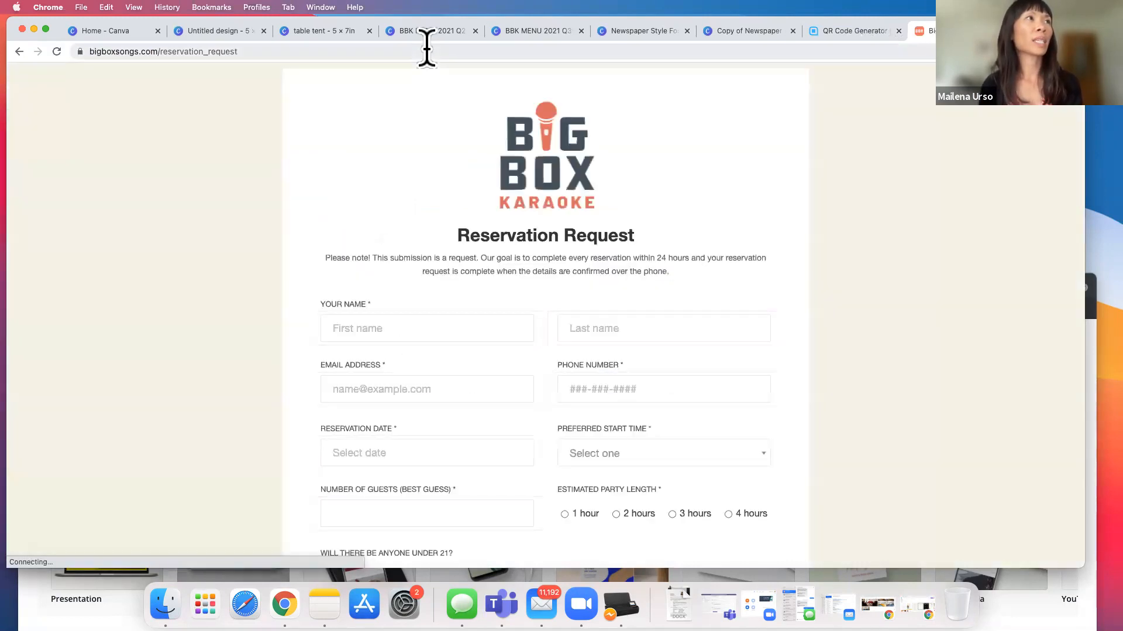
# Copy the reservation request page's address and paste it over bigboxkaraoke.com in the QR Code Generator.
pyautogui.click(427, 51)
pyautogui.press('super+c')
pyautogui.click(851, 32)
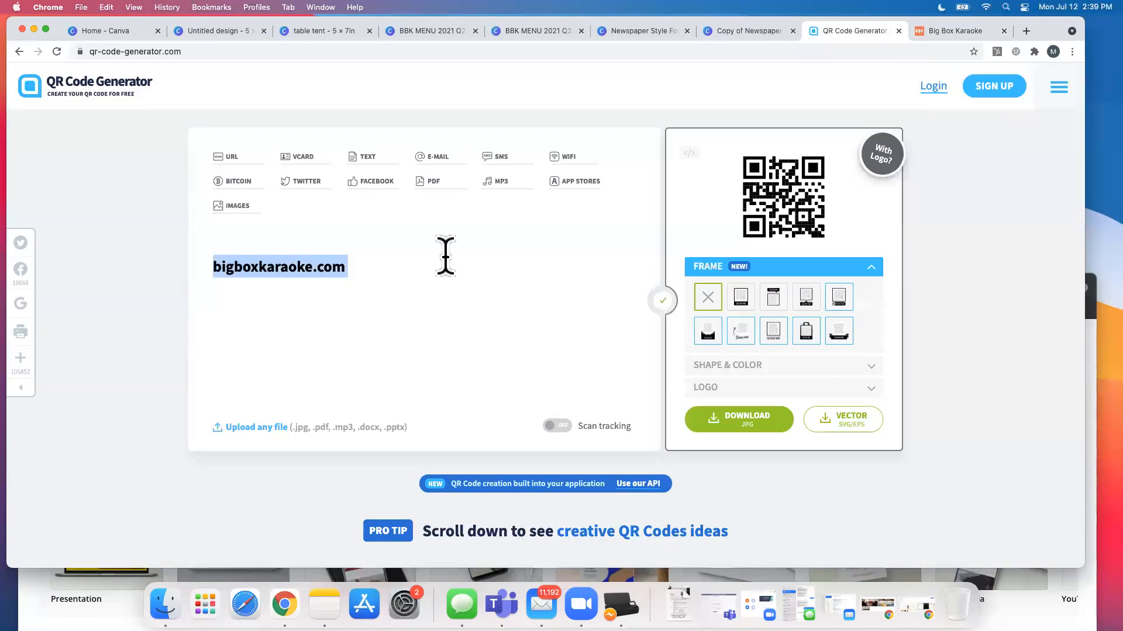
pyautogui.press('super+v')
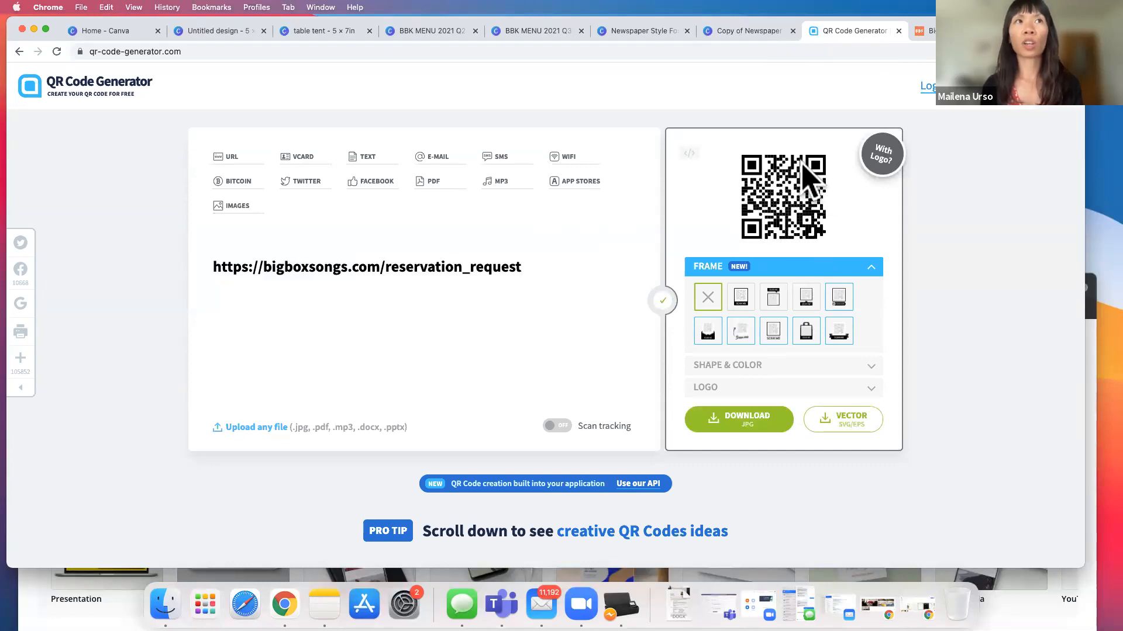
# Return from the QR Code Generator to the table tent design in Canva.
pyautogui.click(750, 32)
pyautogui.click(645, 32)
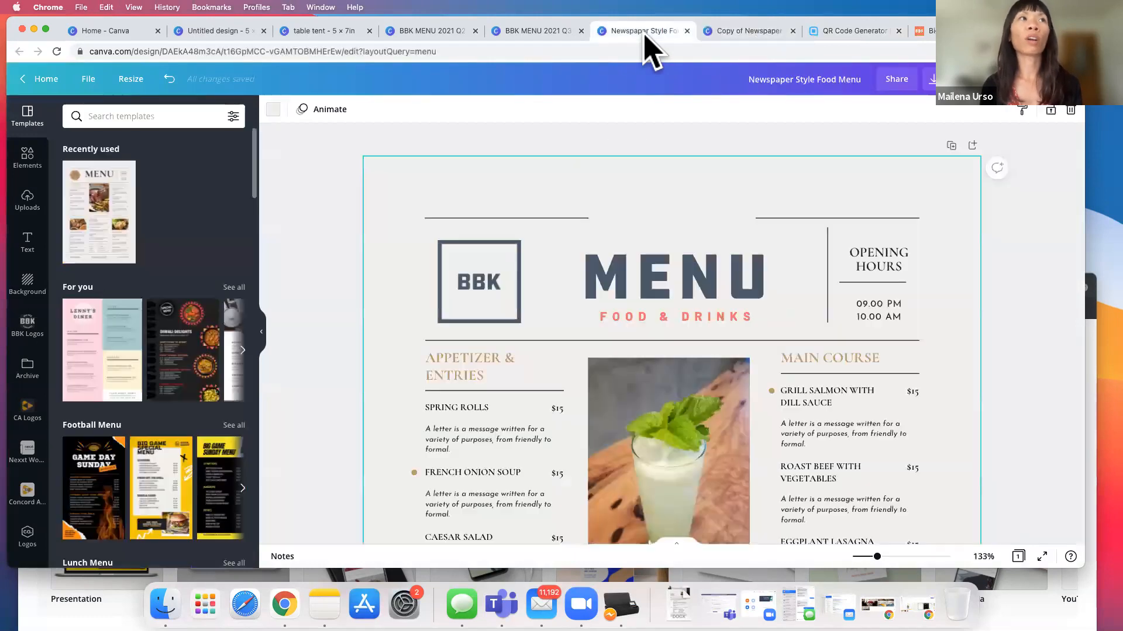
pyautogui.click(219, 32)
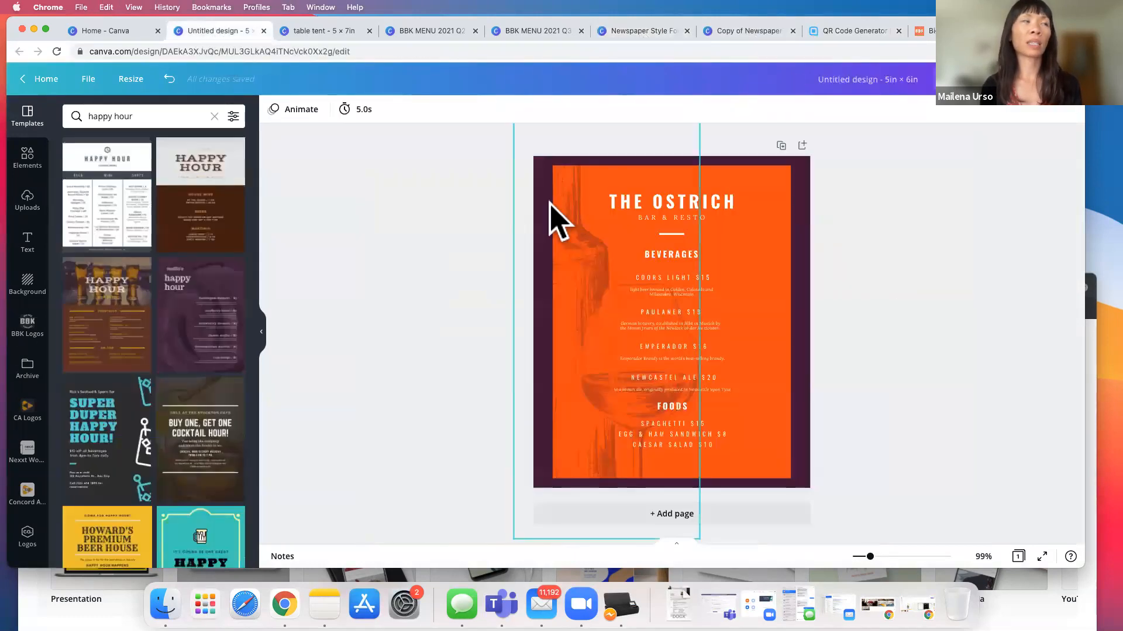
pyautogui.click(313, 31)
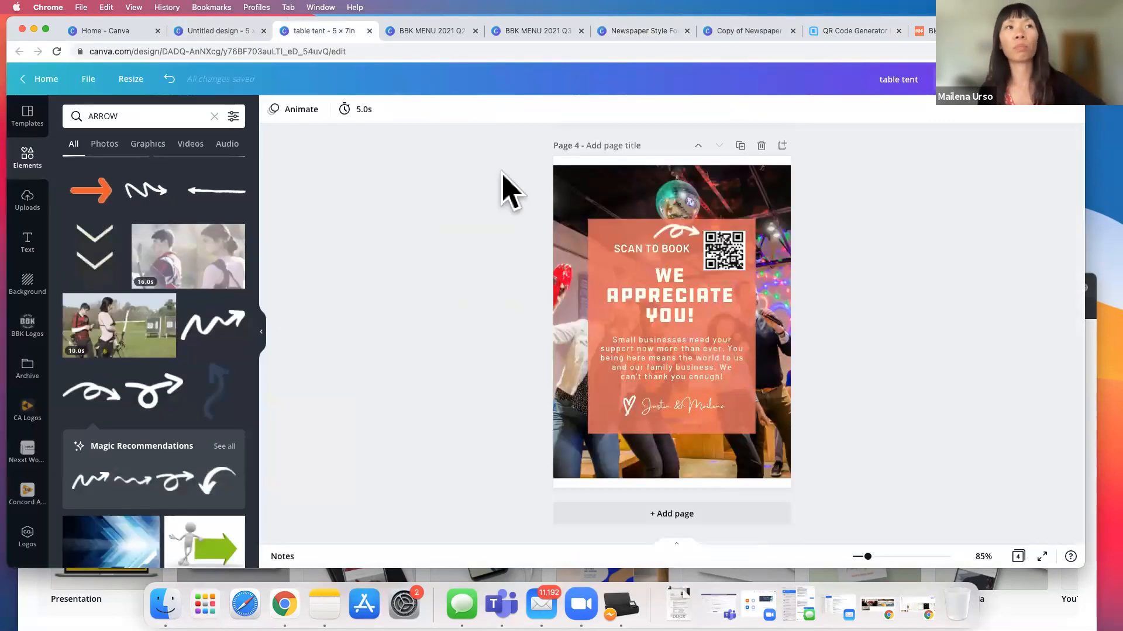
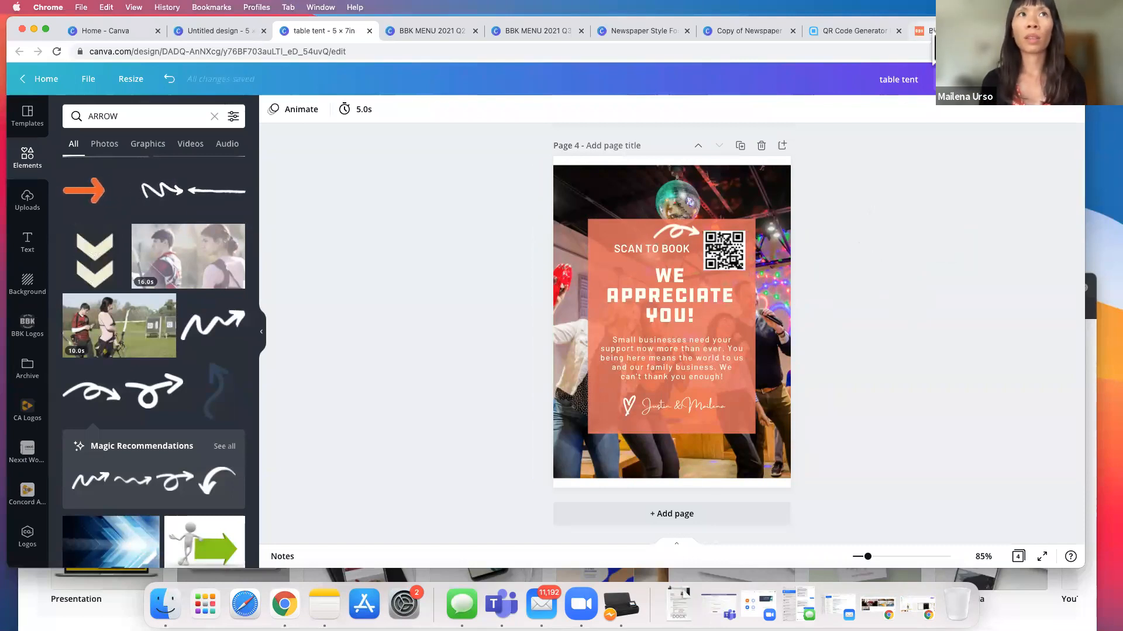
# Look through the open designs and review the BBK MENU 2021 Q2 pages from the last one up to the first.
pyautogui.click(877, 32)
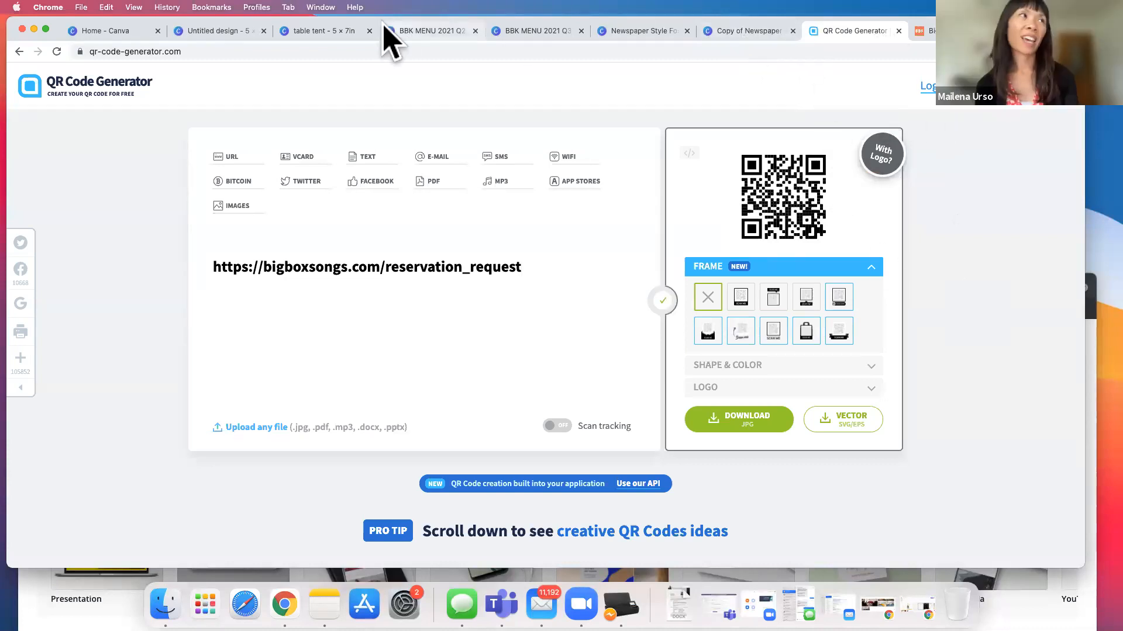
pyautogui.click(208, 32)
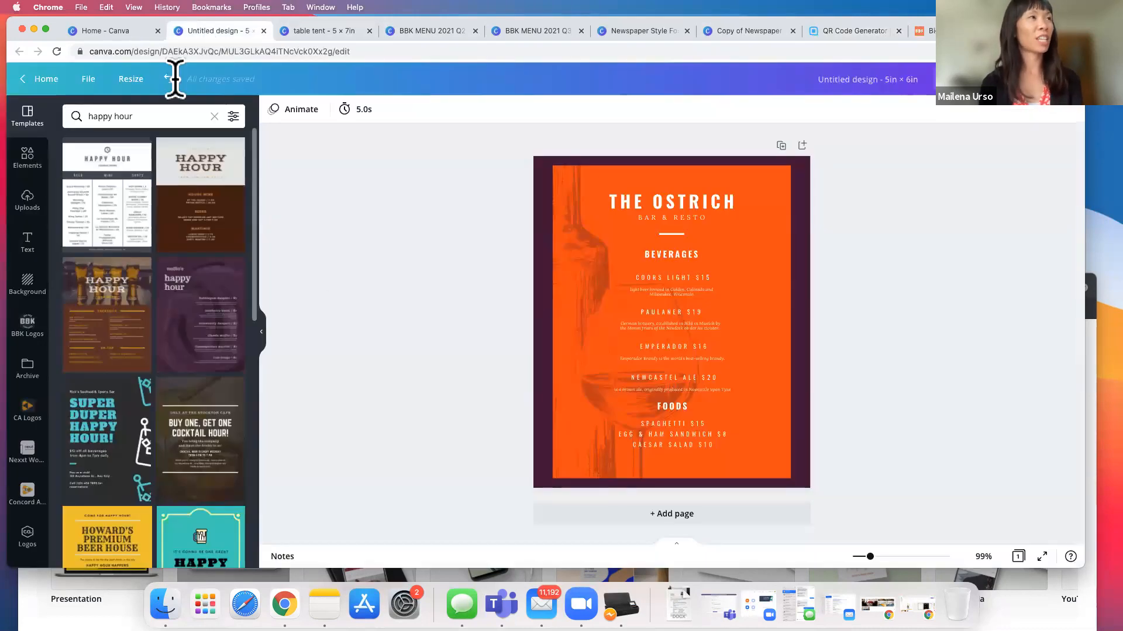
pyautogui.click(104, 32)
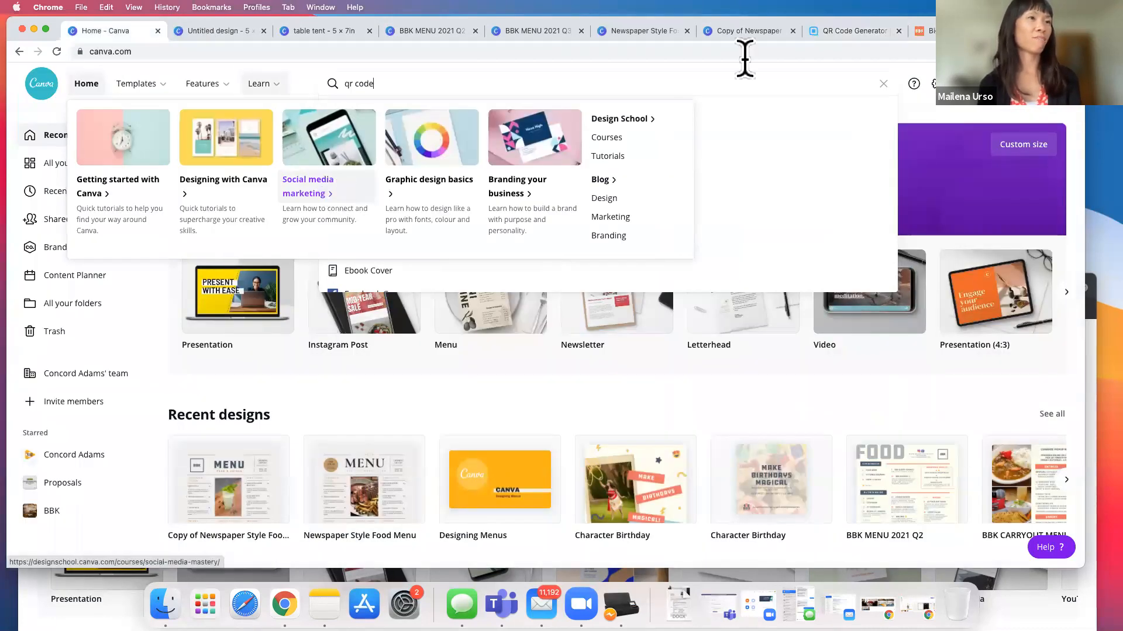
pyautogui.click(222, 32)
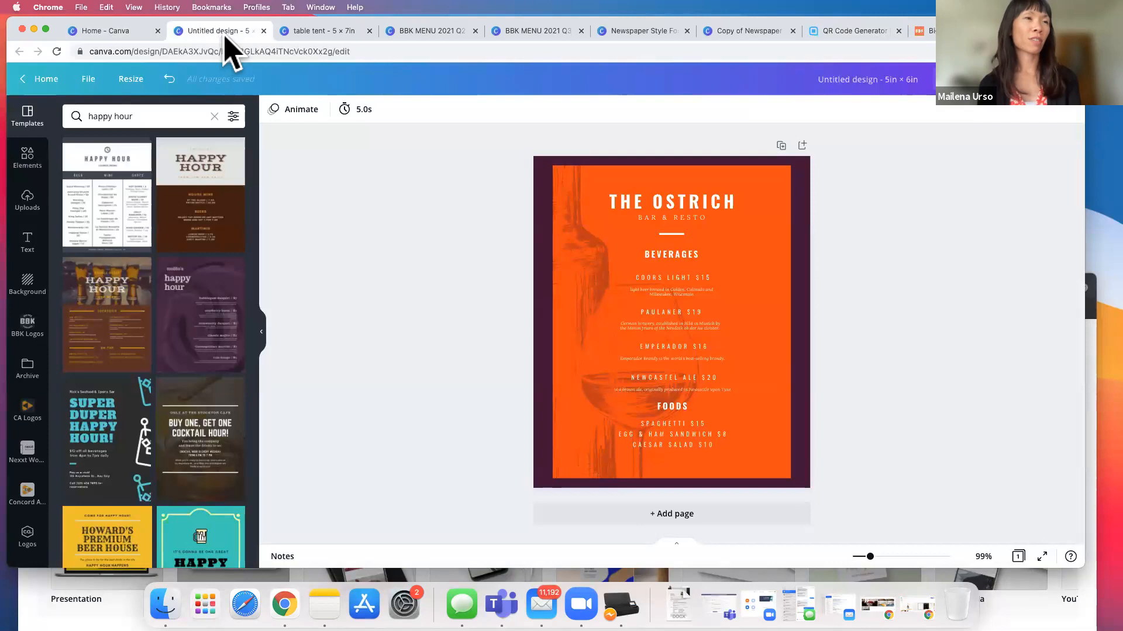
pyautogui.click(316, 35)
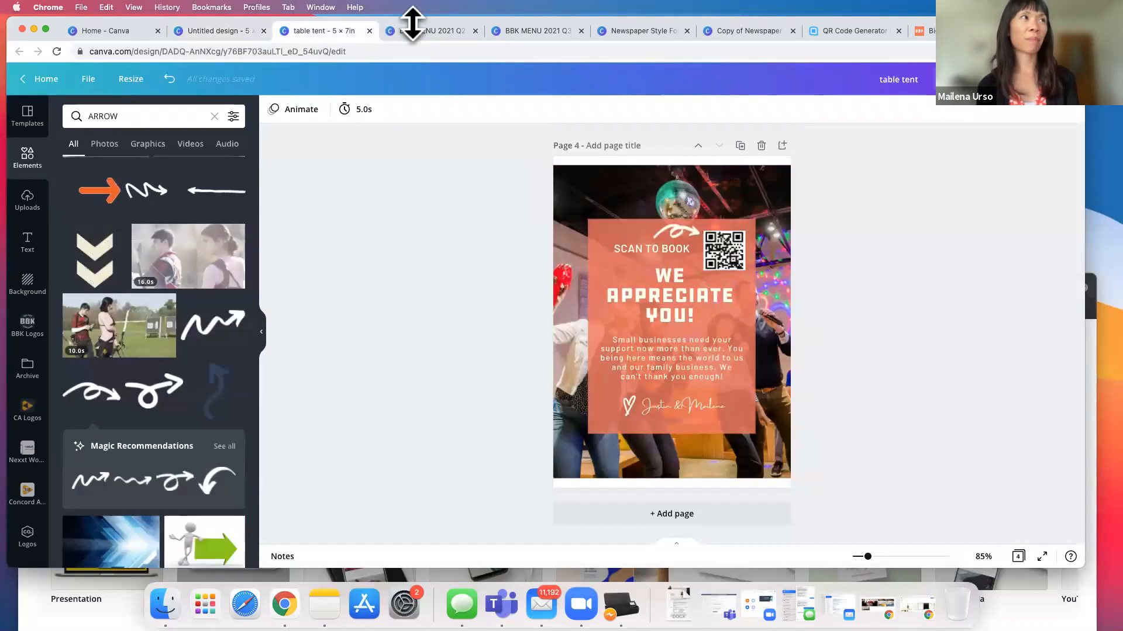
pyautogui.click(413, 31)
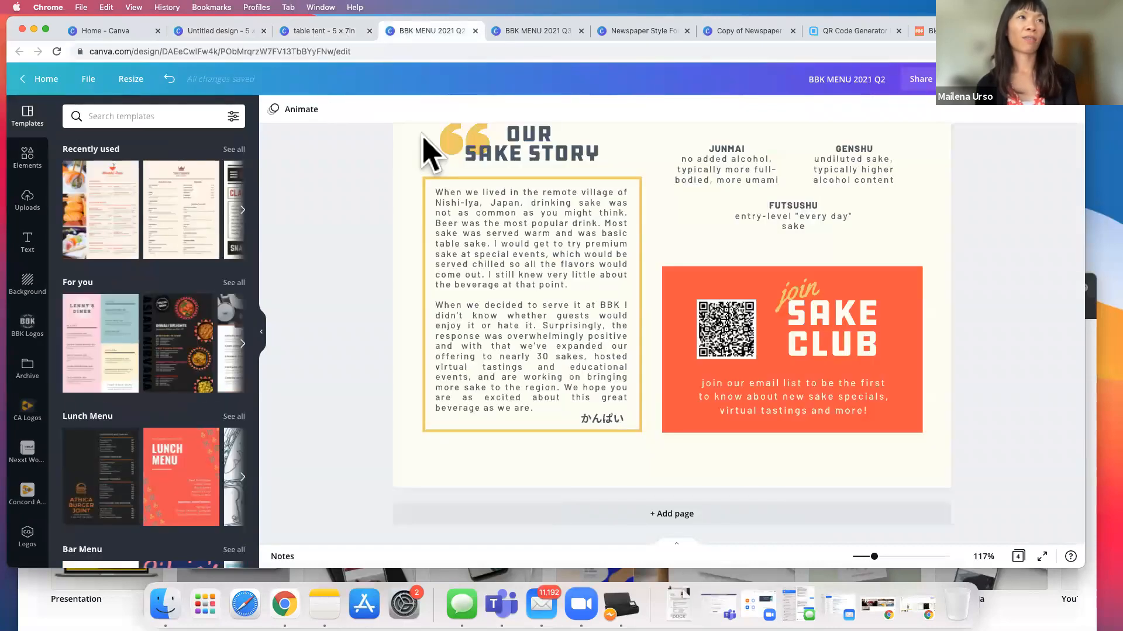
pyautogui.scroll(5, 350, 252)
pyautogui.scroll(10, 372, 239)
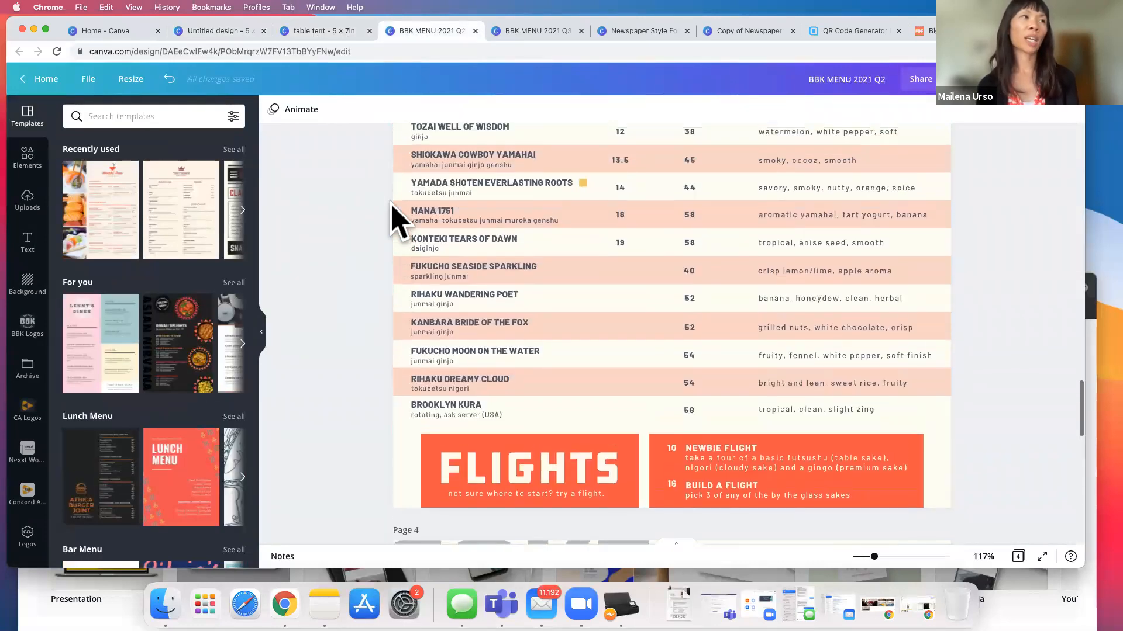
pyautogui.scroll(15, 362, 225)
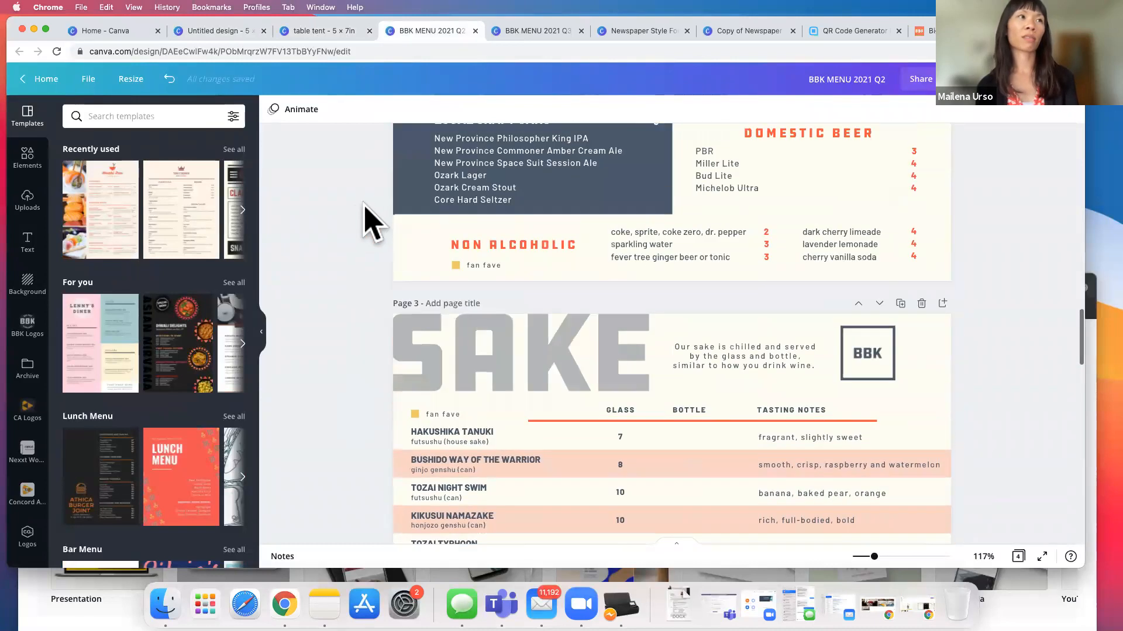
pyautogui.scroll(10, 372, 224)
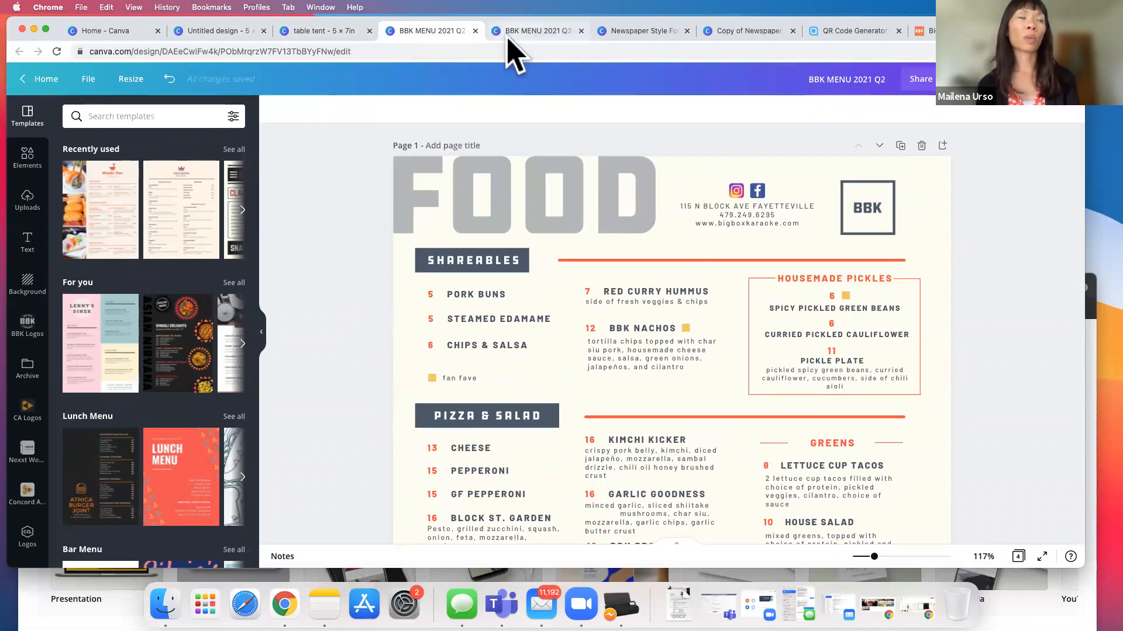
# Create a new blank design with a custom size of 11 x 17 in from the Canva home page.
pyautogui.click(115, 34)
pyautogui.click(982, 86)
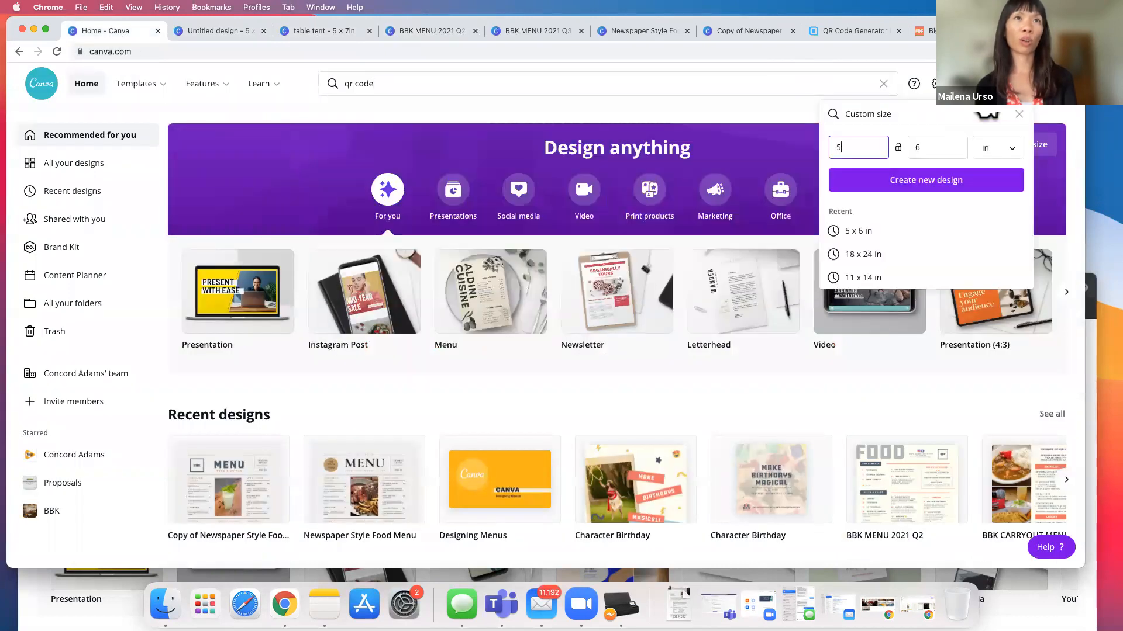
pyautogui.doubleClick(846, 149)
pyautogui.click(843, 153)
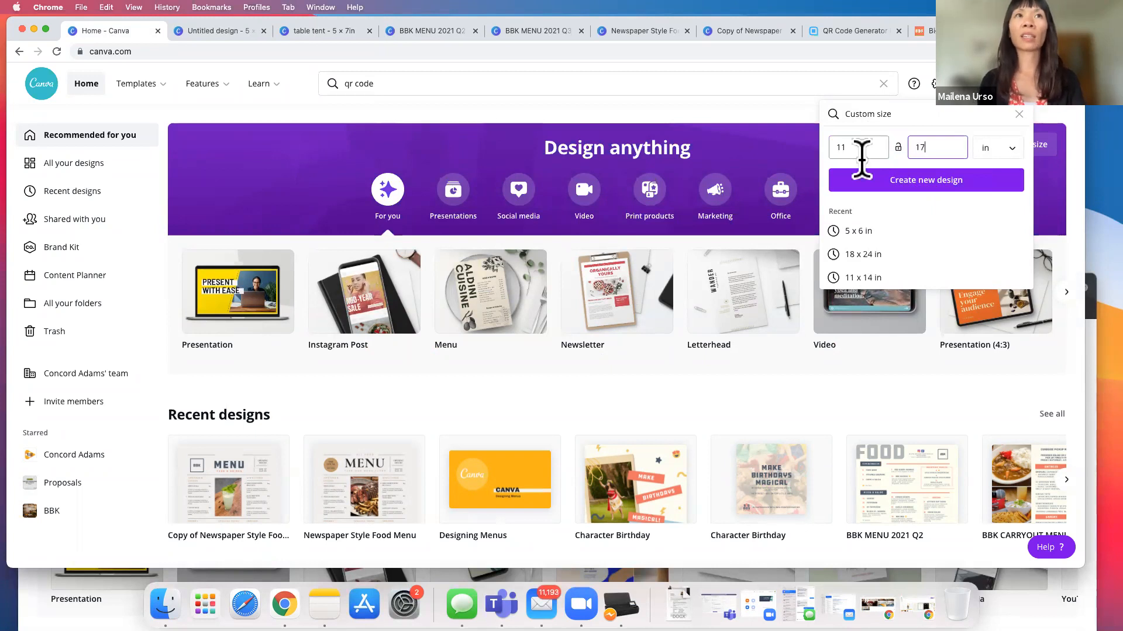
pyautogui.click(958, 183)
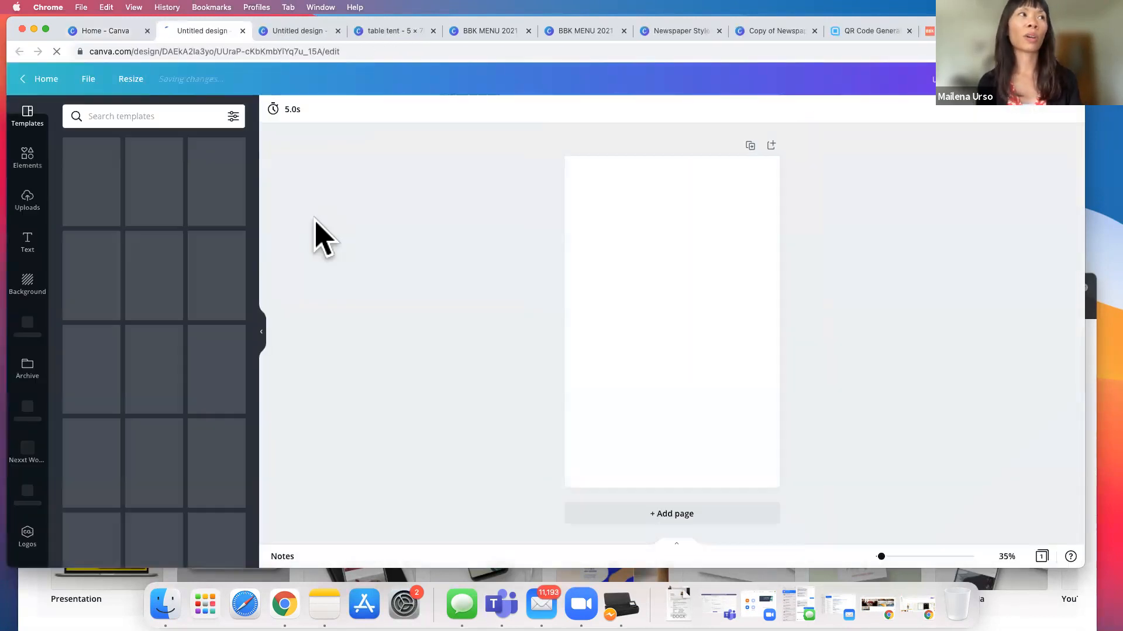
# Search the templates for "menu" and look through the menu categories, from Football and Lunch to Wine and Coffee Shop.
pyautogui.click(146, 111)
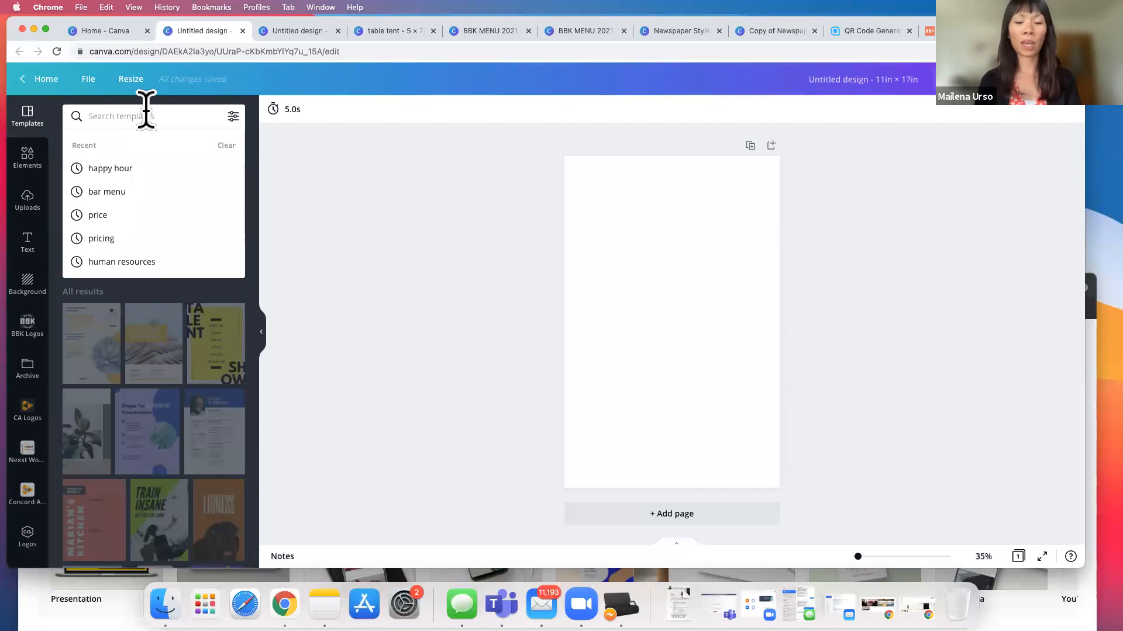
pyautogui.write('menu')
pyautogui.press('Return')
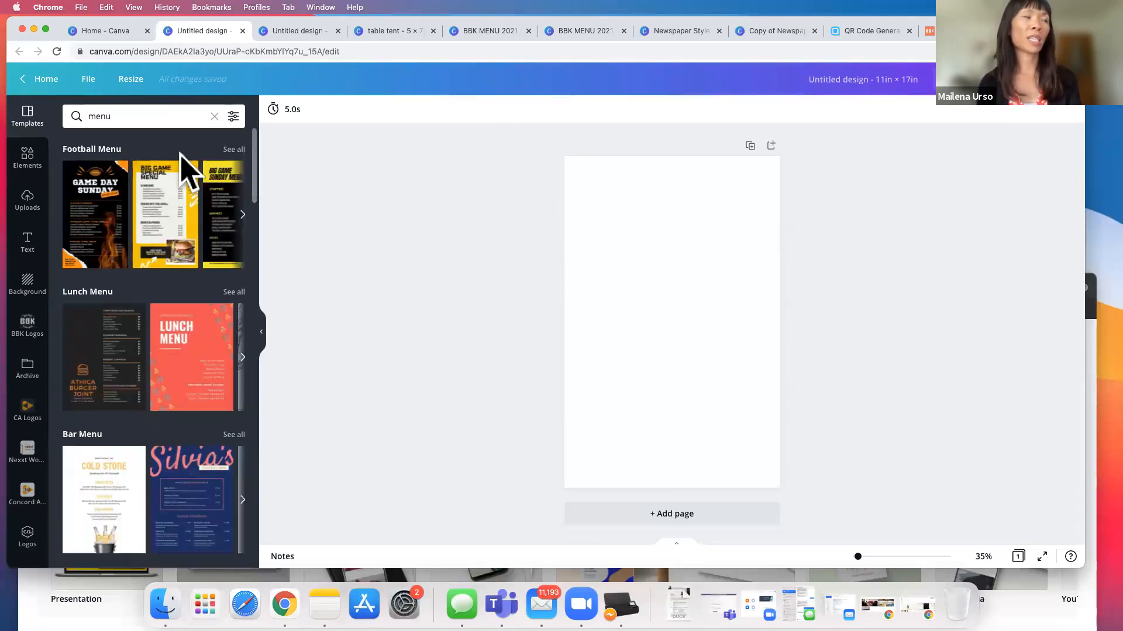
pyautogui.scroll(-1, 166, 494)
pyautogui.scroll(-5, 173, 507)
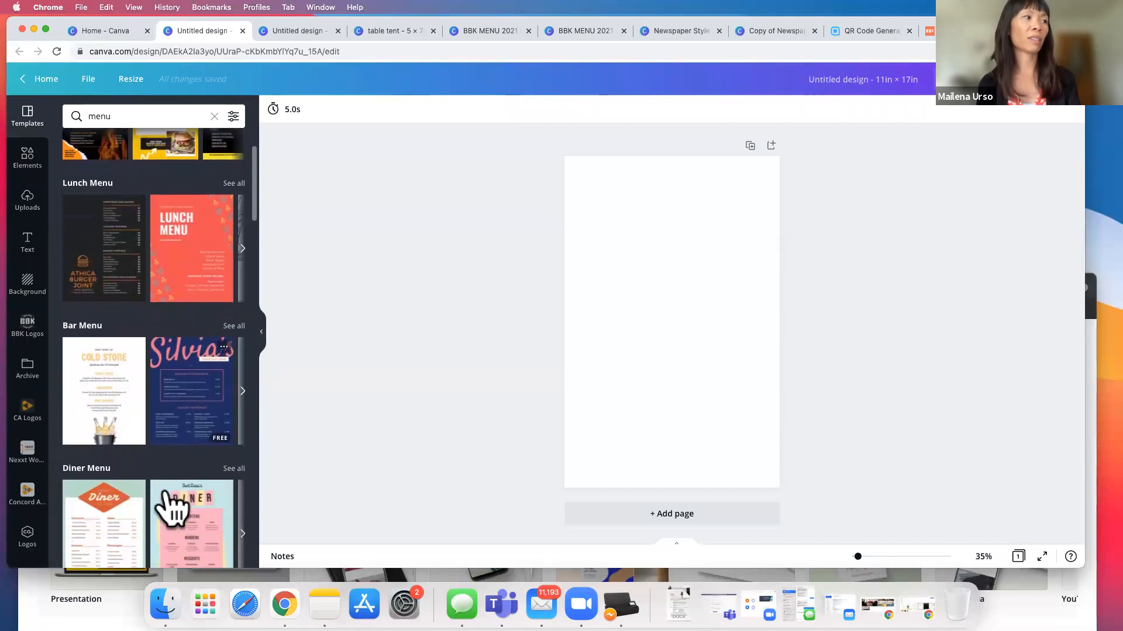
pyautogui.scroll(-4, 173, 508)
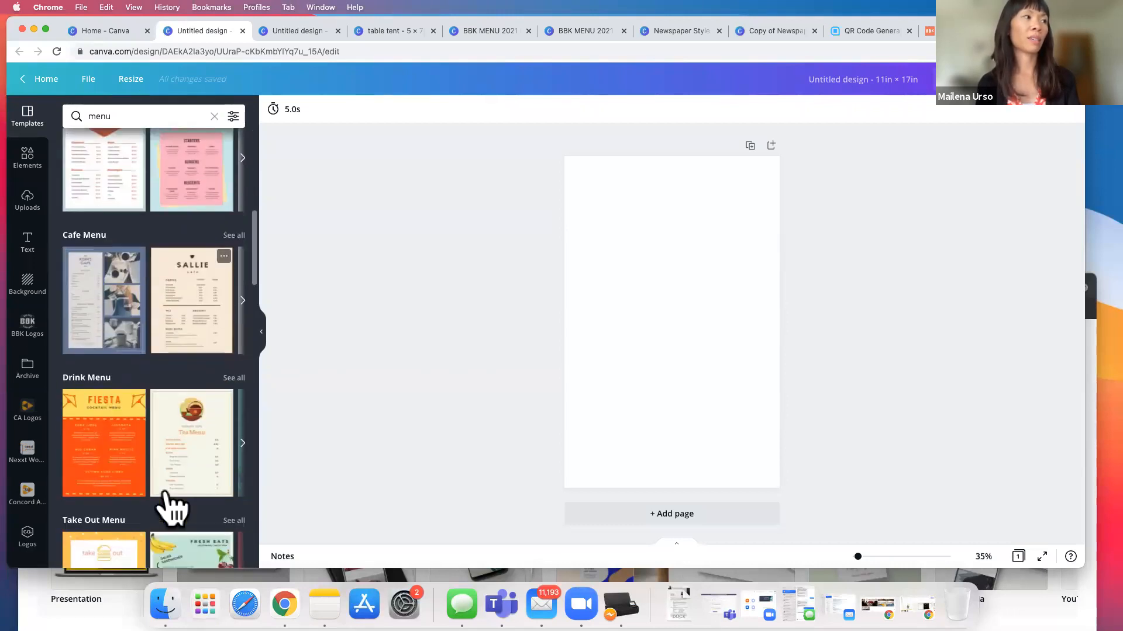
pyautogui.scroll(-1, 175, 451)
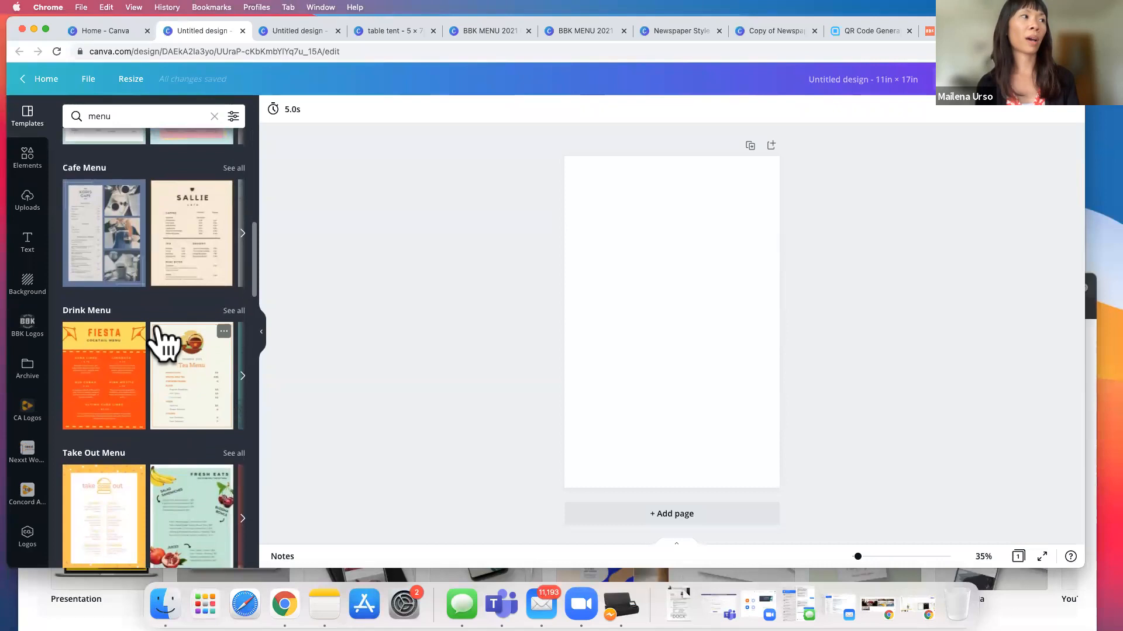
pyautogui.scroll(-5, 176, 409)
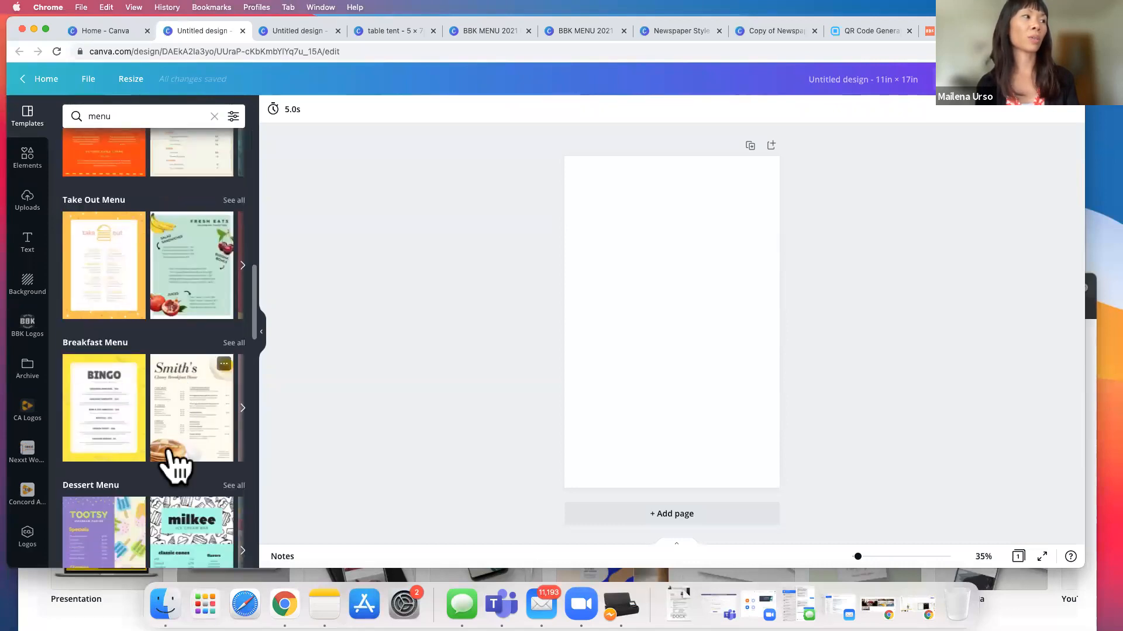
pyautogui.scroll(-6, 176, 465)
pyautogui.scroll(-2, 165, 377)
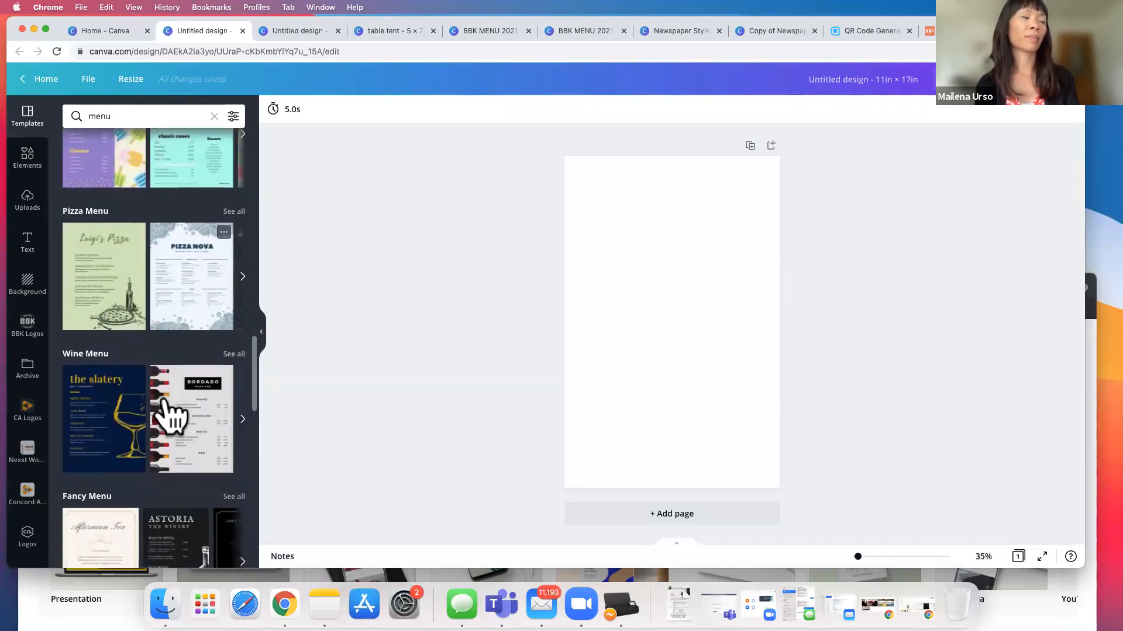
pyautogui.scroll(-4, 182, 410)
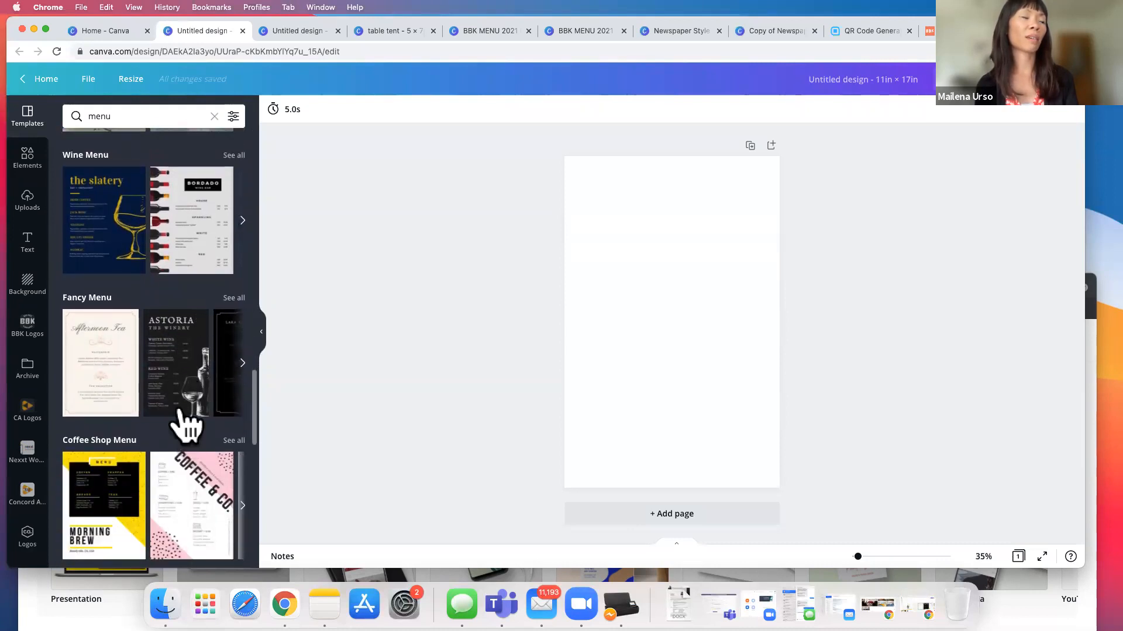
pyautogui.scroll(15, 188, 345)
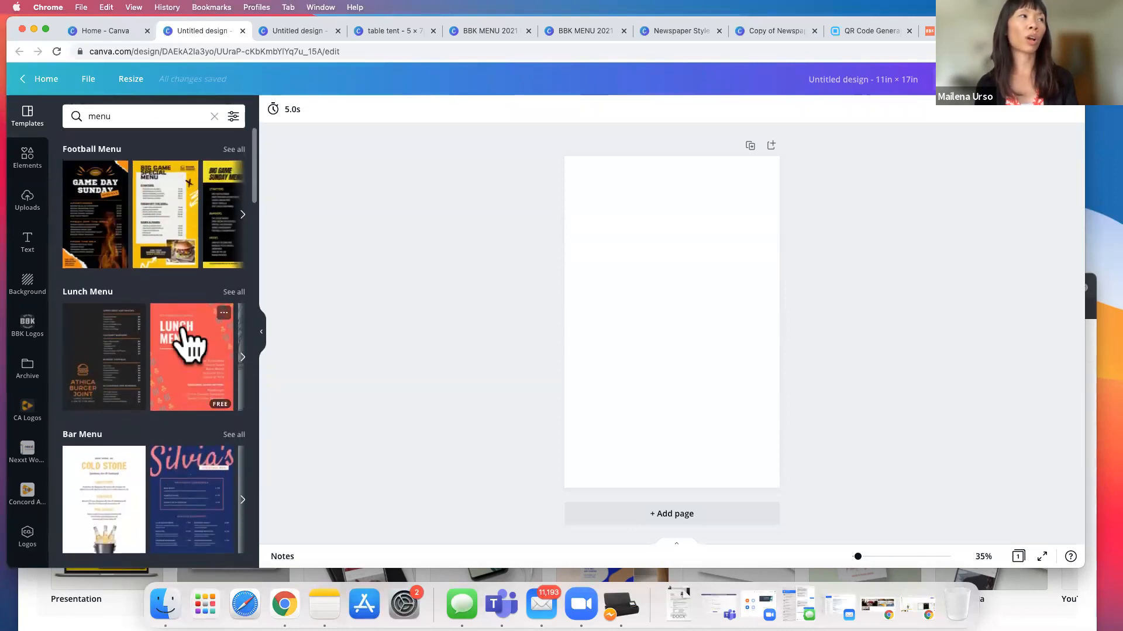
# Show all Bar Menu templates and apply the dark LORIA Bar & Resto template with orange side strips to the page.
pyautogui.scroll(-3, 221, 345)
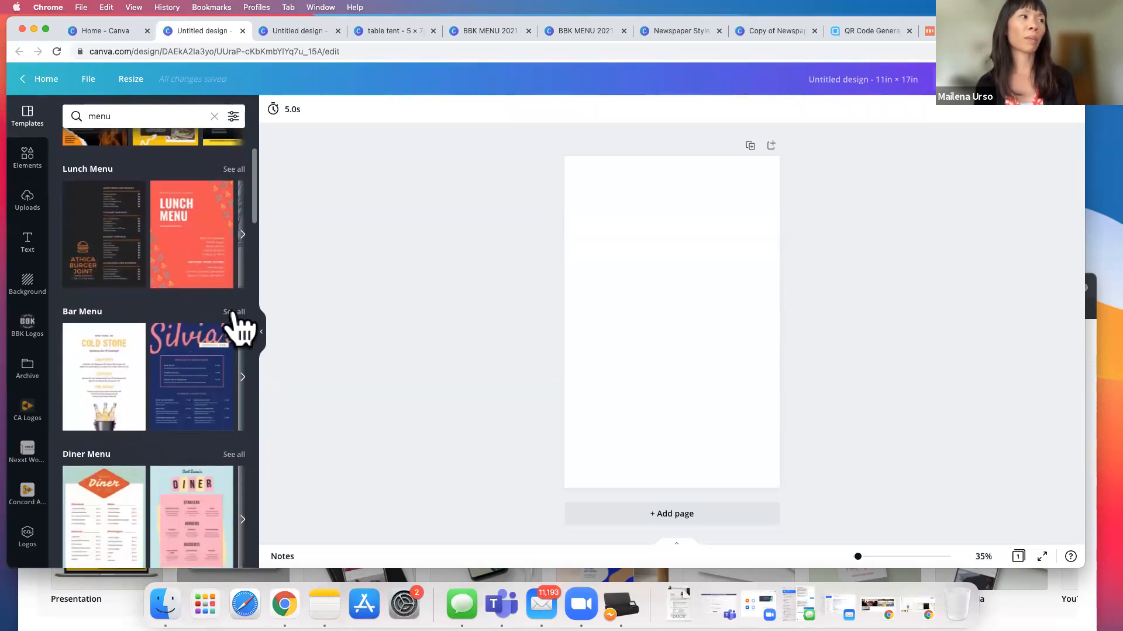
pyautogui.click(234, 312)
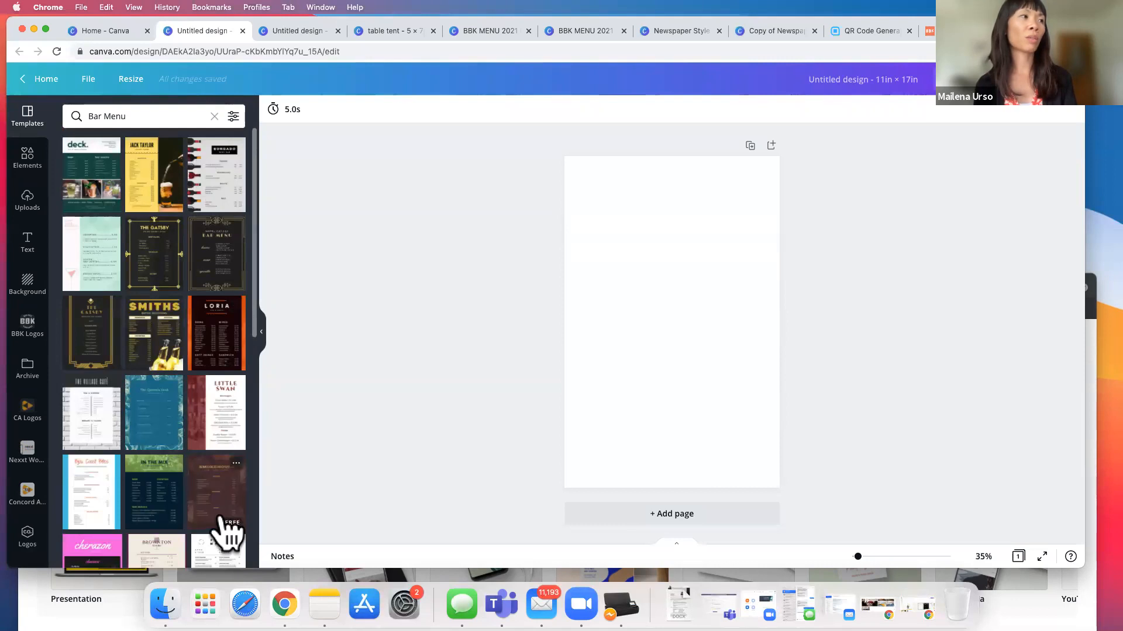
pyautogui.scroll(-1, 228, 529)
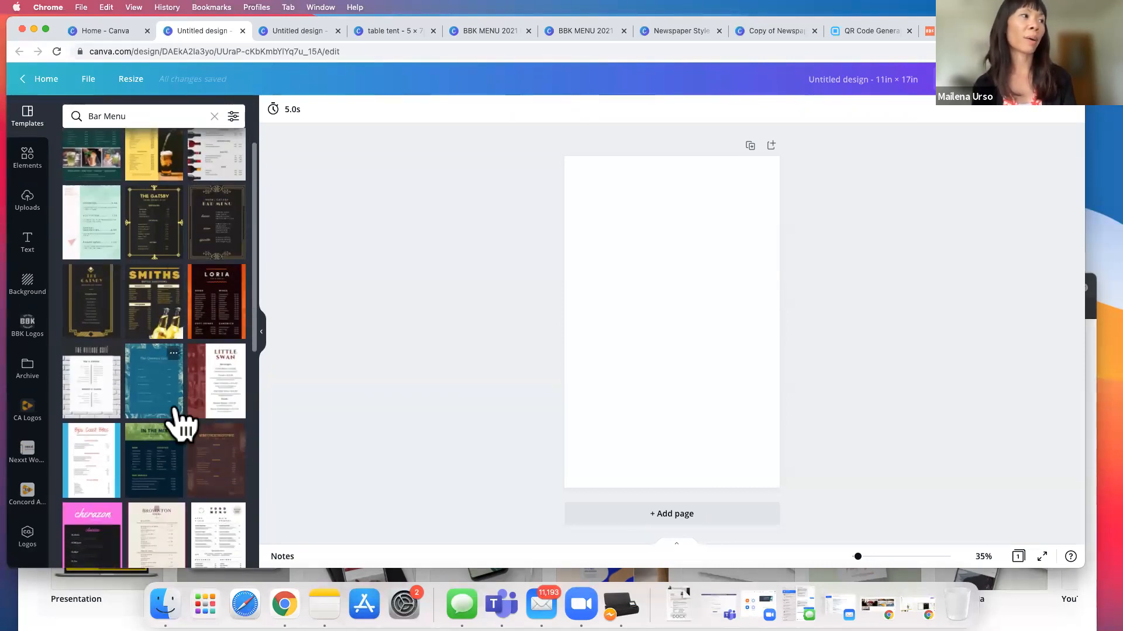
pyautogui.scroll(-2, 180, 420)
pyautogui.click(225, 266)
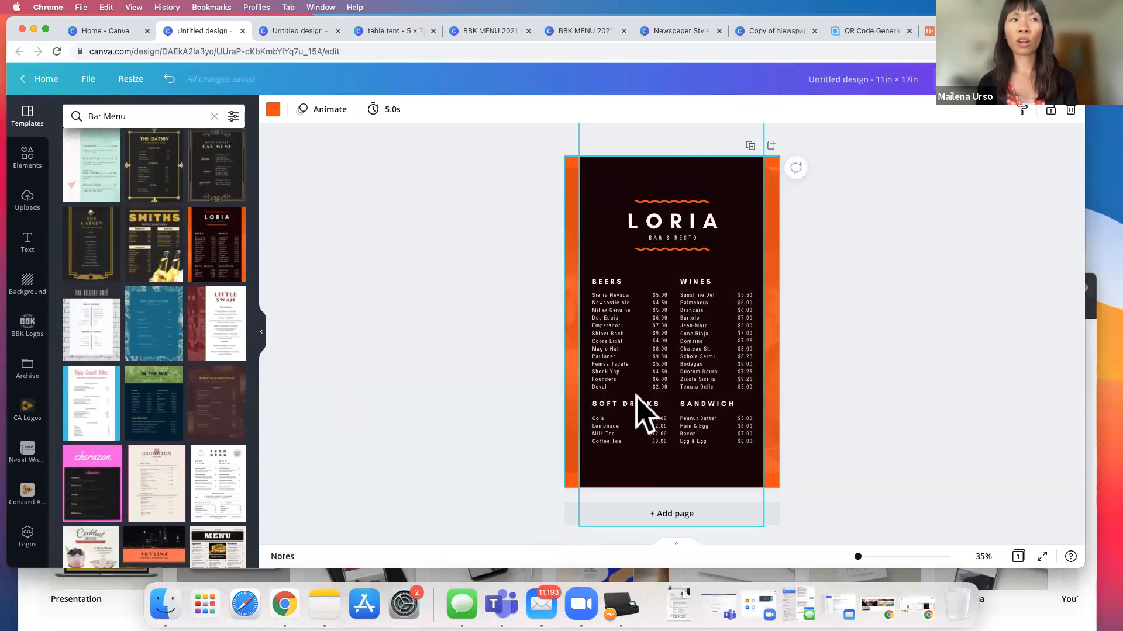
# Try orange, cream, yellow, pink and purple as the fill of the LORIA menu's dark central panel.
pyautogui.click(576, 238)
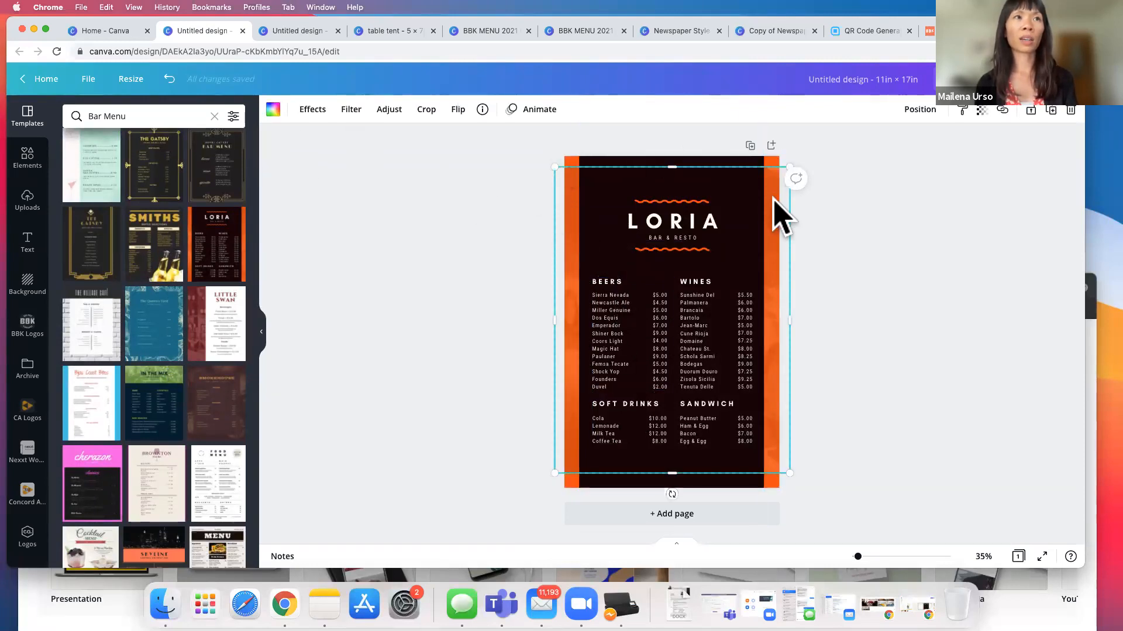
pyautogui.click(732, 184)
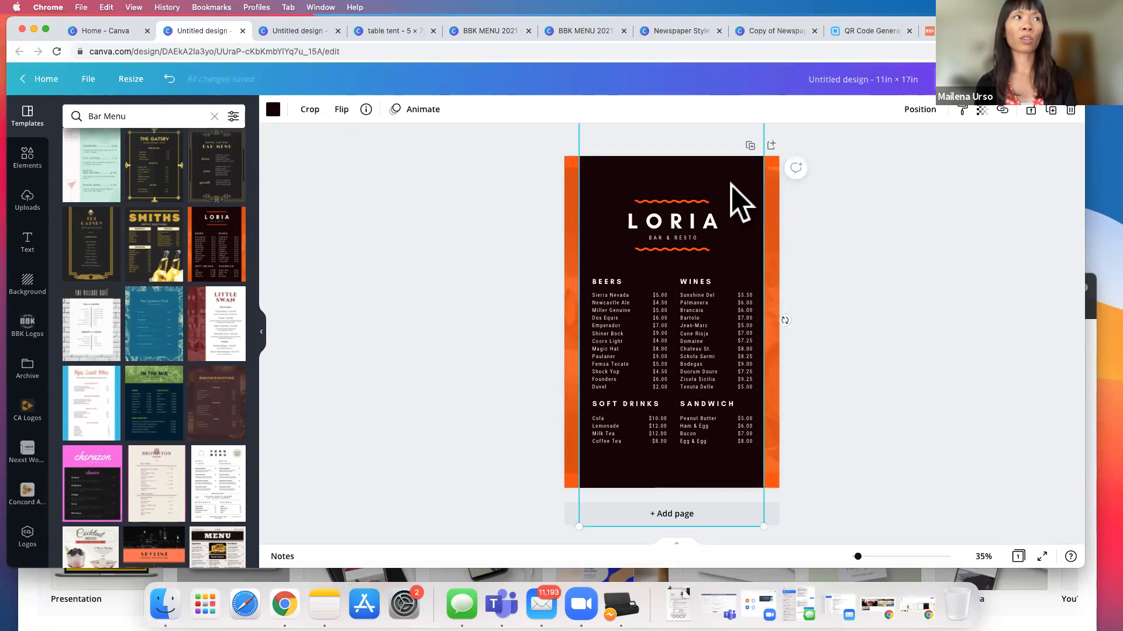
pyautogui.click(273, 110)
pyautogui.click(138, 171)
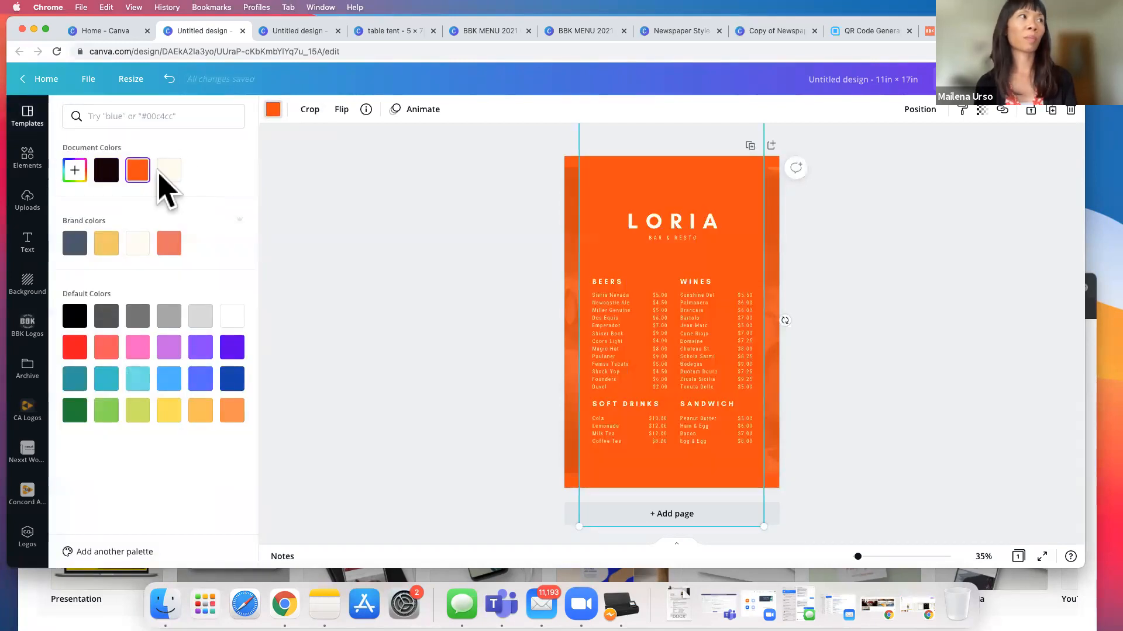
pyautogui.click(167, 173)
pyautogui.click(106, 243)
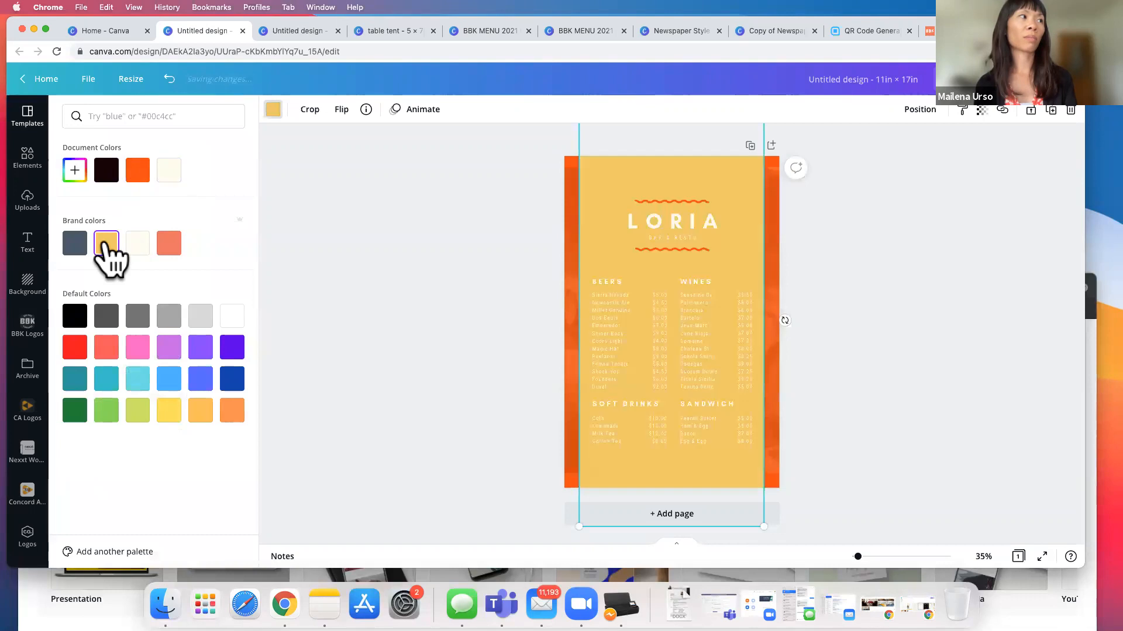
pyautogui.click(138, 348)
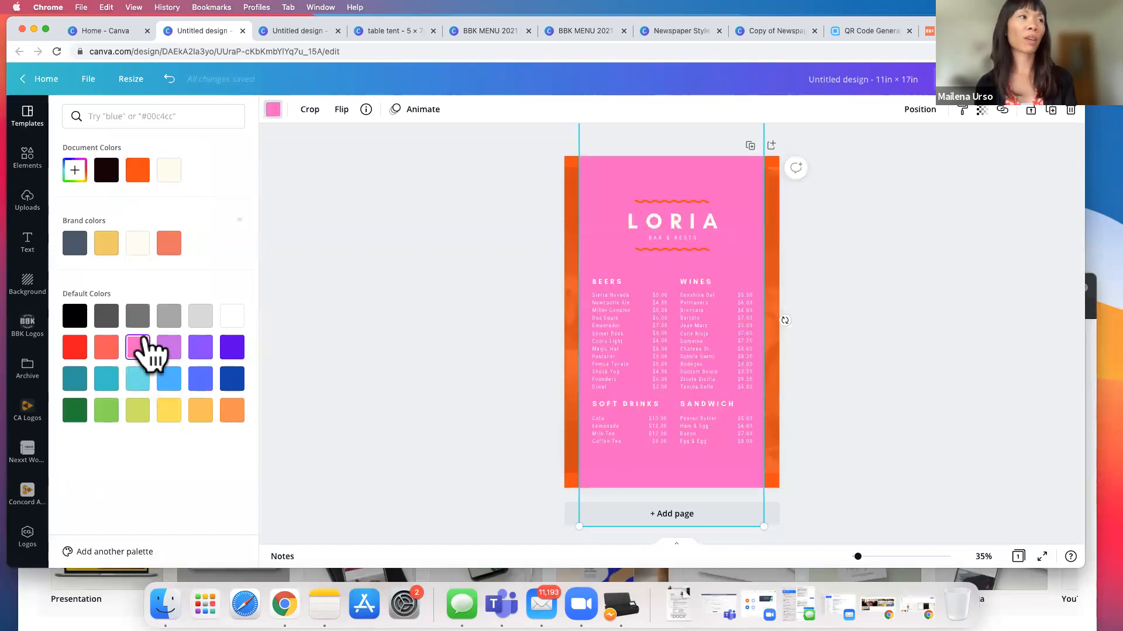
pyautogui.click(206, 352)
pyautogui.click(75, 170)
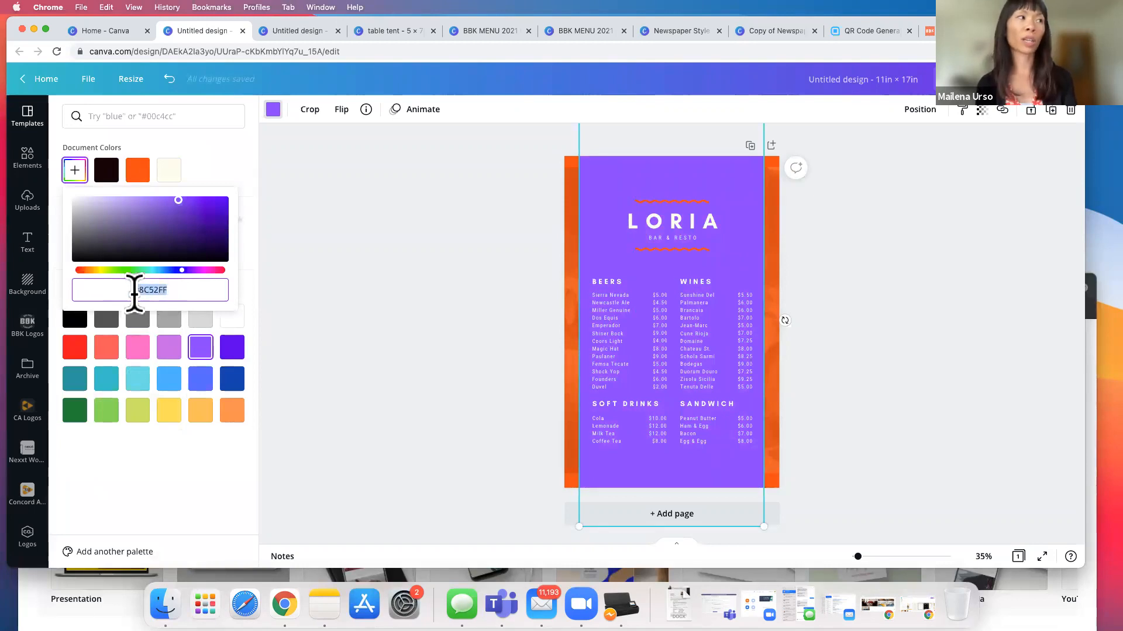
pyautogui.click(239, 186)
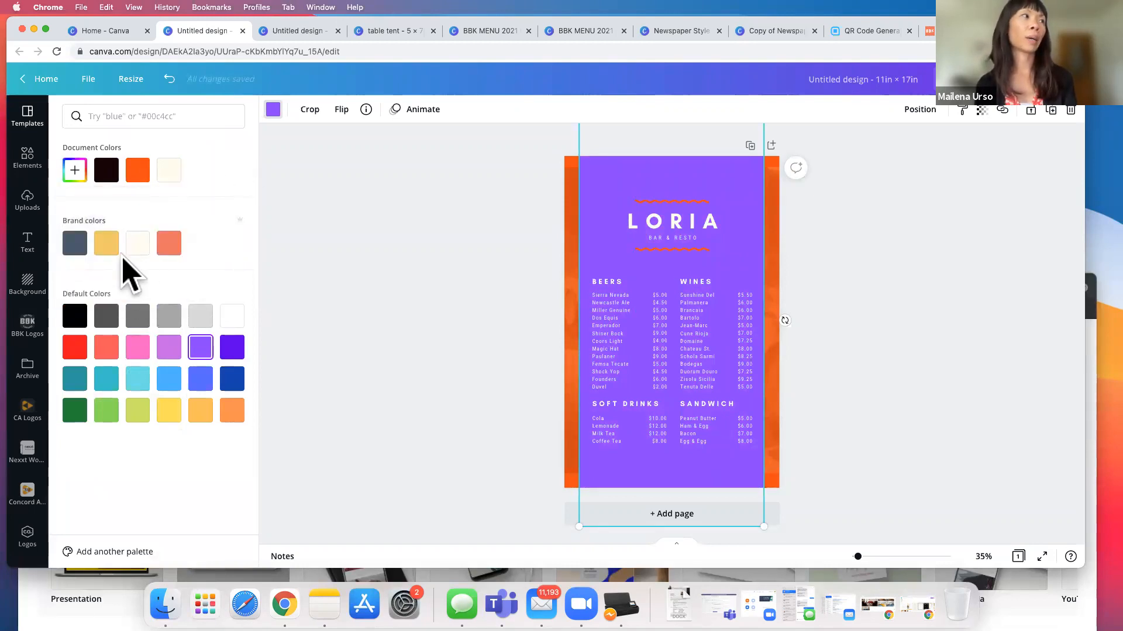
# Recolor the menu's central panel with the slate blue-gray brand color.
pyautogui.click(65, 247)
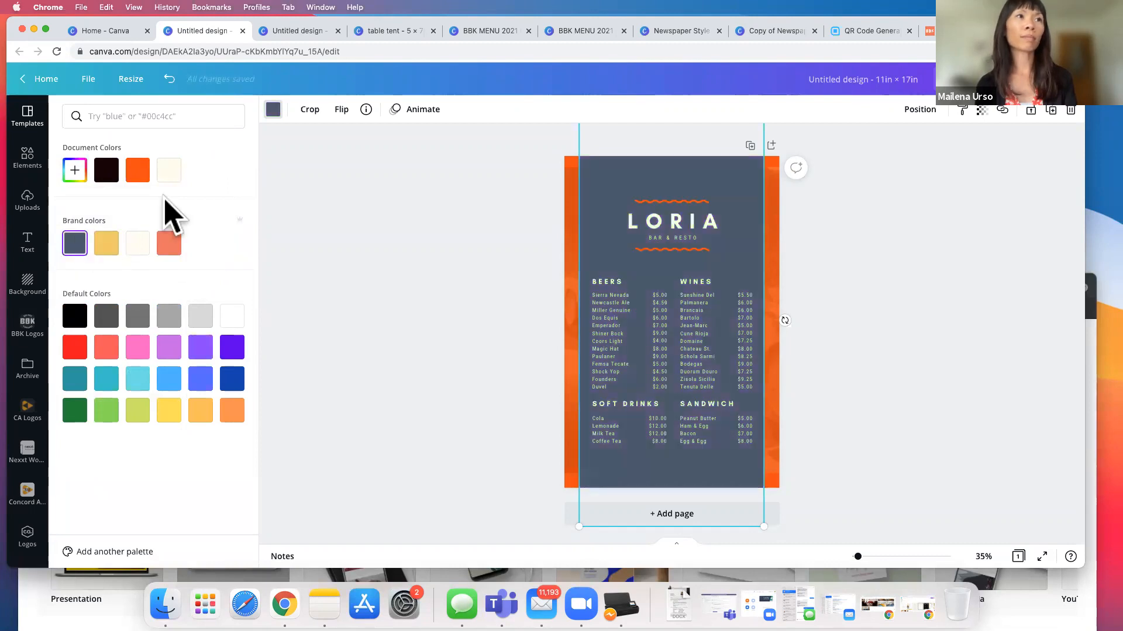
pyautogui.click(459, 258)
pyautogui.click(882, 228)
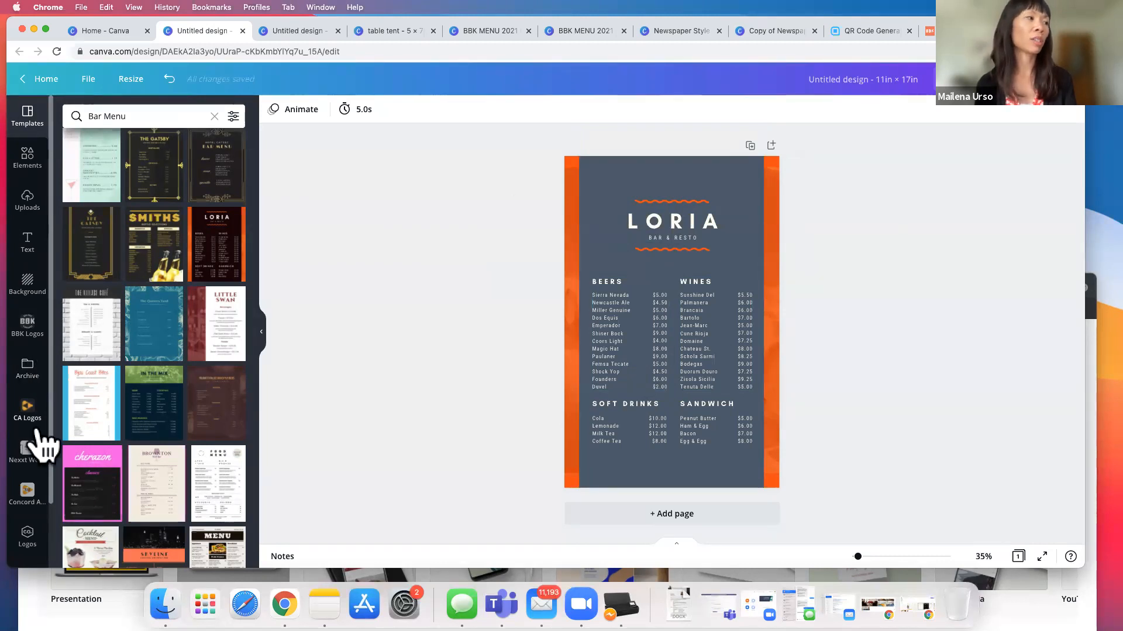
# Add the uploaded mint drink photo to the menu and shrink it to a small picture over the Wines list.
pyautogui.click(29, 201)
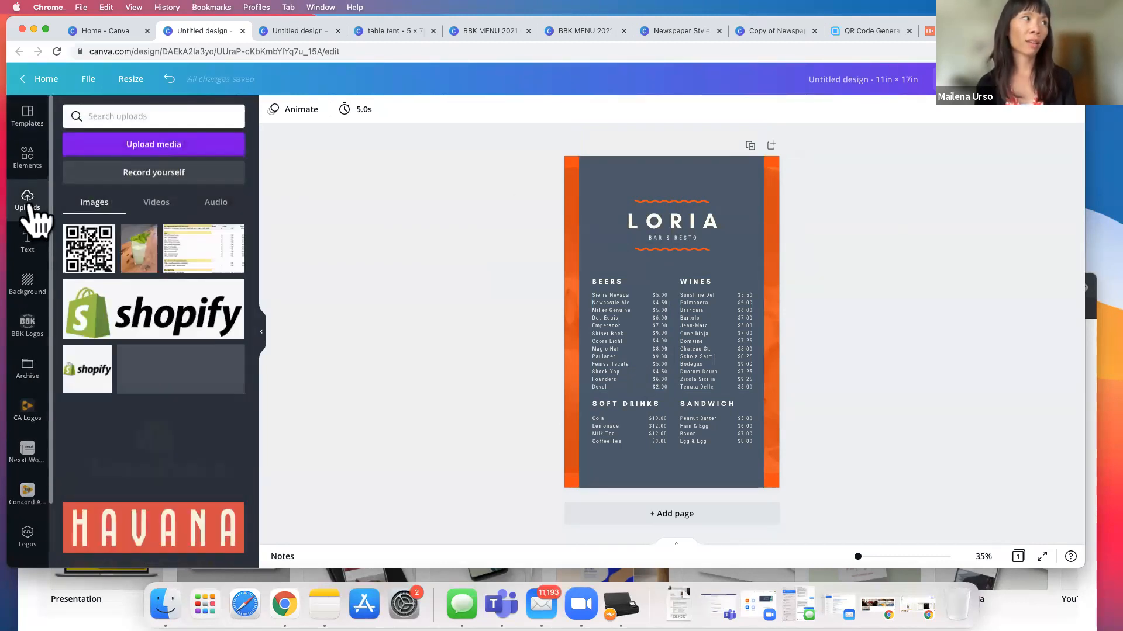
pyautogui.click(141, 255)
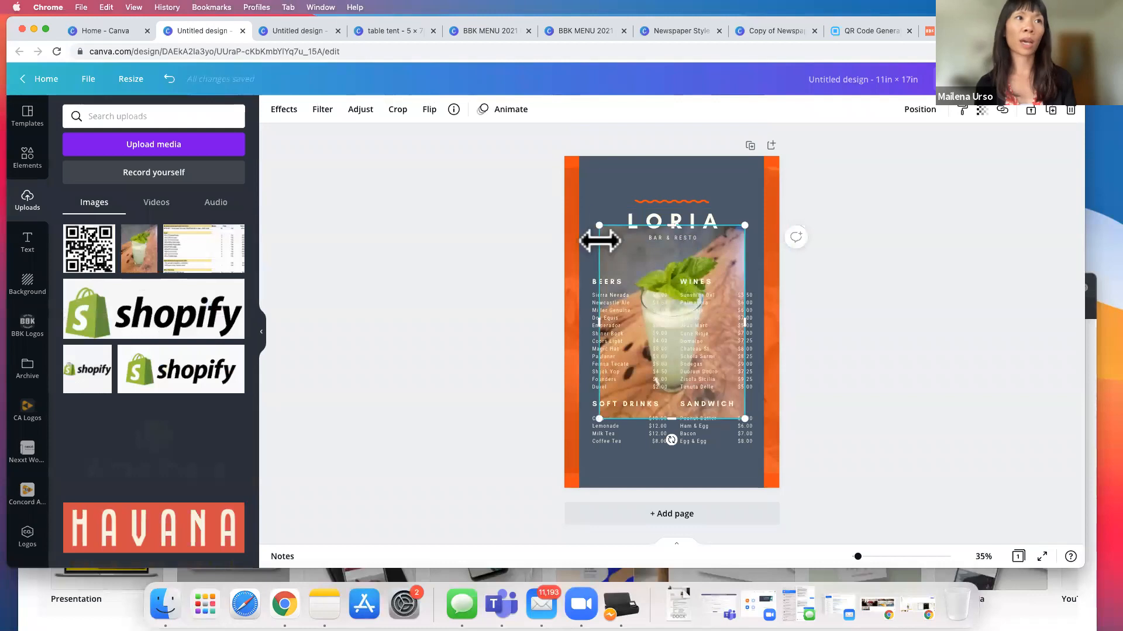
pyautogui.moveTo(609, 238); pyautogui.dragTo(713, 292)
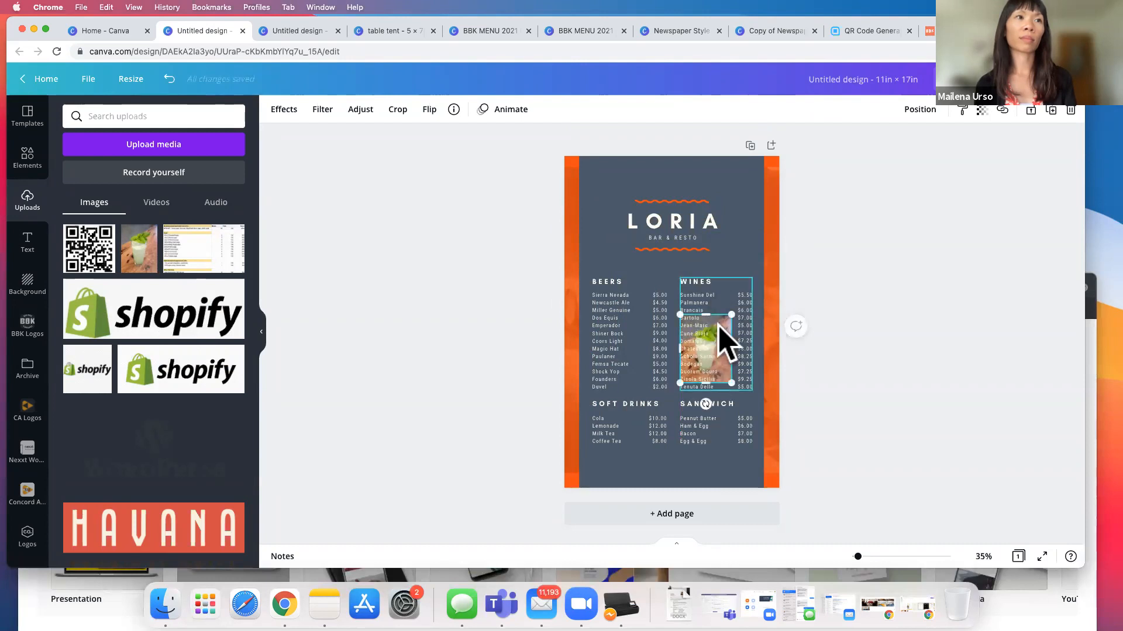
# Send the Wines text group backward so it sits behind the drink photo.
pyautogui.click(721, 334)
pyautogui.press('super+z')
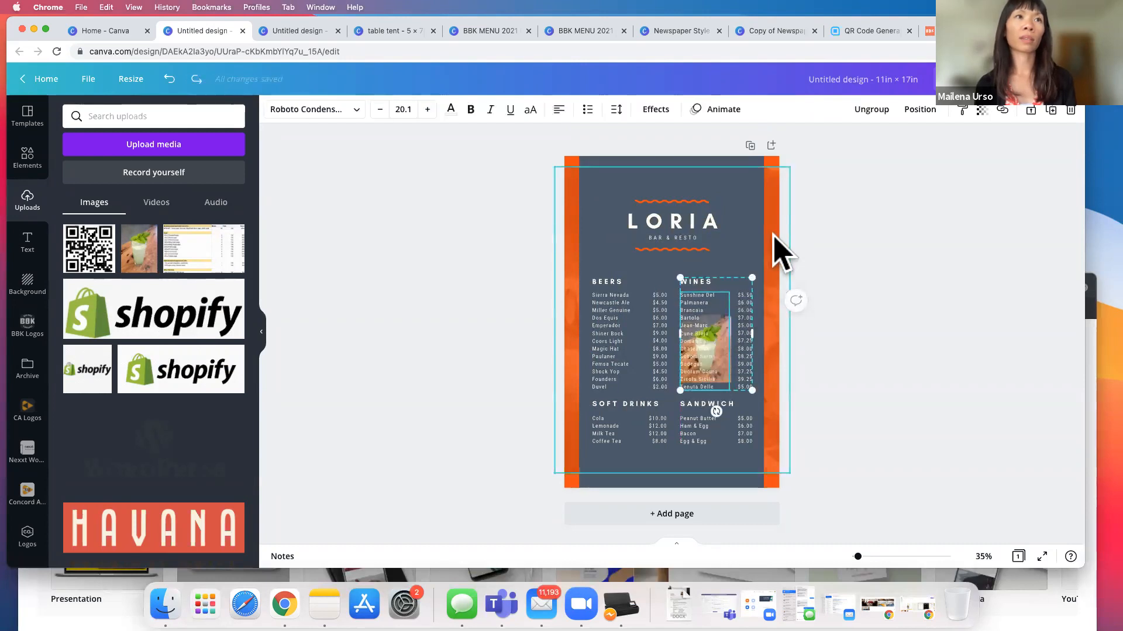
pyautogui.click(930, 113)
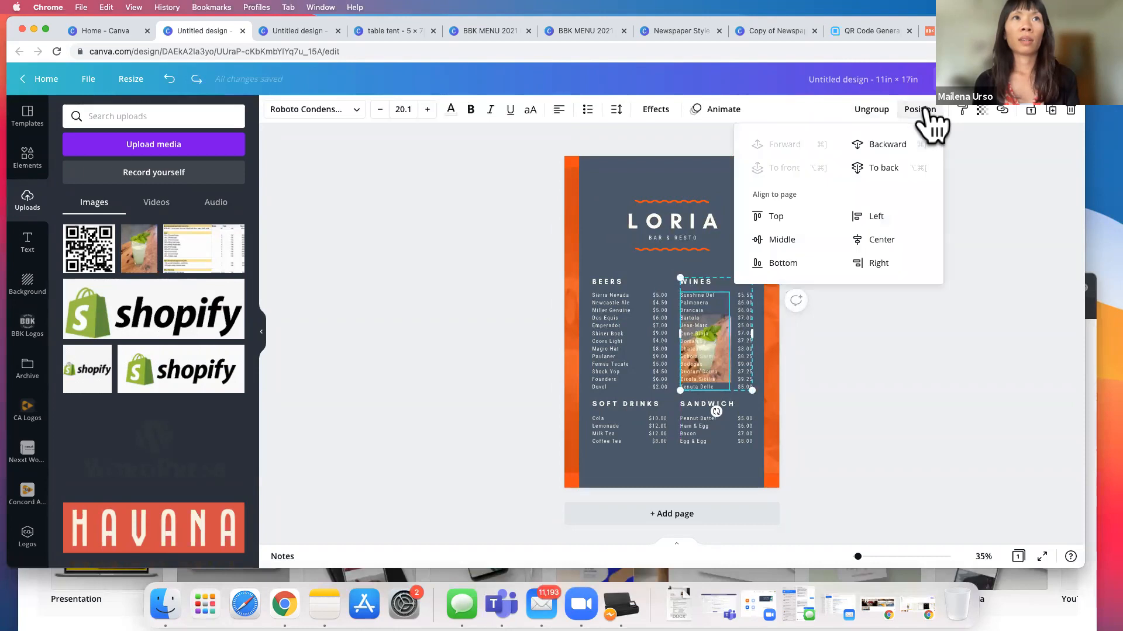
pyautogui.click(883, 154)
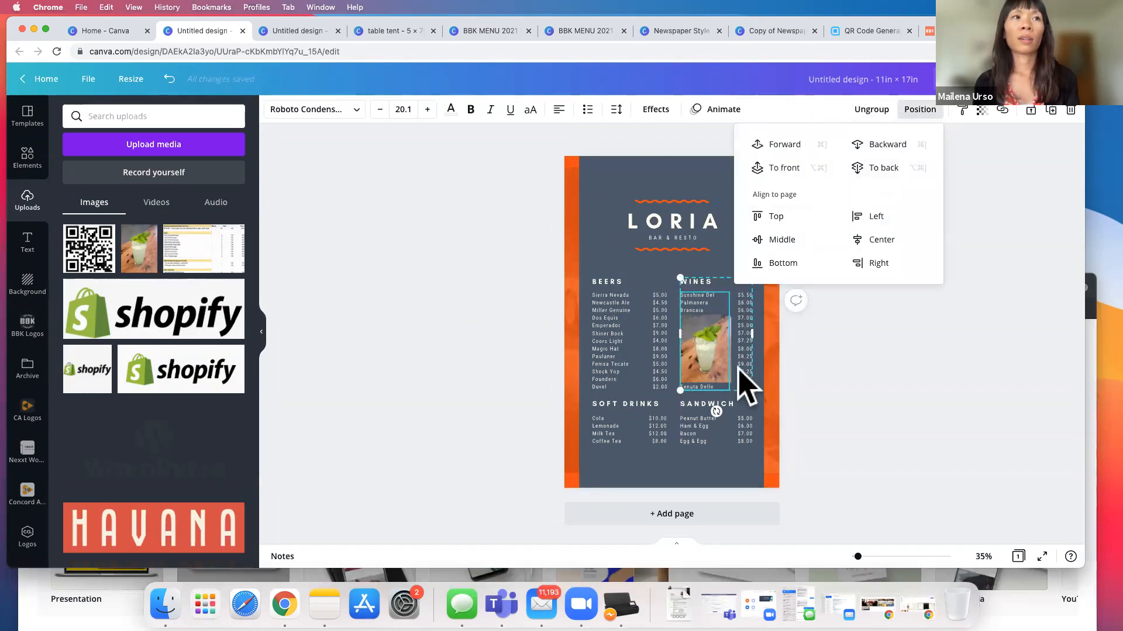
# Place the drink photo to the left of the LORIA heading and left-align the heading text beside it.
pyautogui.moveTo(712, 369); pyautogui.dragTo(706, 223)
pyautogui.click(685, 229)
pyautogui.click(559, 109)
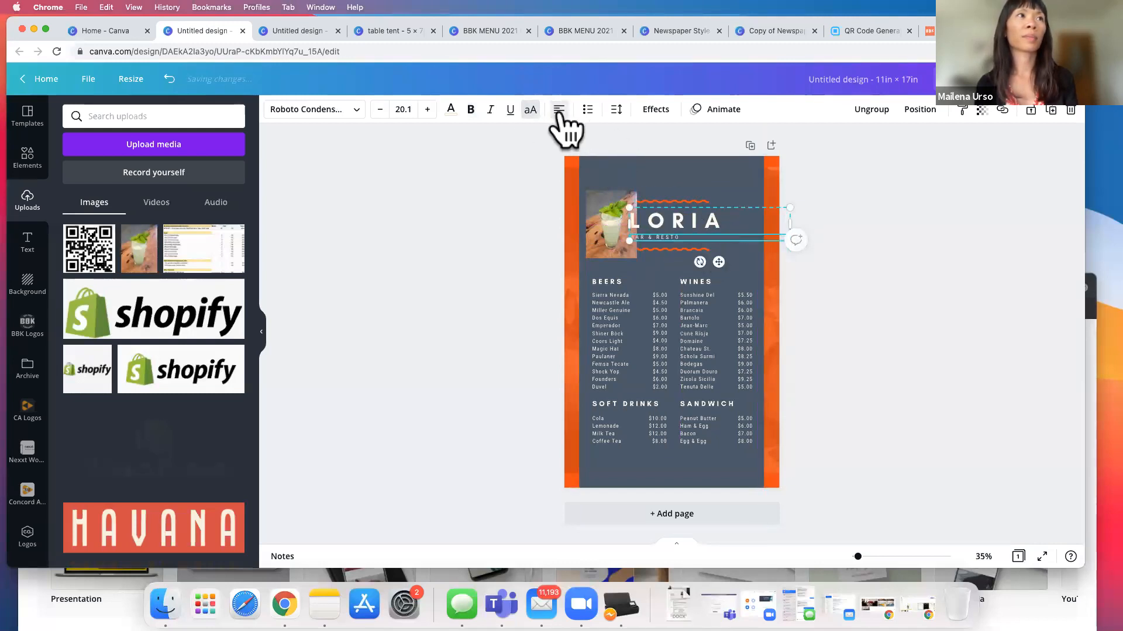
pyautogui.moveTo(692, 223); pyautogui.dragTo(704, 224)
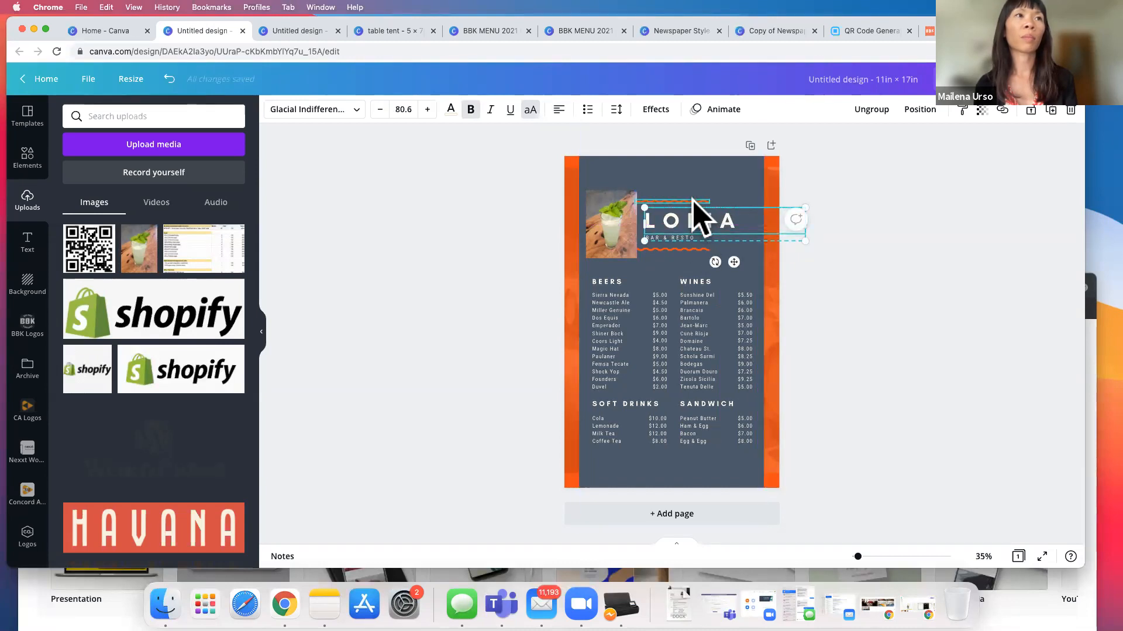
# Delete the two orange wavy lines above and below the LORIA heading.
pyautogui.click(694, 202)
pyautogui.click(692, 249)
pyautogui.moveTo(691, 246); pyautogui.dragTo(681, 199)
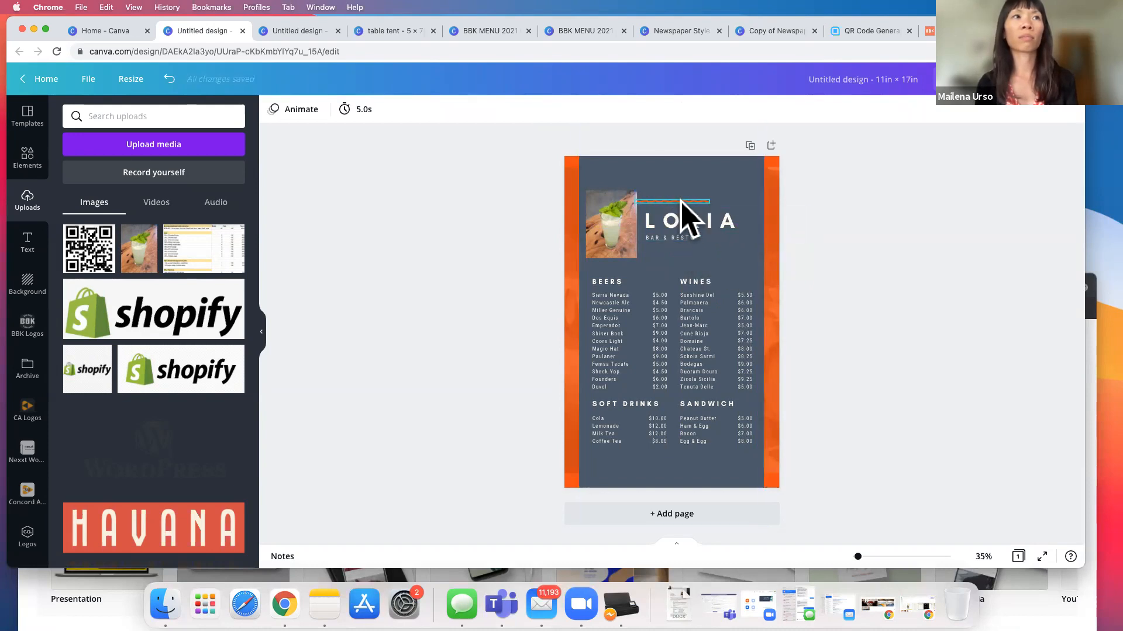
pyautogui.click(680, 200)
pyautogui.press('BackSpace')
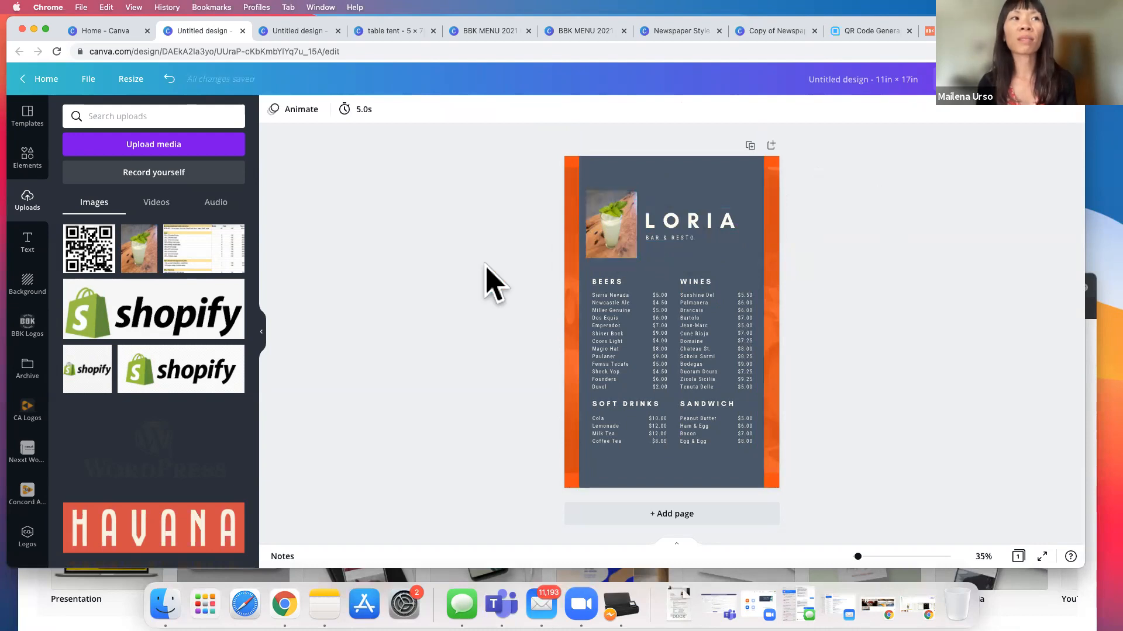
# Inspect the Beers price column as its own text box and bring the Bar Menu templates back into view.
pyautogui.click(662, 331)
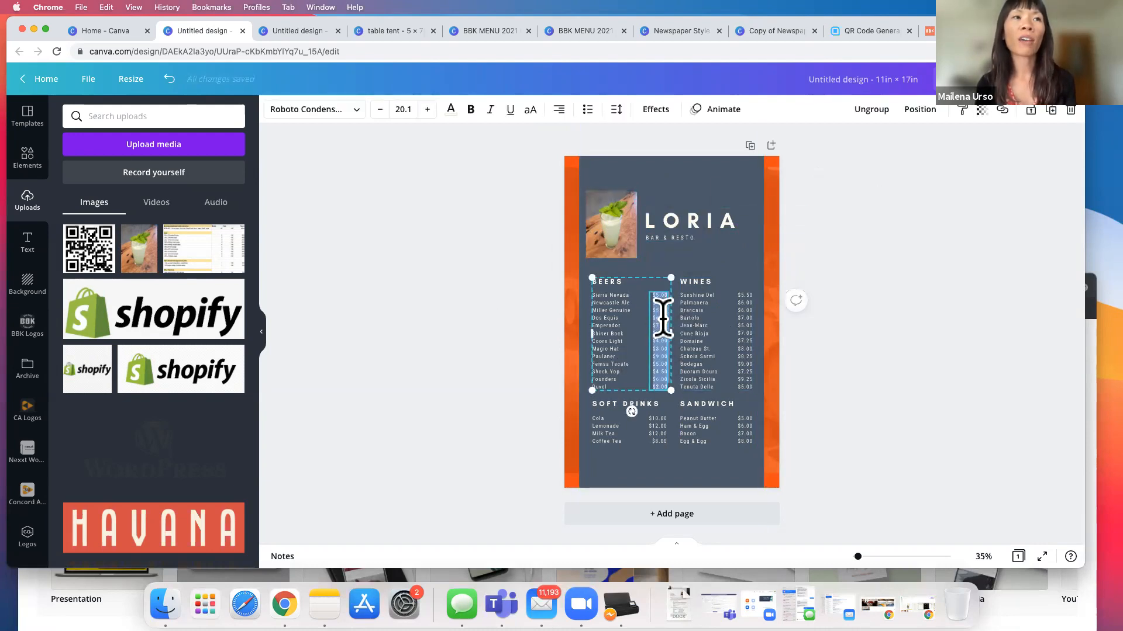
pyautogui.click(876, 253)
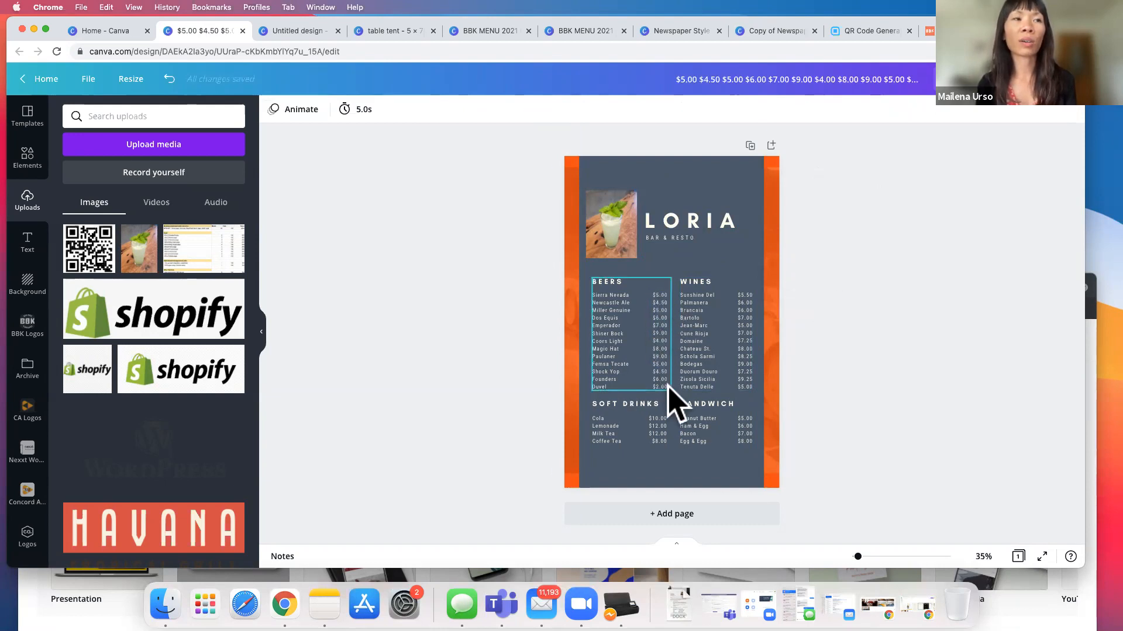
pyautogui.doubleClick(660, 304)
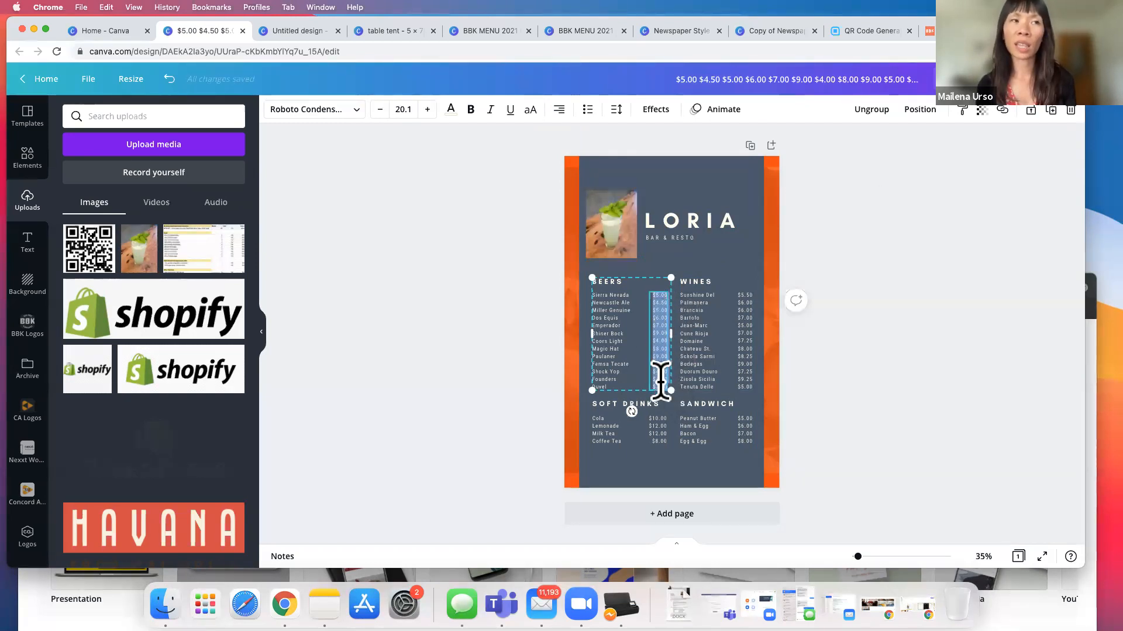
pyautogui.click(821, 227)
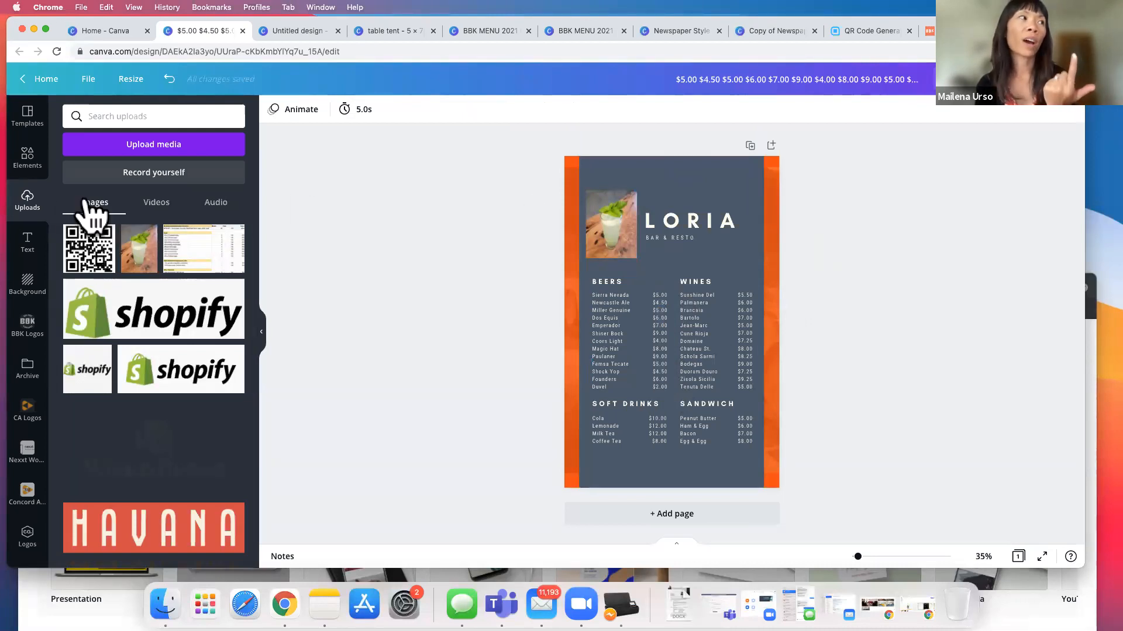
pyautogui.click(28, 117)
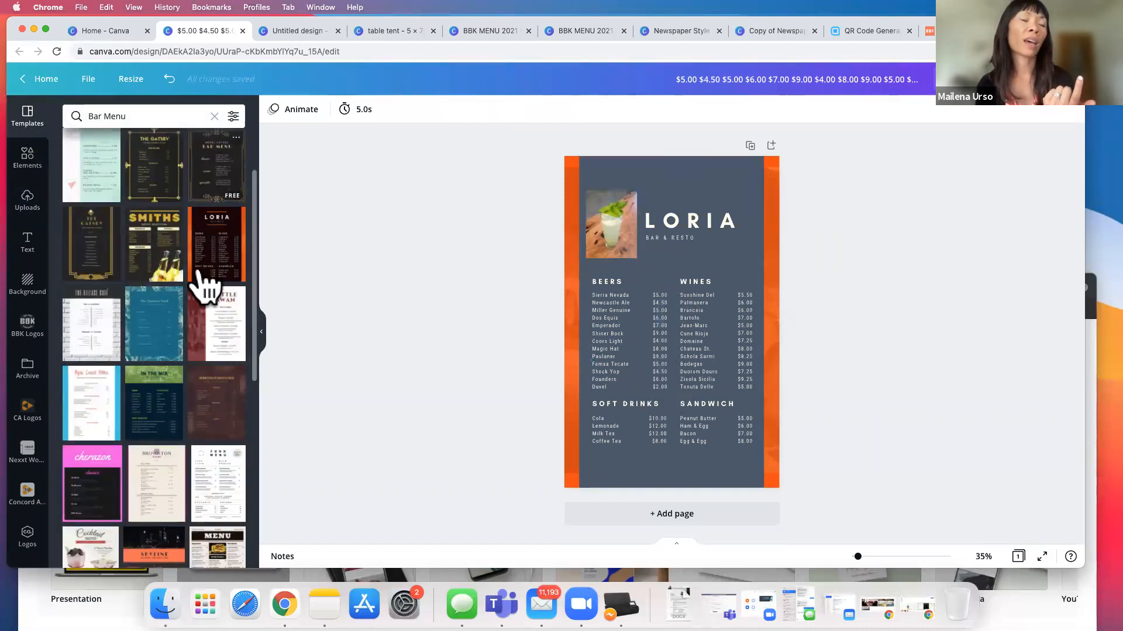
pyautogui.scroll(2, 205, 476)
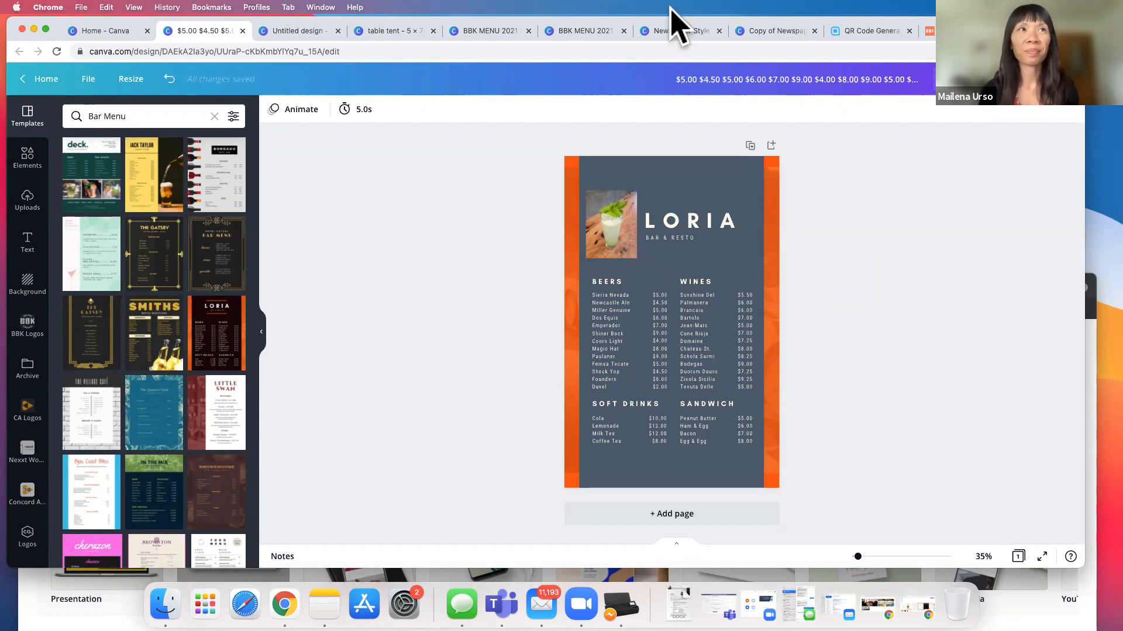
# Return to the Canva home page and show the design types available for a new design.
pyautogui.click(114, 31)
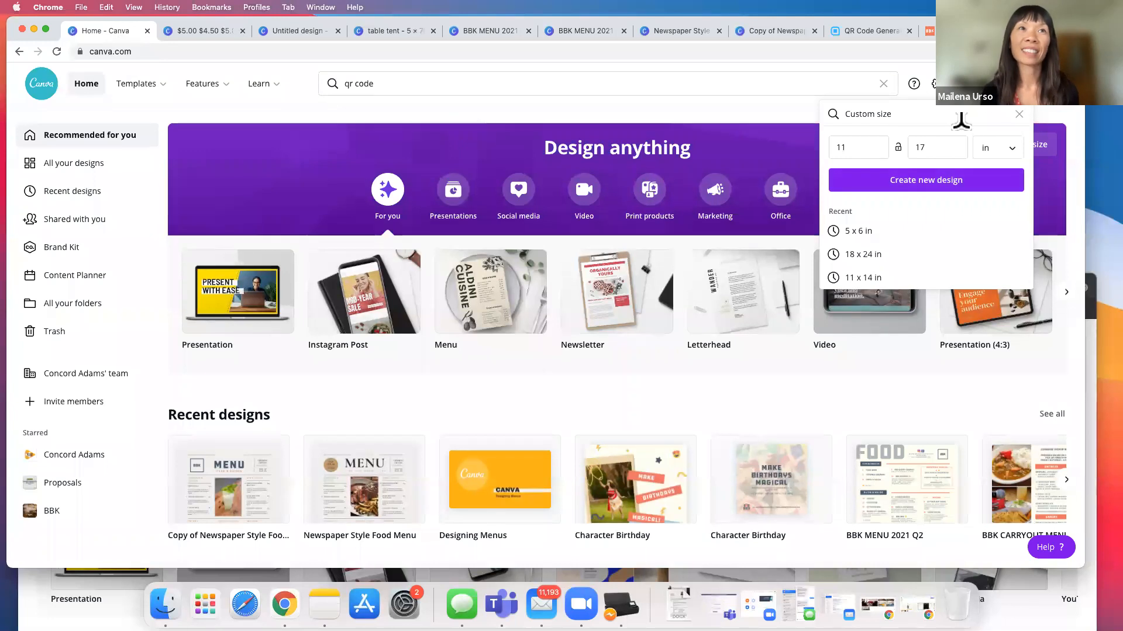
pyautogui.click(1020, 89)
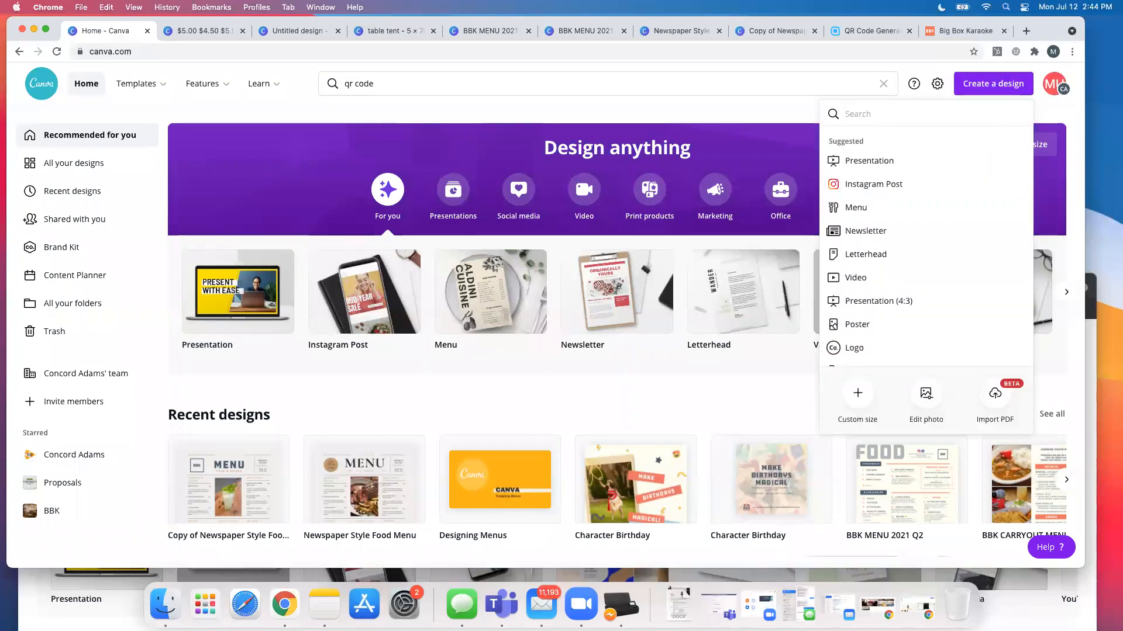